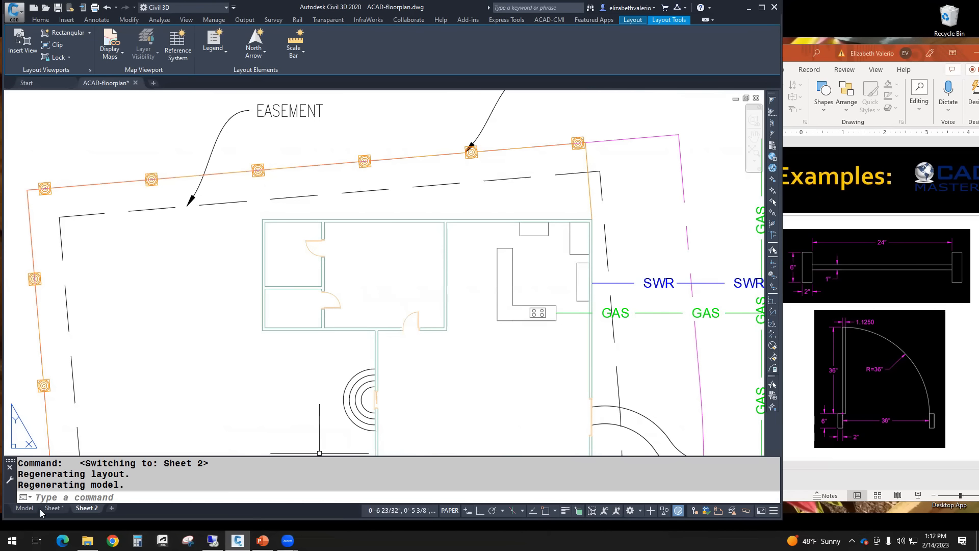
# - Activate model space inside the Sheet 2 viewport and align the UCS with the rotated plan view
pyautogui.click(24, 509)
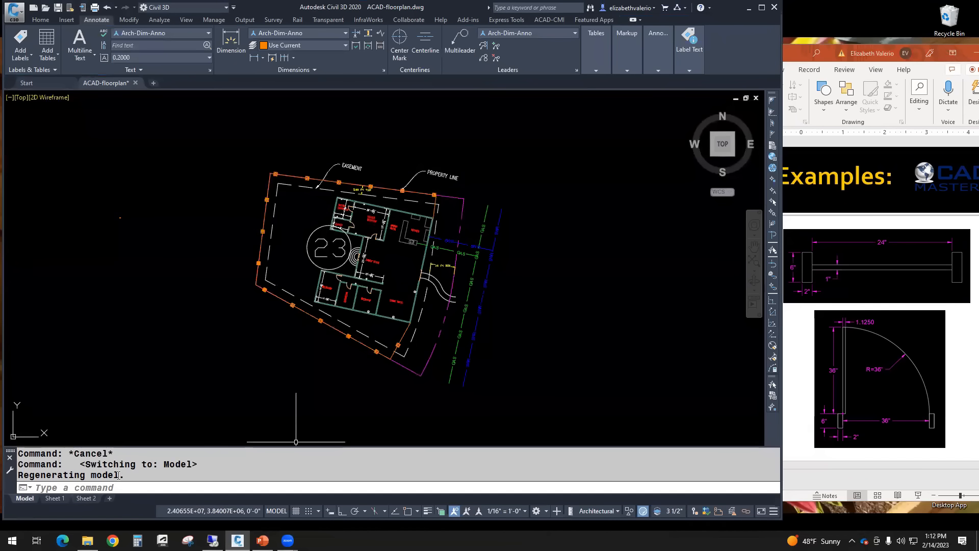
pyautogui.click(86, 498)
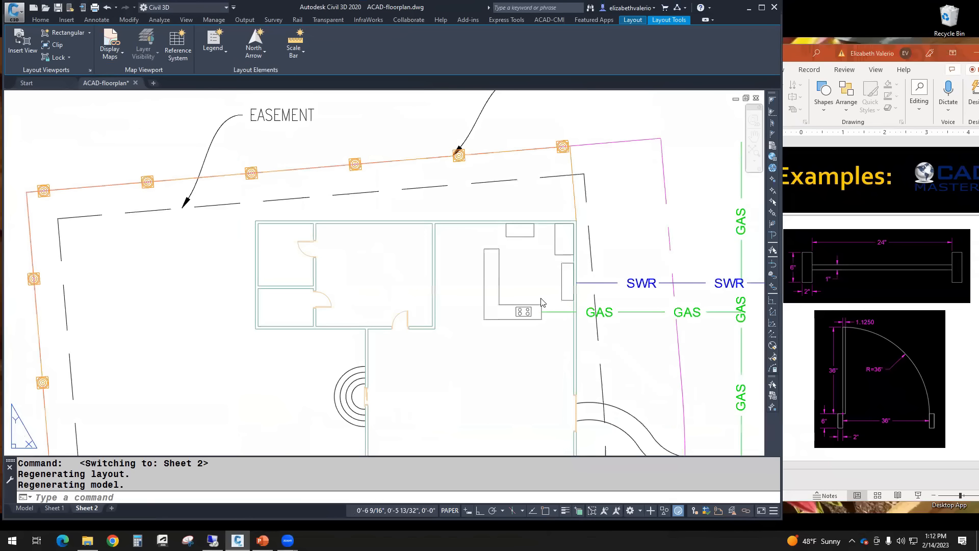
pyautogui.doubleClick(296, 449)
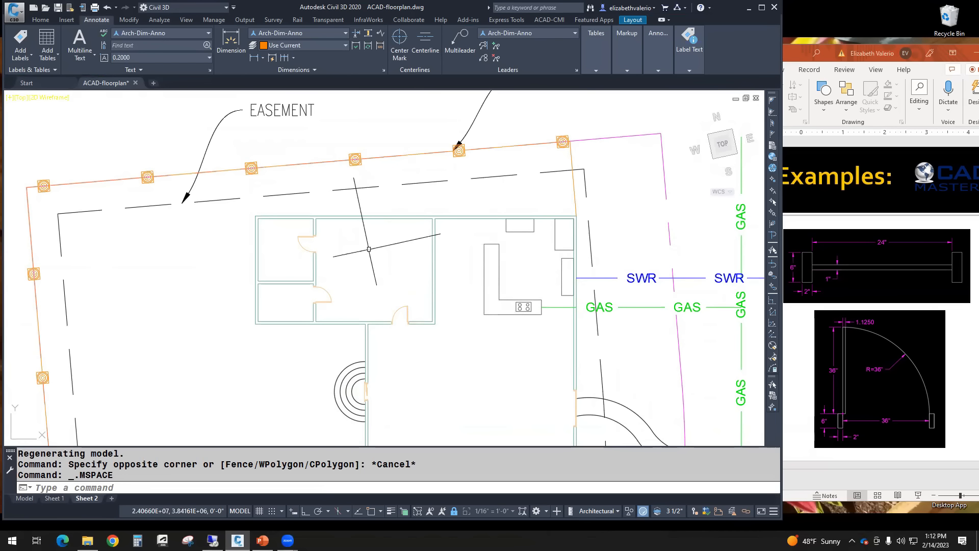
pyautogui.write('UCS')
pyautogui.press('Return')
pyautogui.write('w')
pyautogui.press('Return')
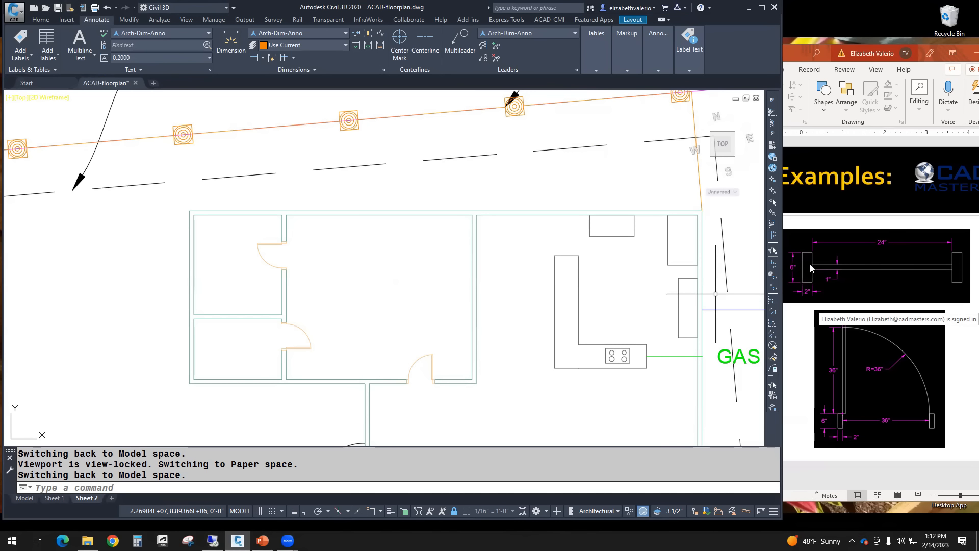
pyautogui.scroll(1, 359, 237)
pyautogui.moveTo(359, 239); pyautogui.dragTo(313, 243, button='middle')
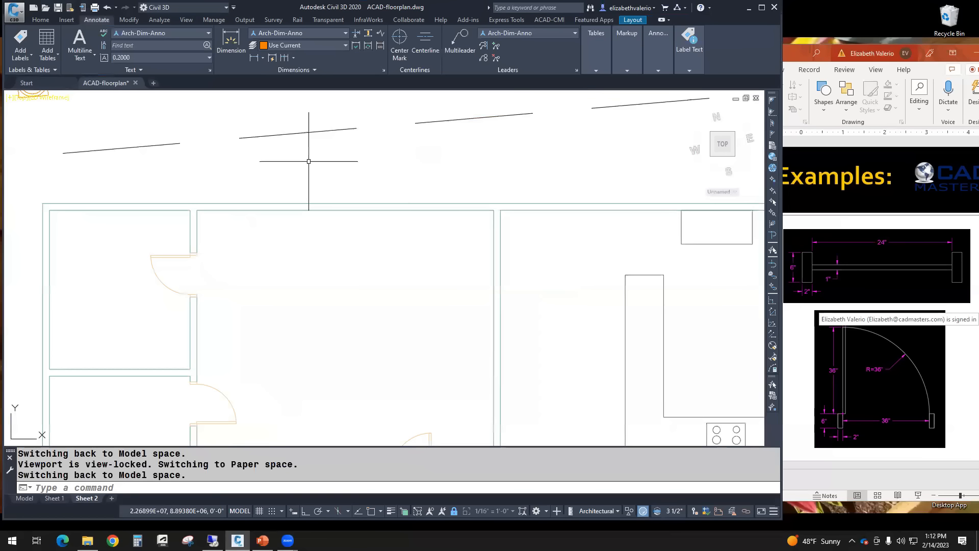
pyautogui.write('REC')
pyautogui.press('Return')
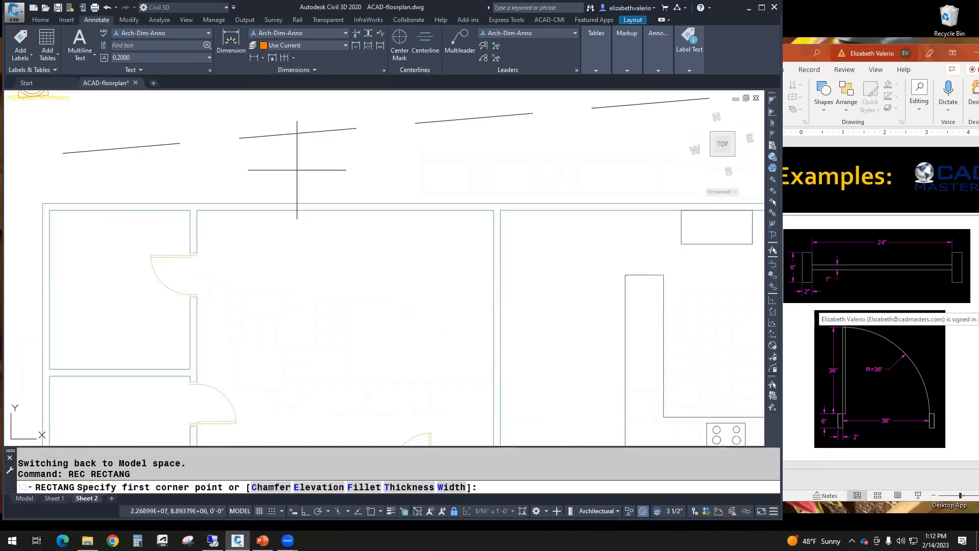
pyautogui.click(297, 158)
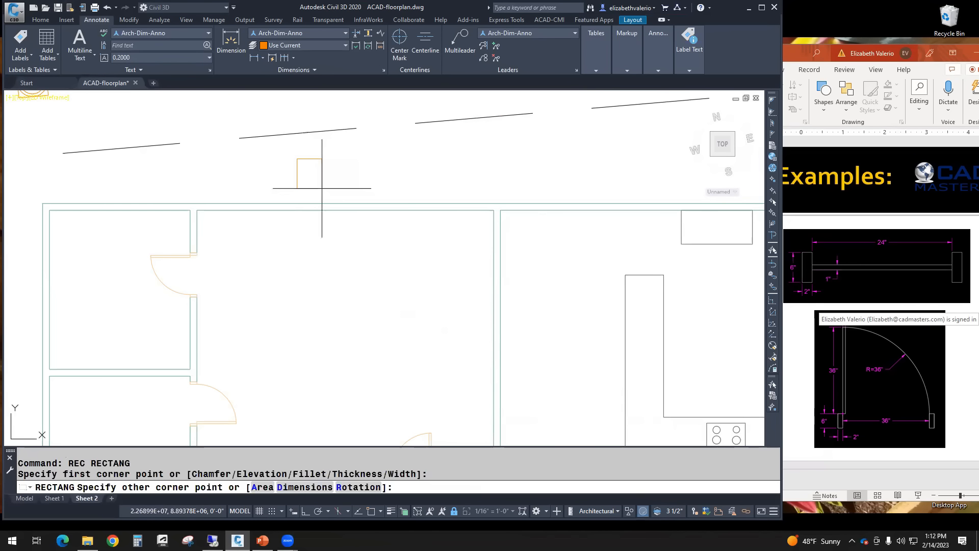
pyautogui.press('Escape')
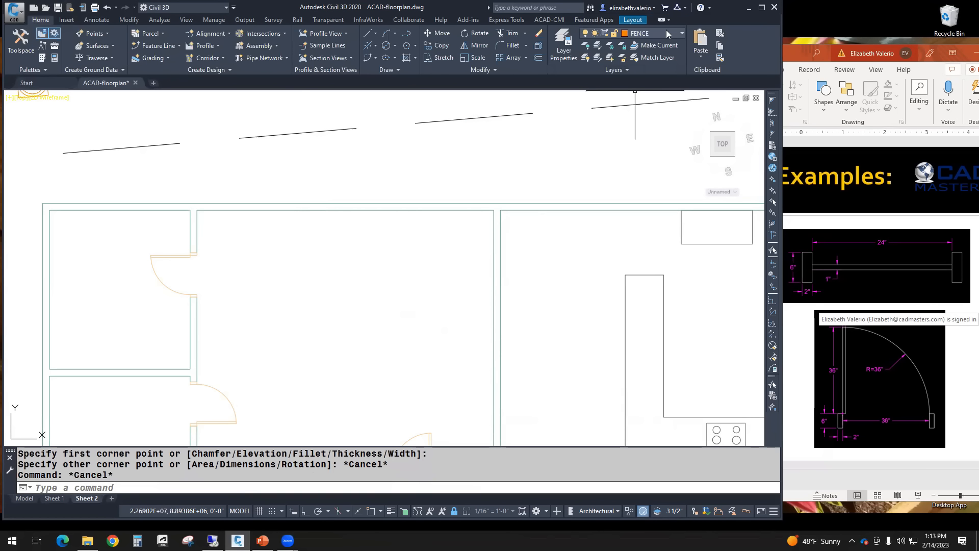
# - Make layer 0 current and draw a rectangle 2 inches long by 6 inches wide above the building's upper exterior wall
pyautogui.click(667, 33)
pyautogui.click(654, 47)
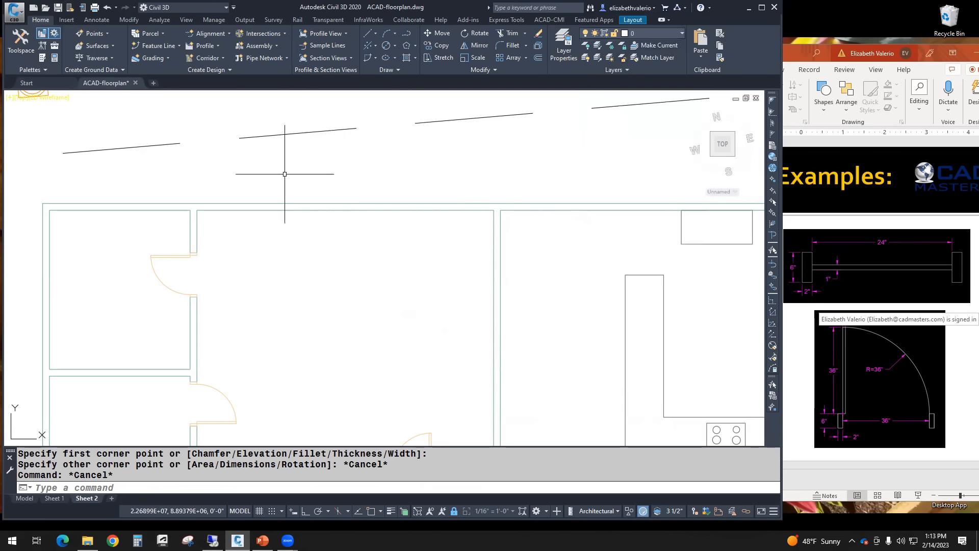
pyautogui.write('REC')
pyautogui.press('Return')
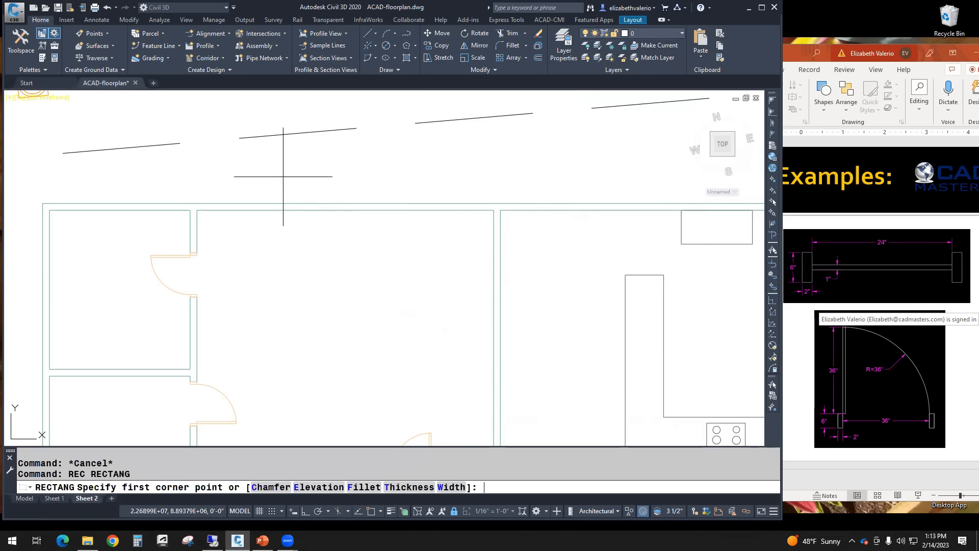
pyautogui.click(279, 163)
pyautogui.write('D')
pyautogui.press('Return')
pyautogui.write('2')
pyautogui.press('Return')
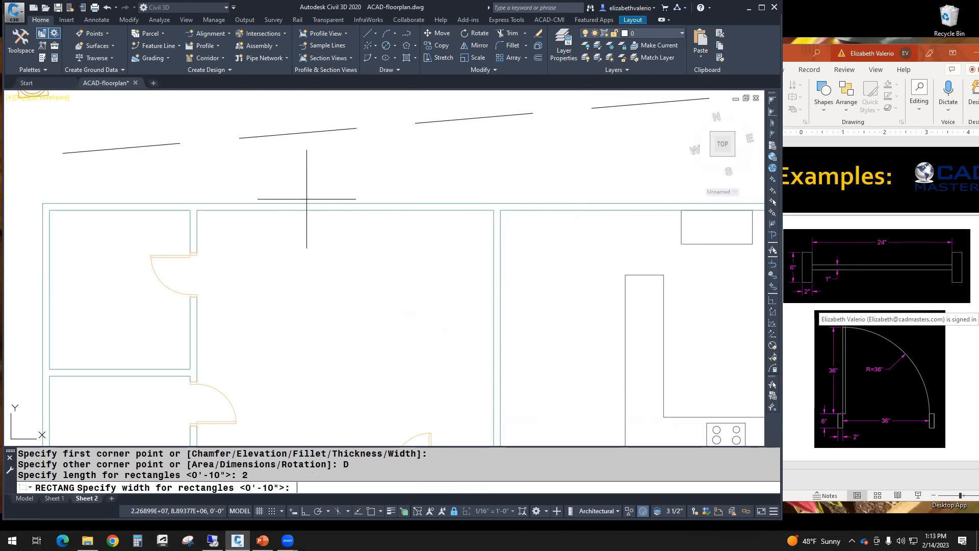
pyautogui.write('6')
pyautogui.press('Return')
pyautogui.click(307, 199)
# - Move the small rectangle down, closer to the building's upper exterior wall
pyautogui.scroll(4, 306, 171)
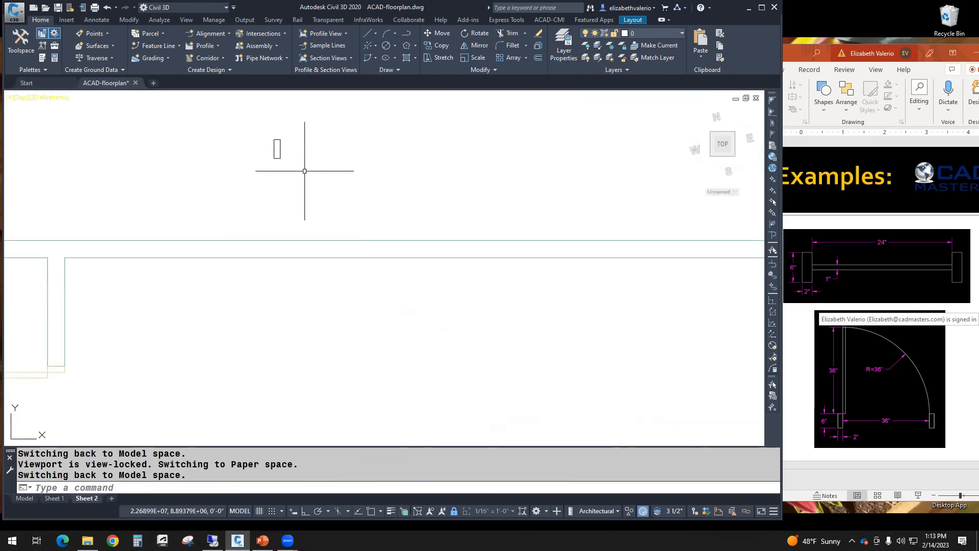
pyautogui.write('m')
pyautogui.press('Return')
pyautogui.click(313, 256)
pyautogui.click(236, 188)
pyautogui.press('Return')
pyautogui.click(359, 203)
pyautogui.click(370, 257)
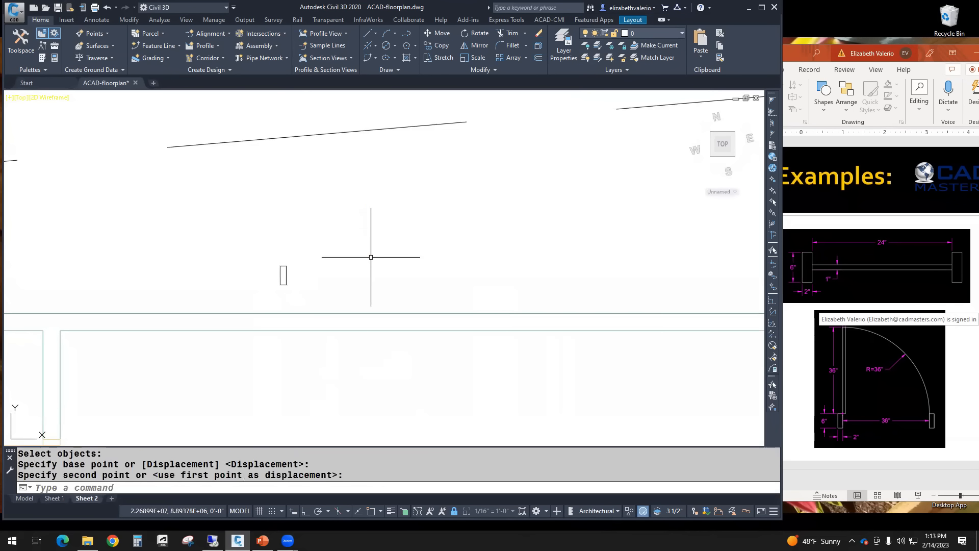
# - With Ortho on, draw a 24-inch horizontal line rightward from the midpoint of the rectangle's right side
pyautogui.scroll(3, 370, 257)
pyautogui.write('l')
pyautogui.press('Return')
pyautogui.write('mid')
pyautogui.press('Return')
pyautogui.click(195, 223)
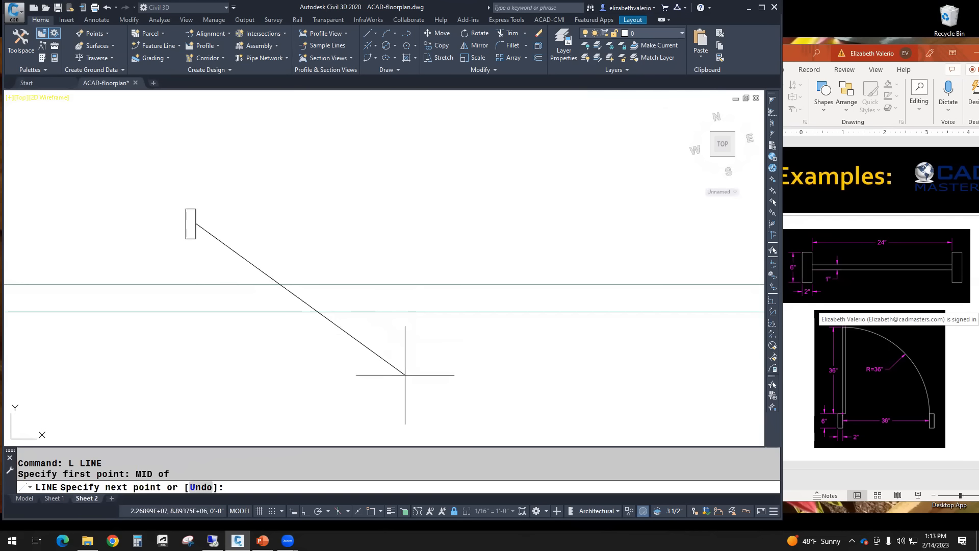
pyautogui.click(306, 510)
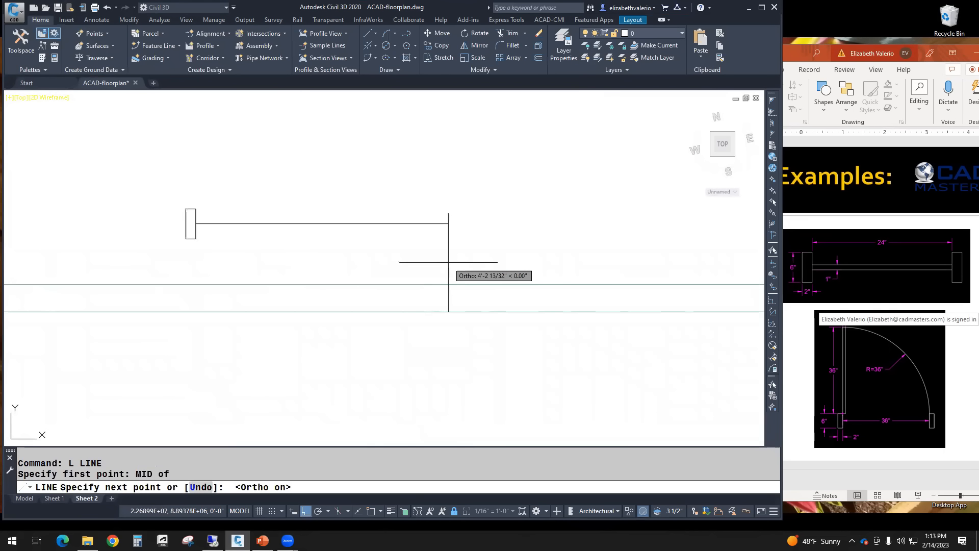
pyautogui.write('24')
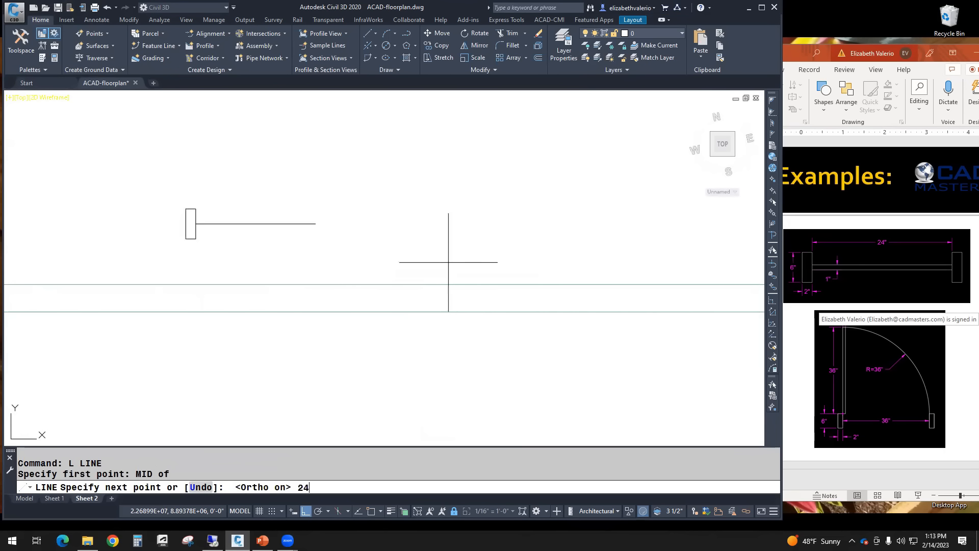
pyautogui.press('Return')
pyautogui.press('Escape')
# - Copy the rectangle from the midpoint of its left side to the free end of the 24-inch line
pyautogui.write('co')
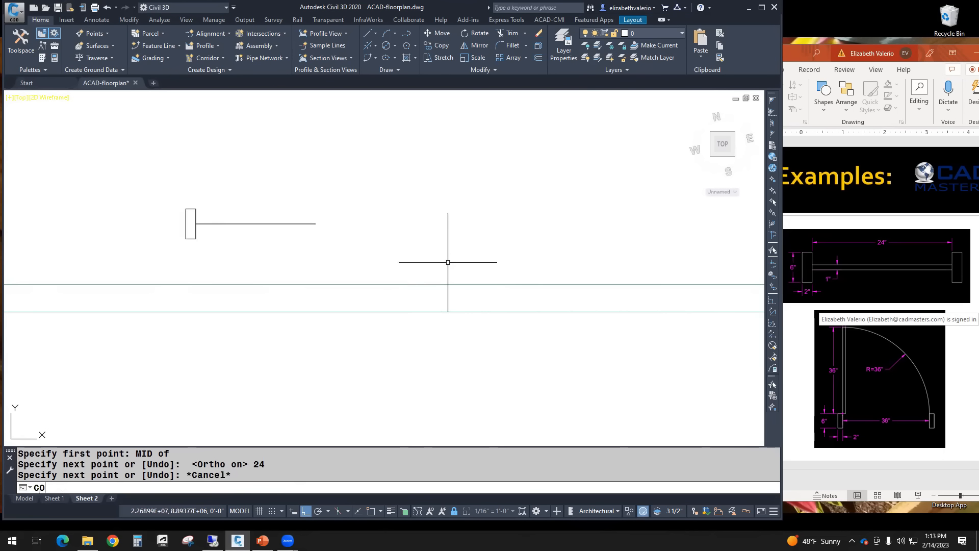
pyautogui.press('Return')
pyautogui.click(174, 188)
pyautogui.click(211, 268)
pyautogui.press('Return')
pyautogui.write('mid')
pyautogui.press('Return')
pyautogui.click(189, 224)
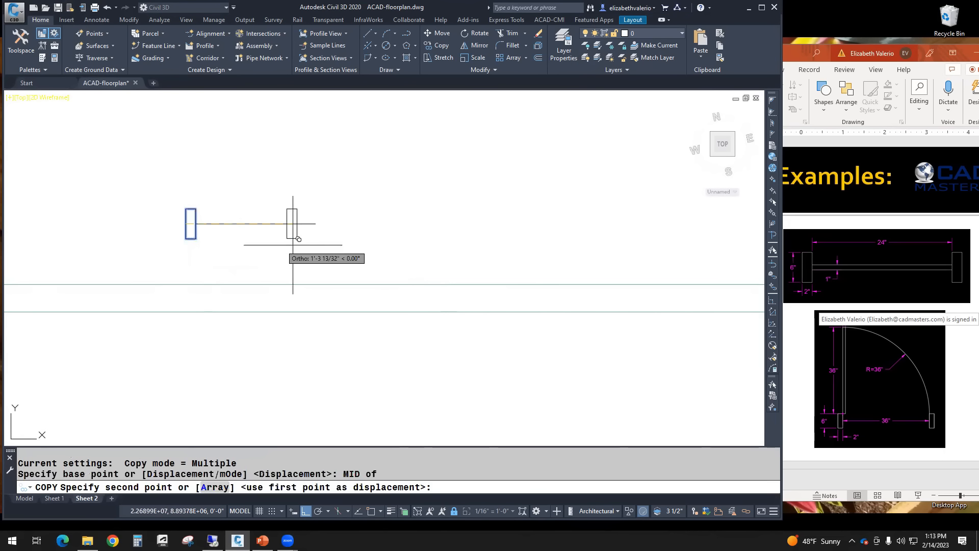
pyautogui.write('end')
pyautogui.press('Return')
pyautogui.click(309, 223)
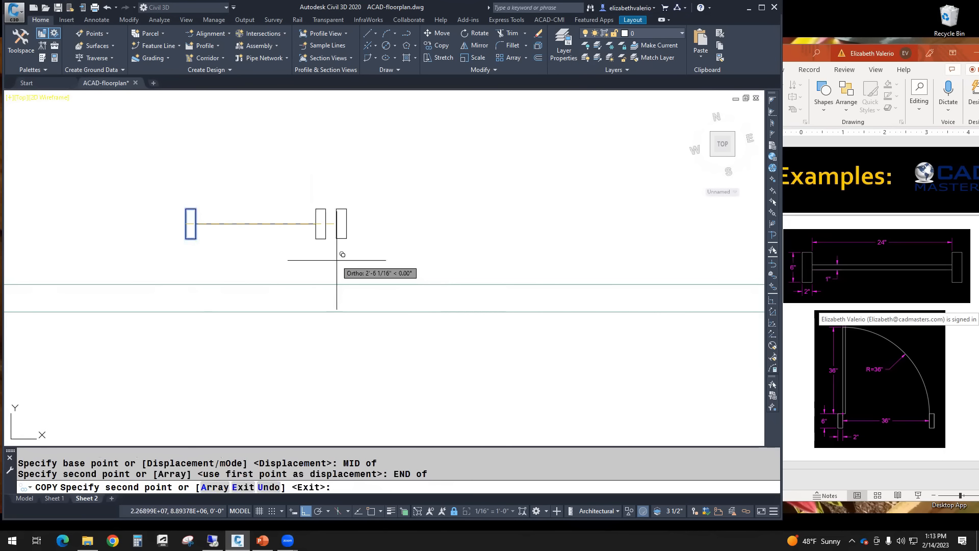
pyautogui.press('Escape')
# - Offset the horizontal line between the two rectangles by 0.5 inch to both sides
pyautogui.write('o')
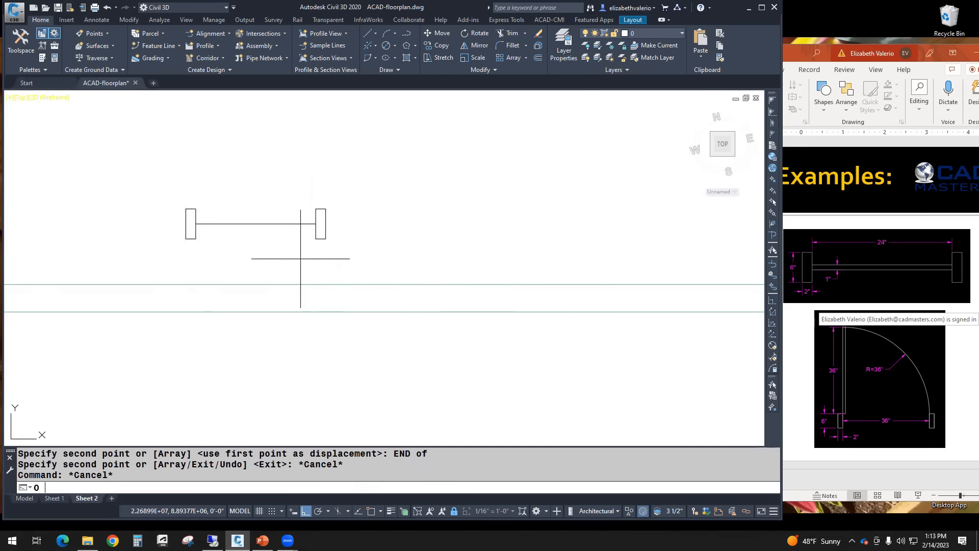
pyautogui.press('Return')
pyautogui.write('.5')
pyautogui.press('Return')
pyautogui.click(284, 223)
pyautogui.click(284, 218)
pyautogui.click(265, 224)
pyautogui.click(263, 250)
pyautogui.press('Escape')
# - Delete the original centre line between the two offset lines and save the drawing
pyautogui.scroll(5, 333, 217)
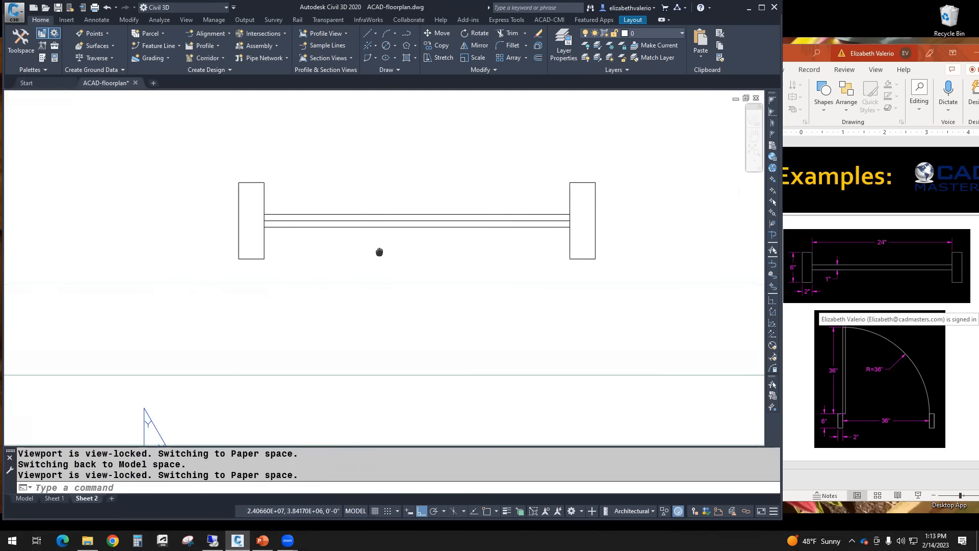
pyautogui.click(334, 217)
pyautogui.click(327, 221)
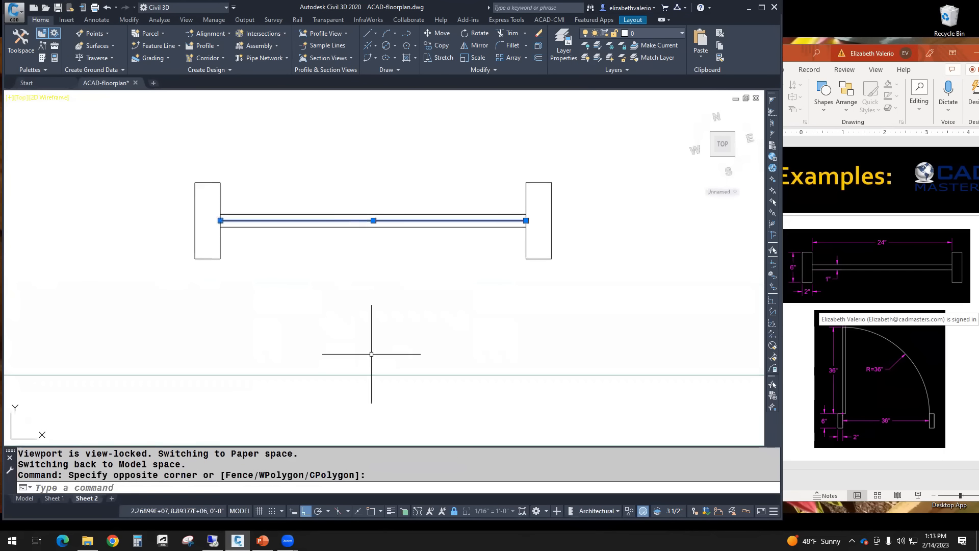
pyautogui.press('Delete')
pyautogui.scroll(-2, 380, 319)
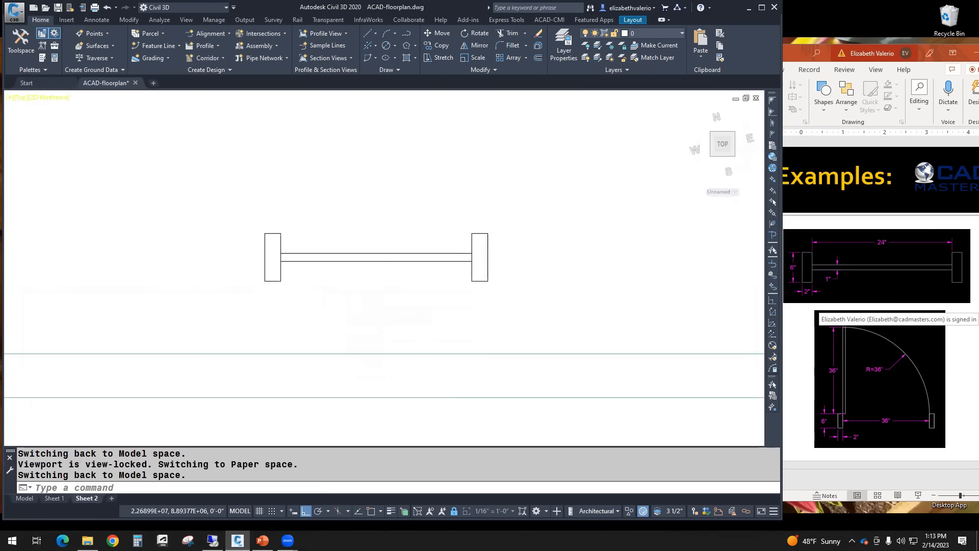
pyautogui.hotkey('ctrl', 's')
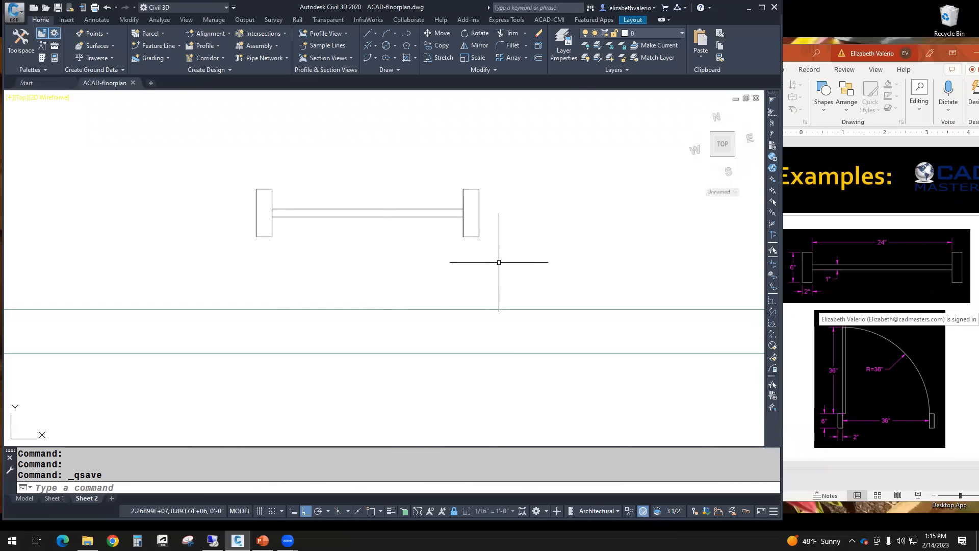
# - Start moving the complete window symbol, using the midpoint of its left edge as the base point
pyautogui.click(223, 170)
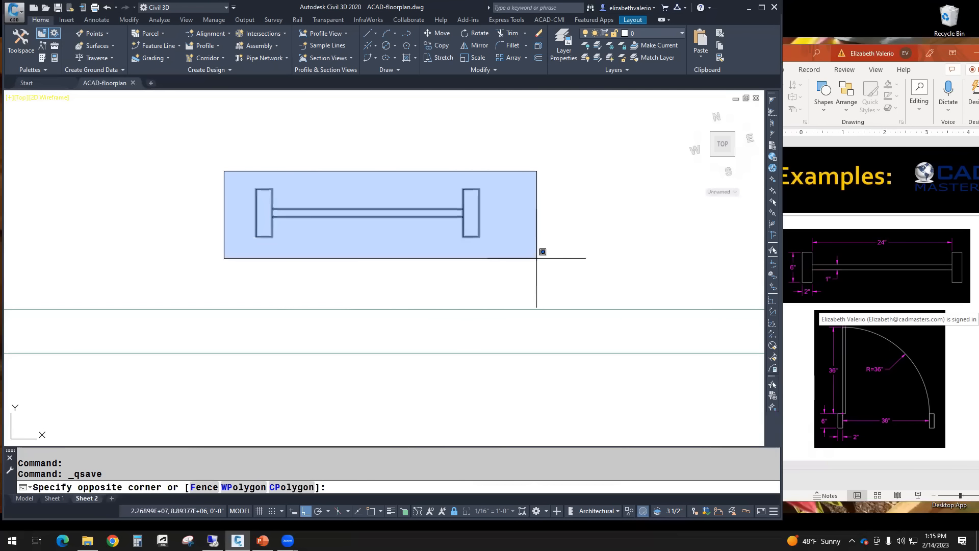
pyautogui.click(537, 258)
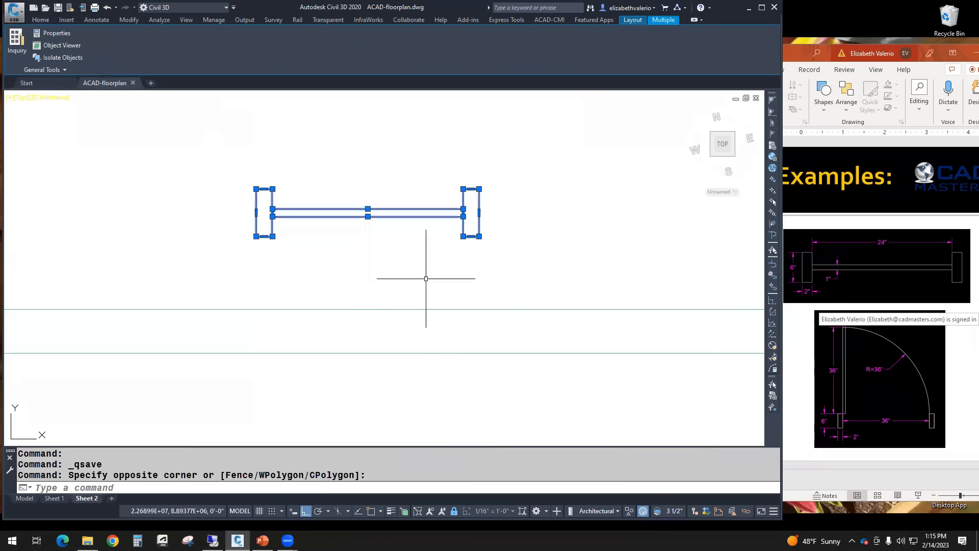
pyautogui.write('M')
pyautogui.press('Return')
pyautogui.write('MID')
pyautogui.press('Return')
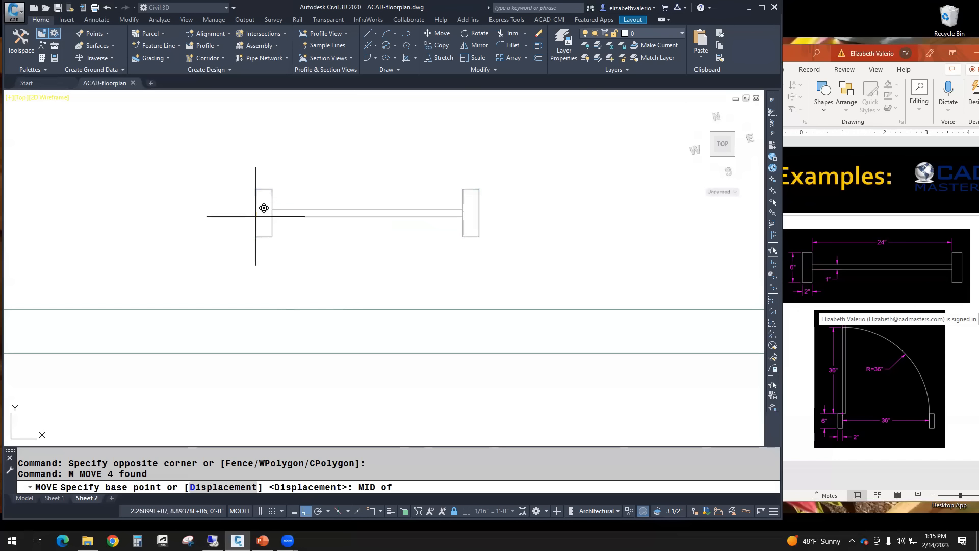
pyautogui.click(256, 216)
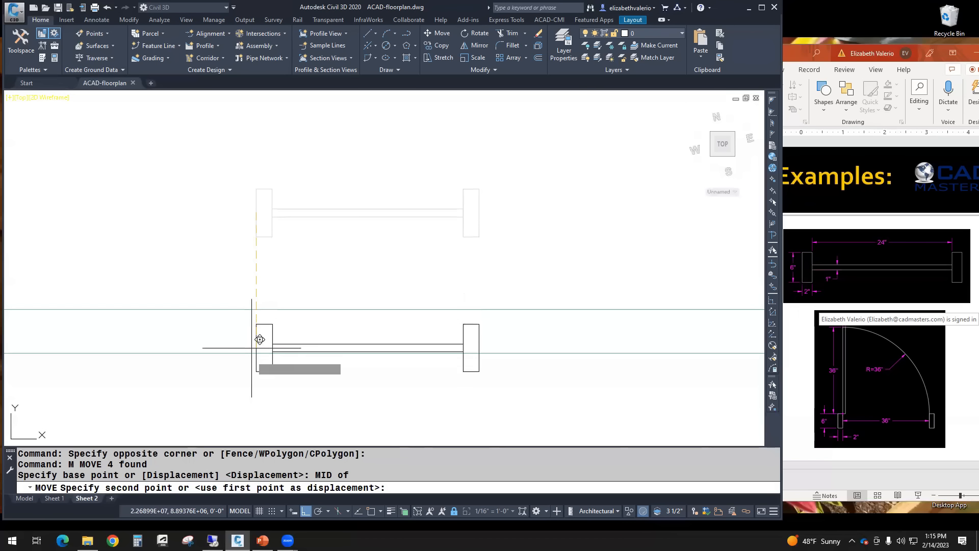
pyautogui.click(258, 338)
pyautogui.scroll(6, 265, 342)
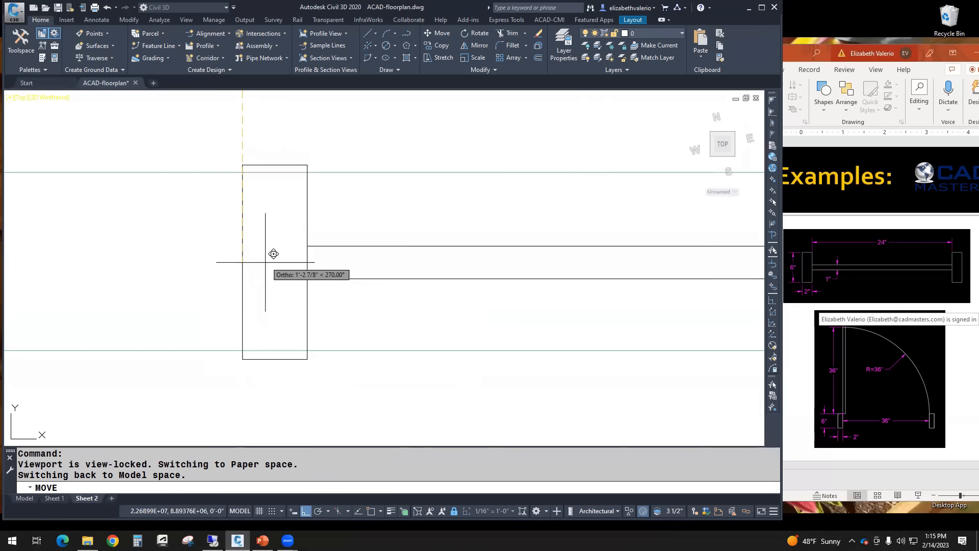
pyautogui.scroll(-4, 274, 252)
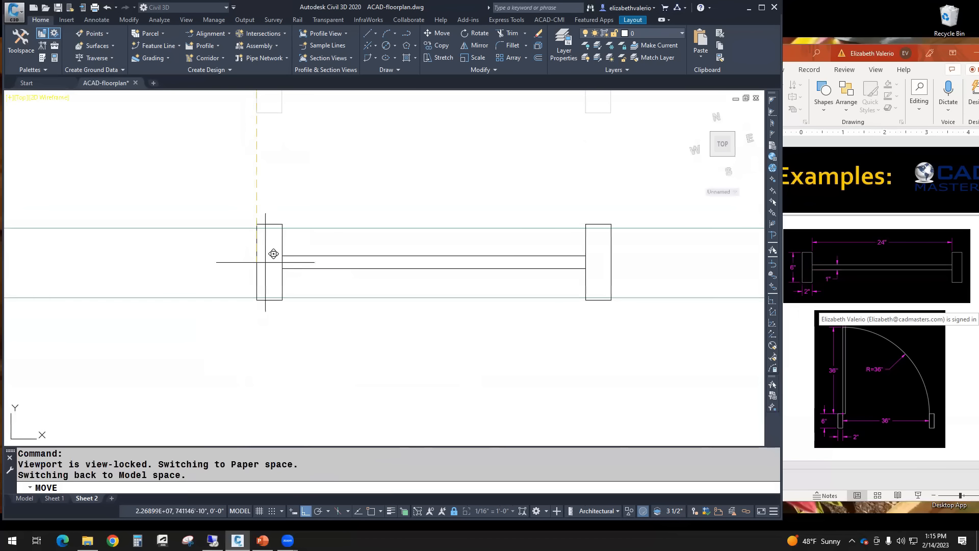
# - Place the window symbol midway between the two wall lines using Mid Between 2 Points with nearest snaps and Ortho off, and save the drawing
pyautogui.keyDown('shift'); pyautogui.rightClick(205, 262); pyautogui.keyUp('shift')
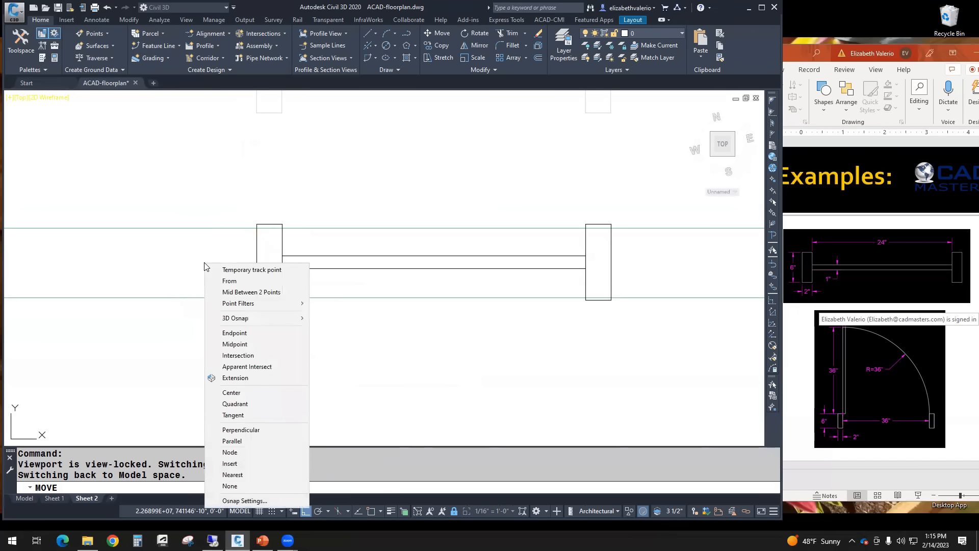
pyautogui.click(247, 294)
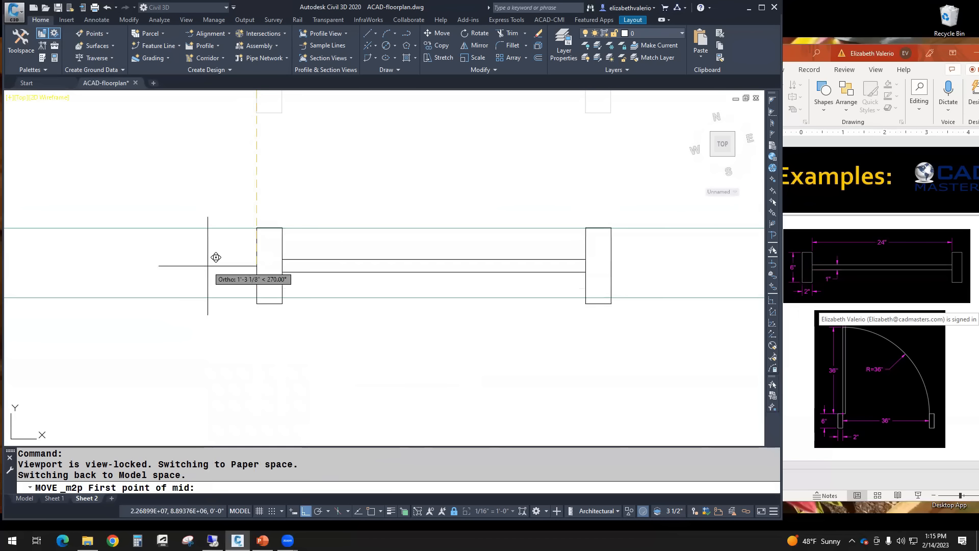
pyautogui.click(306, 511)
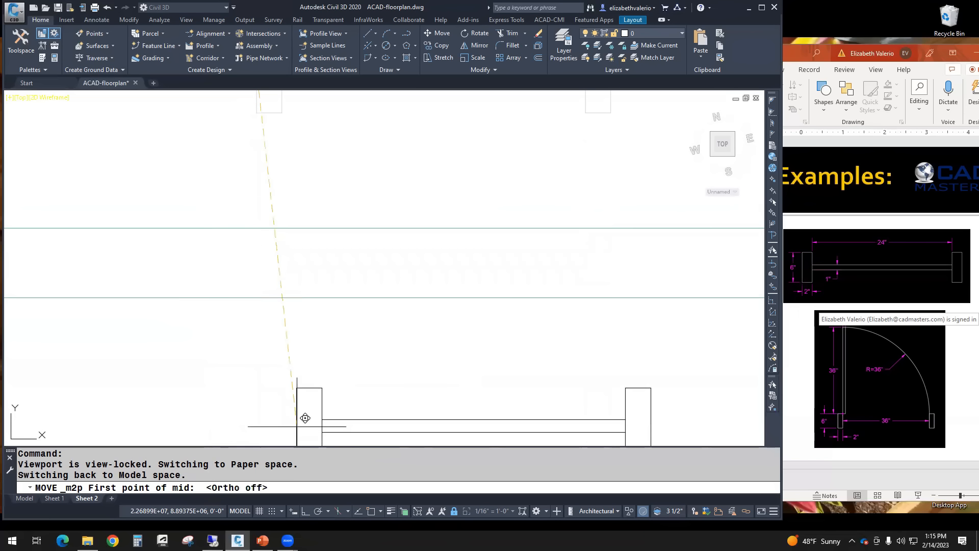
pyautogui.write('nea')
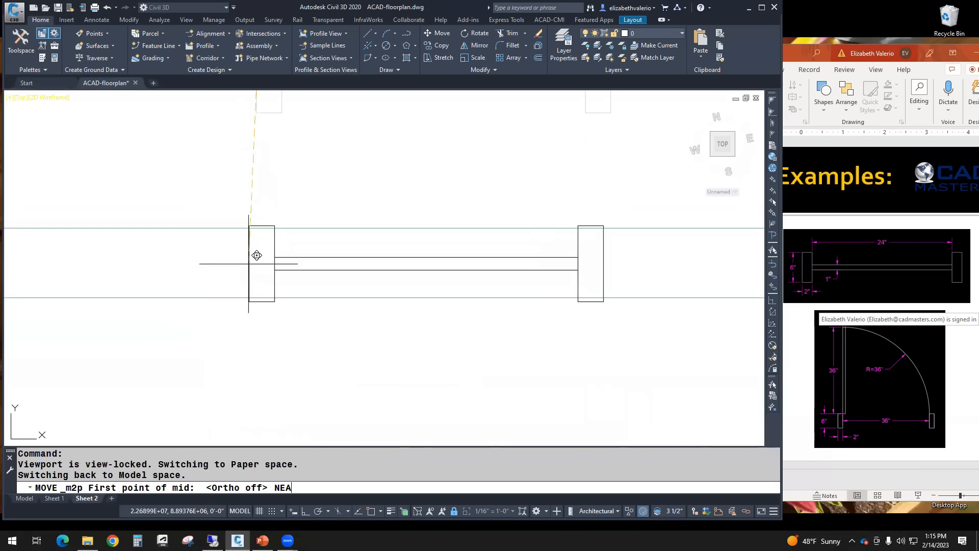
pyautogui.press('Return')
pyautogui.click(233, 220)
pyautogui.write('nea')
pyautogui.press('Return')
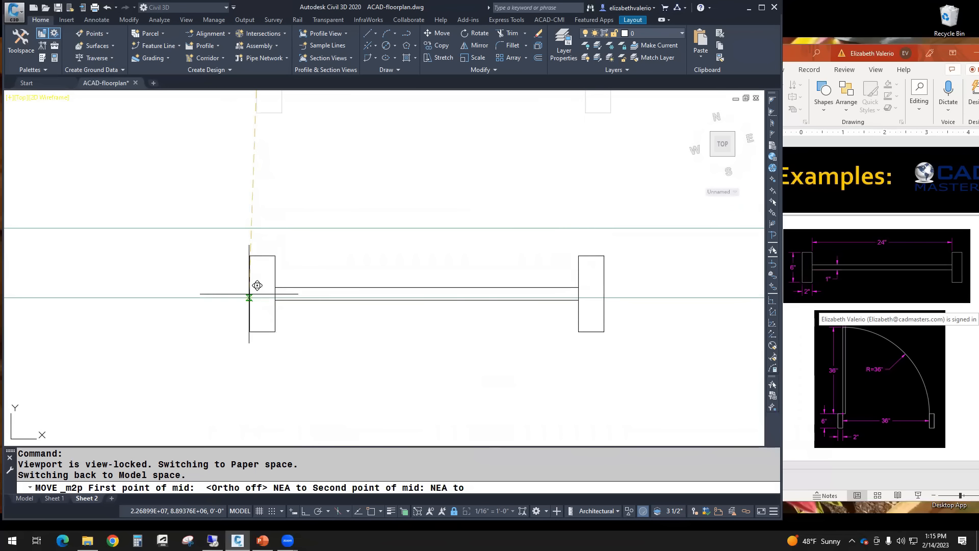
pyautogui.click(257, 285)
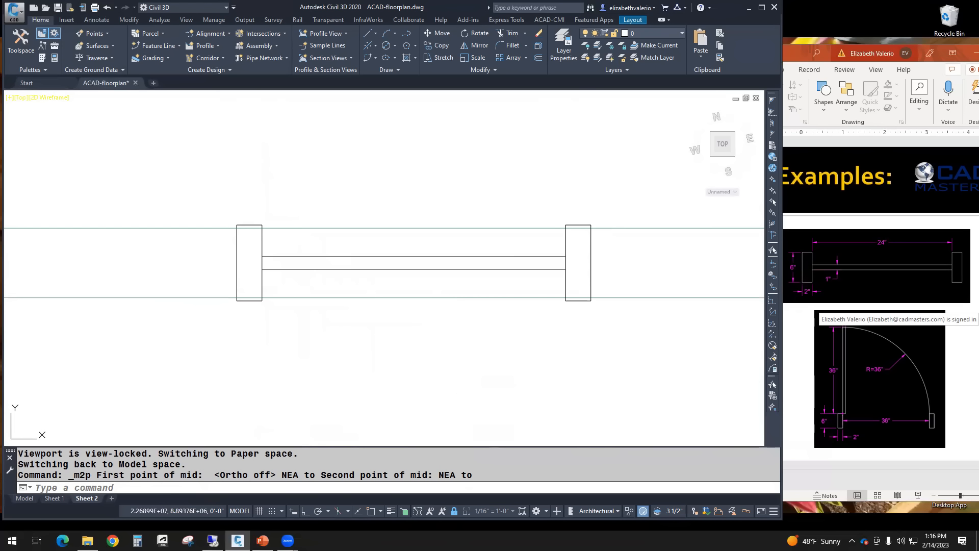
pyautogui.hotkey('ctrl', 's')
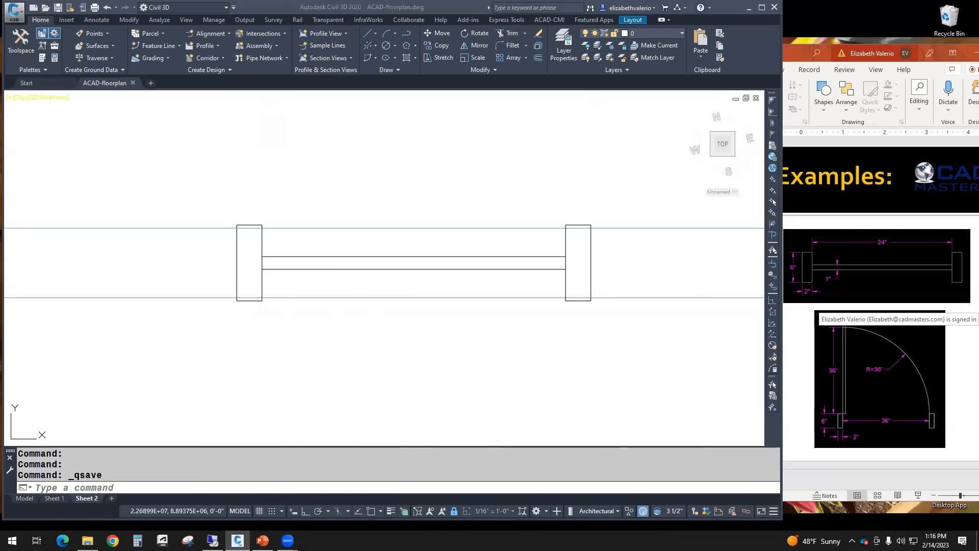
pyautogui.click(600, 337)
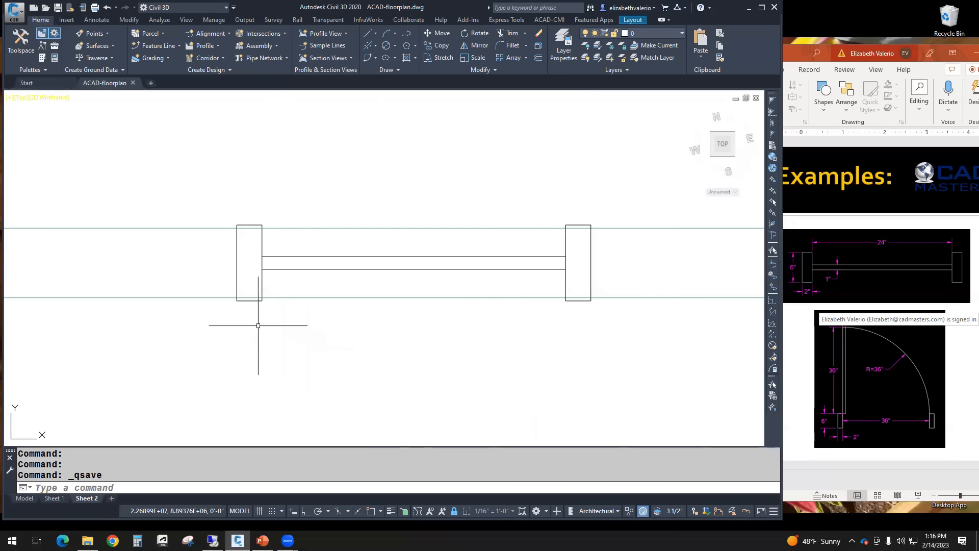
pyautogui.scroll(5, 229, 302)
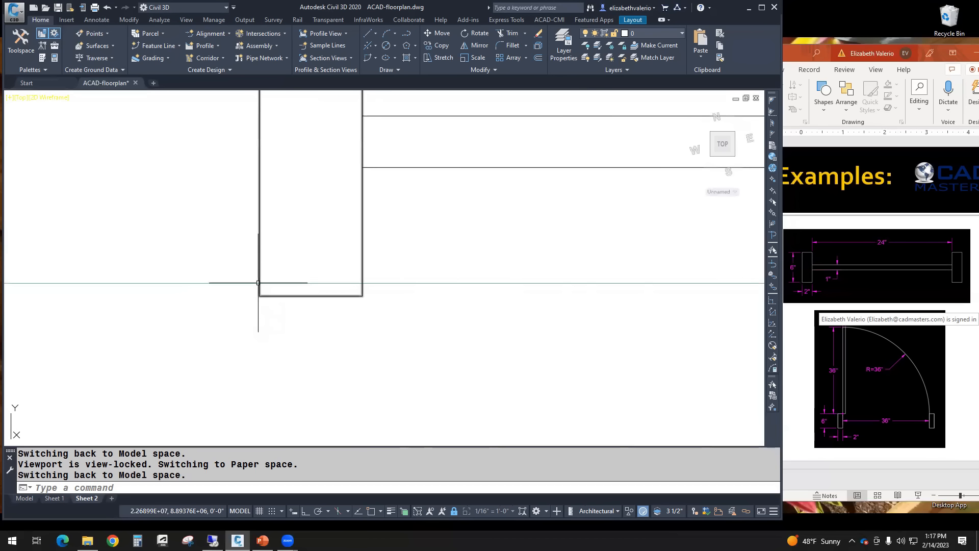
pyautogui.scroll(-8, 258, 282)
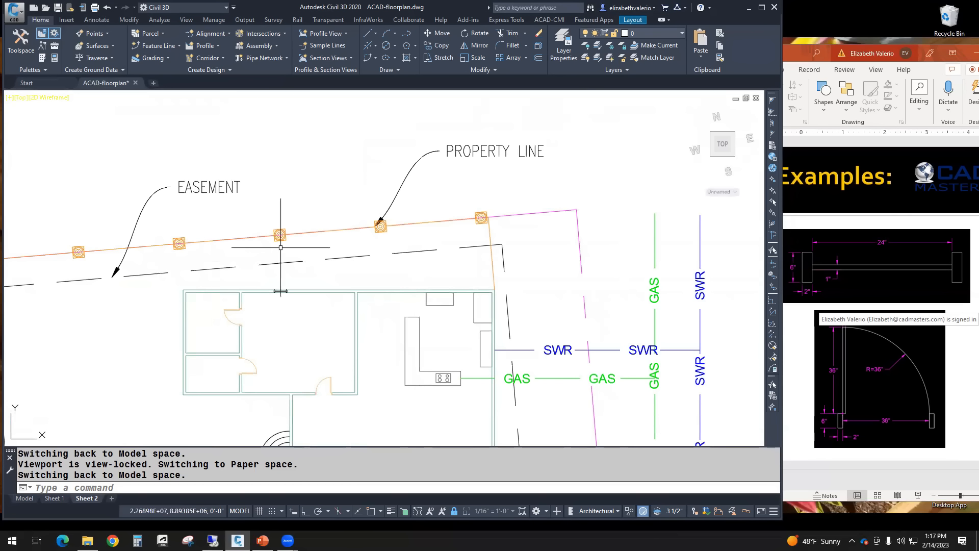
pyautogui.scroll(10, 278, 289)
pyautogui.moveTo(263, 285); pyautogui.dragTo(304, 243, button='middle')
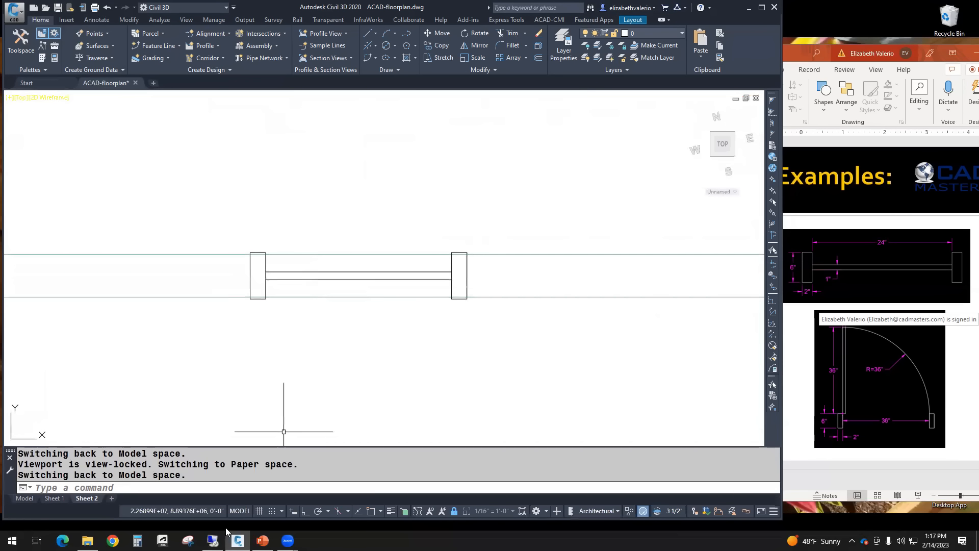
# - Start a block definition named WINDOW with its base point at the intersection of the left rectangle's outer edge and the lower wall line
pyautogui.click(221, 488)
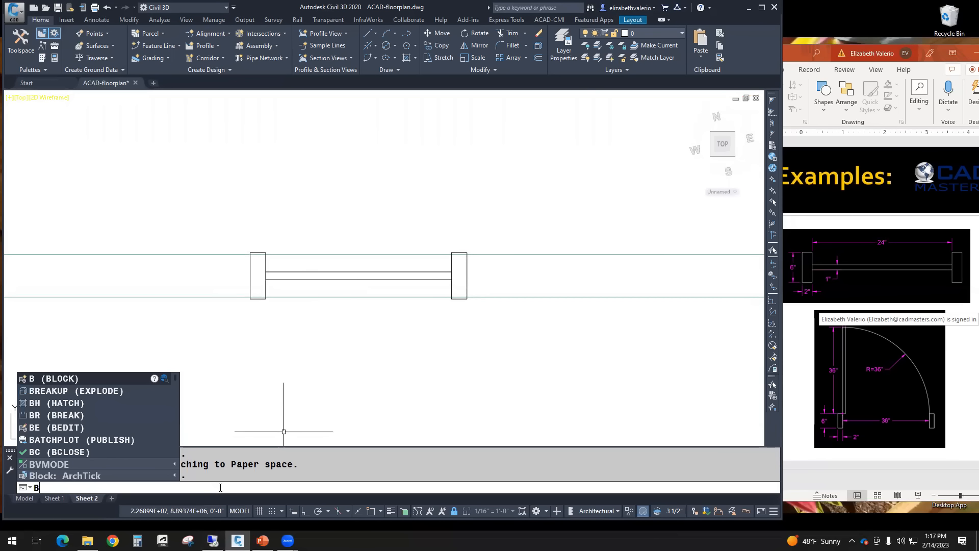
pyautogui.write('B')
pyautogui.press('Return')
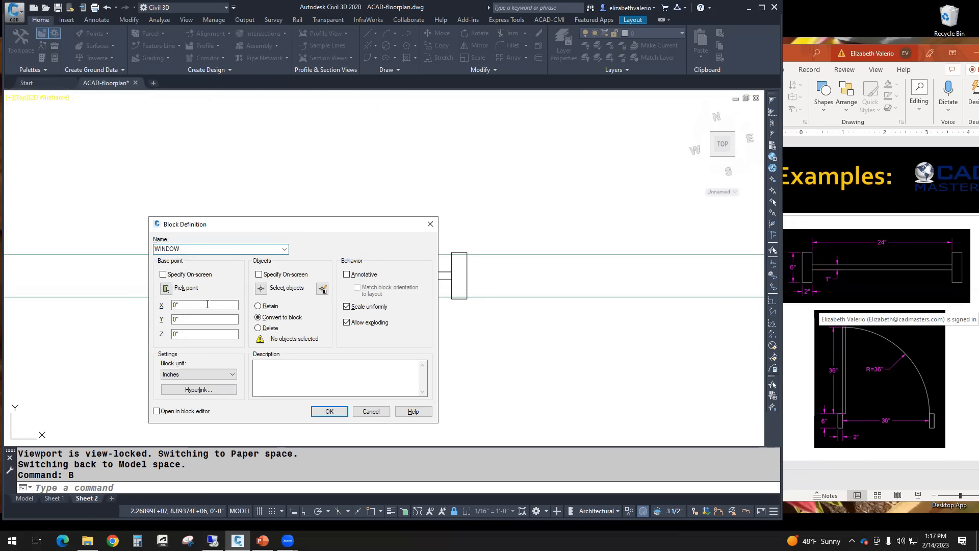
pyautogui.click(167, 290)
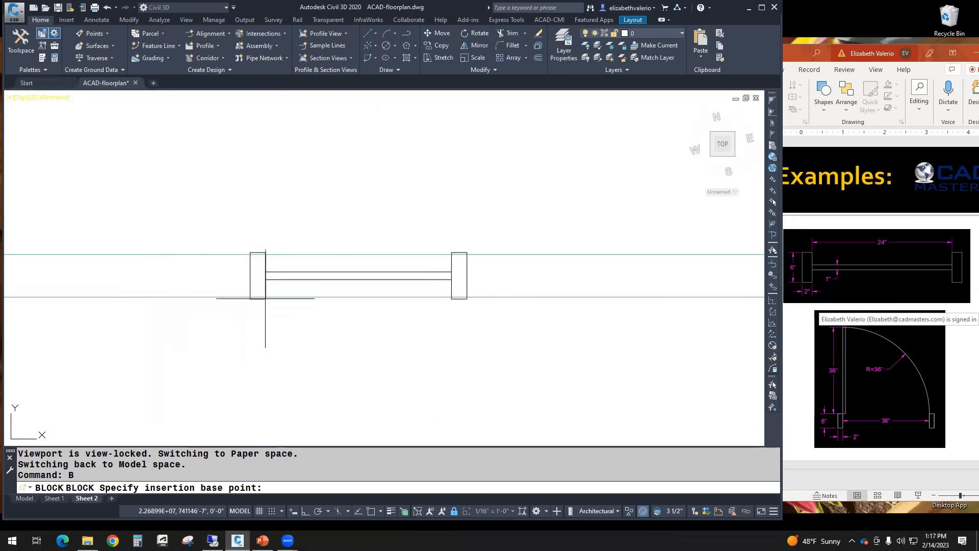
pyautogui.scroll(3, 254, 292)
pyautogui.scroll(2, 254, 292)
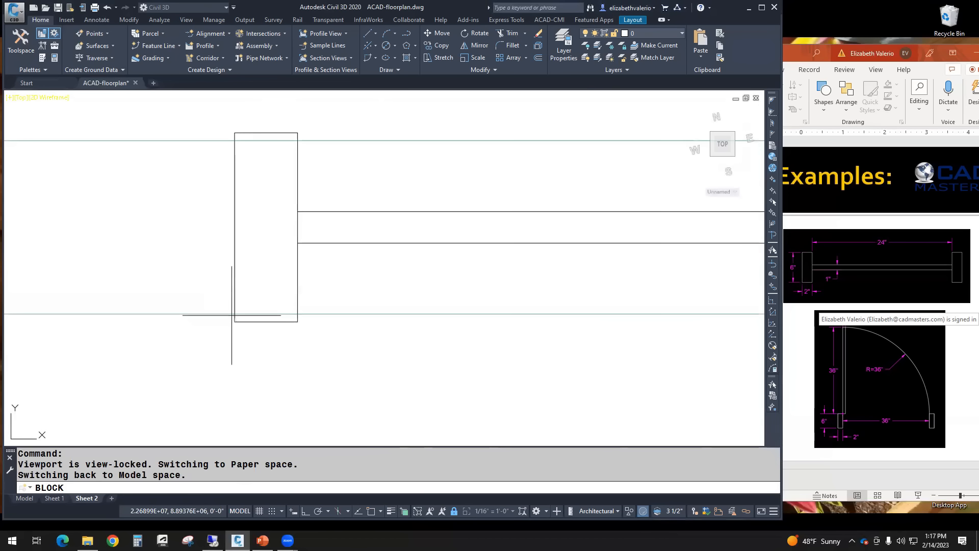
pyautogui.keyDown('shift'); pyautogui.rightClick(240, 313); pyautogui.keyUp('shift')
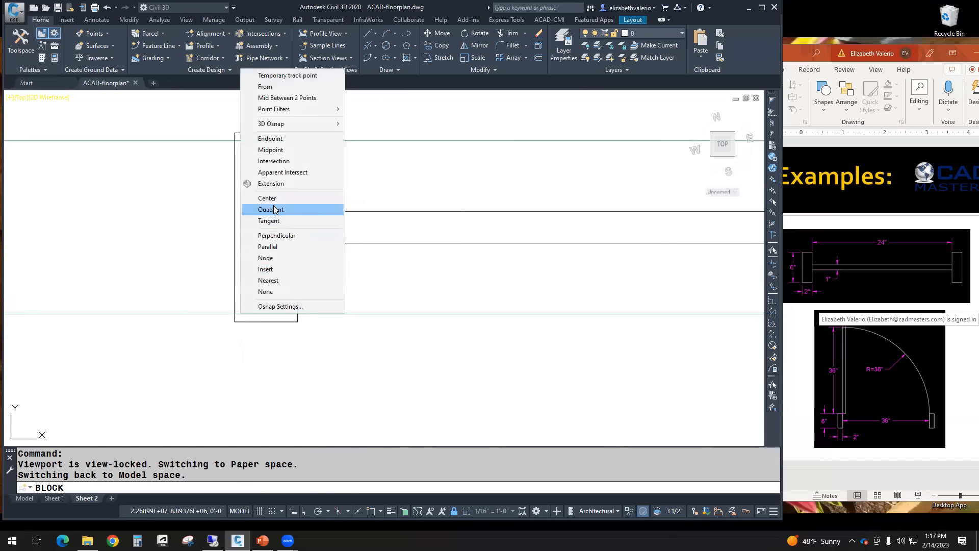
pyautogui.click(273, 161)
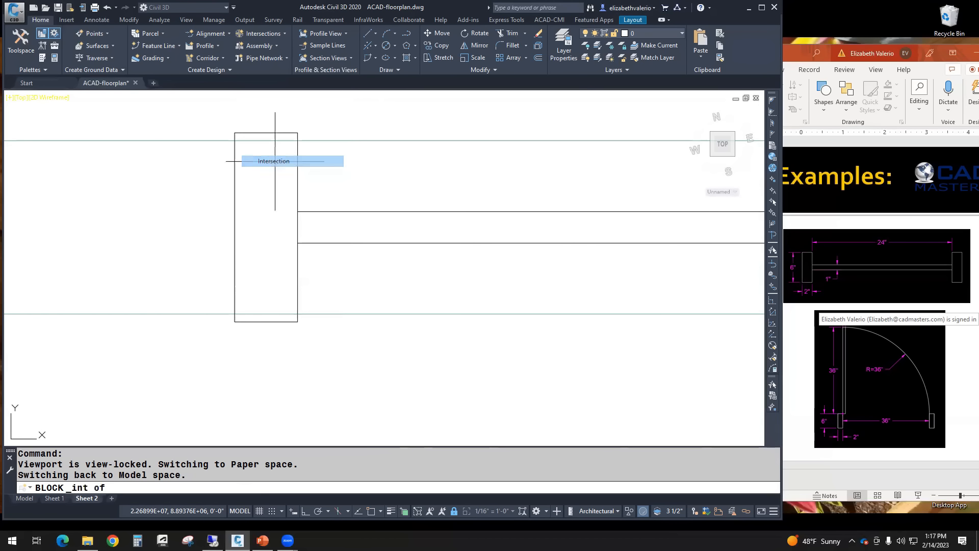
pyautogui.click(235, 314)
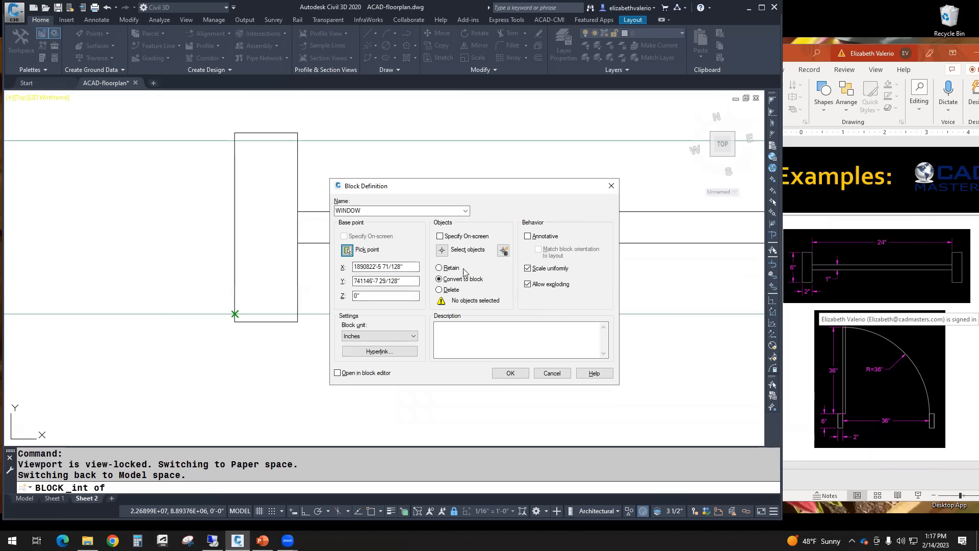
# - Select both end rectangles and the two lines between them as the block's objects, without the wall lines
pyautogui.click(441, 250)
pyautogui.scroll(-4, 444, 250)
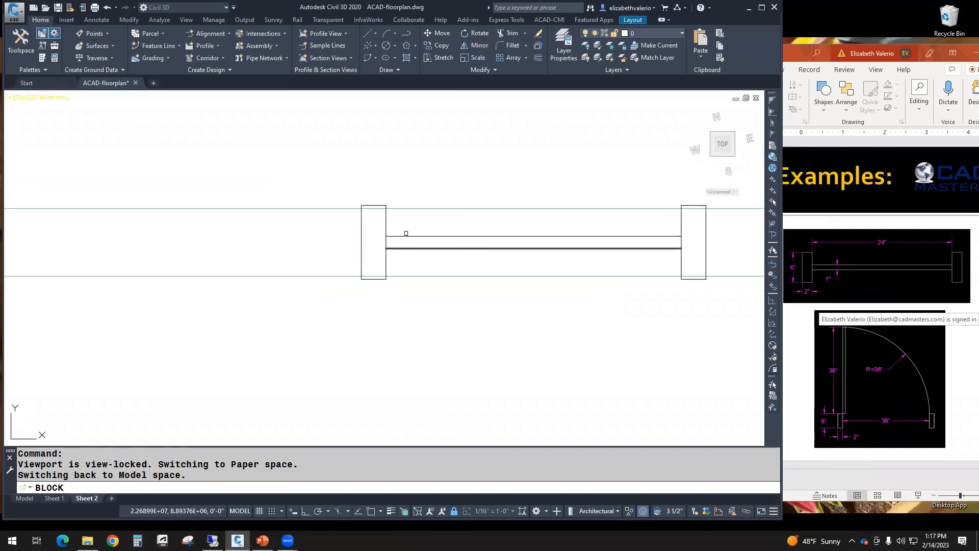
pyautogui.click(322, 169)
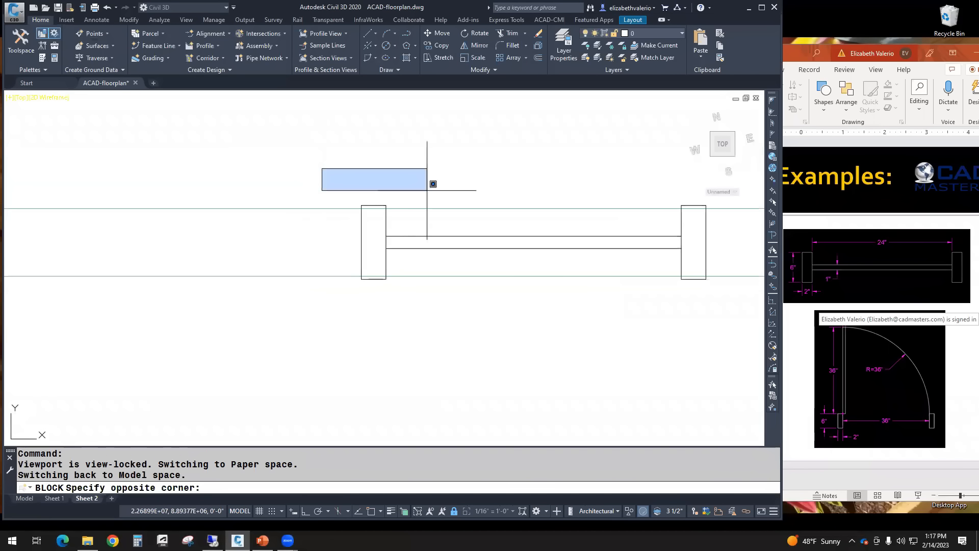
pyautogui.click(736, 307)
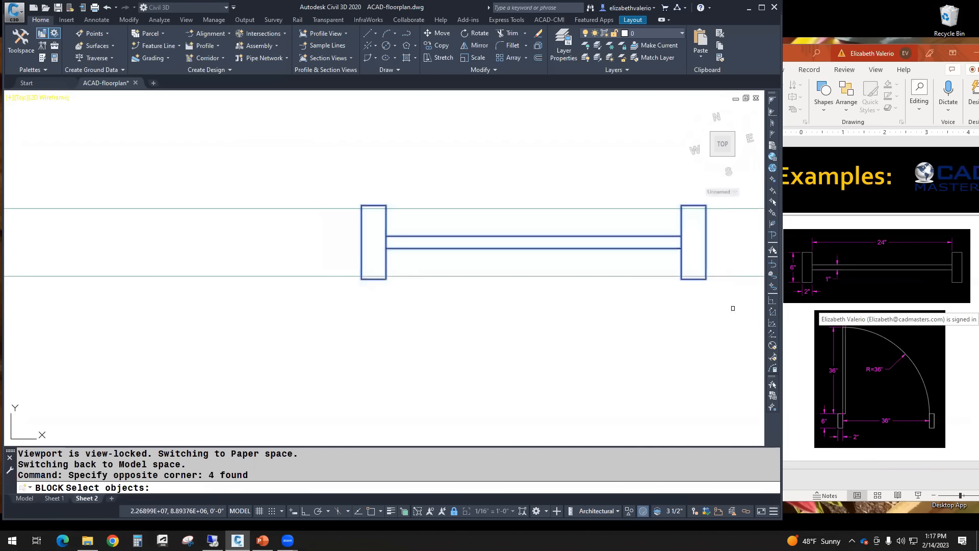
pyautogui.press('Return')
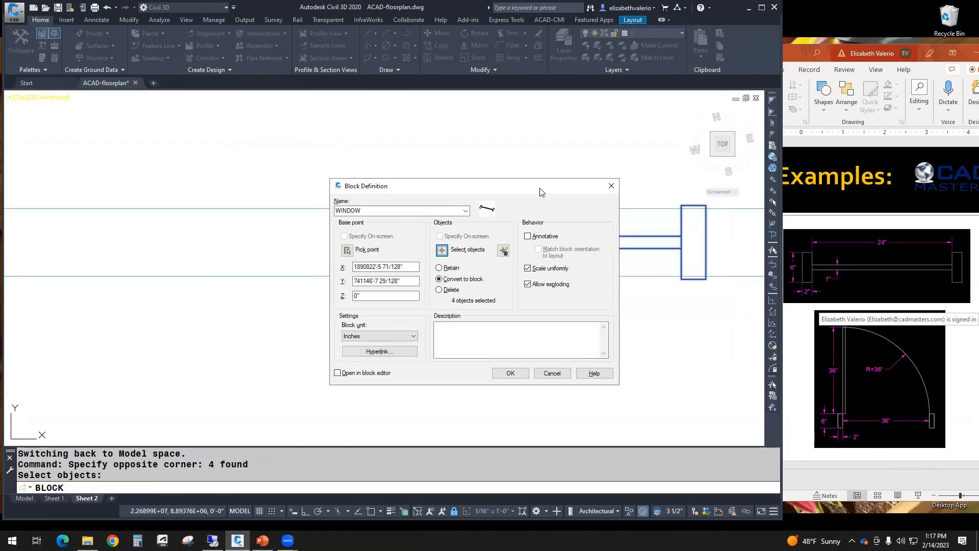
# - Keep Inches as the block unit and create the block with the option to open it in the block editor
pyautogui.moveTo(542, 192); pyautogui.dragTo(340, 147)
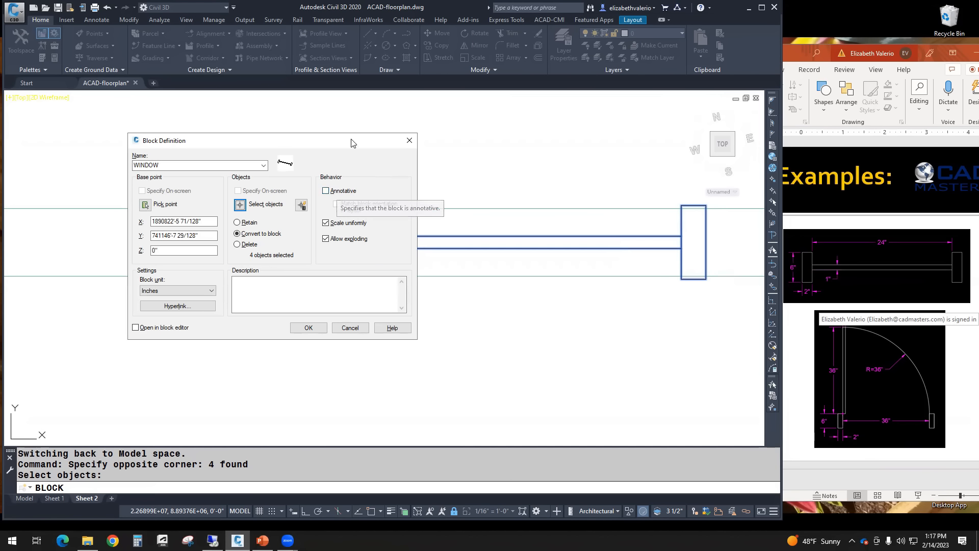
pyautogui.moveTo(355, 142); pyautogui.dragTo(314, 321)
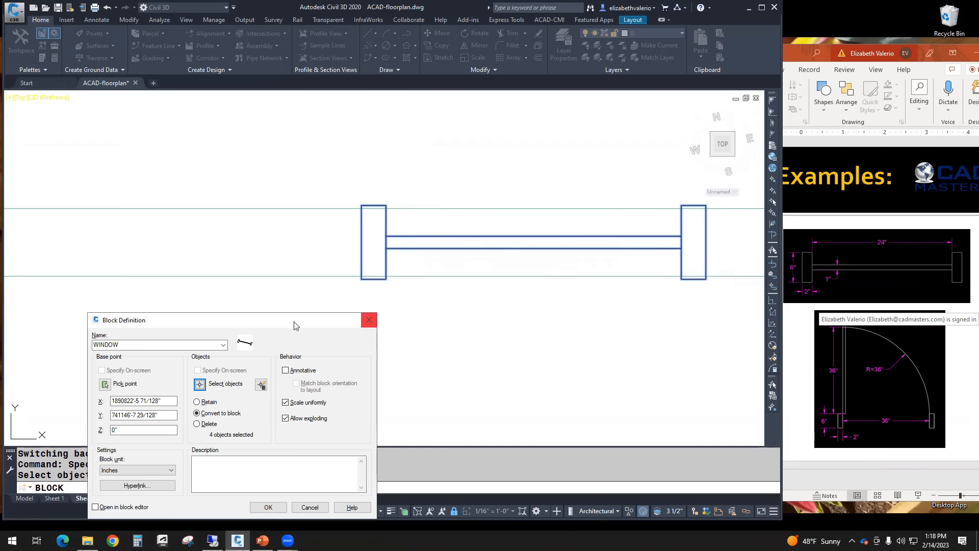
pyautogui.moveTo(284, 328); pyautogui.dragTo(273, 160)
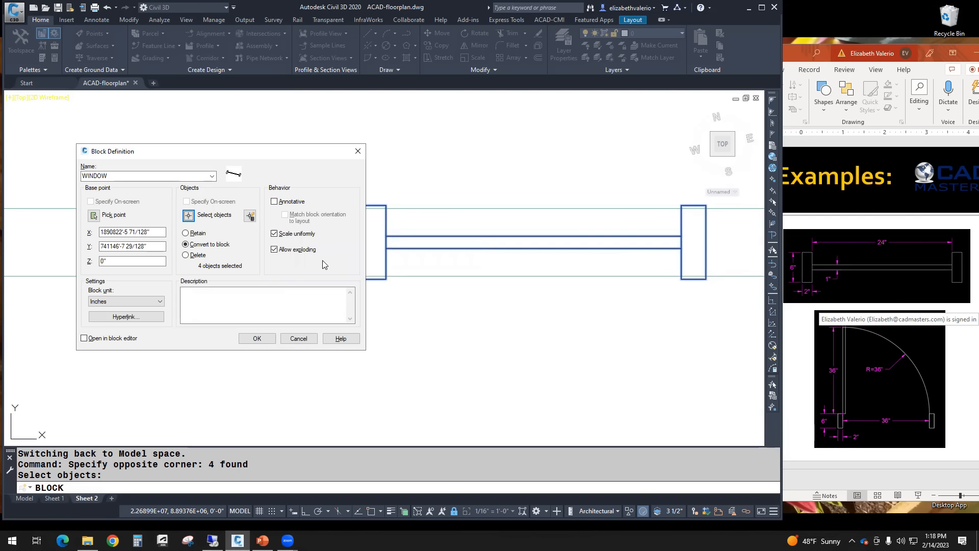
pyautogui.click(123, 303)
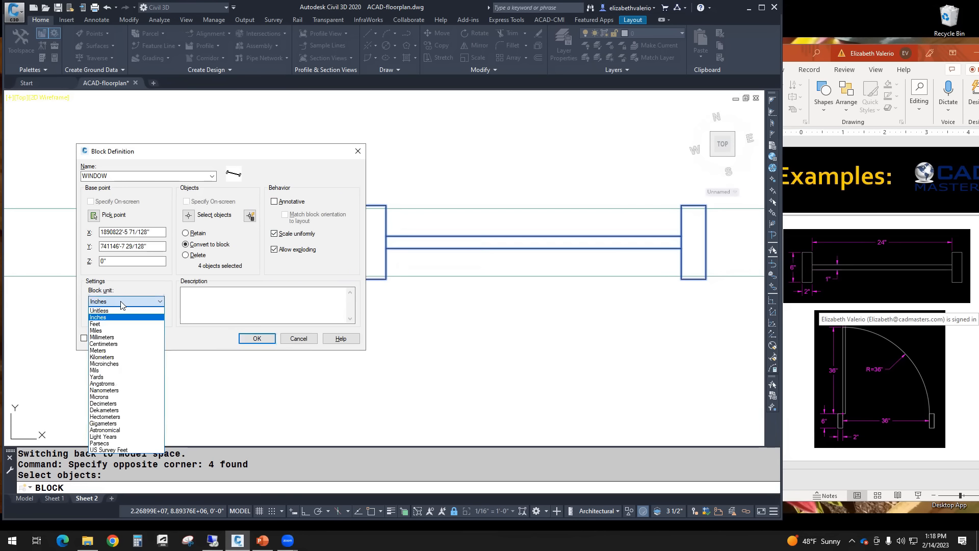
pyautogui.click(122, 303)
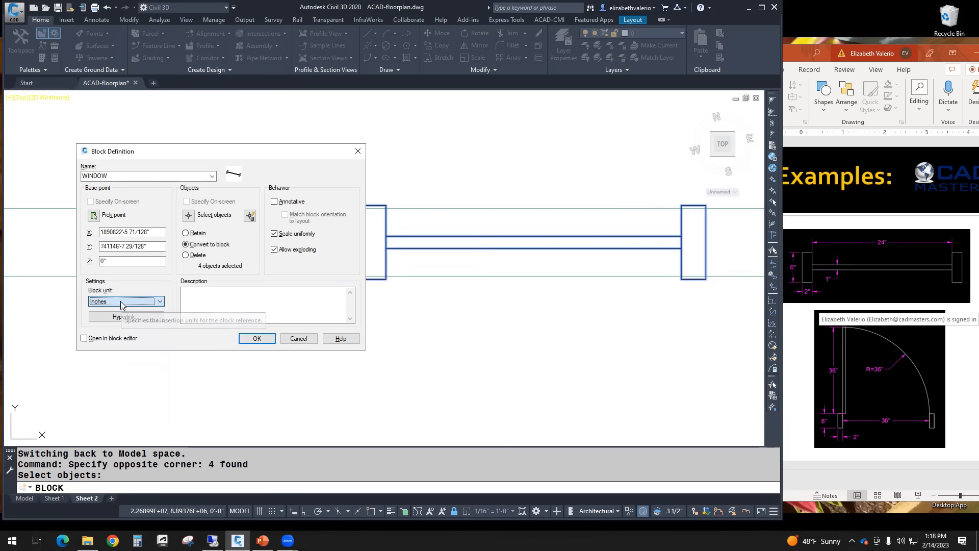
pyautogui.click(160, 306)
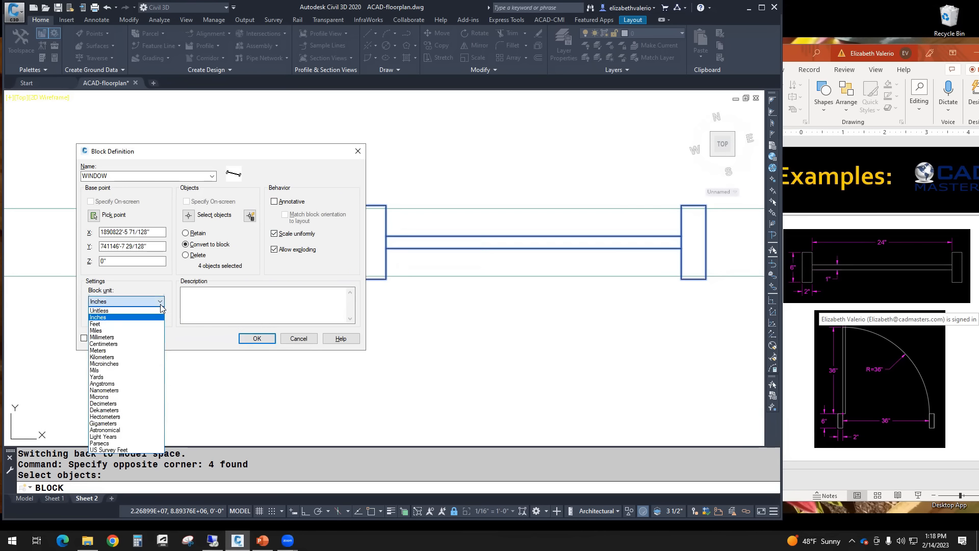
pyautogui.click(130, 302)
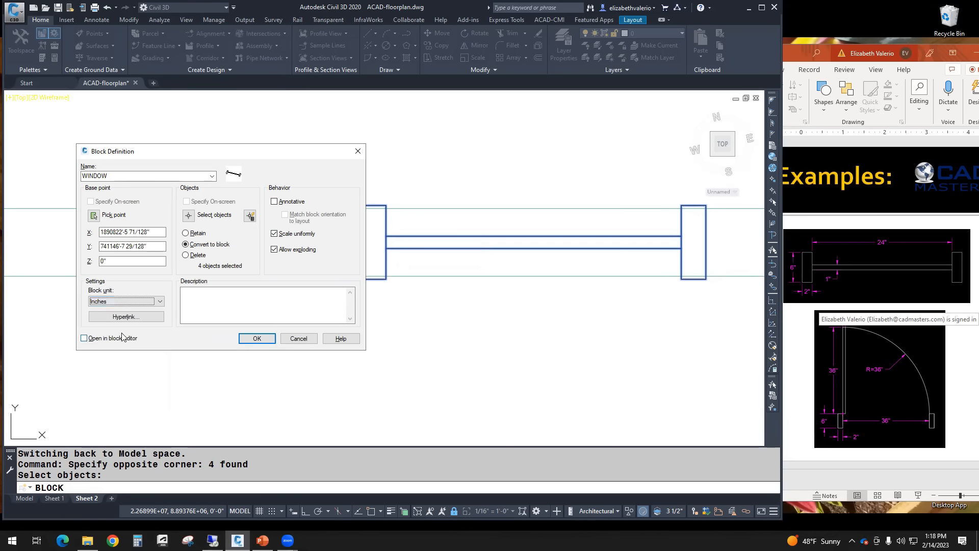
pyautogui.click(84, 340)
pyautogui.click(257, 340)
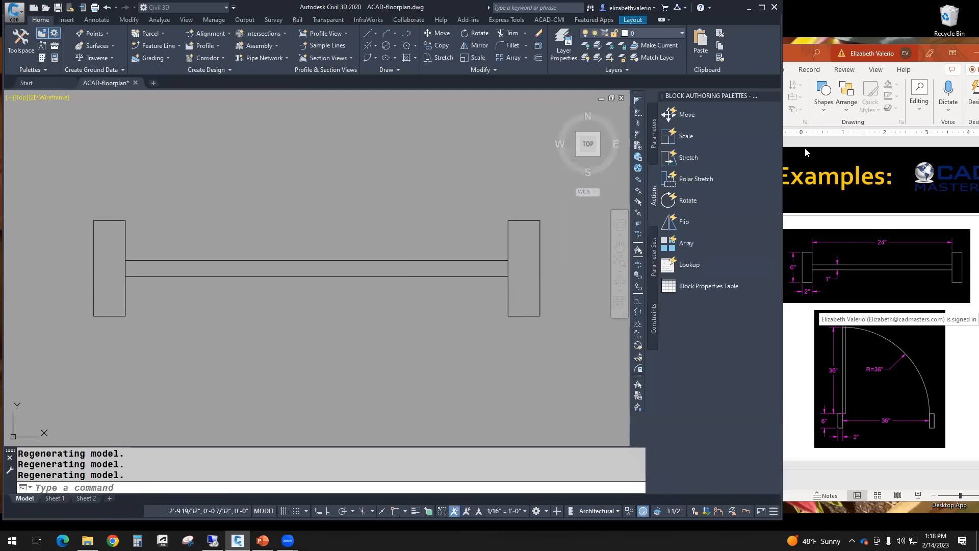
# - Maximize the program window and hide the Block Authoring Palettes to clear the view of the window block
pyautogui.click(762, 8)
pyautogui.moveTo(413, 361); pyautogui.dragTo(448, 366, button='middle')
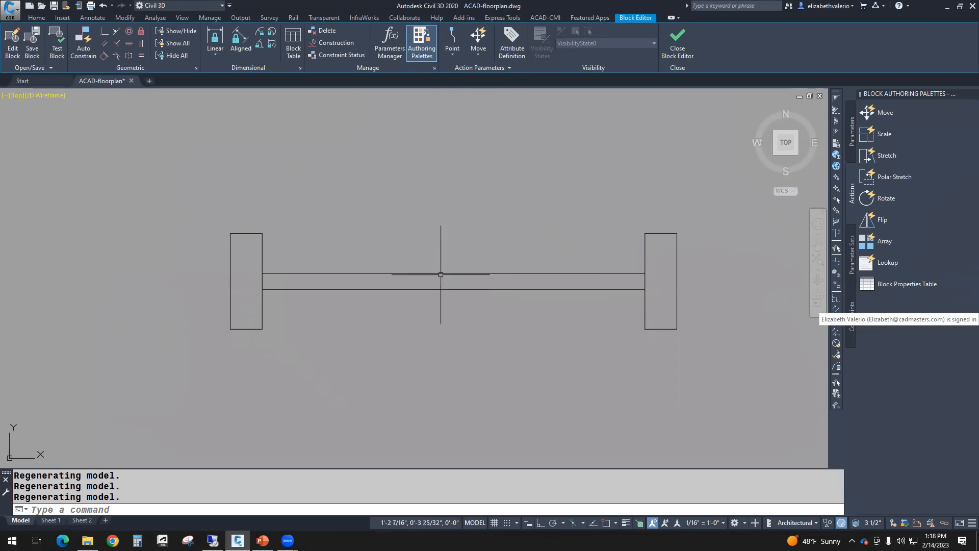
pyautogui.click(388, 273)
pyautogui.press('Escape')
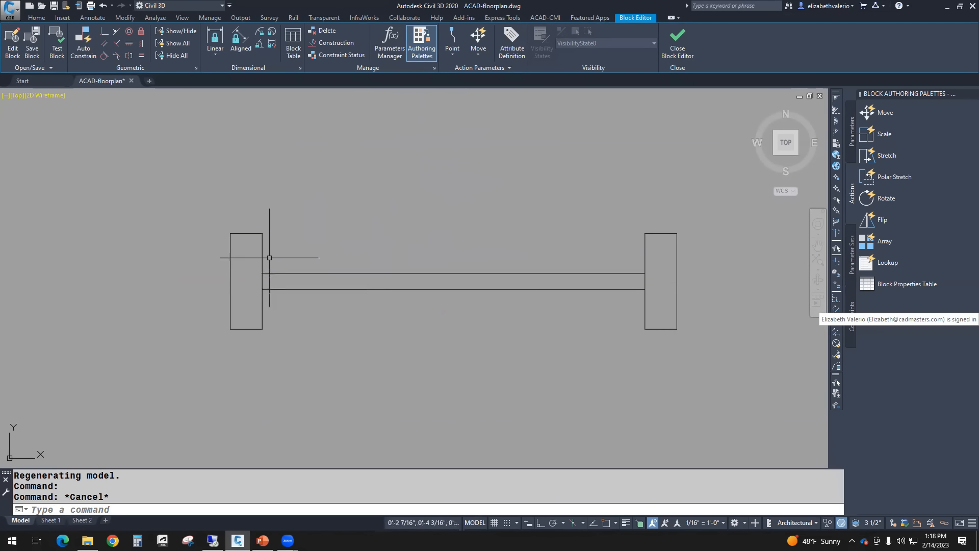
pyautogui.click(229, 231)
pyautogui.press('Escape')
pyautogui.scroll(-2, 418, 347)
pyautogui.moveTo(431, 343); pyautogui.dragTo(510, 312, button='middle')
pyautogui.scroll(2, 509, 314)
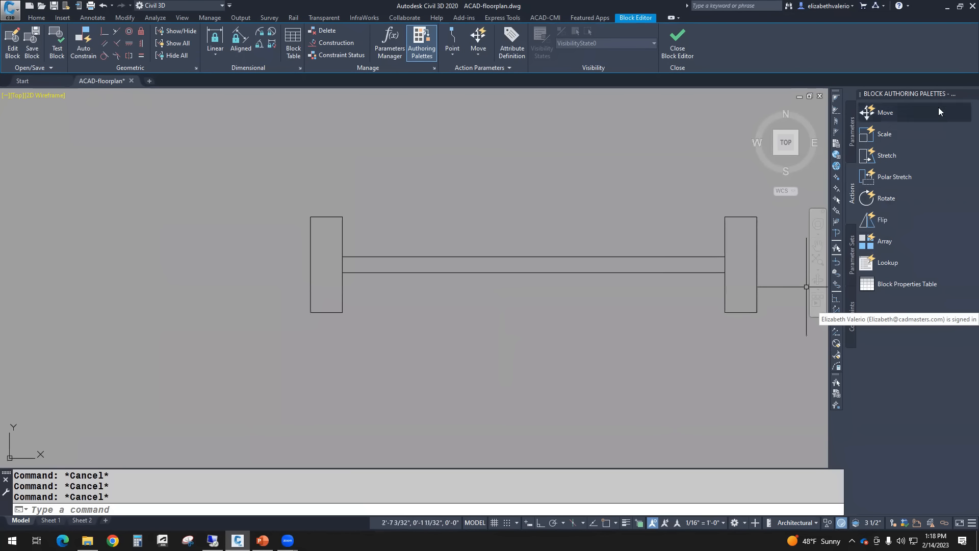
pyautogui.moveTo(122, 136); pyautogui.dragTo(150, 127)
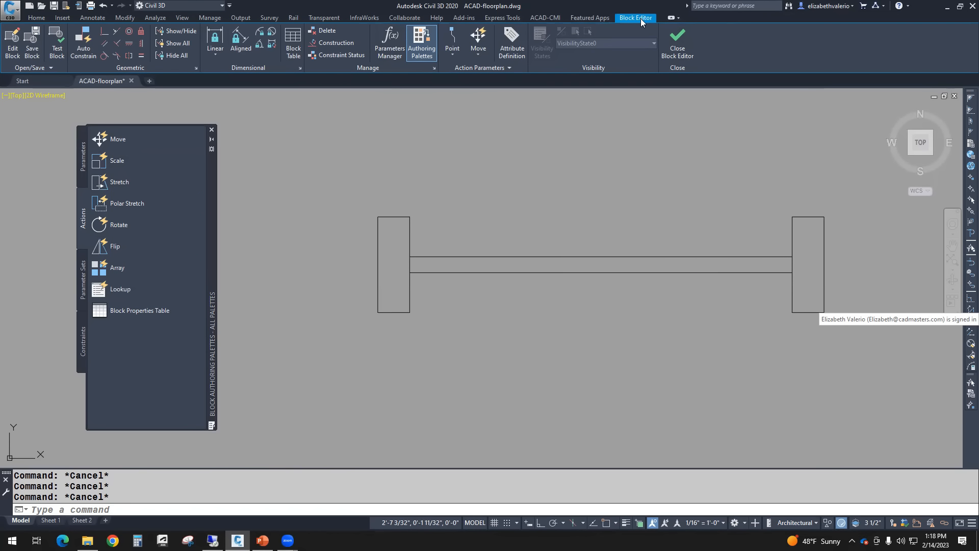
pyautogui.click(417, 60)
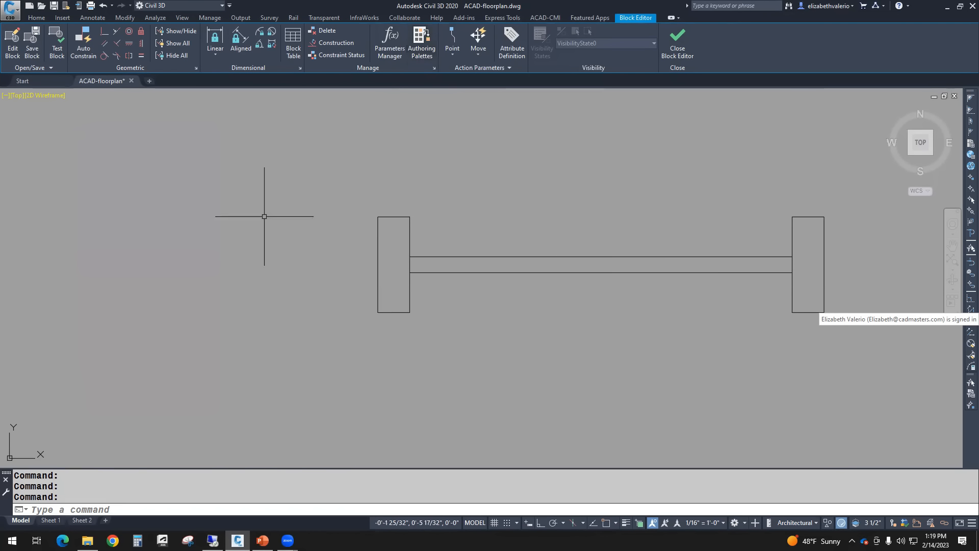
# - Redisplay the Block Authoring Palettes beside the window symbol and switch them to the block parameters
pyautogui.click(421, 45)
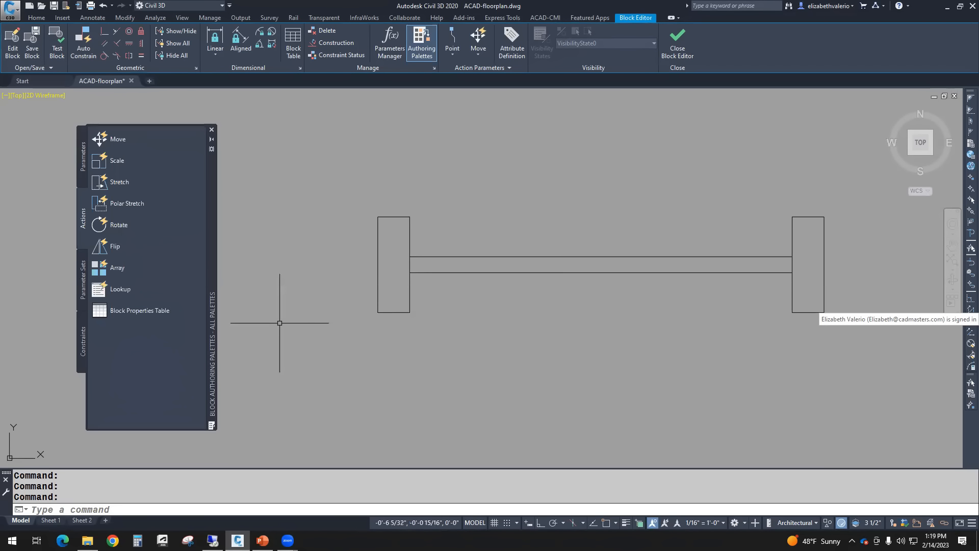
pyautogui.moveTo(210, 256)
pyautogui.mouseDown()
pyautogui.moveTo(141, 267)
pyautogui.moveTo(275, 255)
pyautogui.moveTo(219, 247)
pyautogui.moveTo(223, 256)
pyautogui.mouseUp()
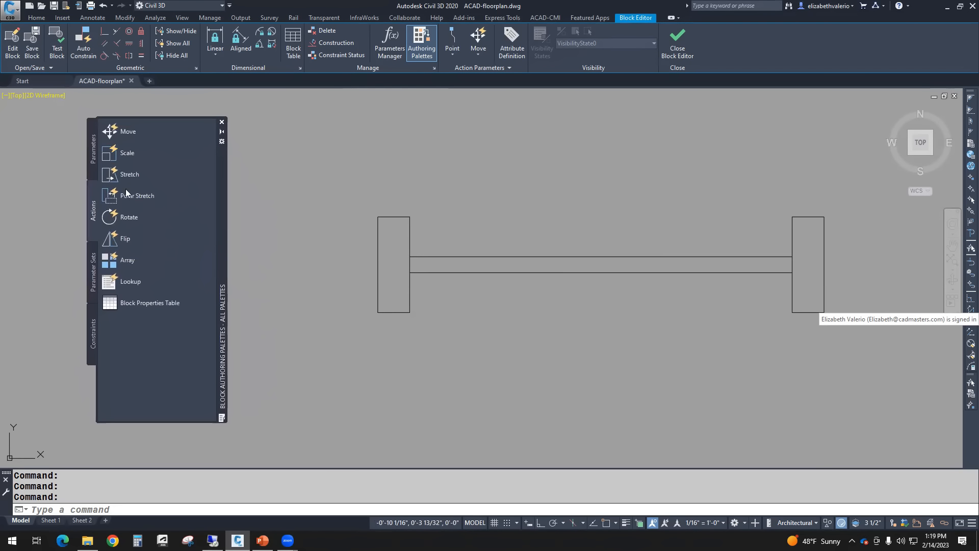
pyautogui.click(93, 159)
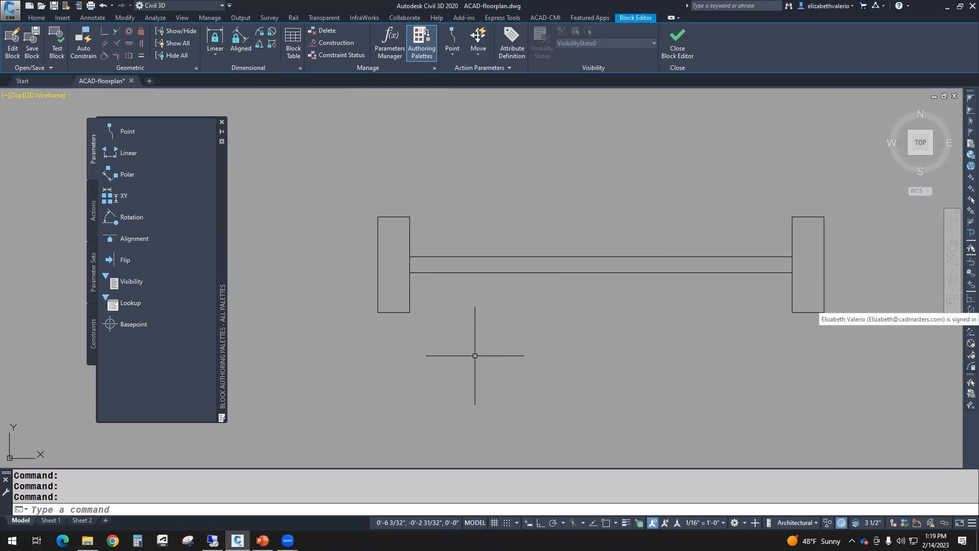
pyautogui.moveTo(426, 337); pyautogui.dragTo(402, 322, button='middle')
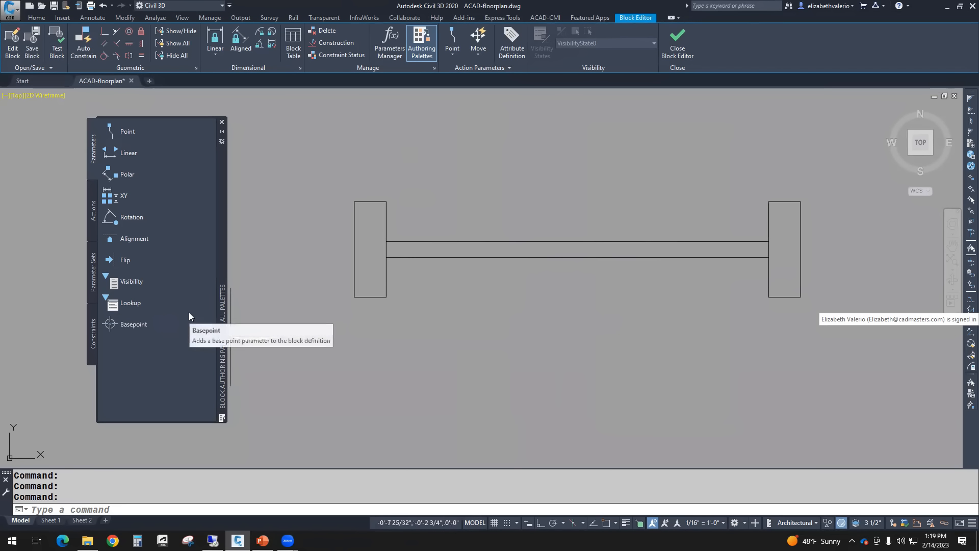
# - Add a linear parameter spanning the lower window line between the two end rectangles, with its label below the window
pyautogui.click(118, 153)
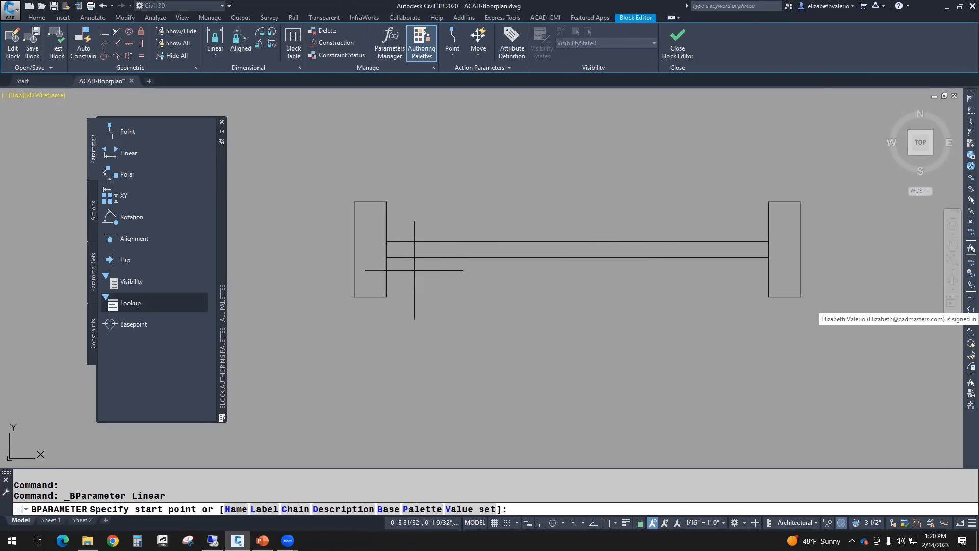
pyautogui.press('F3')
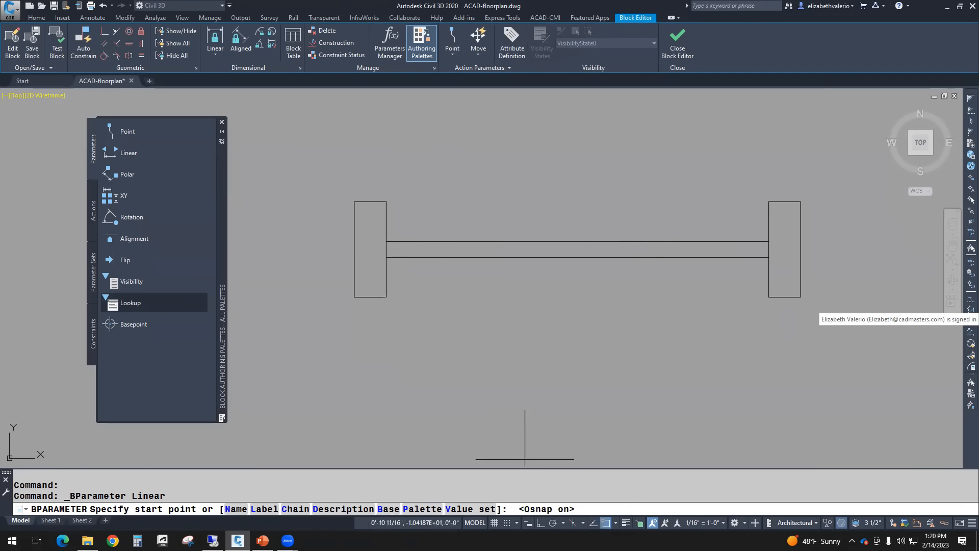
pyautogui.click(386, 256)
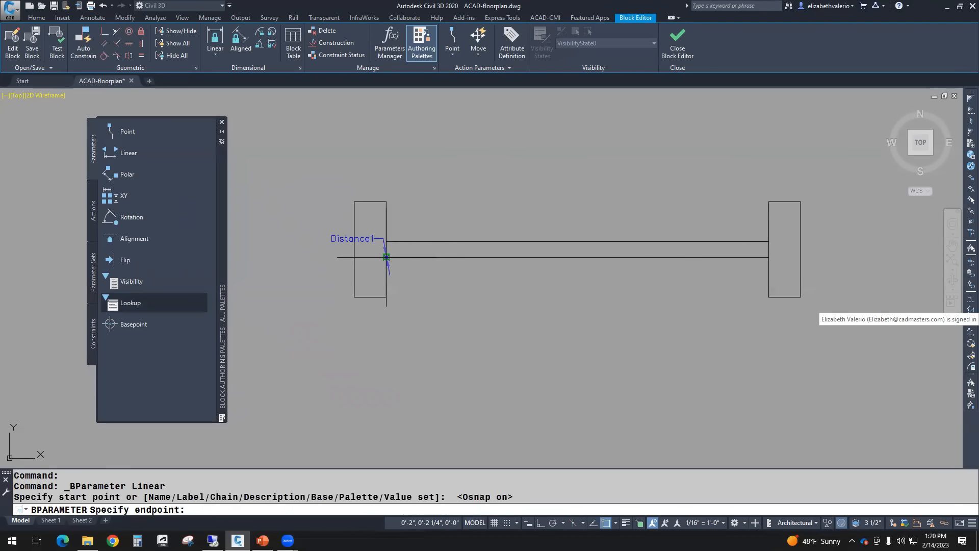
pyautogui.click(769, 257)
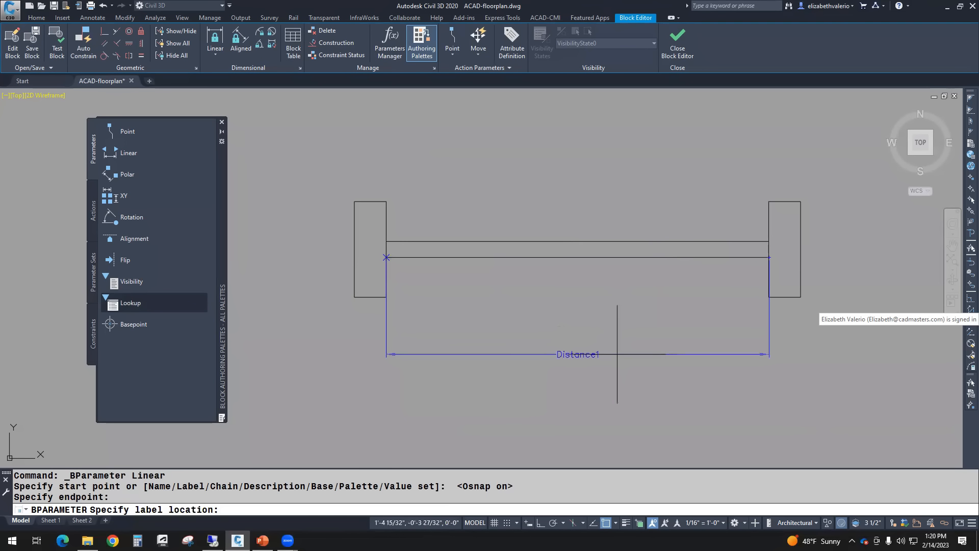
pyautogui.click(616, 353)
# - Set the linear parameter's Number of Grips to 1 in its properties and clear the selection
pyautogui.scroll(-2, 634, 400)
pyautogui.moveTo(634, 402); pyautogui.dragTo(571, 350, button='middle')
pyautogui.scroll(2, 570, 351)
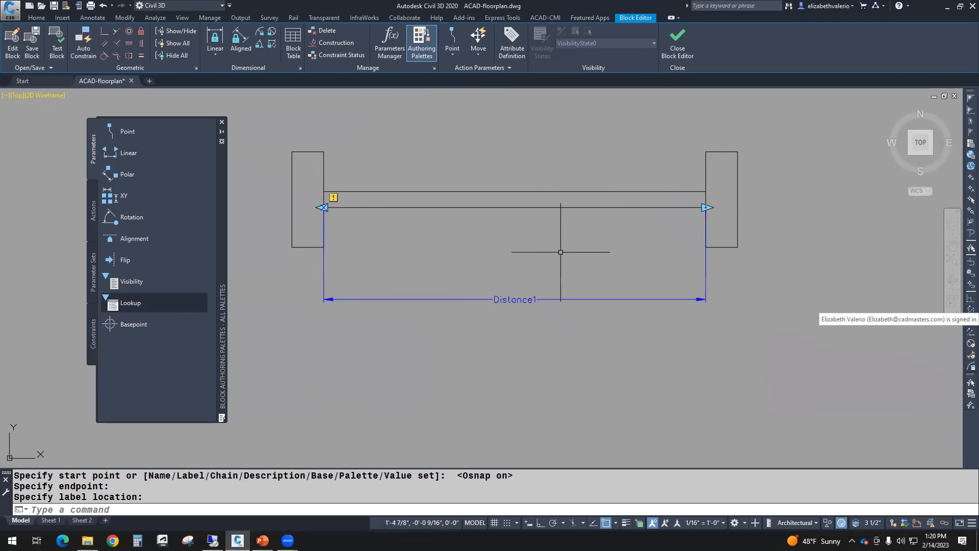
pyautogui.moveTo(559, 253); pyautogui.dragTo(542, 269, button='middle')
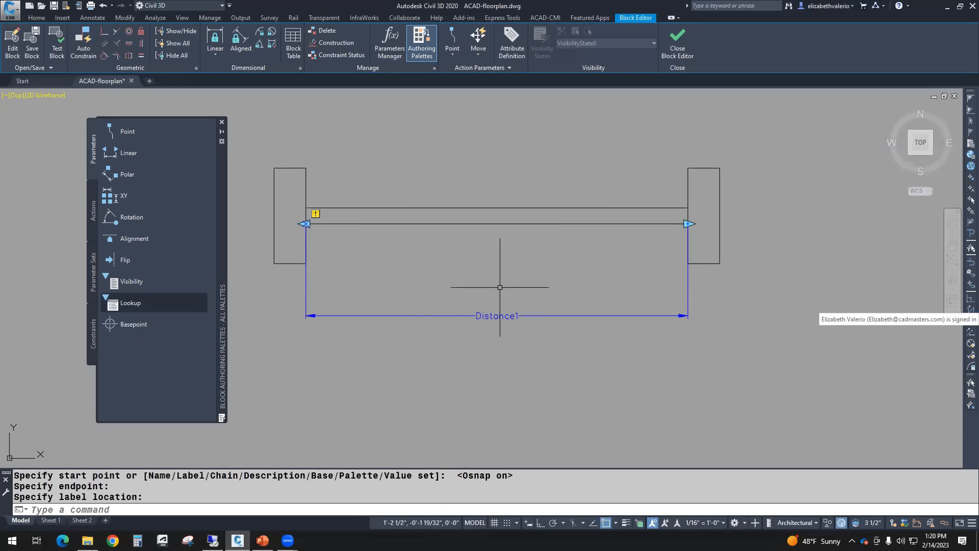
pyautogui.click(498, 307)
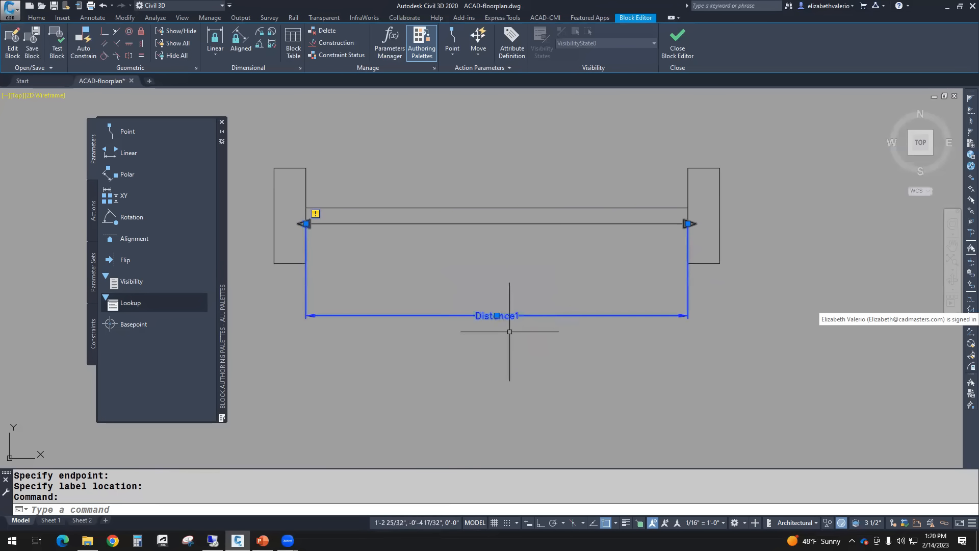
pyautogui.rightClick(785, 205)
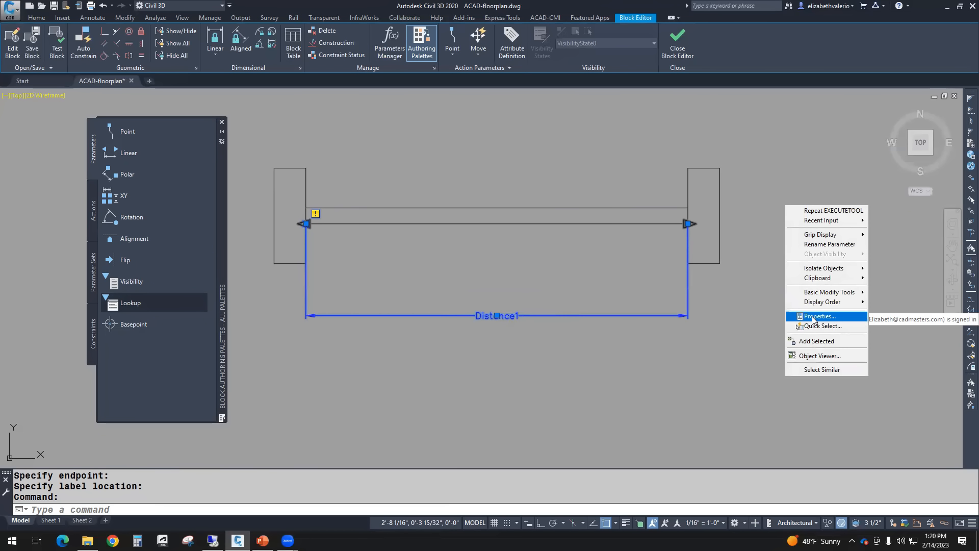
pyautogui.click(813, 317)
pyautogui.moveTo(671, 388); pyautogui.dragTo(634, 393, button='middle')
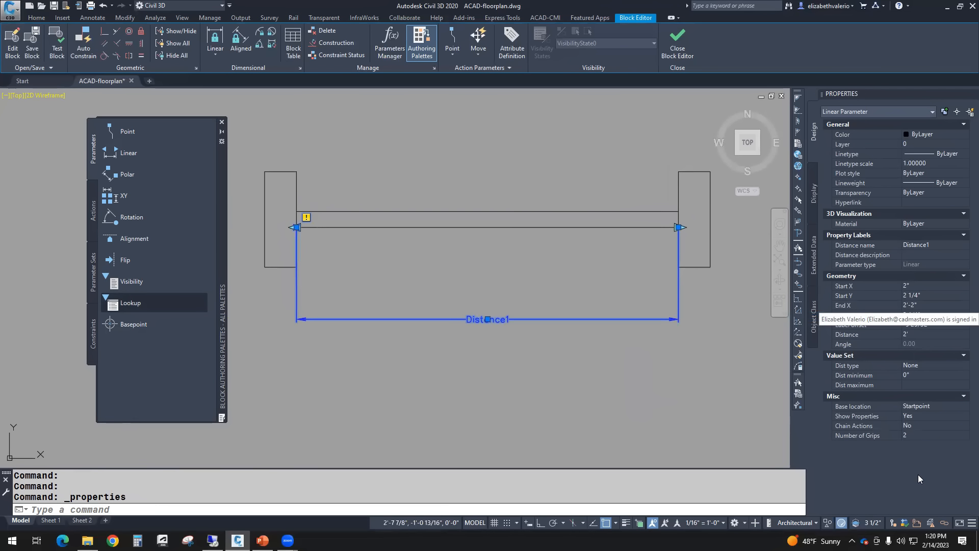
pyautogui.click(928, 435)
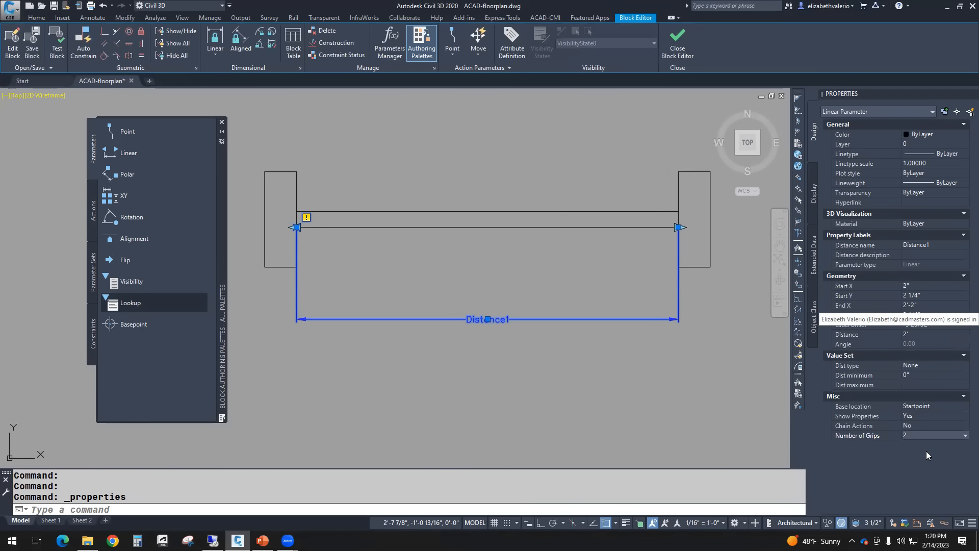
pyautogui.click(923, 434)
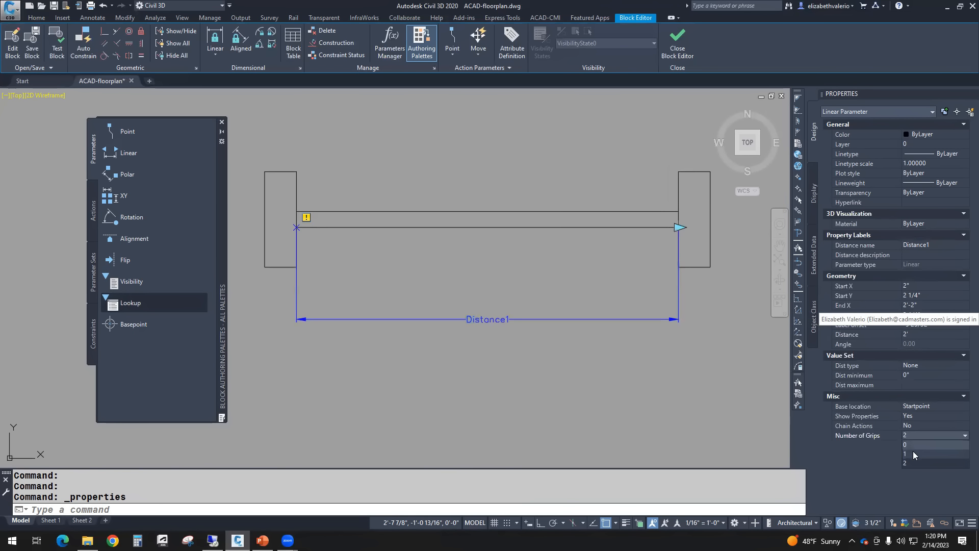
pyautogui.click(913, 454)
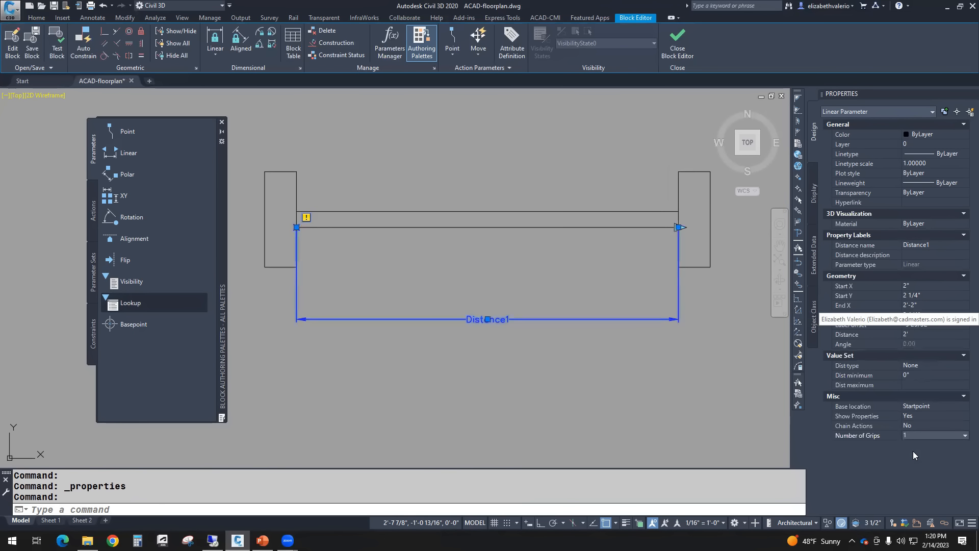
pyautogui.press('Escape')
pyautogui.press('Escape')
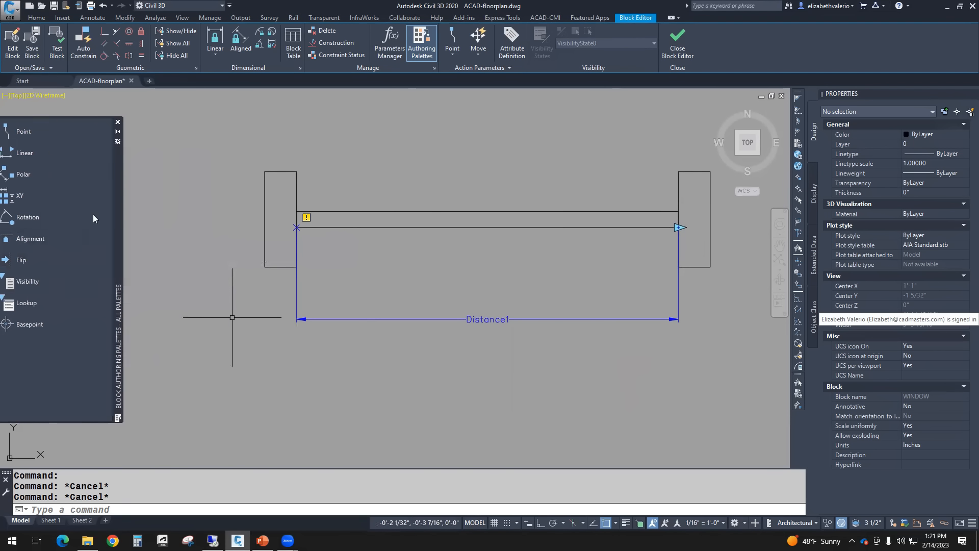
# - Start a Stretch action on the linear parameter and associate it with the parameter's right endpoint
pyautogui.moveTo(283, 310); pyautogui.dragTo(178, 349, button='middle')
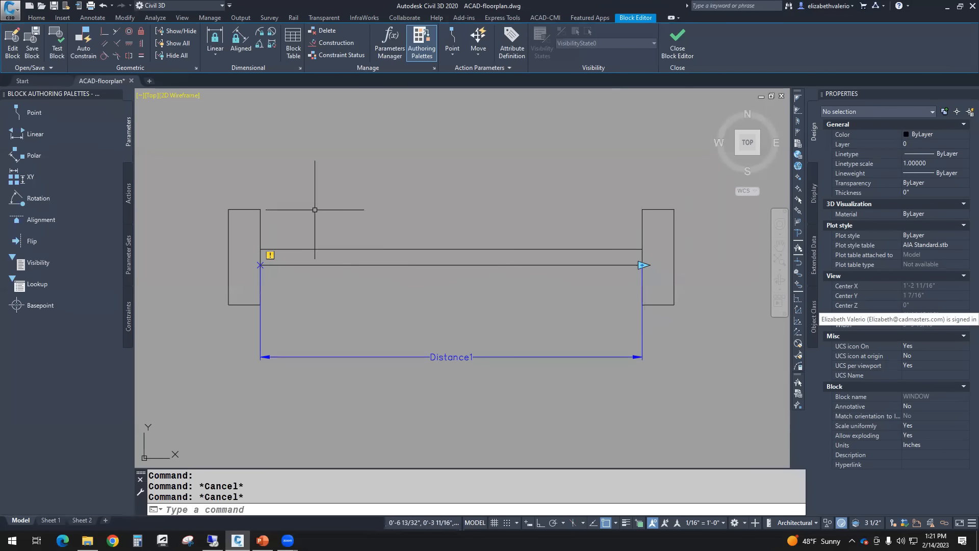
pyautogui.click(127, 185)
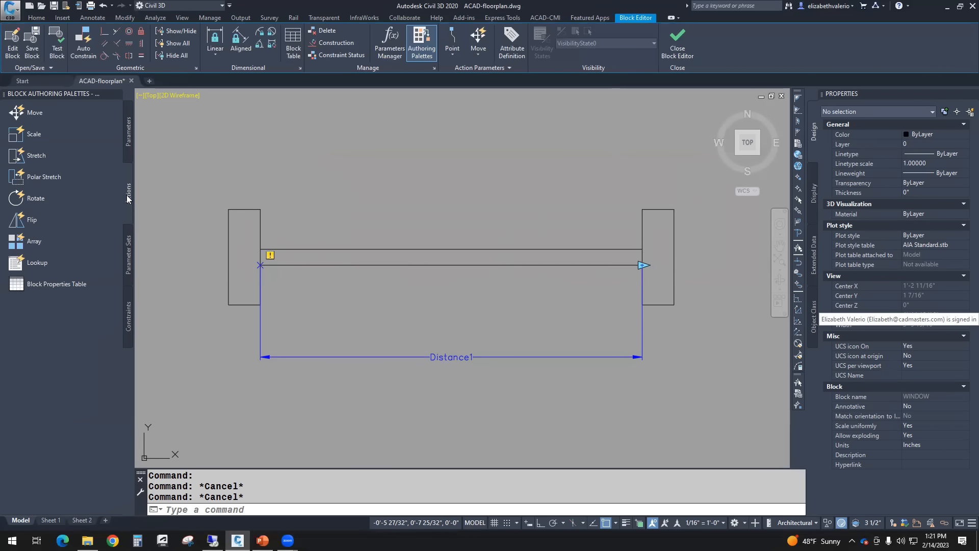
pyautogui.click(35, 158)
pyautogui.scroll(-3, 417, 208)
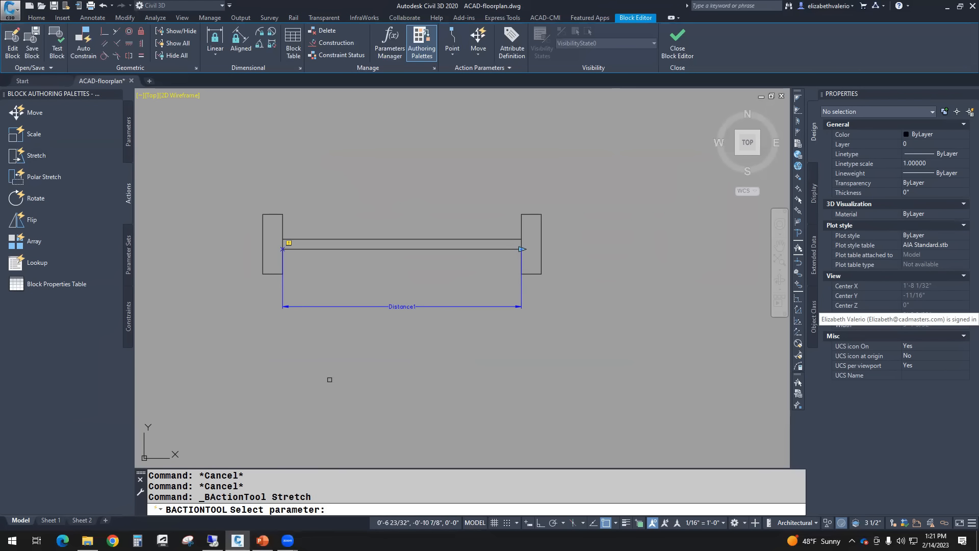
pyautogui.click(401, 310)
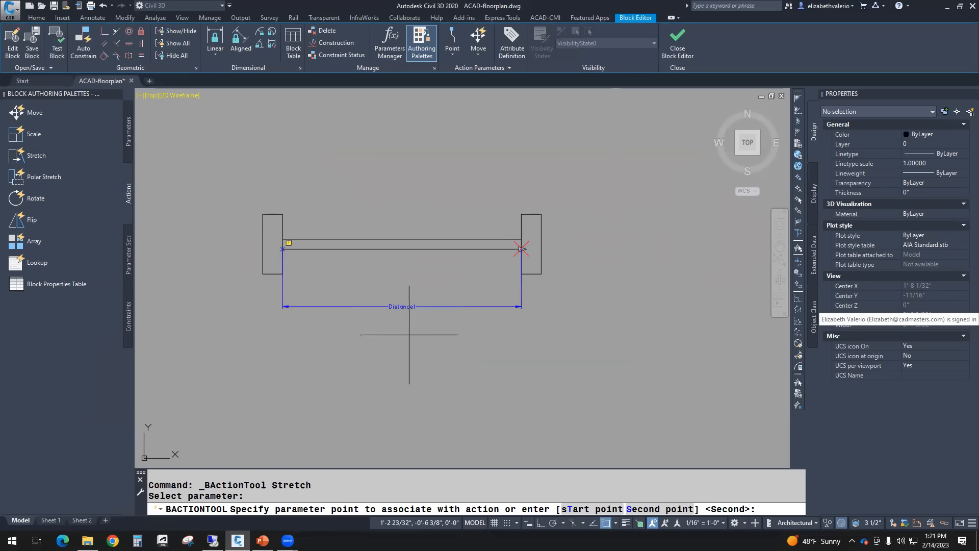
pyautogui.scroll(3, 521, 249)
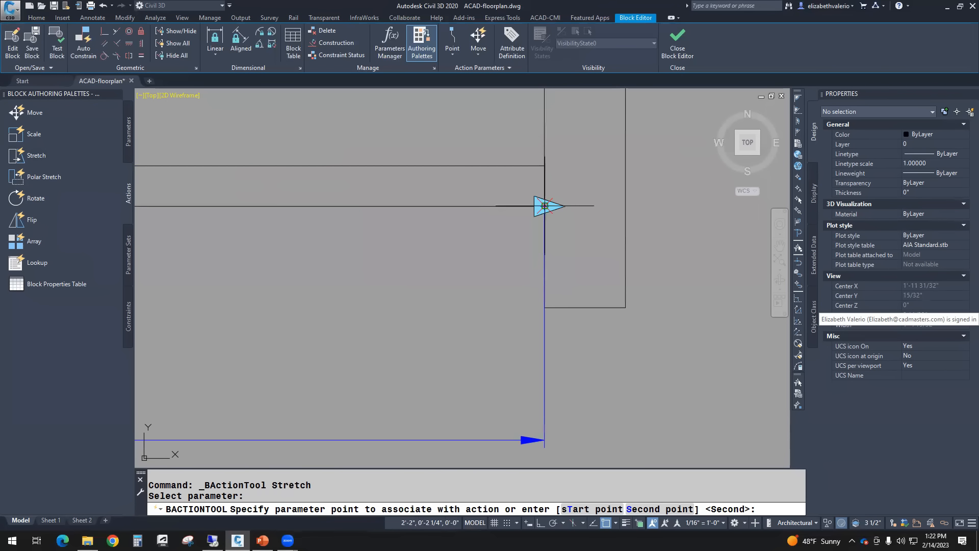
pyautogui.click(545, 206)
# - Define the stretch frame around the right rectangle and the right part of the two window lines
pyautogui.scroll(-2, 502, 306)
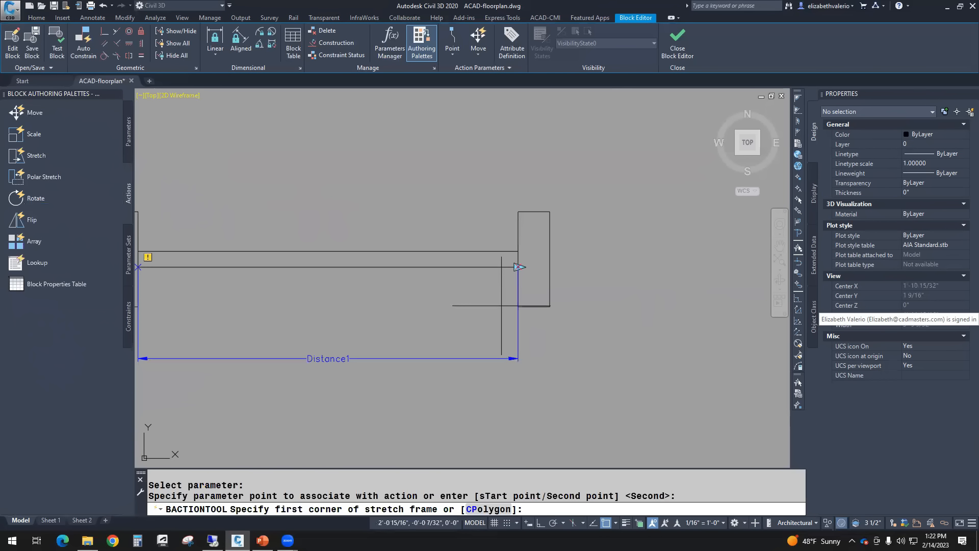
pyautogui.moveTo(449, 307); pyautogui.dragTo(522, 307, button='middle')
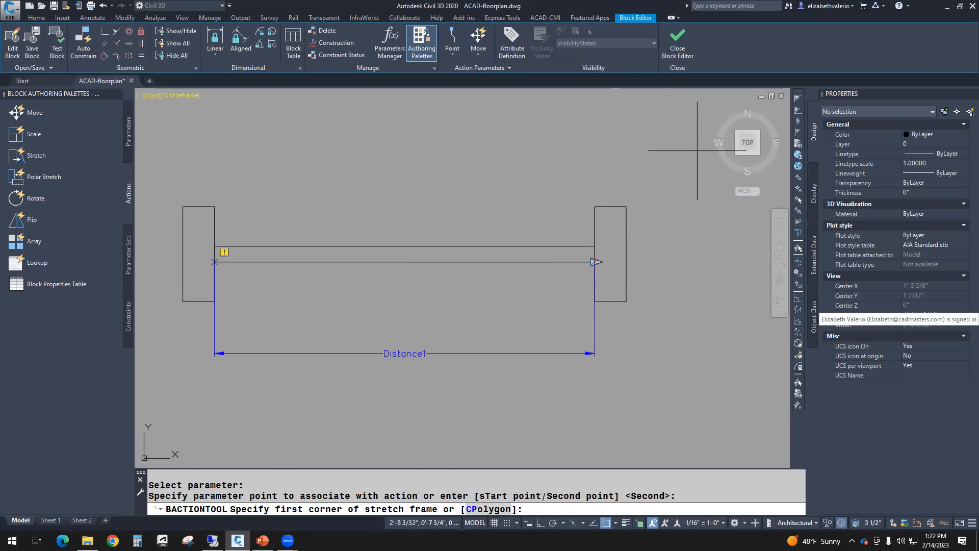
pyautogui.click(669, 142)
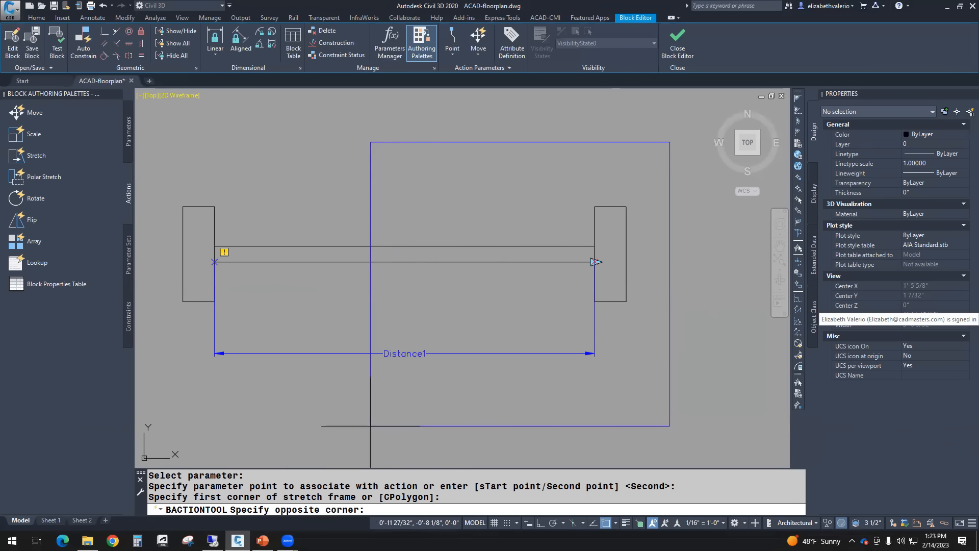
pyautogui.click(371, 426)
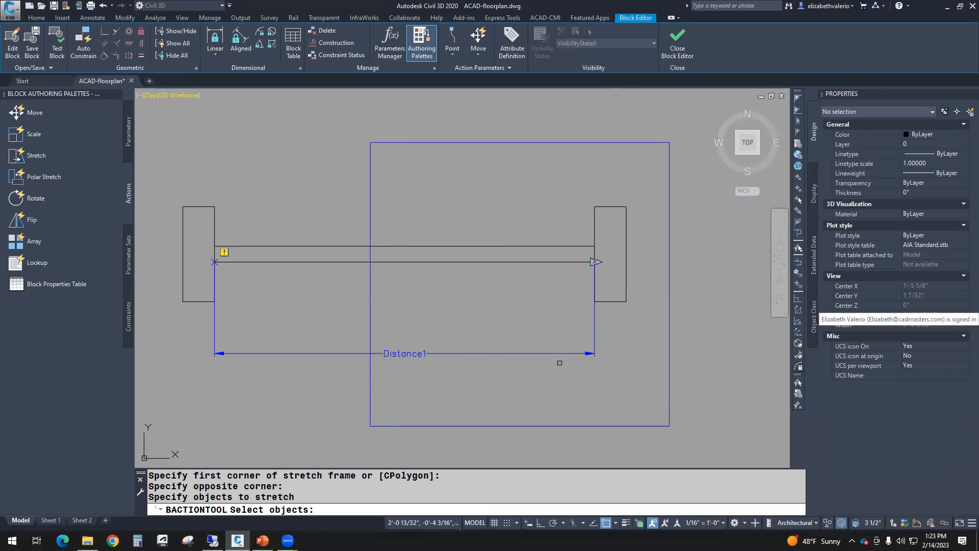
# - Select the right rectangle, both window lines and the linear parameter as the objects to stretch, and finish the action
pyautogui.click(457, 354)
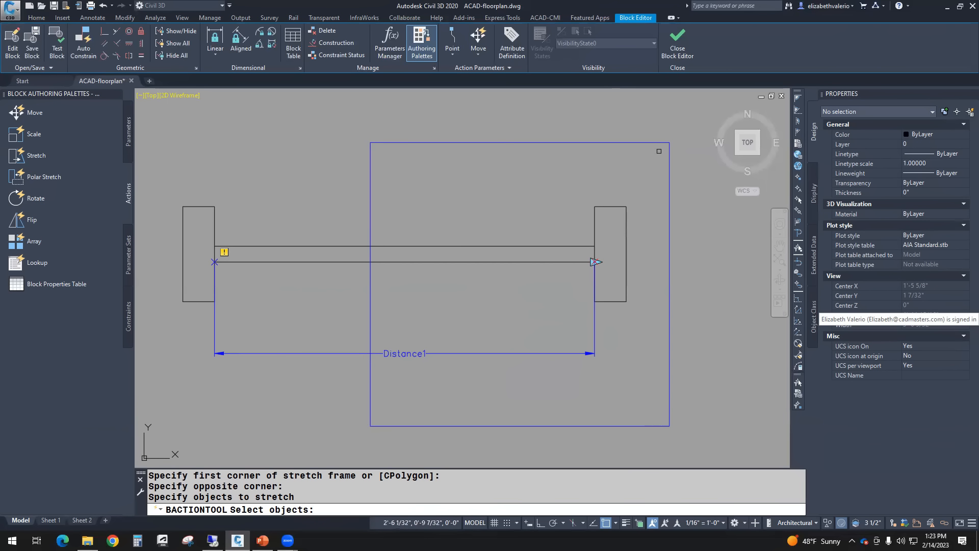
pyautogui.click(659, 151)
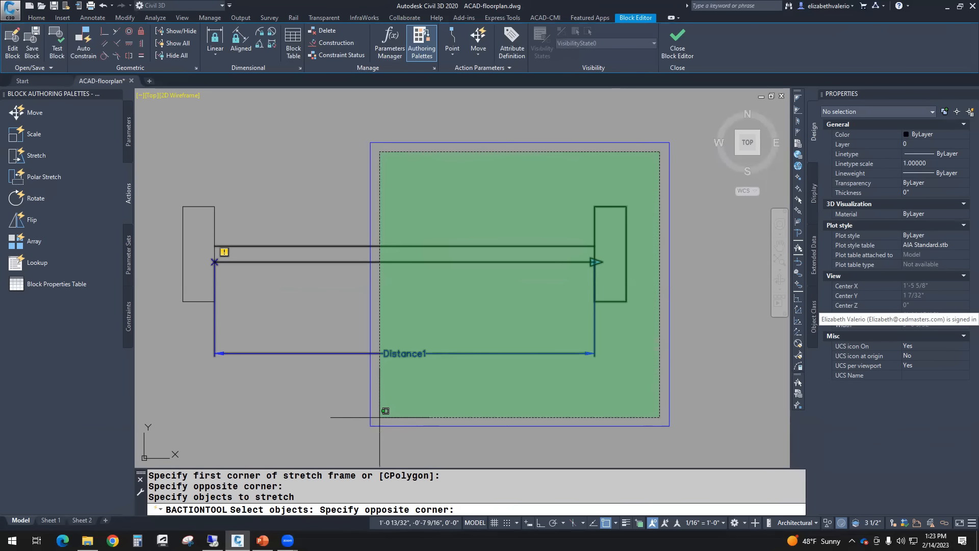
pyautogui.click(379, 417)
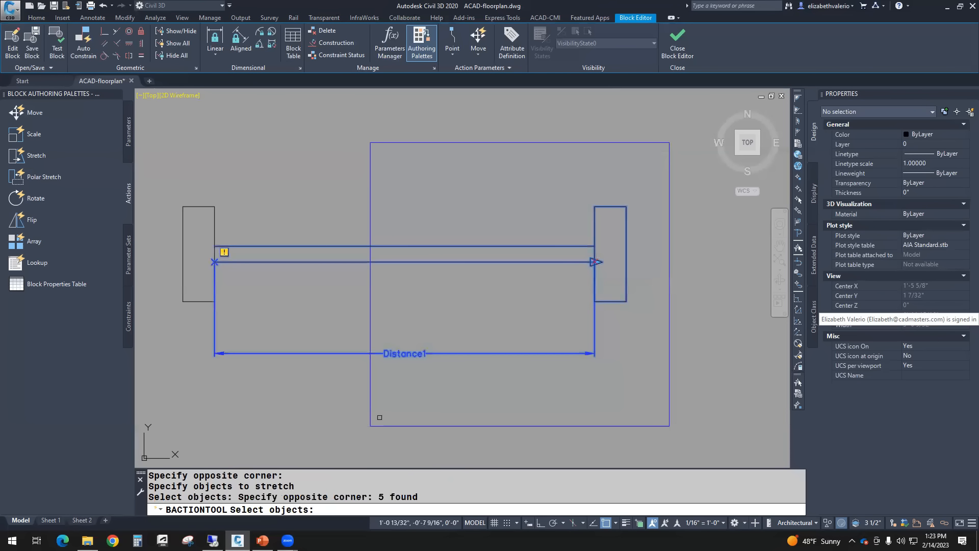
pyautogui.press('Return')
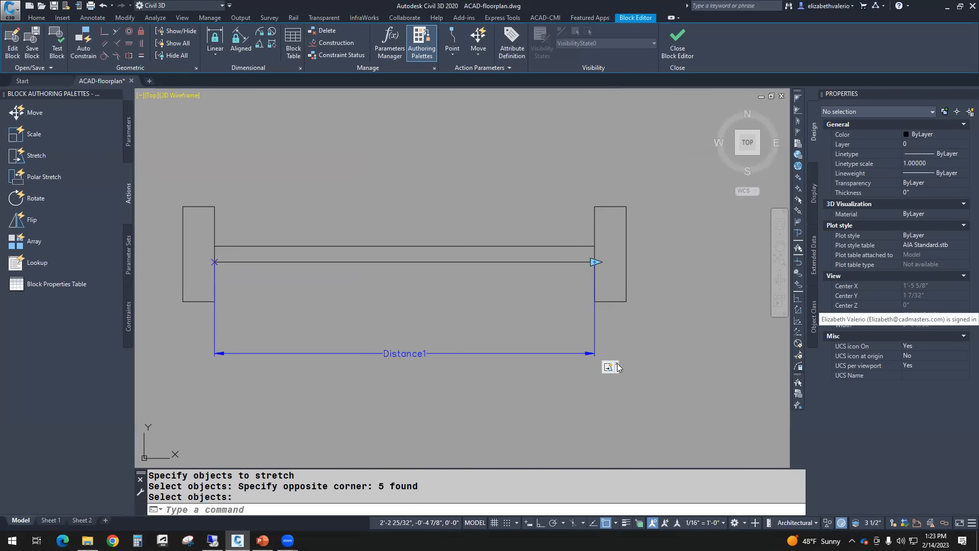
# - Examine the options for changing the new stretch action's selection set, without choosing any
pyautogui.rightClick(608, 367)
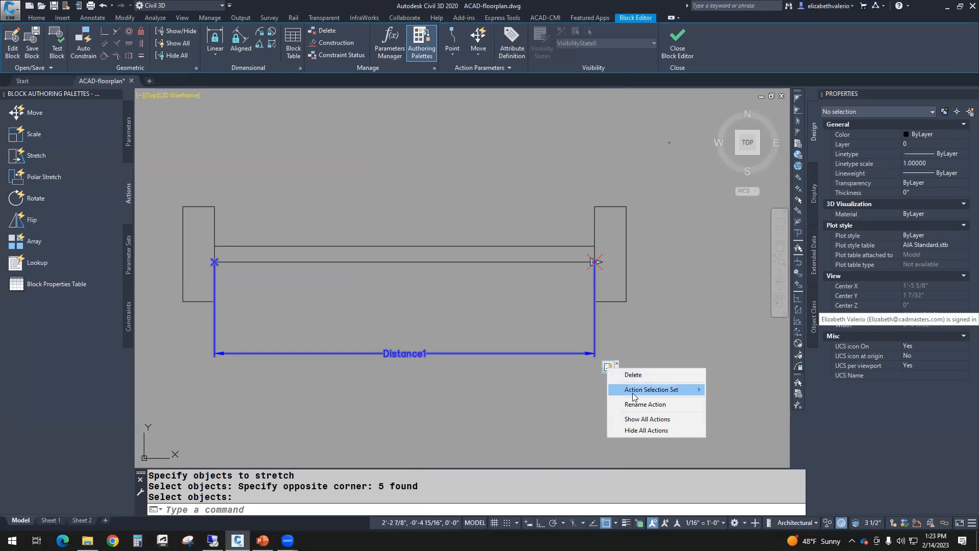
pyautogui.moveTo(638, 390)
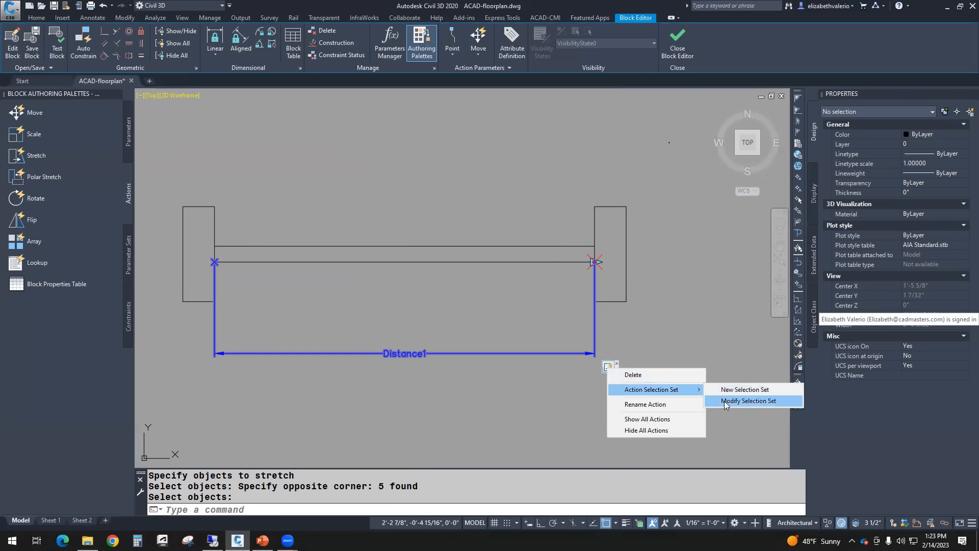
pyautogui.click(528, 404)
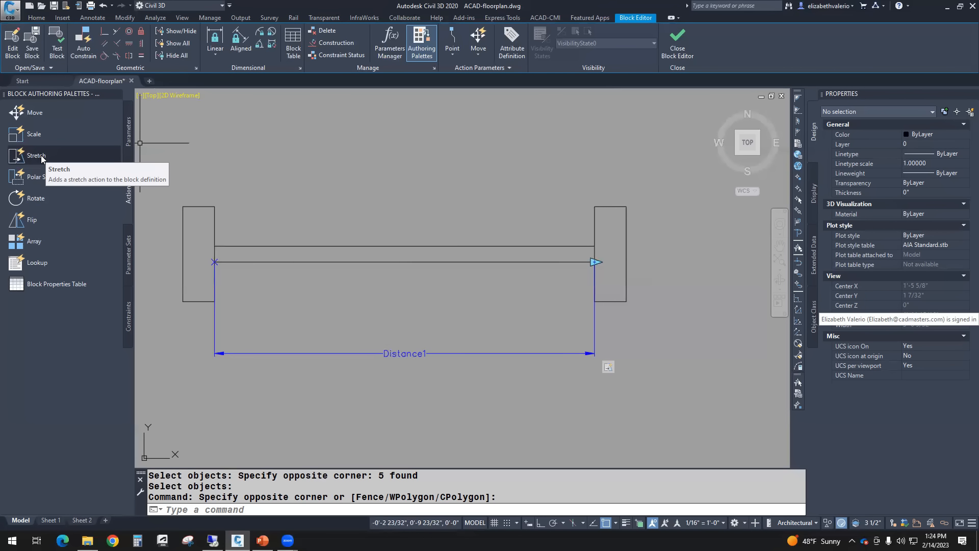
# - Save the WINDOW block definition with its linear parameter and stretch action
pyautogui.moveTo(454, 398); pyautogui.dragTo(503, 409, button='middle')
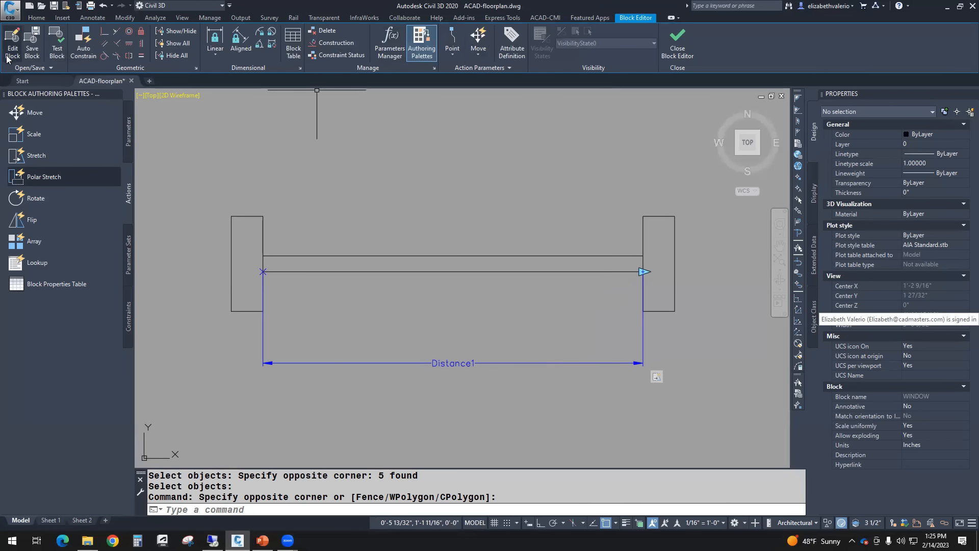
pyautogui.click(32, 54)
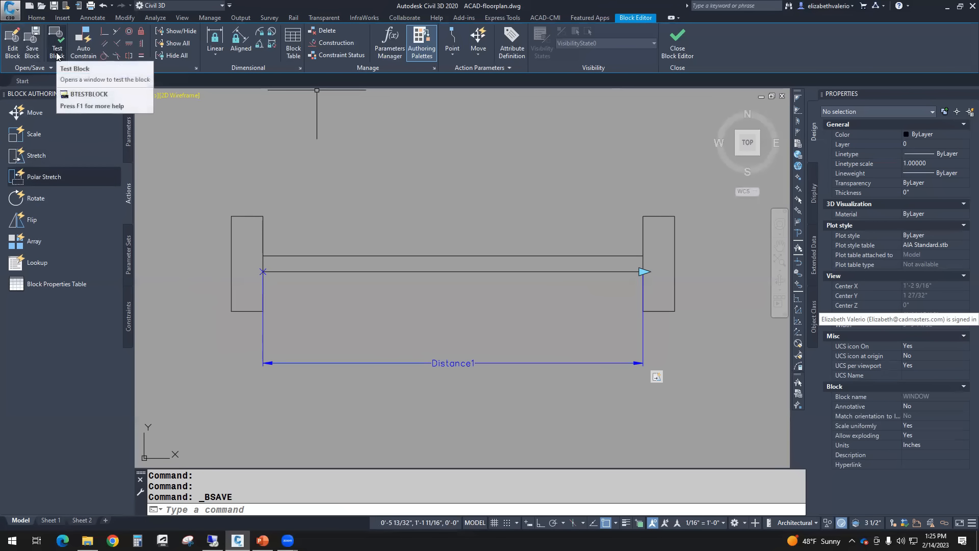
# - Open the WINDOW block in a test window, stretch its width to about 3'-1", and shrink it back to 0"
pyautogui.click(56, 53)
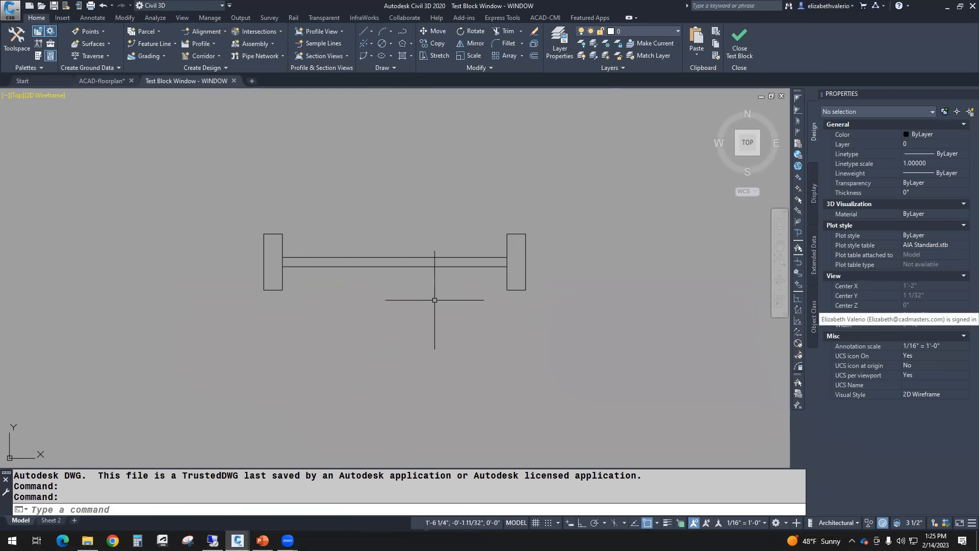
pyautogui.click(394, 266)
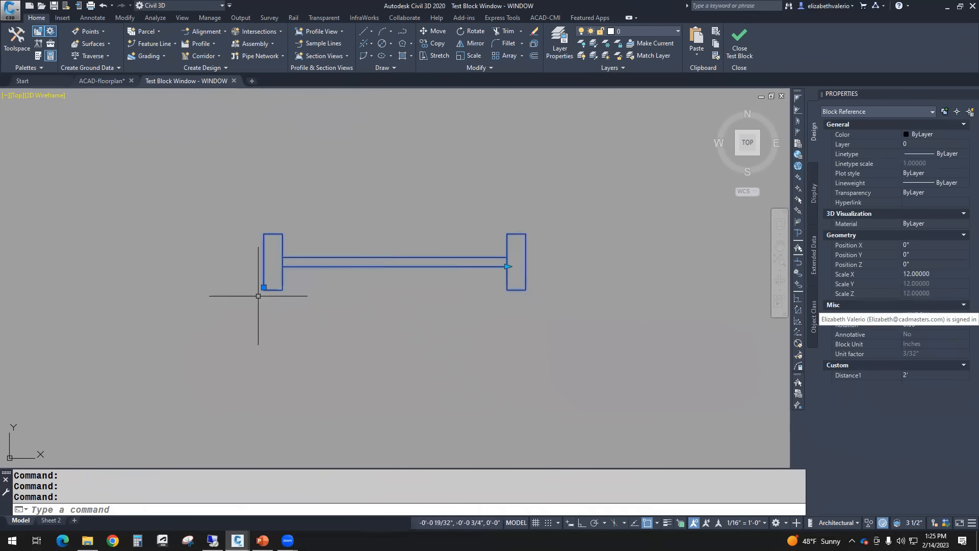
pyautogui.click(508, 266)
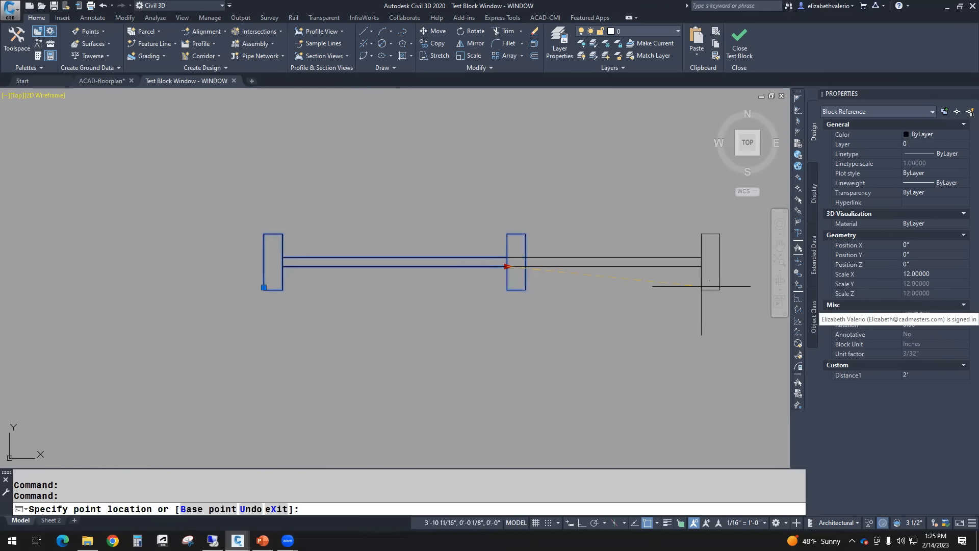
pyautogui.click(630, 287)
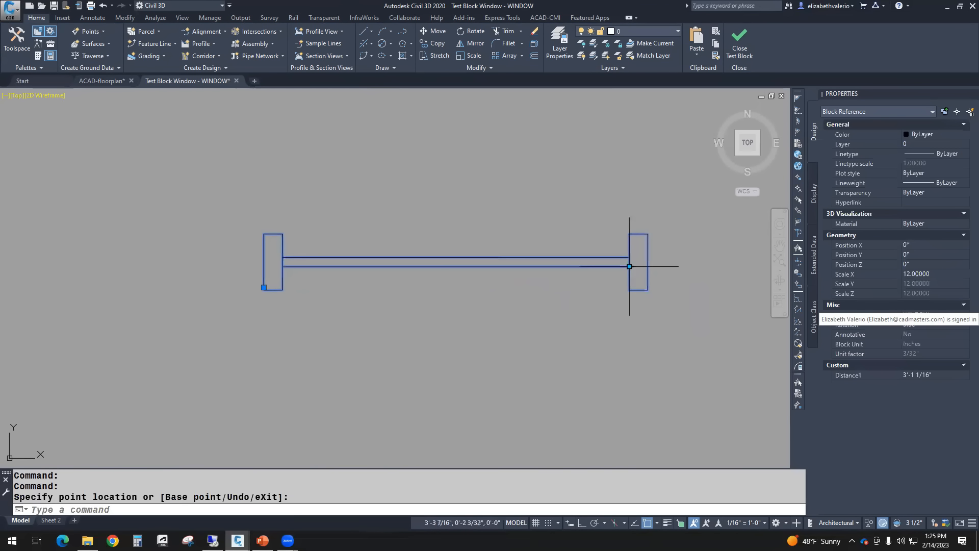
pyautogui.click(631, 267)
pyautogui.click(410, 263)
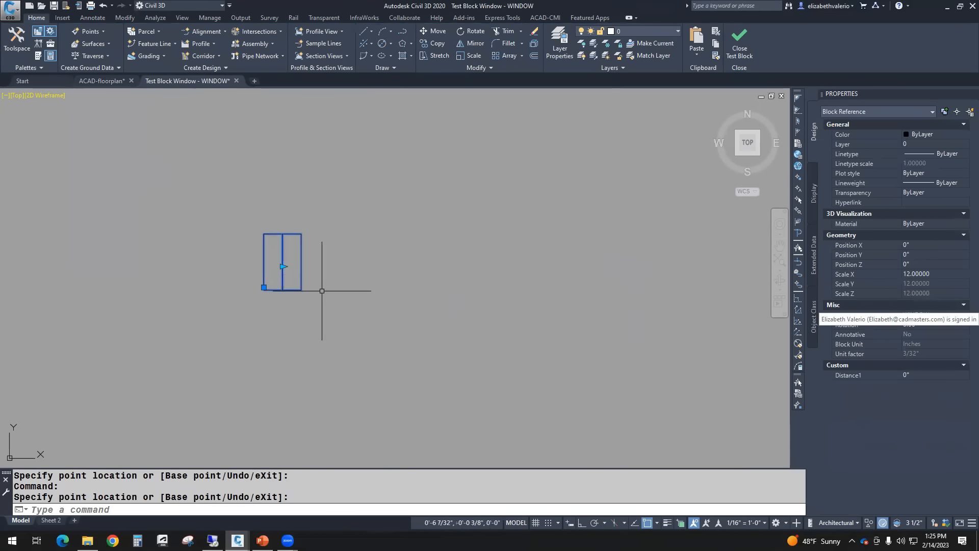
# - Turn off object snap, stretch the test block's width to about 2'-9 1/2", and shorten it again
pyautogui.click(648, 526)
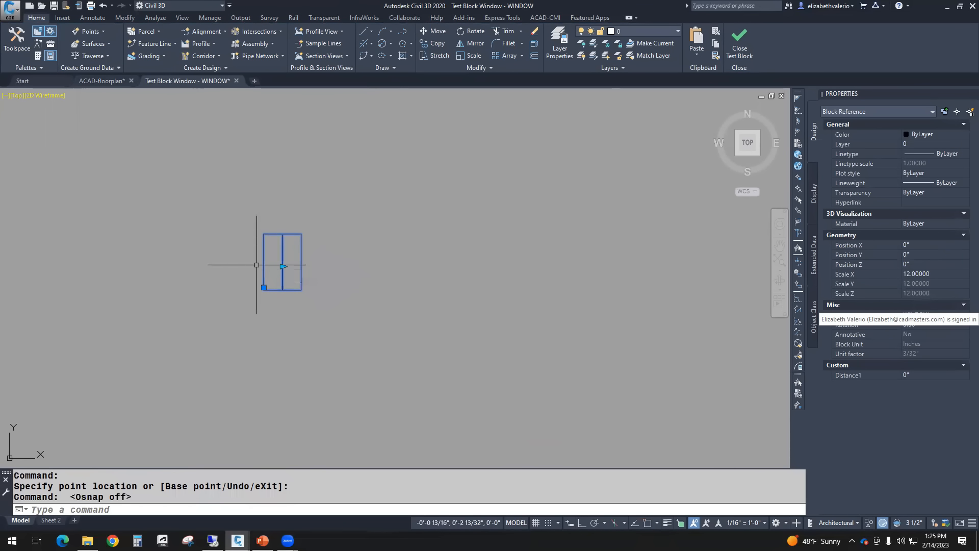
pyautogui.click(283, 266)
pyautogui.click(596, 270)
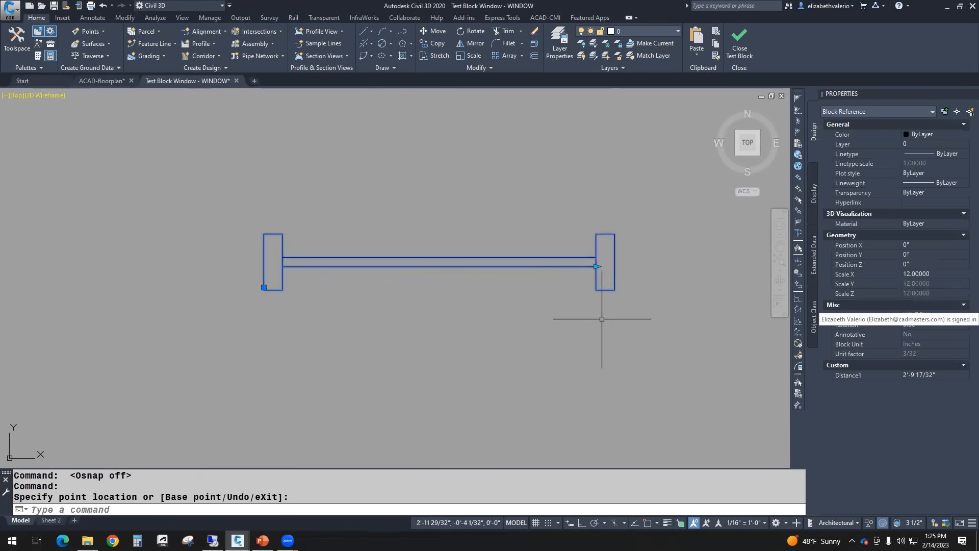
pyautogui.click(597, 266)
pyautogui.click(502, 265)
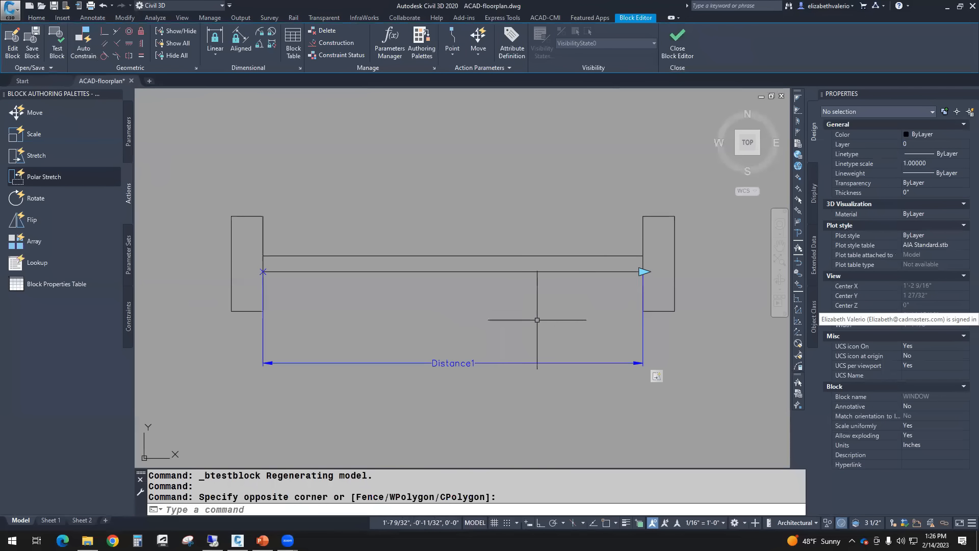
# - Set the distance type in the Distance1 linear parameter's value set to List
pyautogui.moveTo(535, 321)
pyautogui.mouseDown(button='middle')
pyautogui.moveTo(564, 317)
pyautogui.moveTo(518, 313)
pyautogui.mouseUp(button='middle')
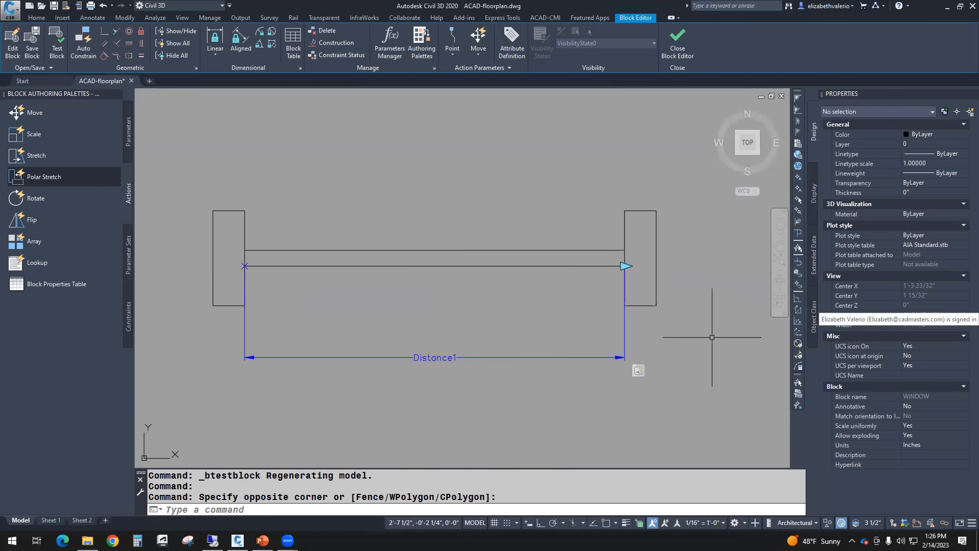
pyautogui.scroll(-3, 451, 304)
pyautogui.moveTo(450, 304); pyautogui.dragTo(377, 305, button='middle')
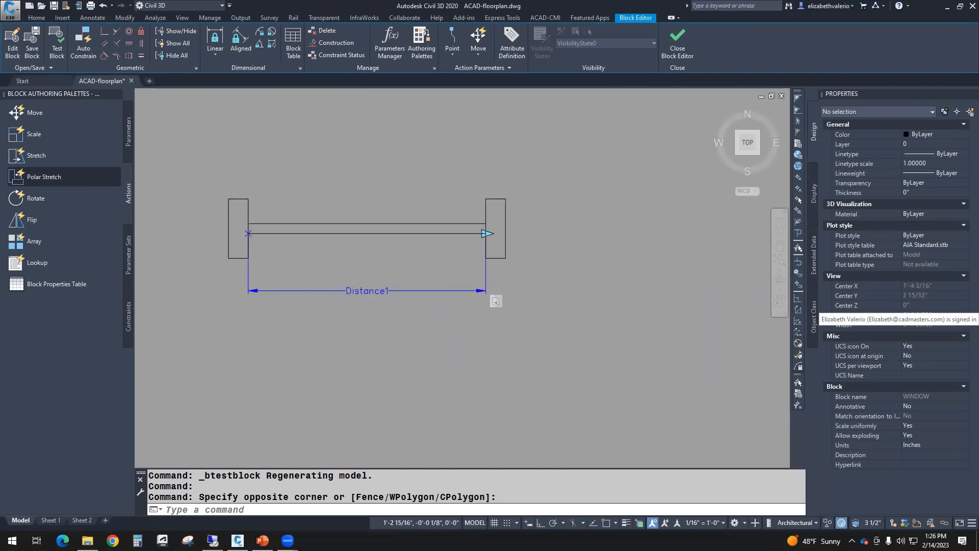
pyautogui.click(377, 292)
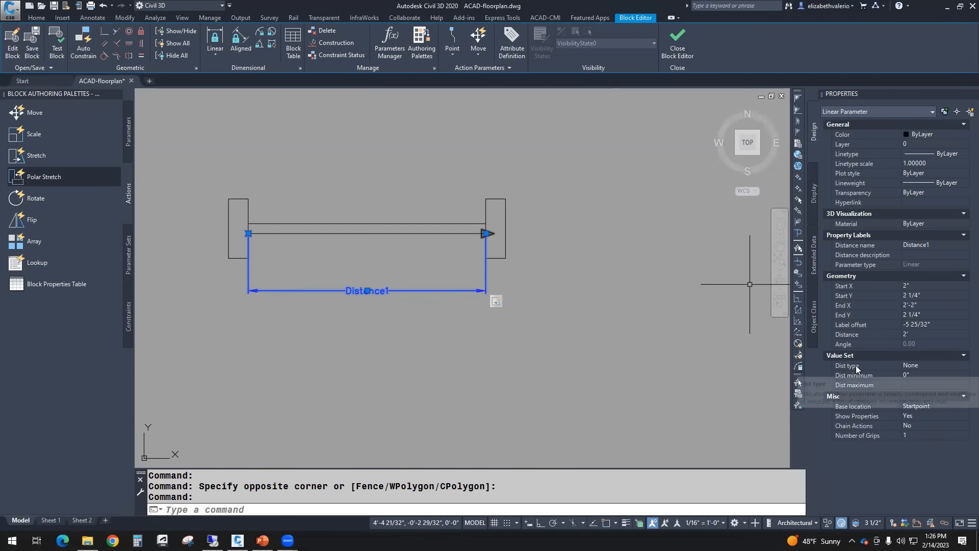
pyautogui.click(922, 366)
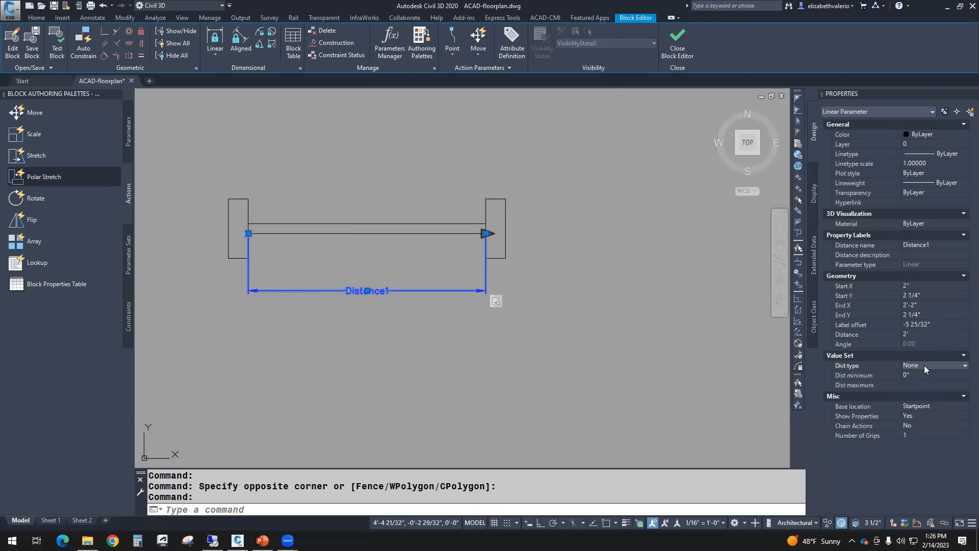
pyautogui.click(925, 365)
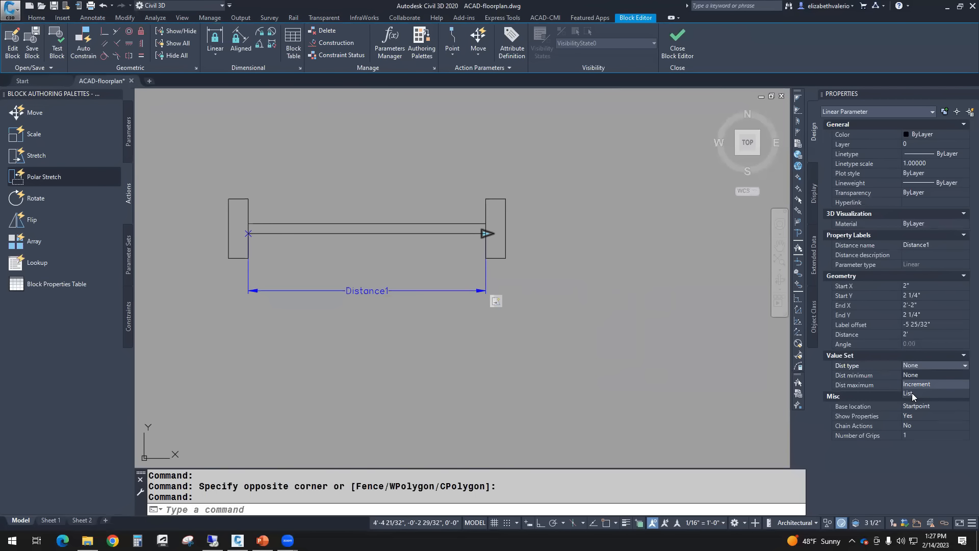
pyautogui.click(910, 393)
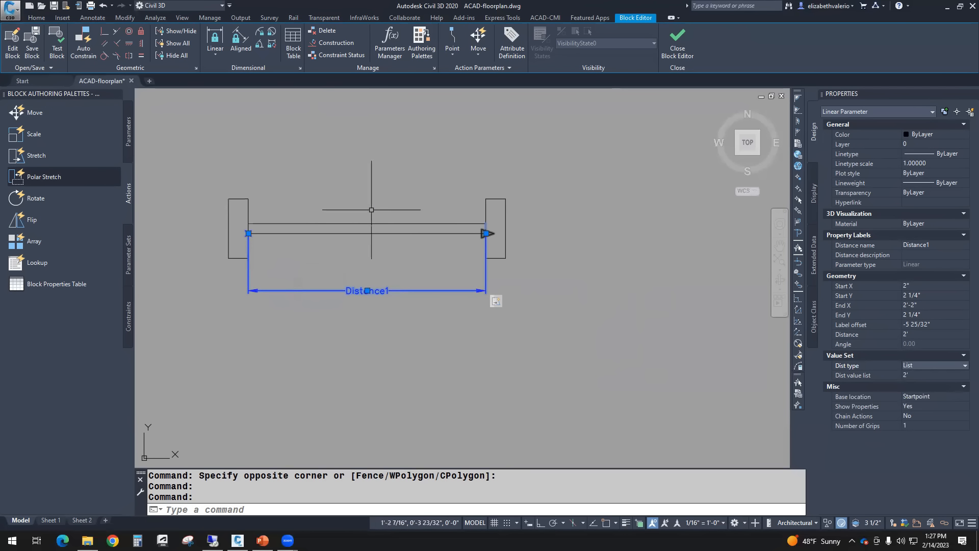
# - Add the distances 3', 4' and 5' to the Distance1 parameter's distance value list
pyautogui.click(941, 376)
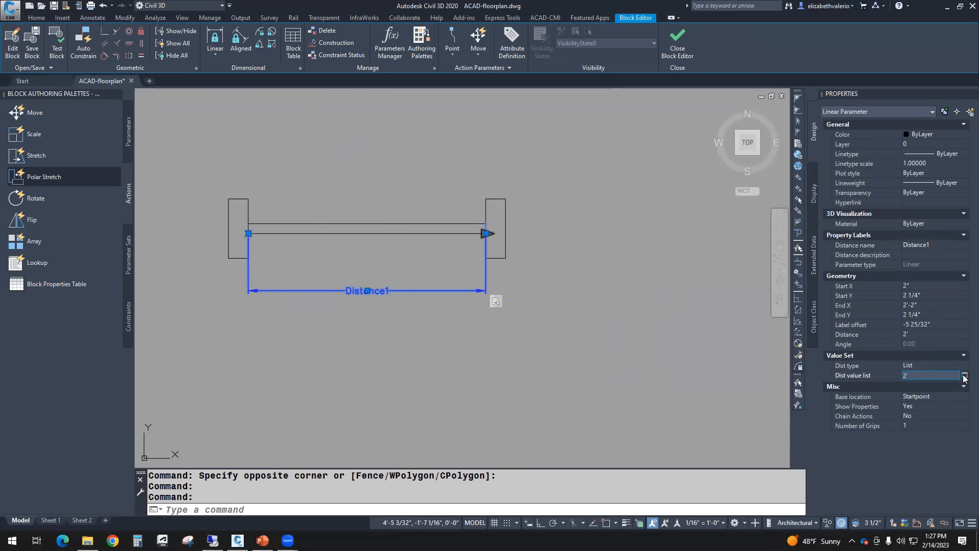
pyautogui.click(964, 376)
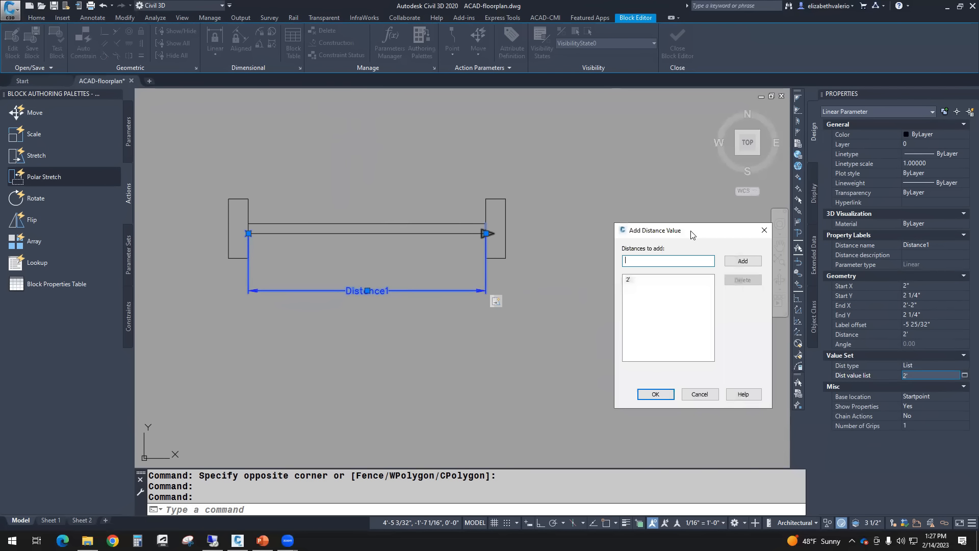
pyautogui.moveTo(693, 235); pyautogui.dragTo(628, 252)
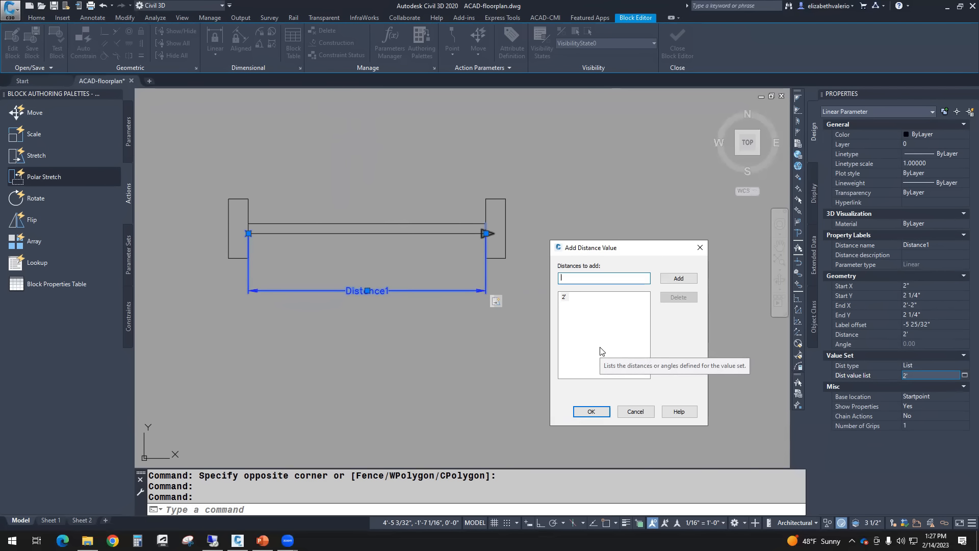
pyautogui.write('3')
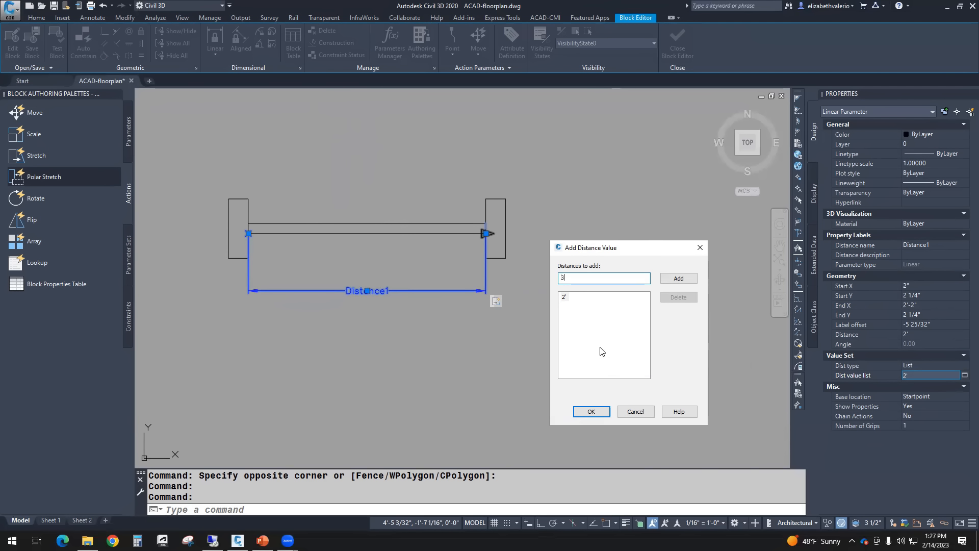
pyautogui.write("'")
pyautogui.click(678, 278)
pyautogui.write("4'")
pyautogui.click(678, 281)
pyautogui.write("5'")
pyautogui.click(676, 279)
pyautogui.click(591, 411)
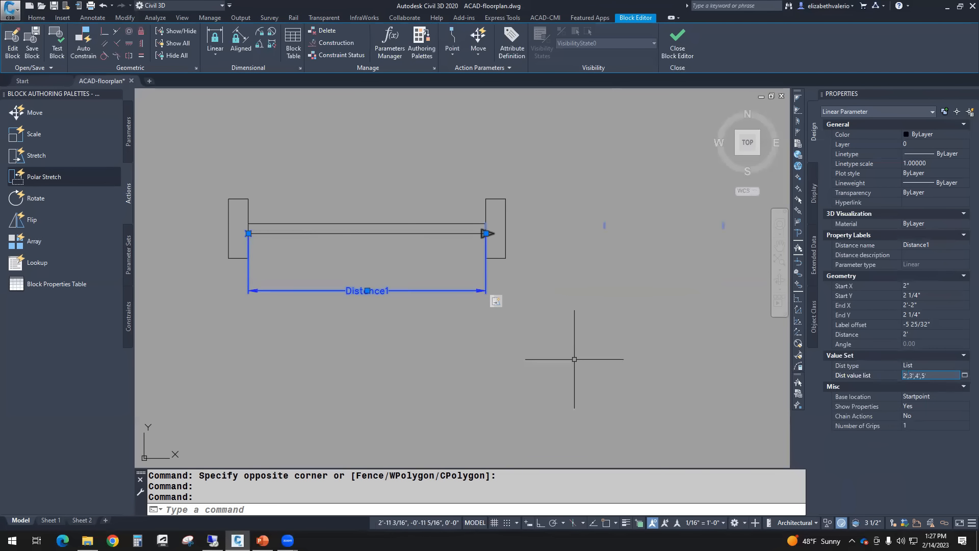
# - Deselect the linear parameter and save the WINDOW block definition with its distance value list
pyautogui.scroll(-2, 576, 352)
pyautogui.moveTo(573, 356); pyautogui.dragTo(423, 316, button='middle')
pyautogui.scroll(-2, 423, 317)
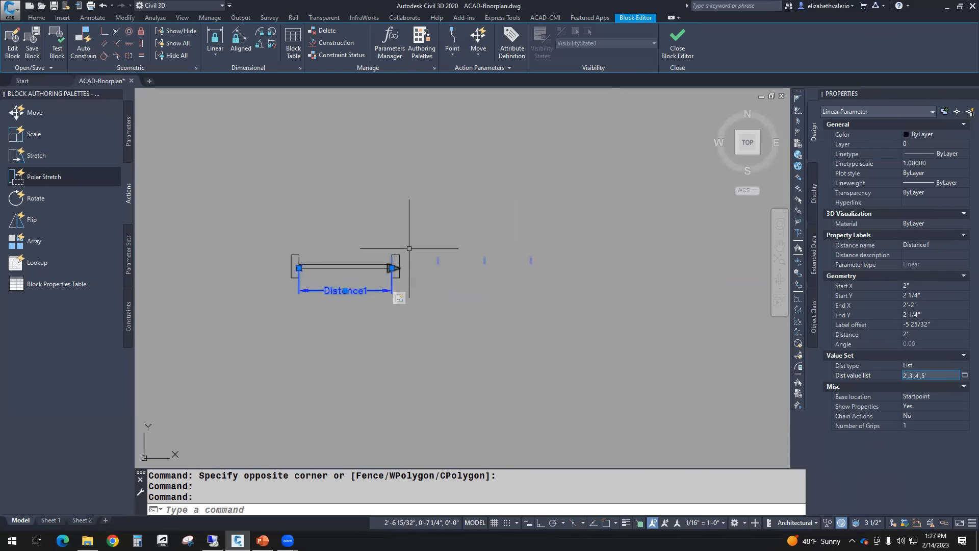
pyautogui.moveTo(400, 363); pyautogui.dragTo(503, 369, button='middle')
pyautogui.scroll(1, 498, 334)
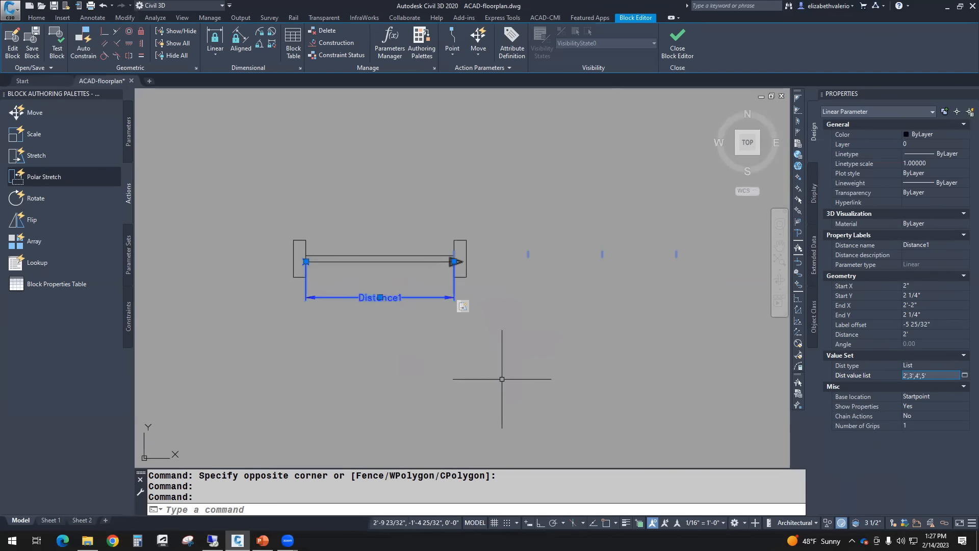
pyautogui.press('Escape')
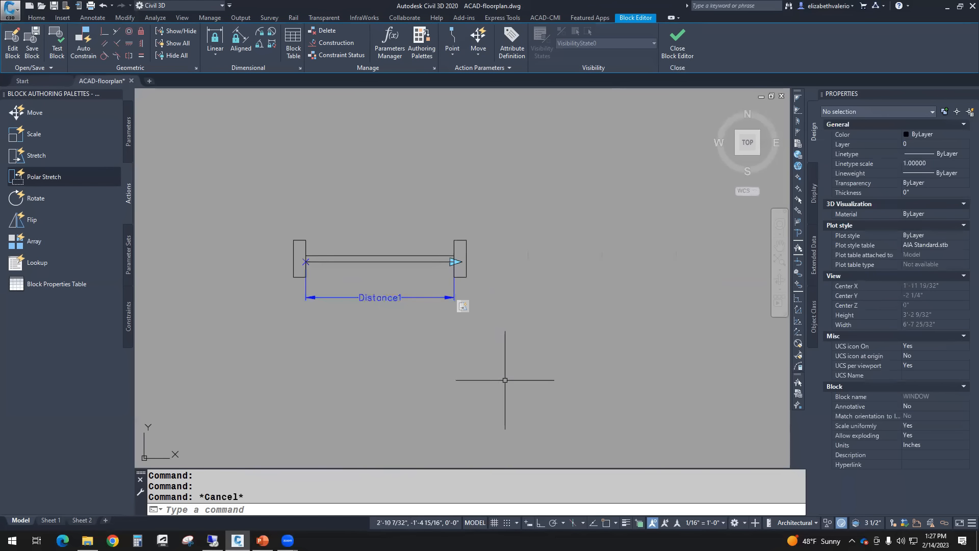
pyautogui.click(32, 53)
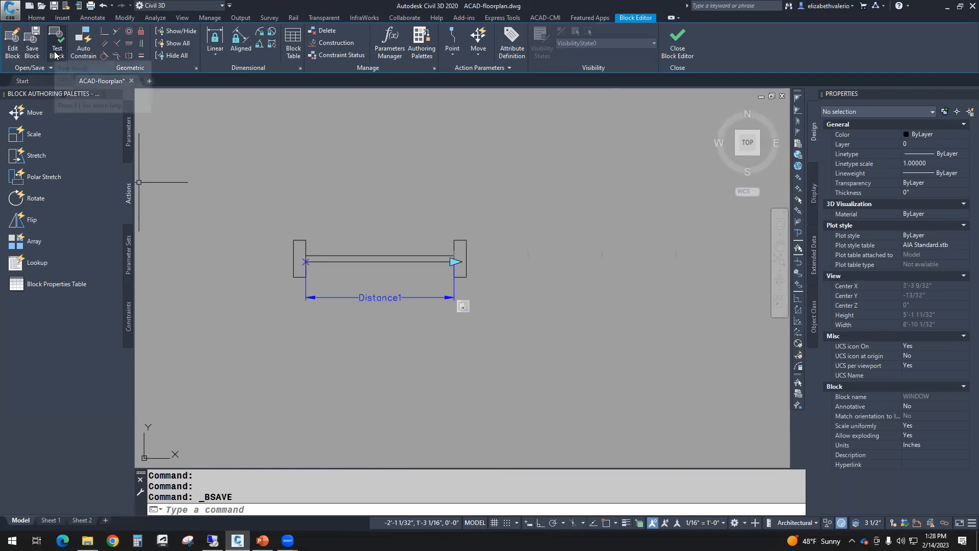
# - Open the WINDOW block in a test window, stretch its width to the 4' list value, and deselect it
pyautogui.click(55, 53)
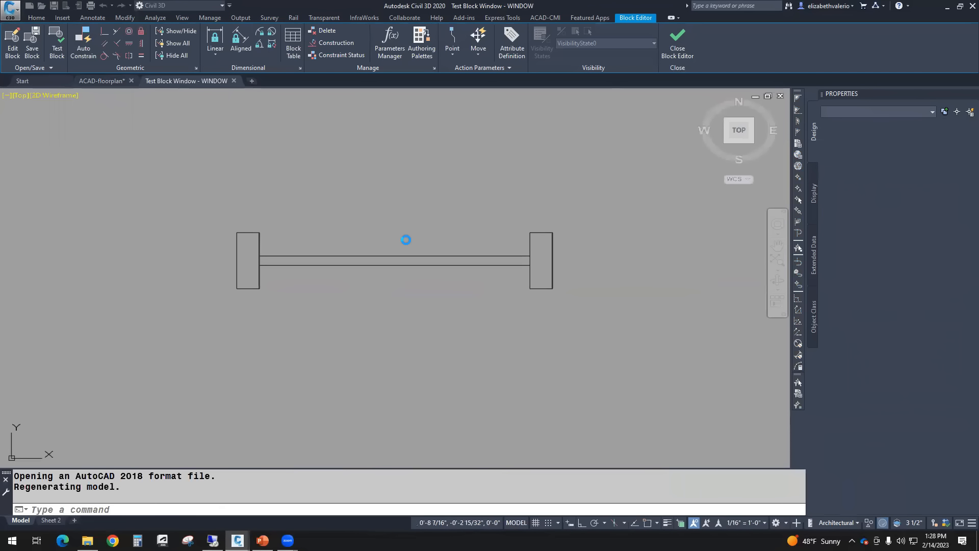
pyautogui.click(406, 252)
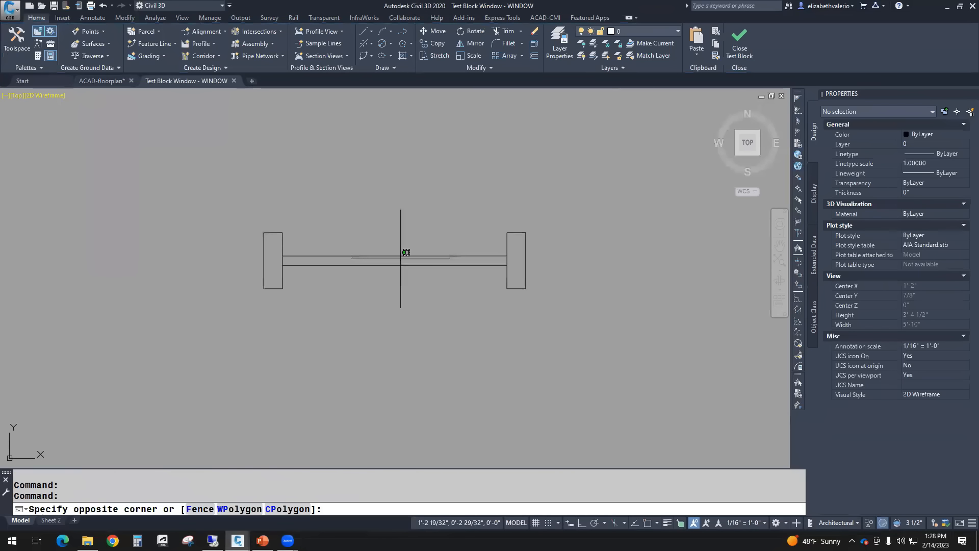
pyautogui.click(394, 229)
pyautogui.click(507, 265)
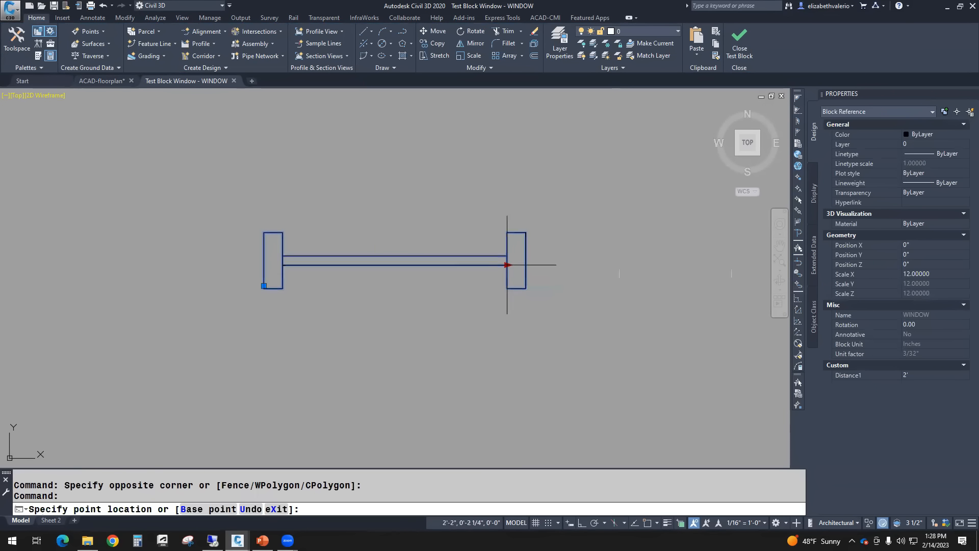
pyautogui.moveTo(507, 265); pyautogui.dragTo(298, 259, button='middle')
pyautogui.scroll(-2, 297, 258)
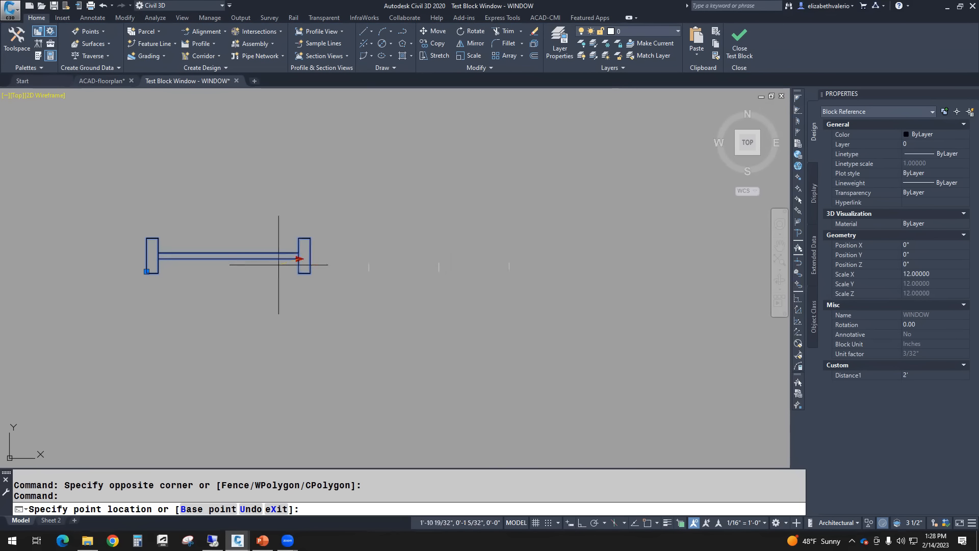
pyautogui.click(443, 264)
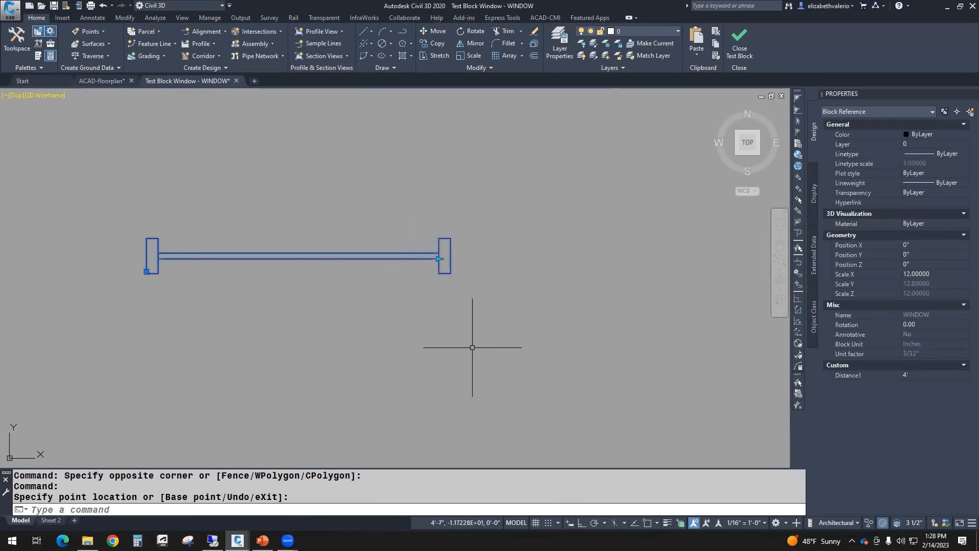
pyautogui.moveTo(267, 324)
pyautogui.mouseDown(button='middle')
pyautogui.moveTo(361, 339)
pyautogui.moveTo(351, 362)
pyautogui.mouseUp(button='middle')
pyautogui.scroll(2, 378, 349)
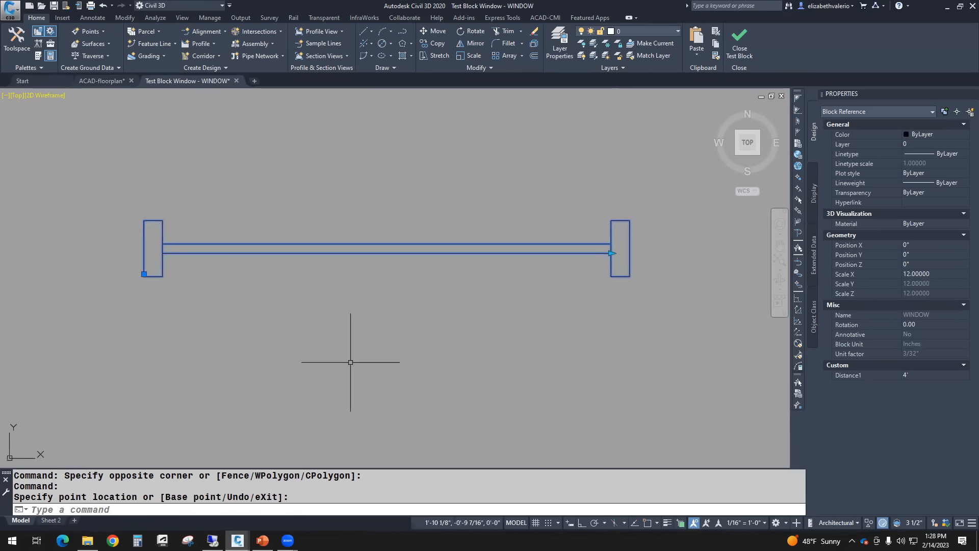
pyautogui.press('Escape')
pyautogui.press('Escape')
pyautogui.press('Escape')
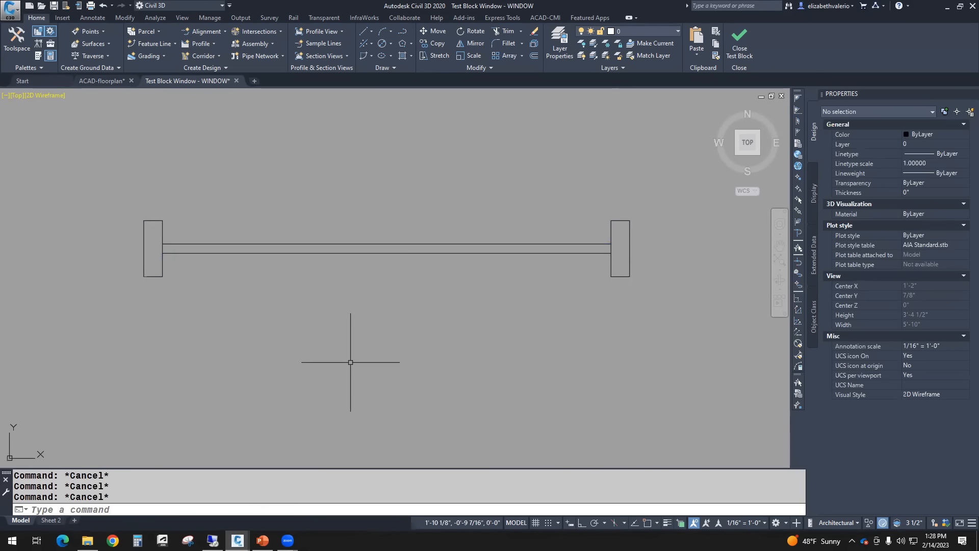
# - Stretch the test block between its listed widths, ending at 5', and deselect it
pyautogui.scroll(-2, 355, 340)
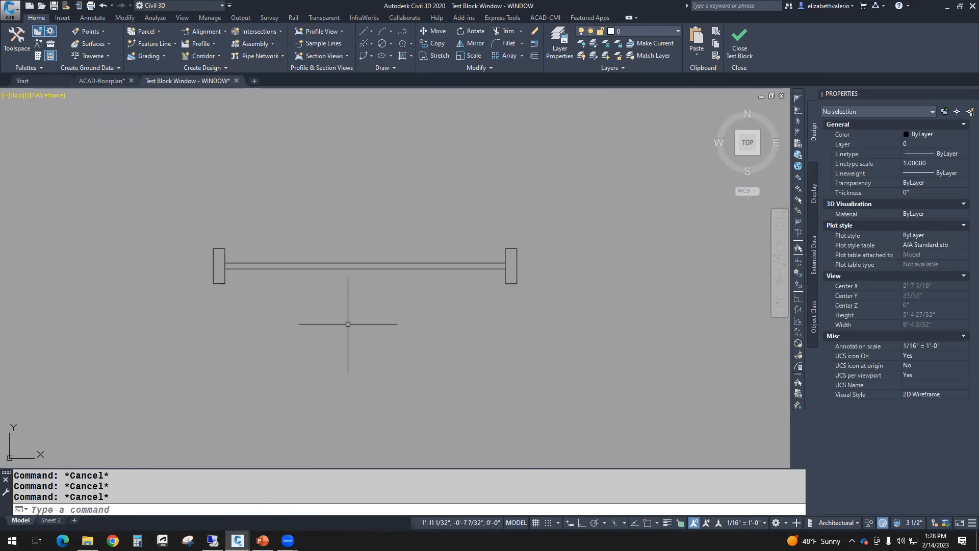
pyautogui.click(511, 281)
pyautogui.click(485, 275)
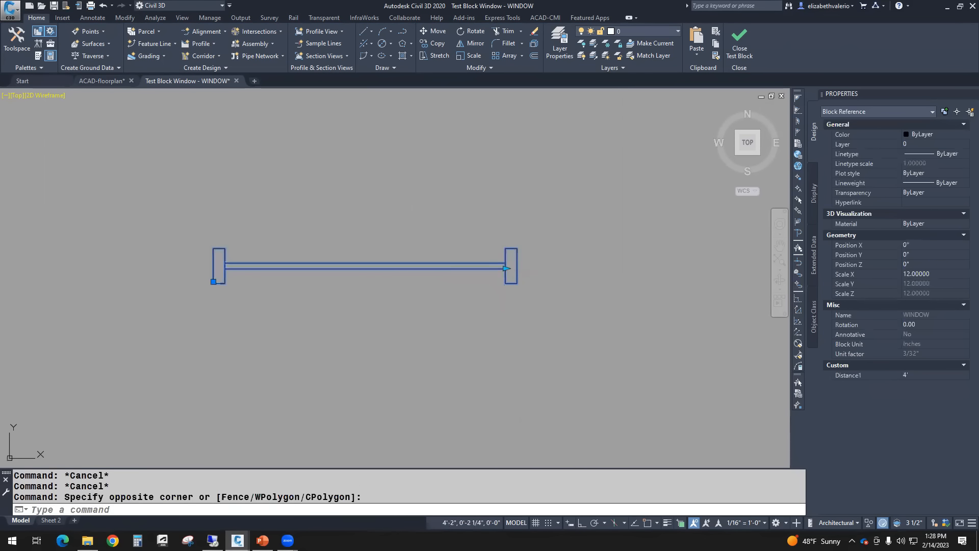
pyautogui.click(507, 268)
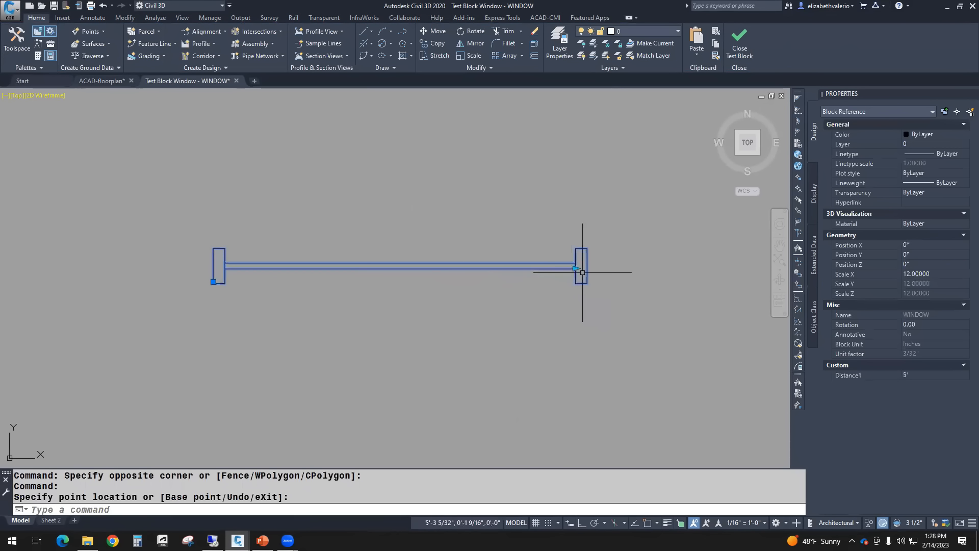
pyautogui.click(615, 267)
pyautogui.click(510, 264)
pyautogui.click(506, 268)
pyautogui.click(577, 268)
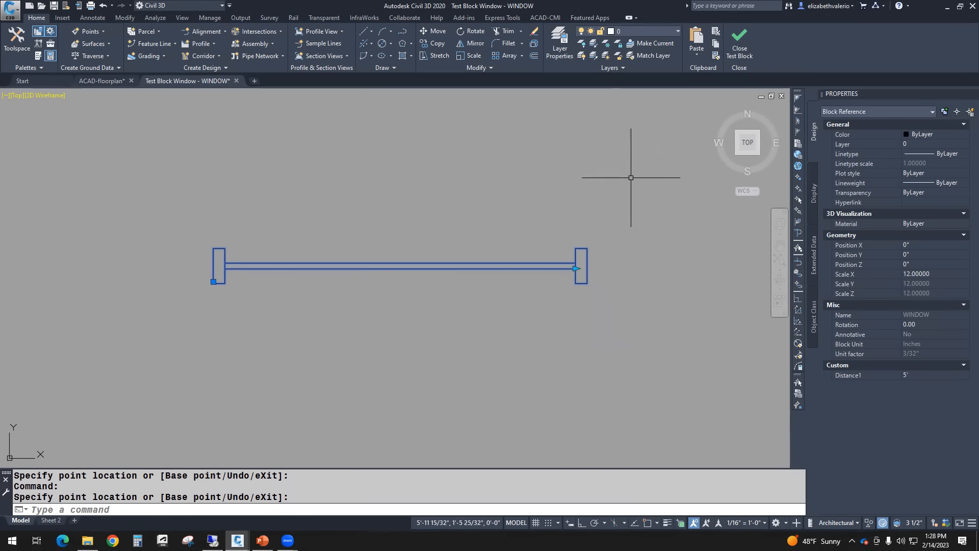
pyautogui.press('Escape')
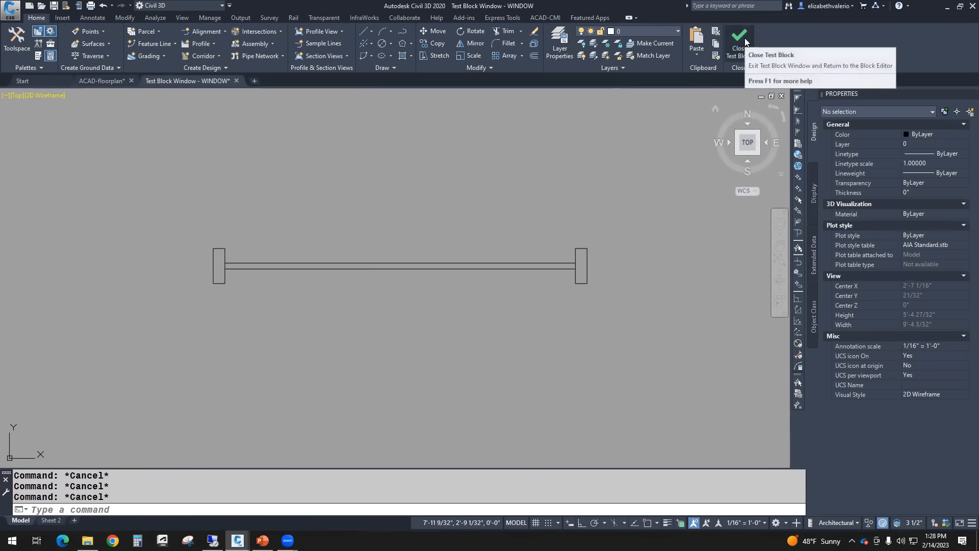
# - Close the test block window, return to the WINDOW block definition, and clear any started selection
pyautogui.click(740, 41)
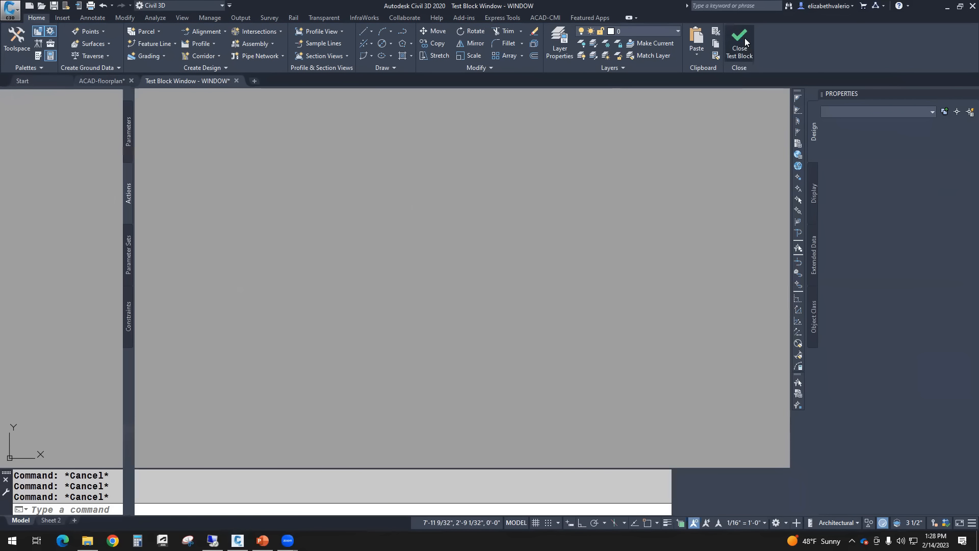
pyautogui.click(584, 311)
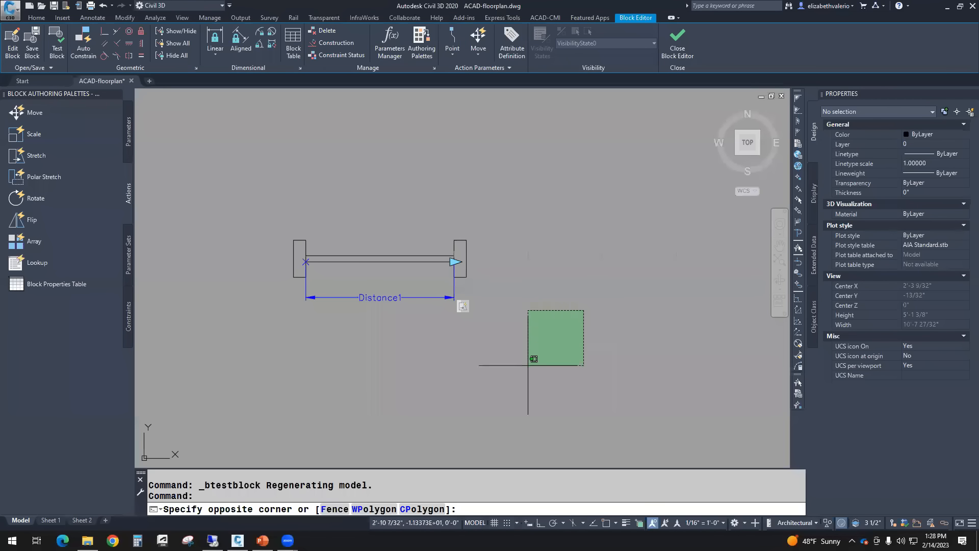
pyautogui.press('Escape')
pyautogui.press('Escape')
pyautogui.press('Escape')
pyautogui.moveTo(419, 332)
pyautogui.mouseDown(button='middle')
pyautogui.moveTo(386, 338)
pyautogui.moveTo(444, 314)
pyautogui.mouseUp(button='middle')
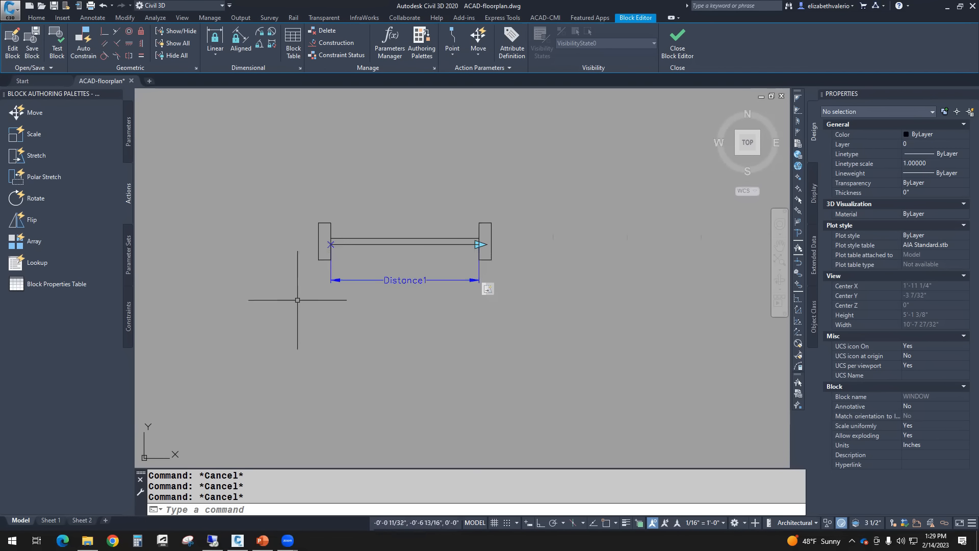
# - Place a Lookup parameter just below the left end of the Distance1 dimension and end the command
pyautogui.click(128, 147)
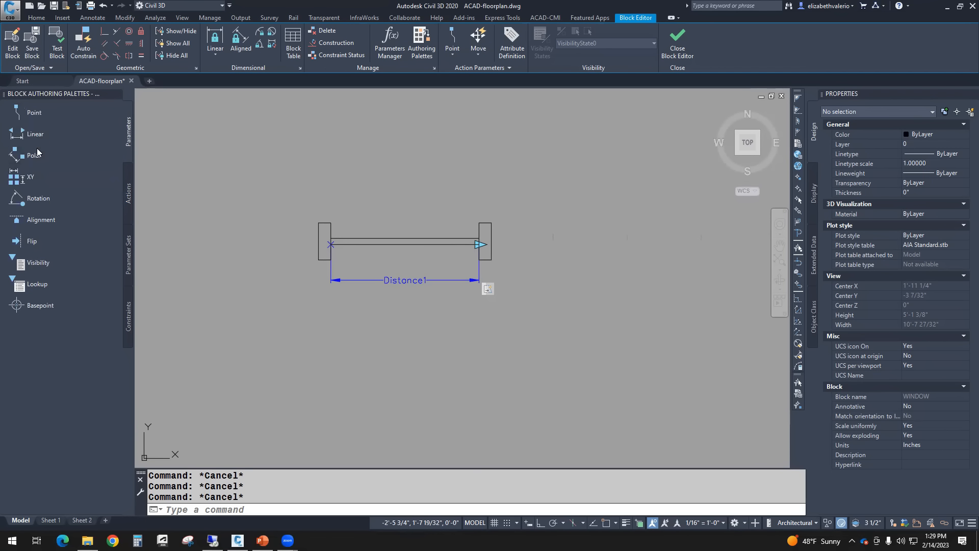
pyautogui.click(36, 286)
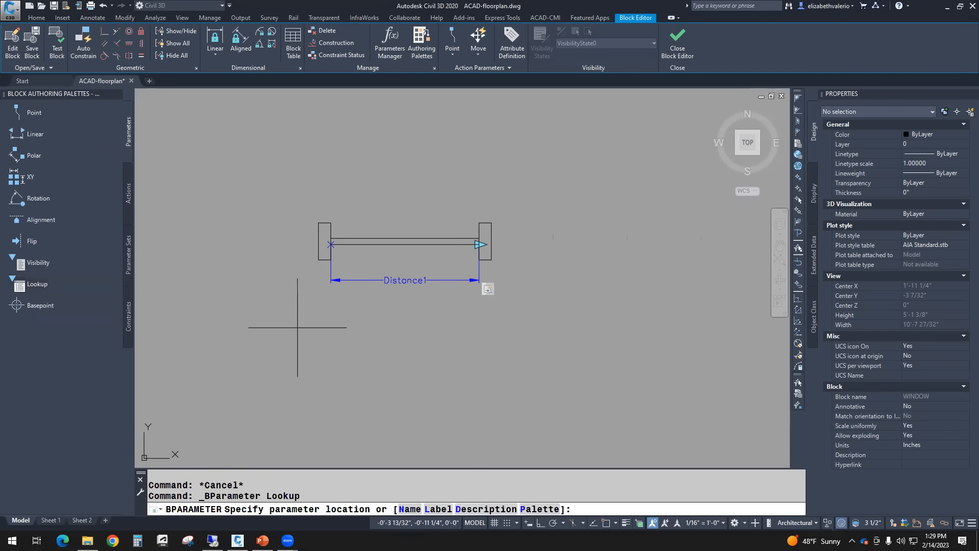
pyautogui.click(313, 295)
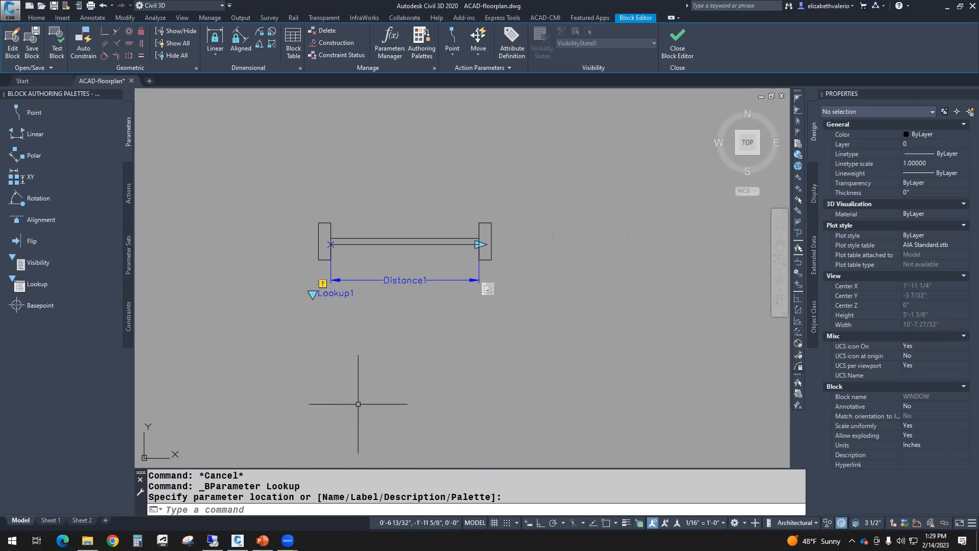
pyautogui.press('Escape')
pyautogui.press('Escape')
pyautogui.press('Escape')
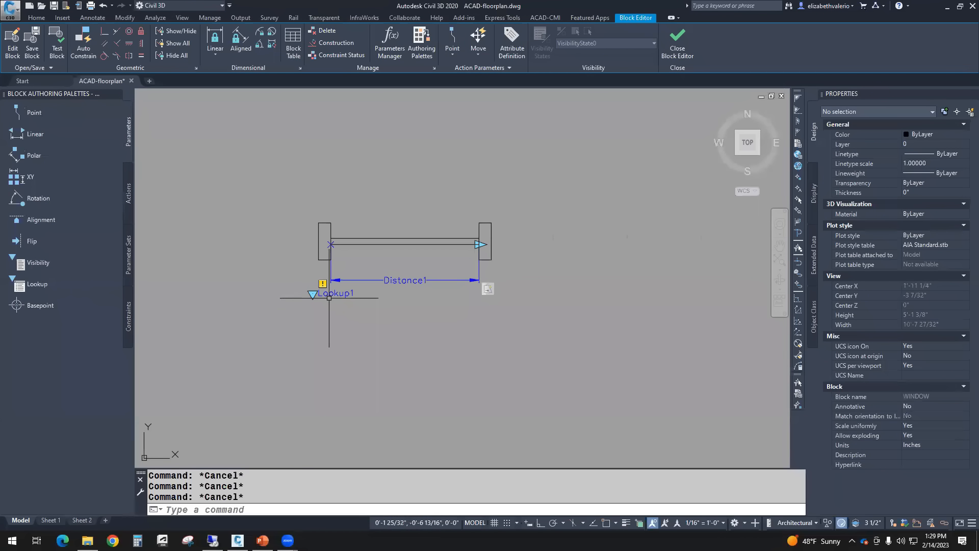
# - Inspect the new lookup parameter's properties, including its lookup name, and deselect it
pyautogui.click(329, 296)
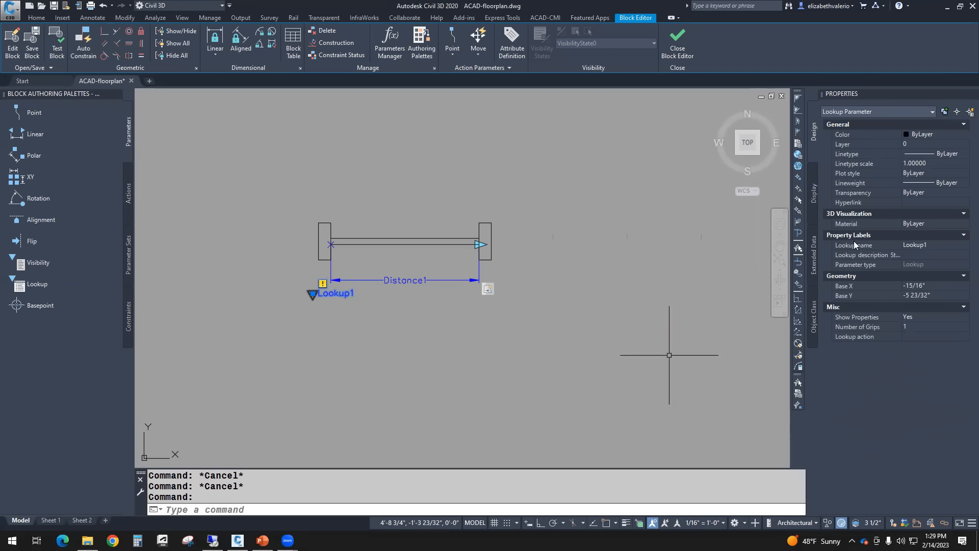
pyautogui.click(948, 245)
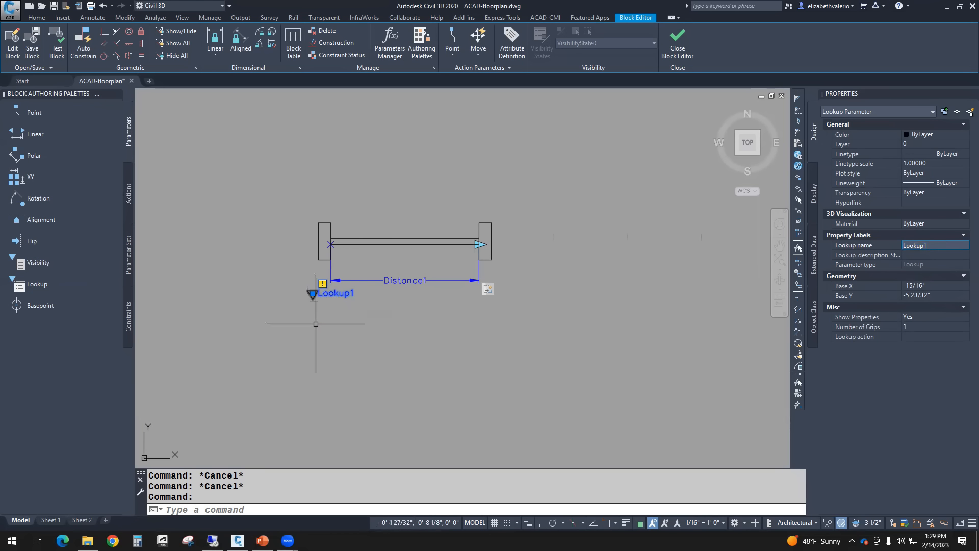
pyautogui.press('Escape')
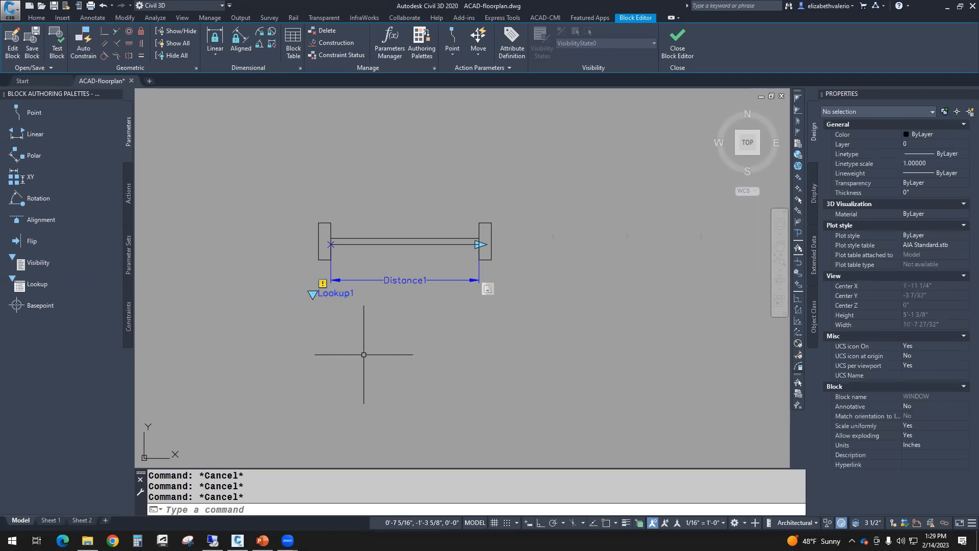
# - Attach a Lookup action to the Lookup1 parameter and position its property lookup table clear of the window symbol
pyautogui.click(129, 194)
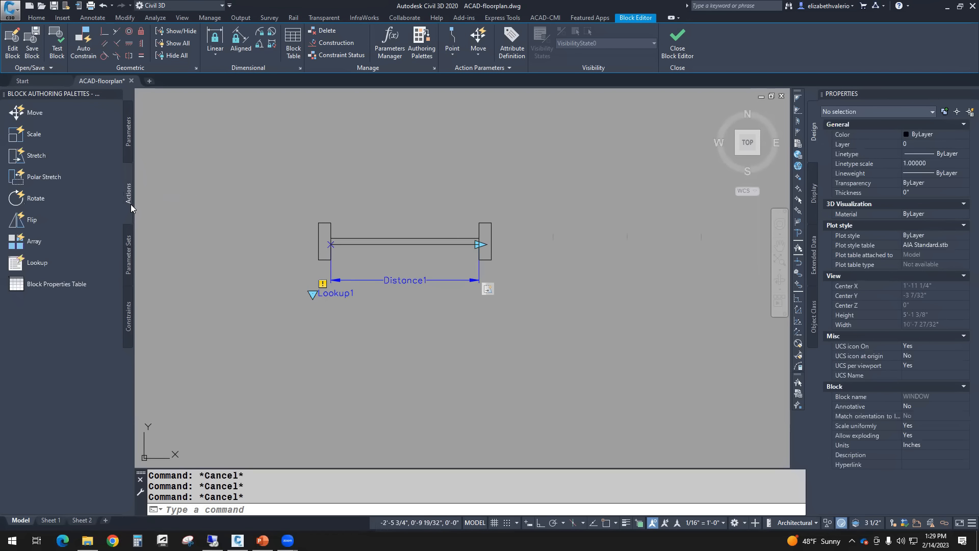
pyautogui.click(34, 263)
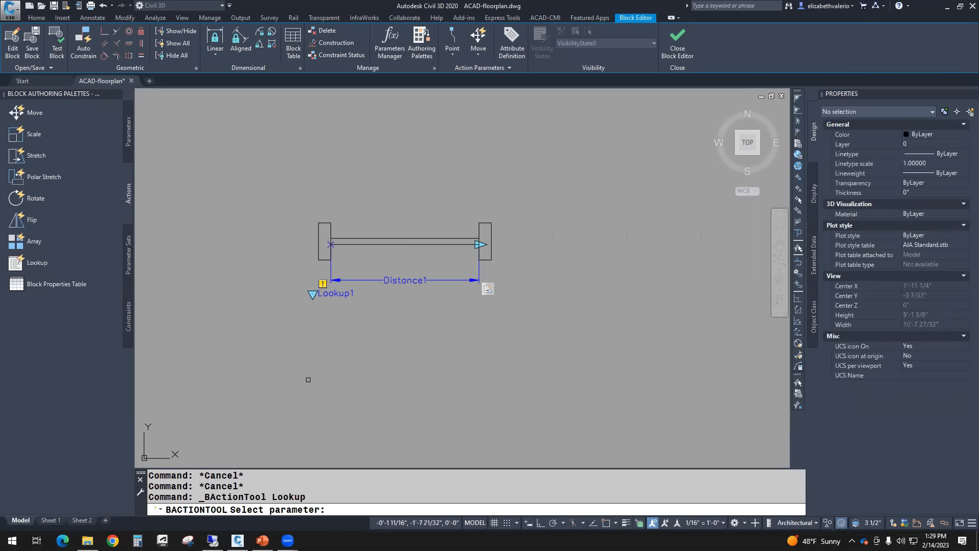
pyautogui.scroll(4, 328, 301)
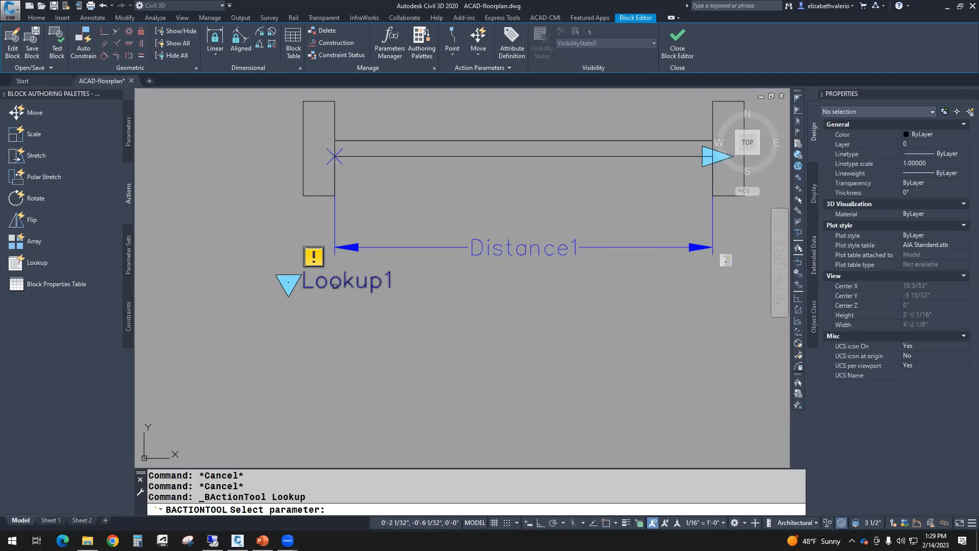
pyautogui.click(336, 285)
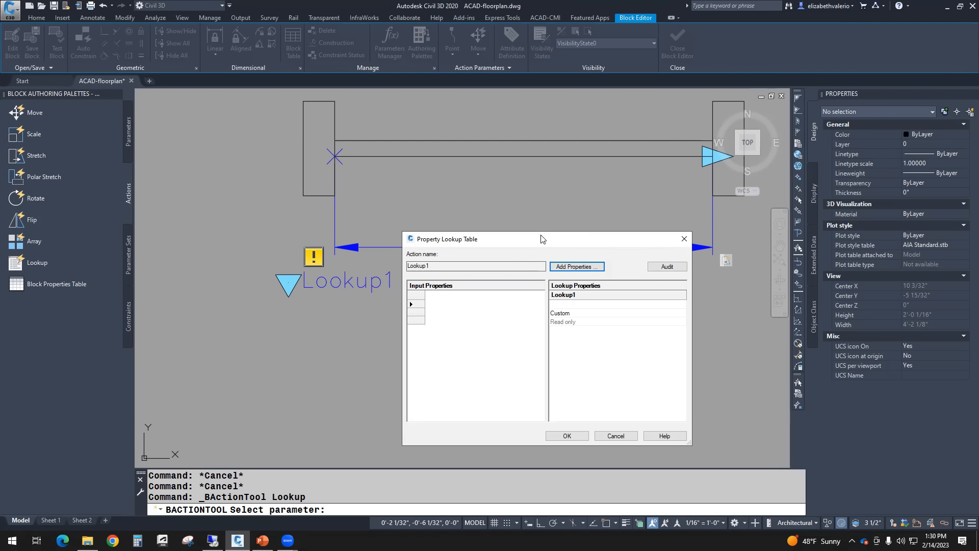
pyautogui.moveTo(541, 239); pyautogui.dragTo(557, 224)
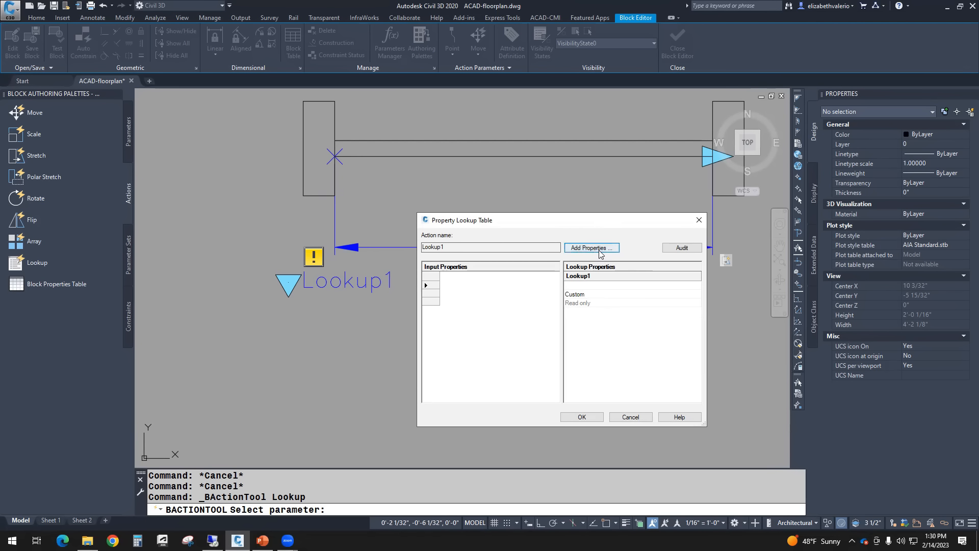
pyautogui.moveTo(597, 221); pyautogui.dragTo(565, 343)
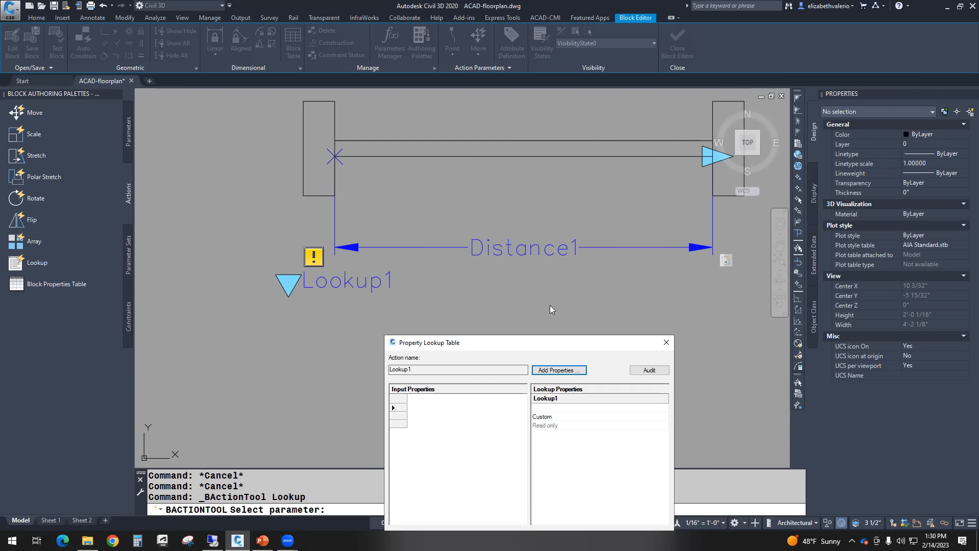
pyautogui.moveTo(549, 341); pyautogui.dragTo(534, 279)
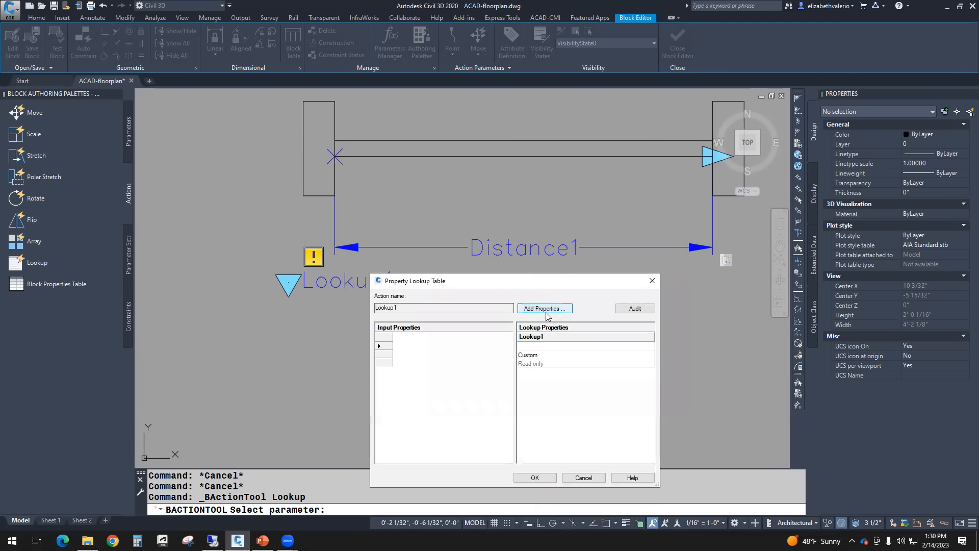
# - Add the linear Distance1 parameter to the lookup table as an input property
pyautogui.click(545, 308)
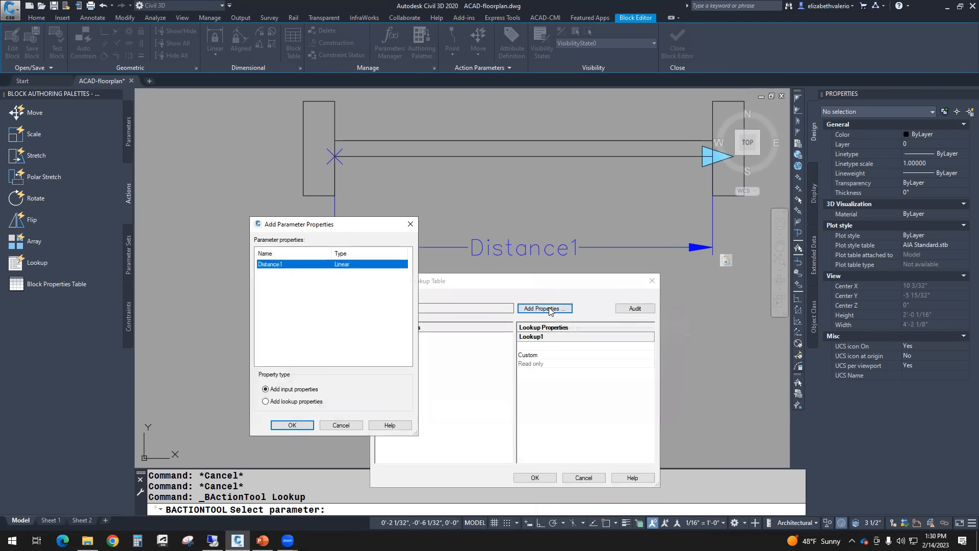
pyautogui.moveTo(350, 232); pyautogui.dragTo(331, 238)
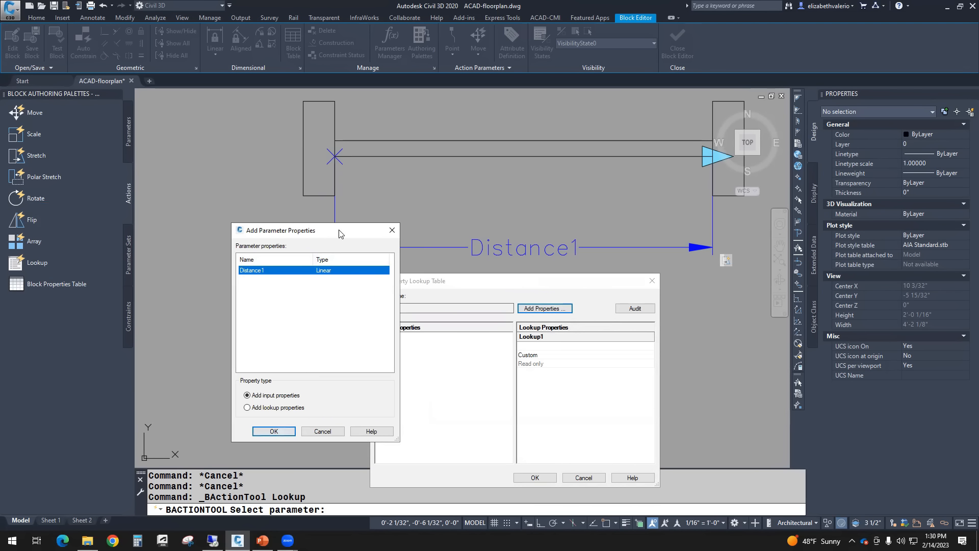
pyautogui.moveTo(345, 233); pyautogui.dragTo(367, 207)
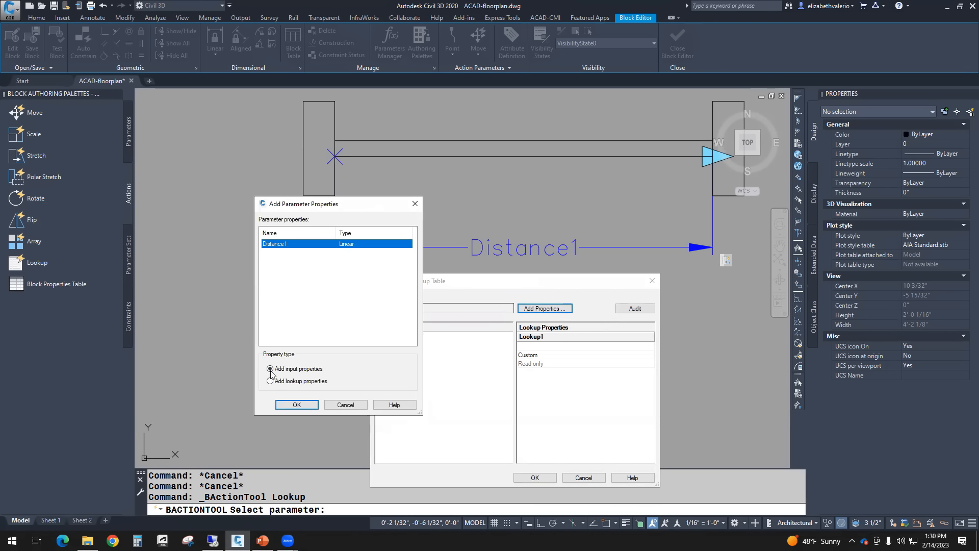
pyautogui.moveTo(341, 205); pyautogui.dragTo(256, 205)
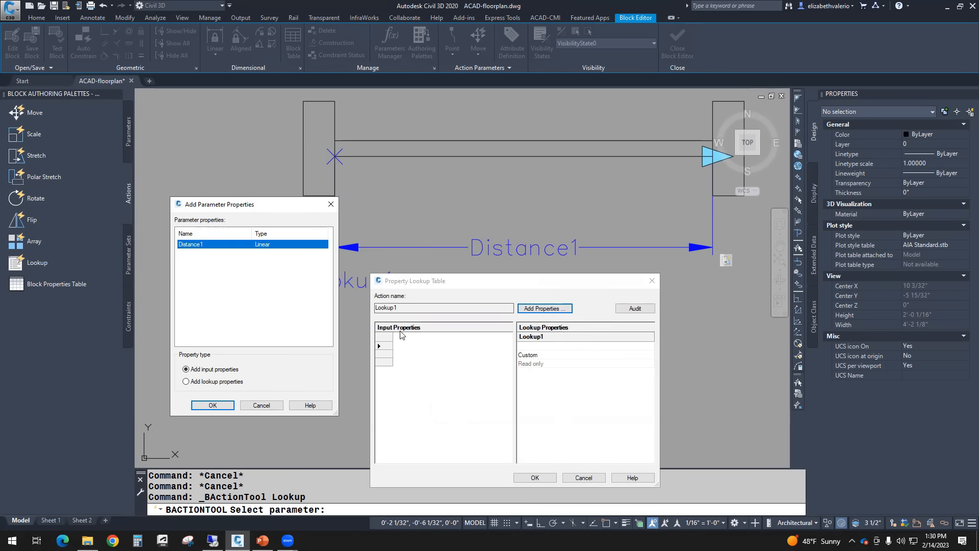
pyautogui.click(213, 405)
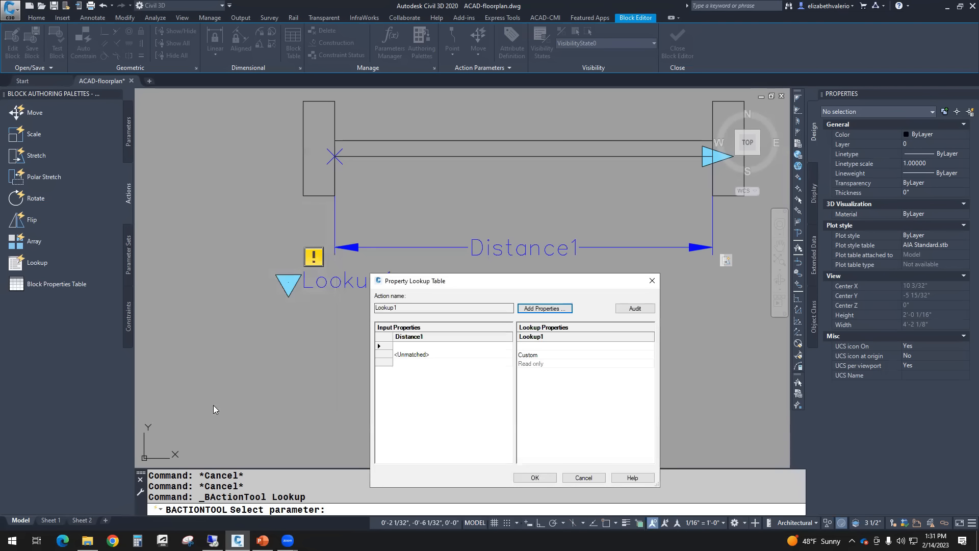
# - Fill the Distance1 input column with the list values 2', 3', 4' and 5', one per row
pyautogui.click(437, 337)
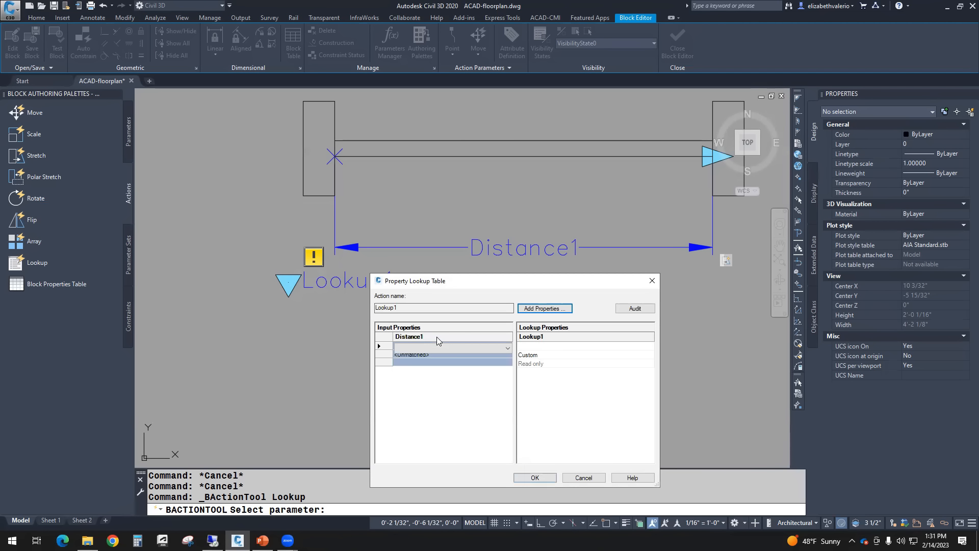
pyautogui.click(417, 347)
pyautogui.click(418, 349)
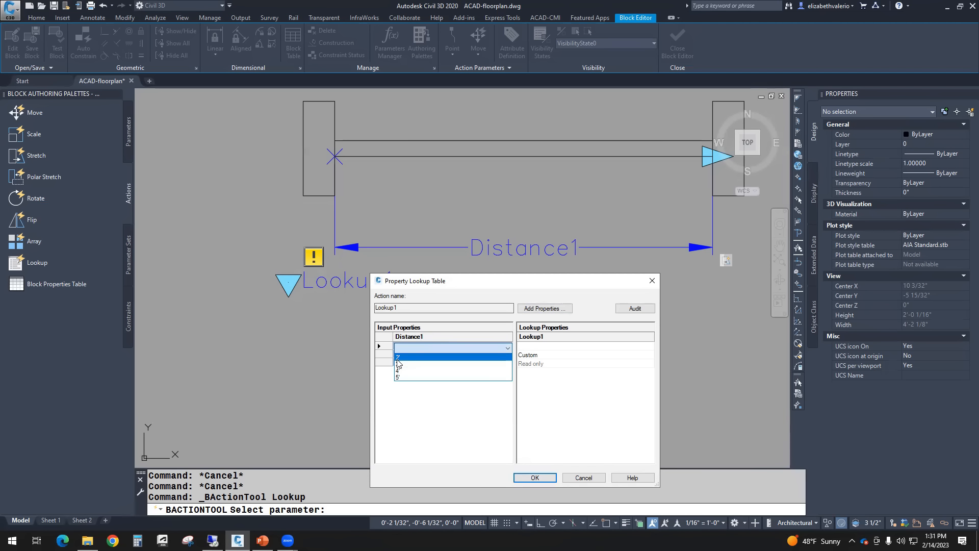
pyautogui.click(398, 358)
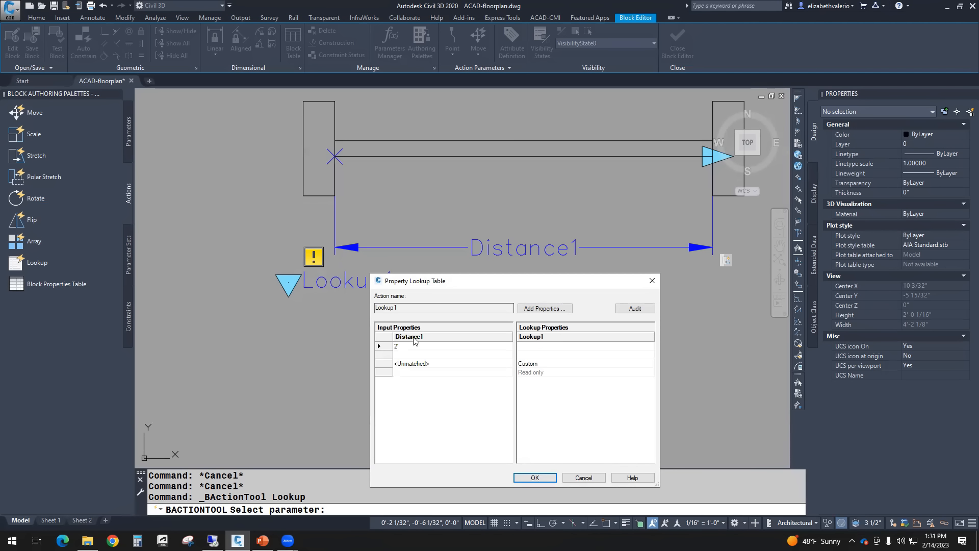
pyautogui.click(406, 357)
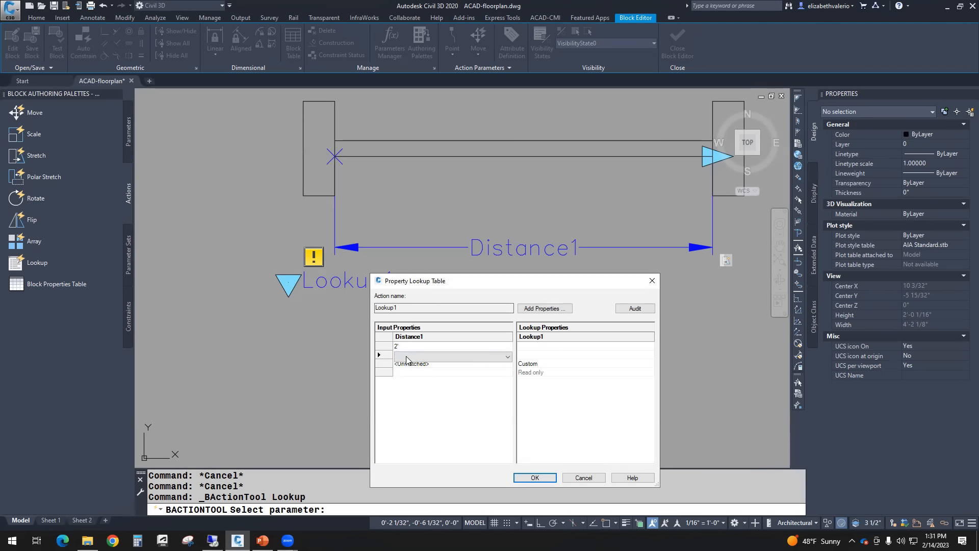
pyautogui.click(422, 358)
pyautogui.click(402, 373)
pyautogui.doubleClick(405, 367)
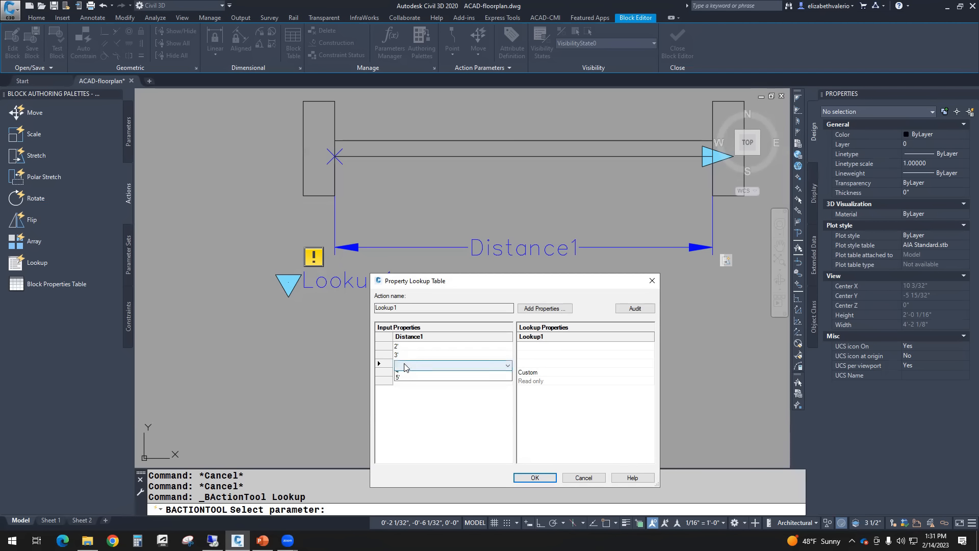
pyautogui.click(404, 371)
pyautogui.click(402, 374)
pyautogui.click(402, 374)
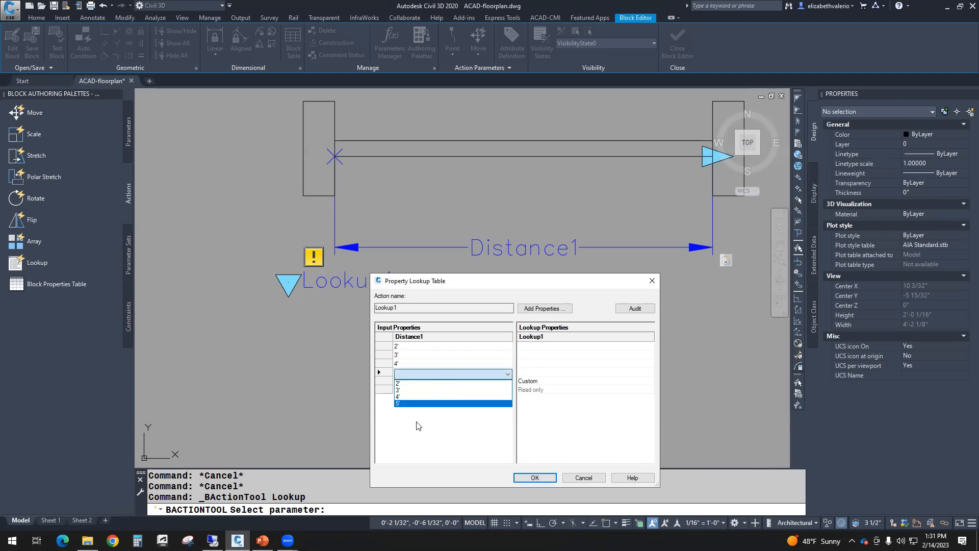
pyautogui.click(404, 404)
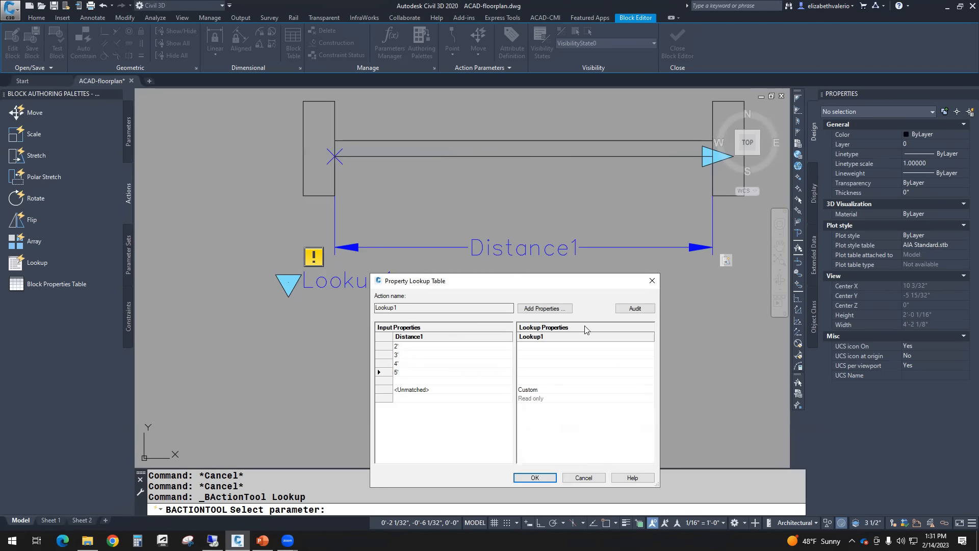
# - Enter Lookup1 window names by row, 24" WINDOW for 2', 36" for 3', an equivalent for 4' and 60" for 5', and accept the table
pyautogui.click(532, 348)
pyautogui.write('24" WINDOW')
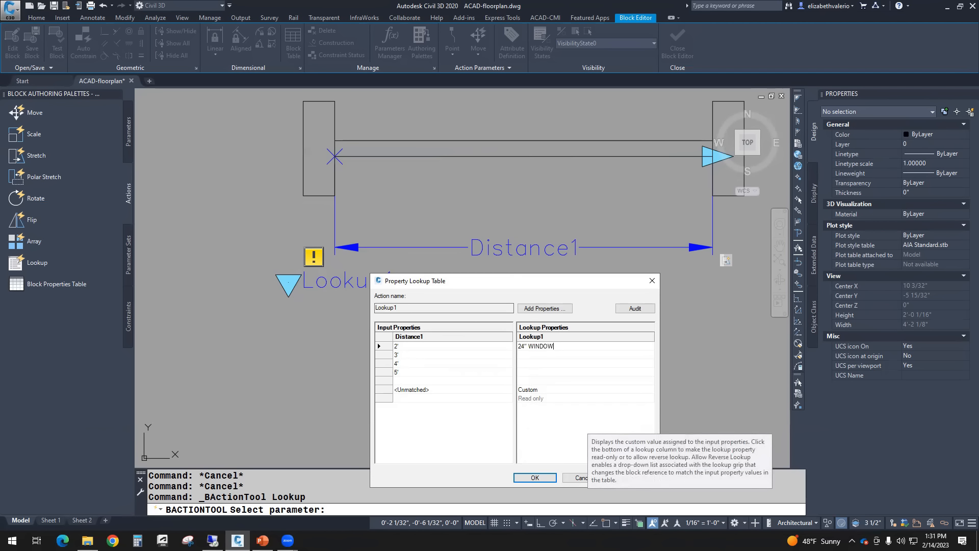
pyautogui.click(540, 356)
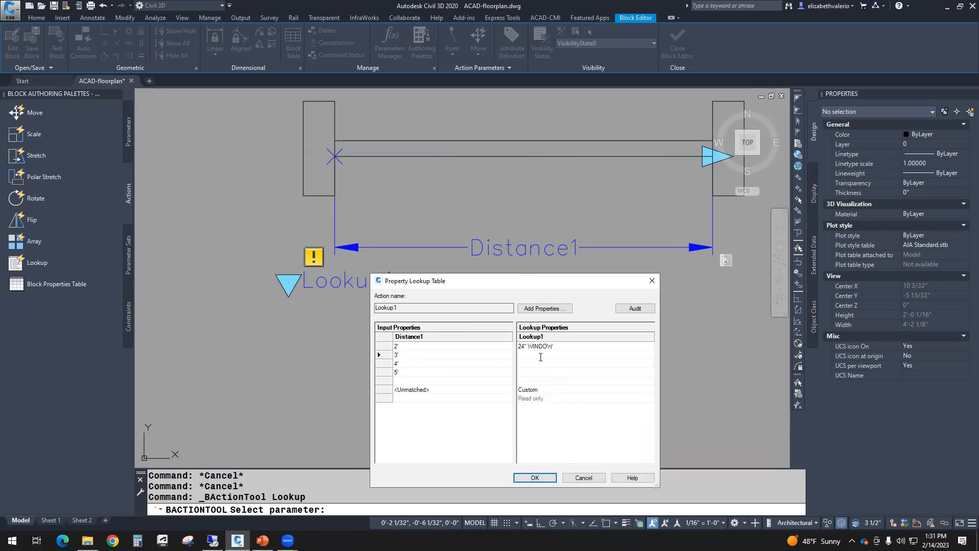
pyautogui.write('36" WONDOW')
pyautogui.click(531, 363)
pyautogui.click(526, 372)
pyautogui.write('60" WI')
pyautogui.click(534, 478)
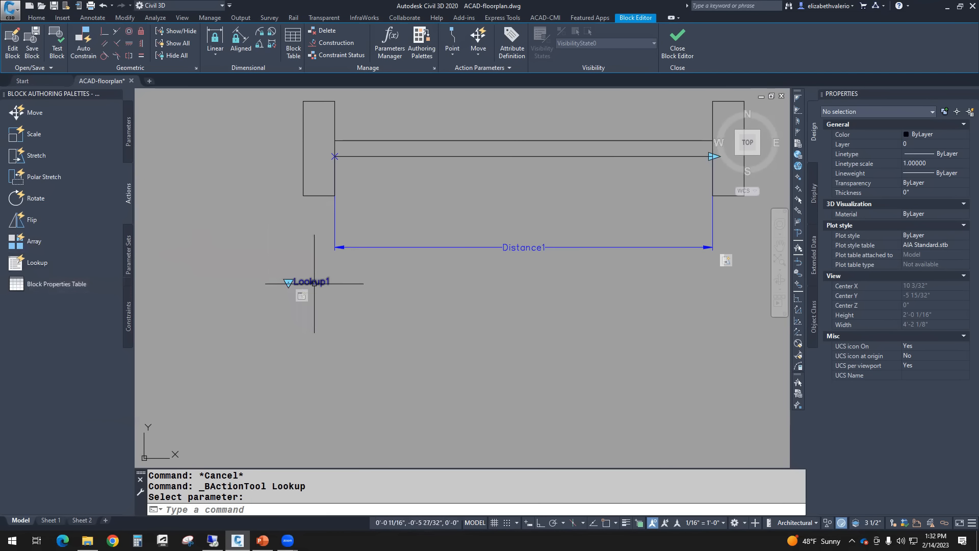
pyautogui.scroll(3, 314, 304)
pyautogui.moveTo(234, 256); pyautogui.dragTo(270, 309, button='middle')
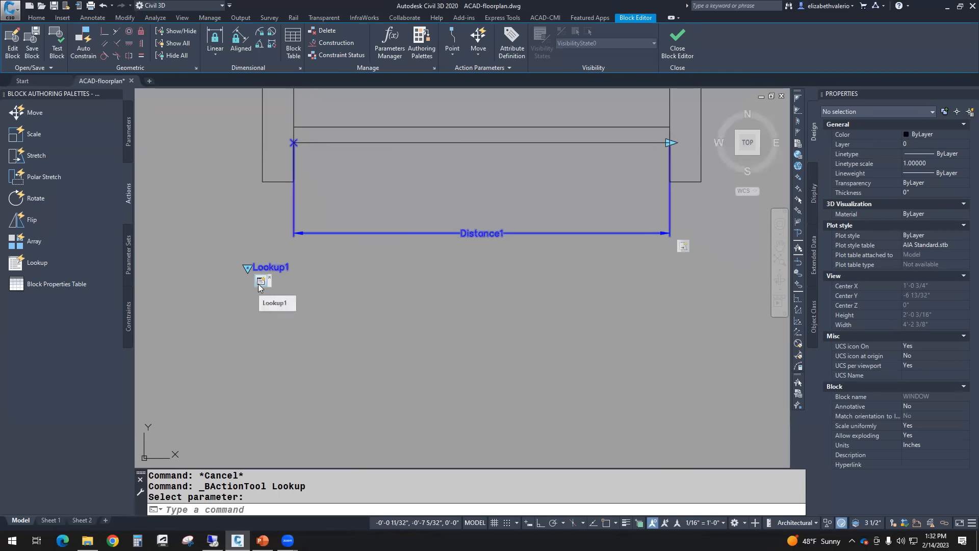
pyautogui.scroll(-3, 468, 353)
pyautogui.scroll(2, 469, 354)
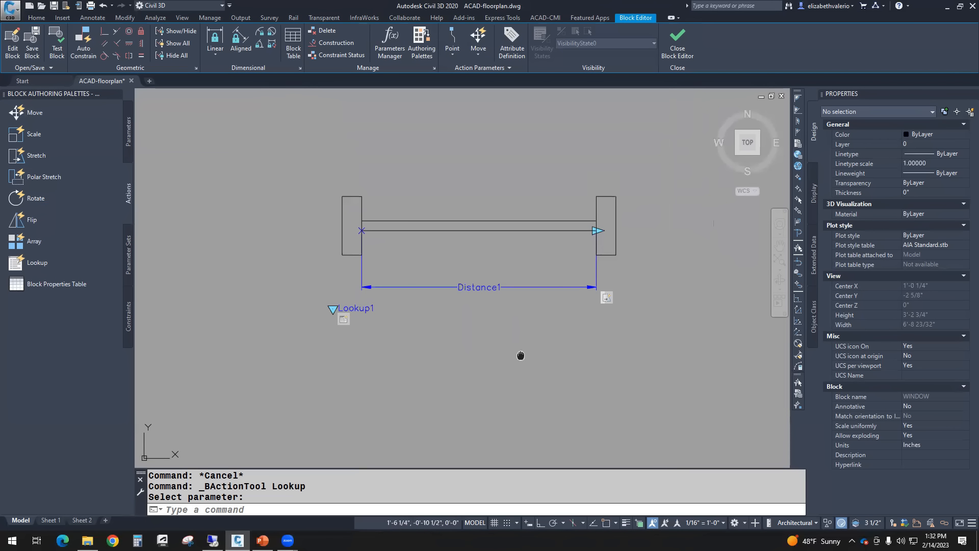
pyautogui.moveTo(520, 355); pyautogui.dragTo(485, 362, button='middle')
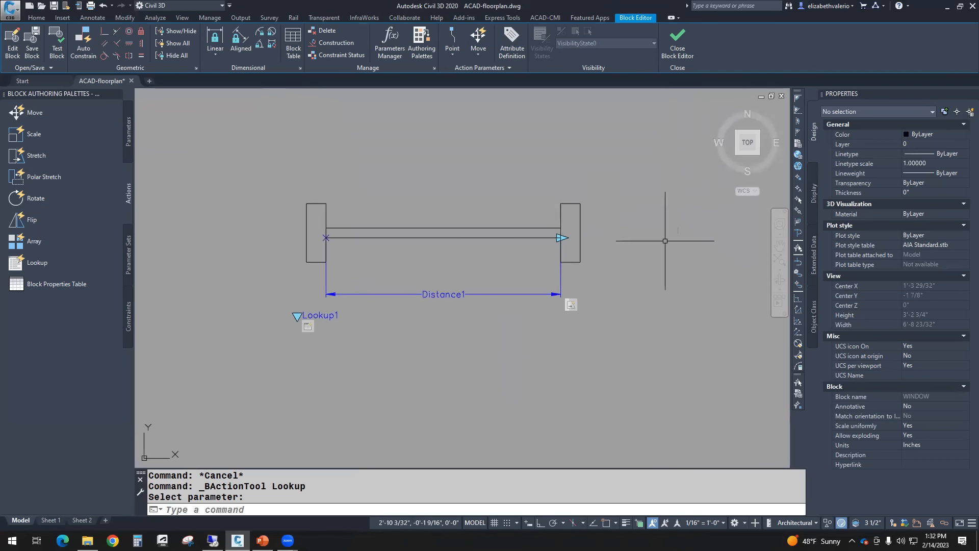
# - Close the Block Editor and save the changes to the WINDOW block
pyautogui.click(678, 39)
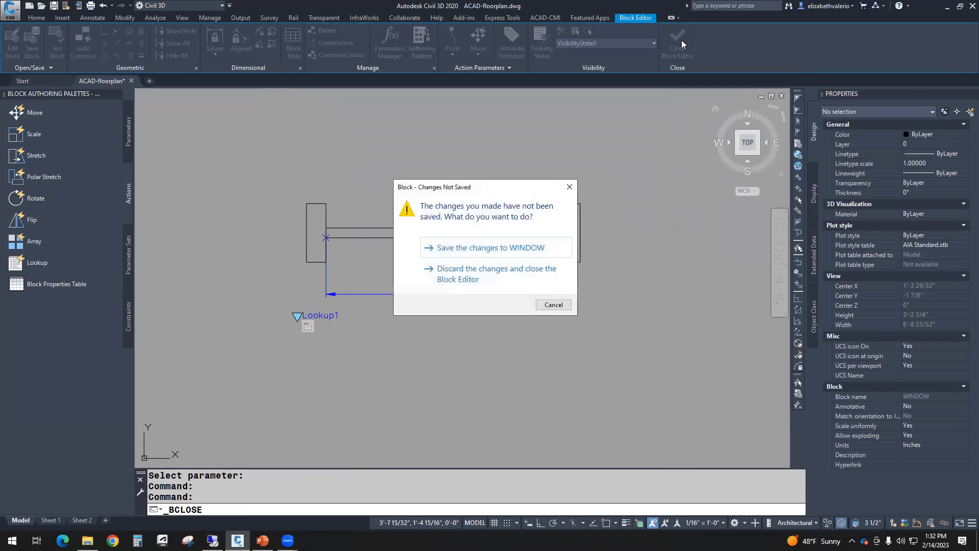
pyautogui.click(446, 253)
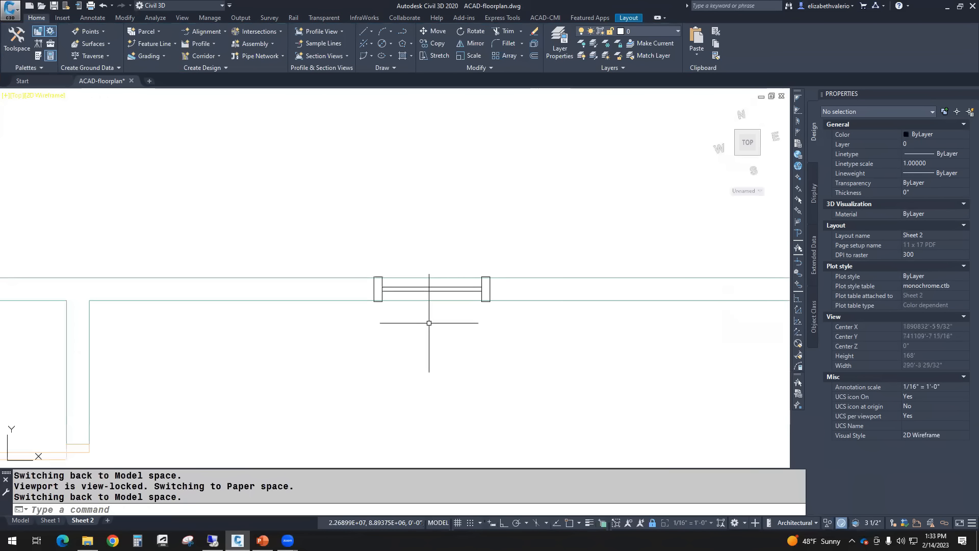
# - Test the wall window's lookup list by choosing 48" WINDOW, 60" WINDOW and 24" WINDOW, finishing on 36" WINDOW, and deselect it
pyautogui.scroll(-10, 495, 376)
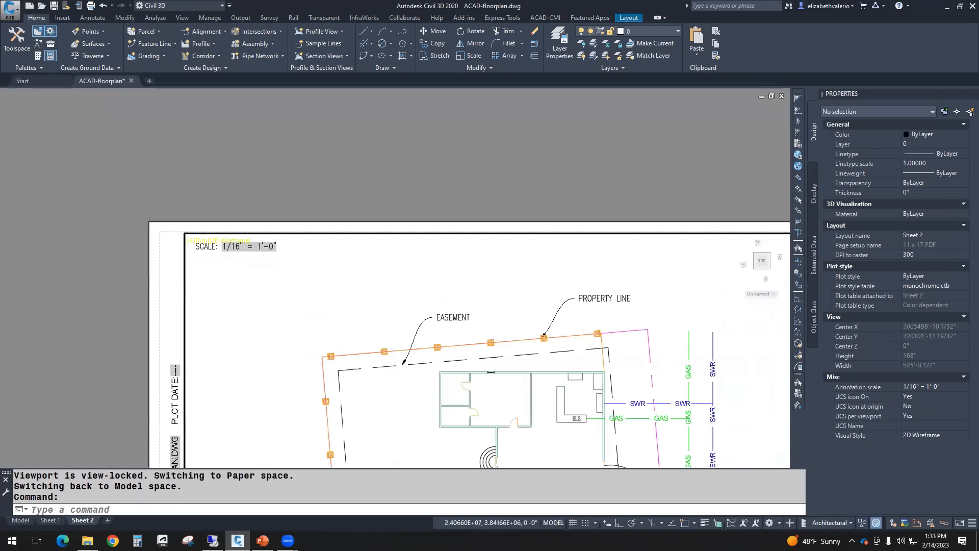
pyautogui.scroll(4, 492, 372)
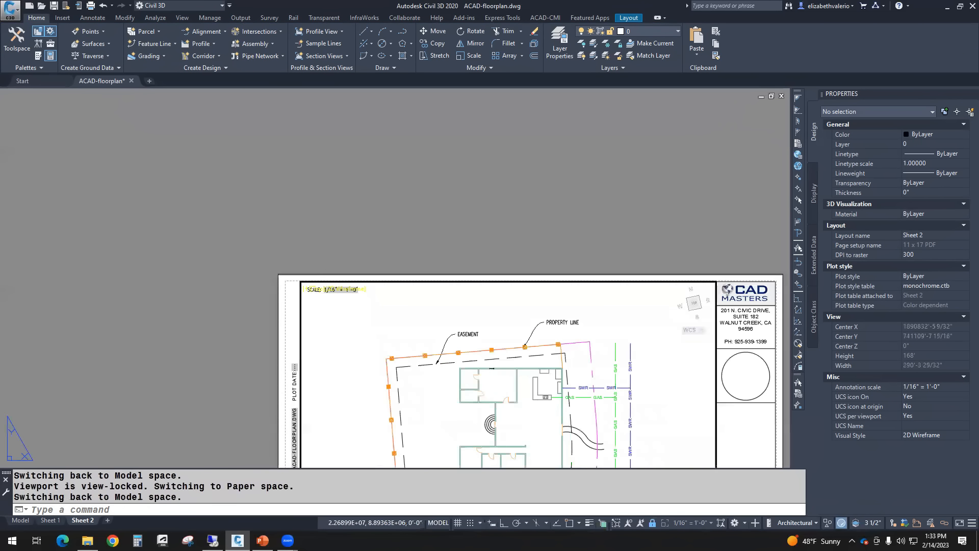
pyautogui.scroll(5, 486, 356)
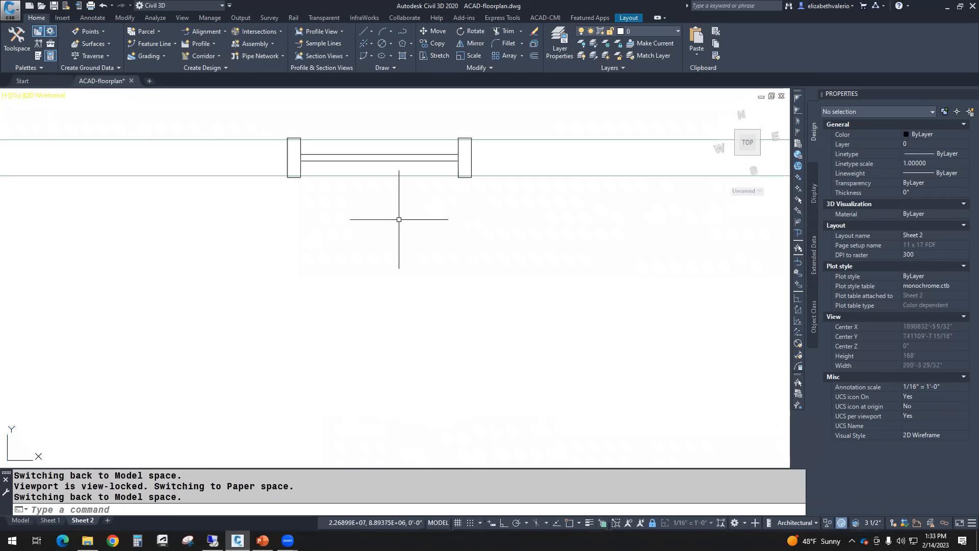
pyautogui.click(392, 179)
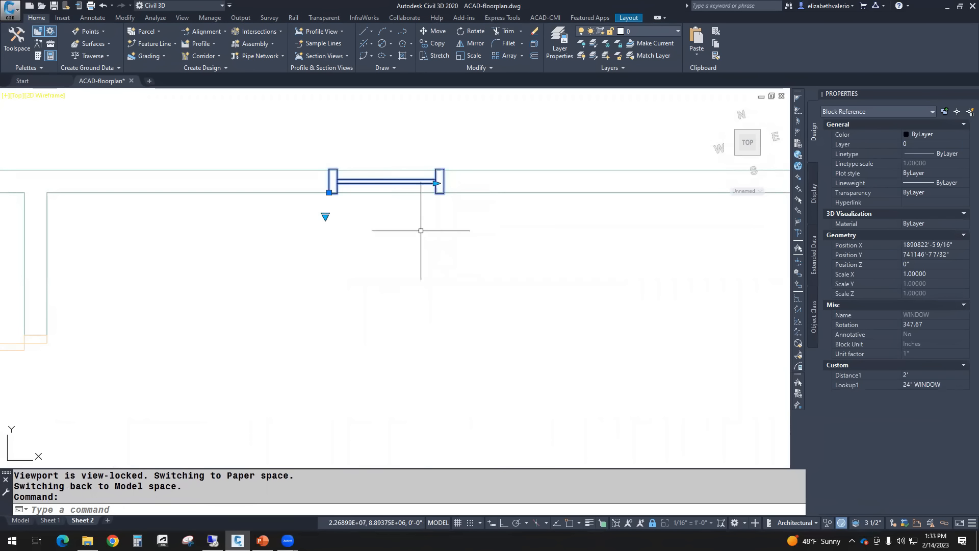
pyautogui.click(325, 215)
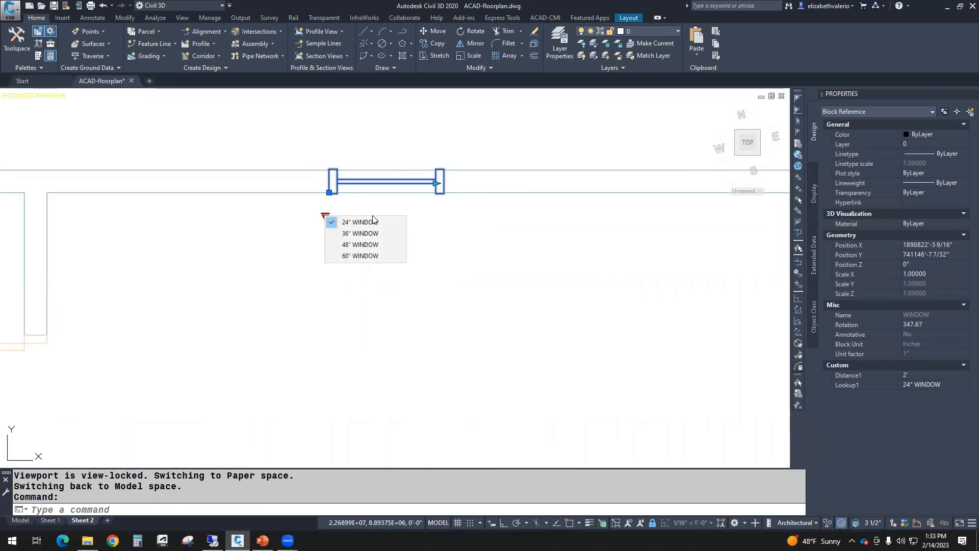
pyautogui.click(391, 248)
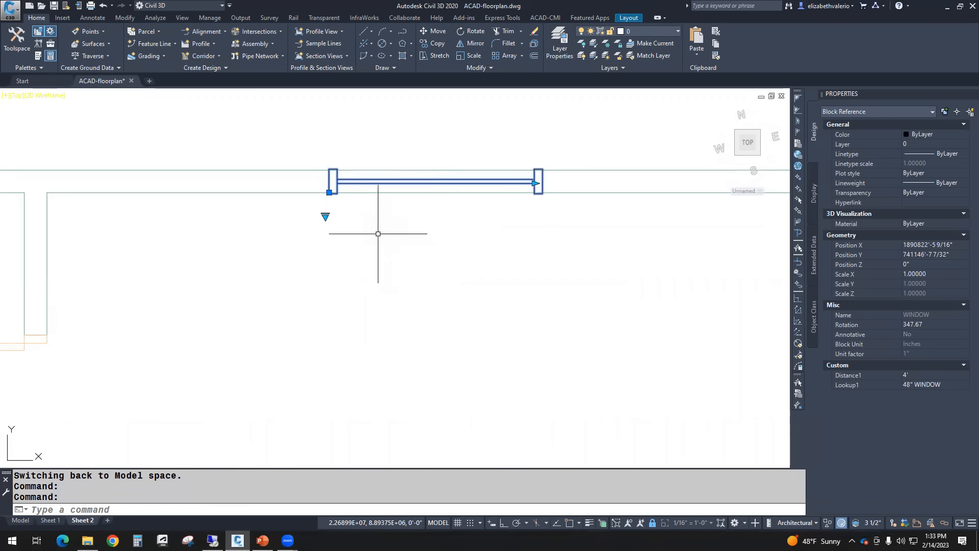
pyautogui.click(326, 216)
pyautogui.click(360, 258)
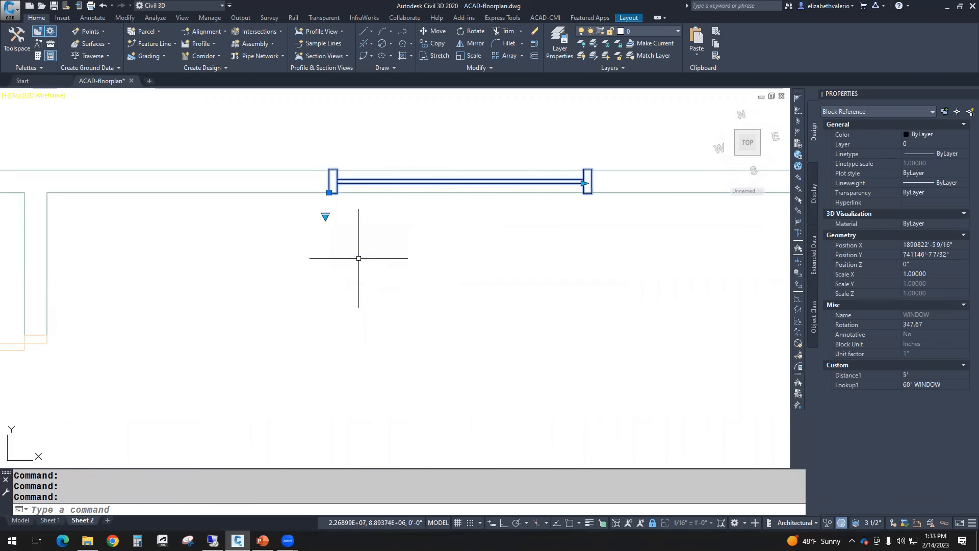
pyautogui.click(325, 215)
pyautogui.click(360, 221)
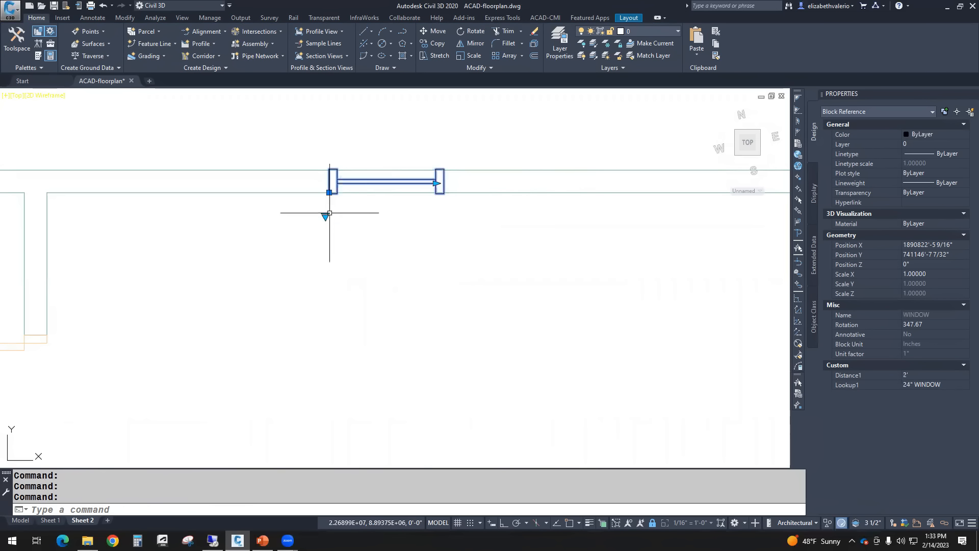
pyautogui.click(325, 215)
pyautogui.click(340, 232)
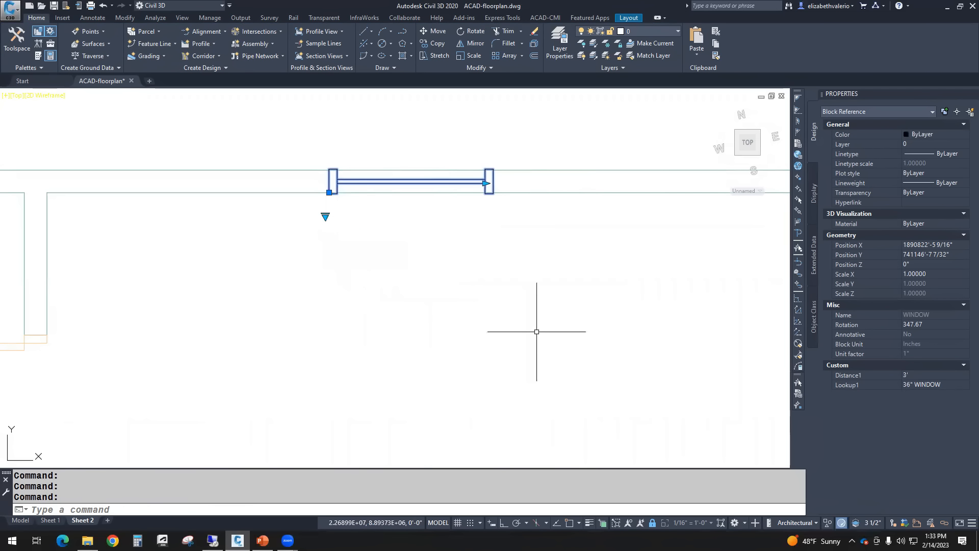
pyautogui.press('Escape')
pyautogui.press('Escape')
# - Reopen the window block from the wall in the Block Editor
pyautogui.scroll(2, 426, 164)
pyautogui.moveTo(427, 164); pyautogui.dragTo(432, 177, button='middle')
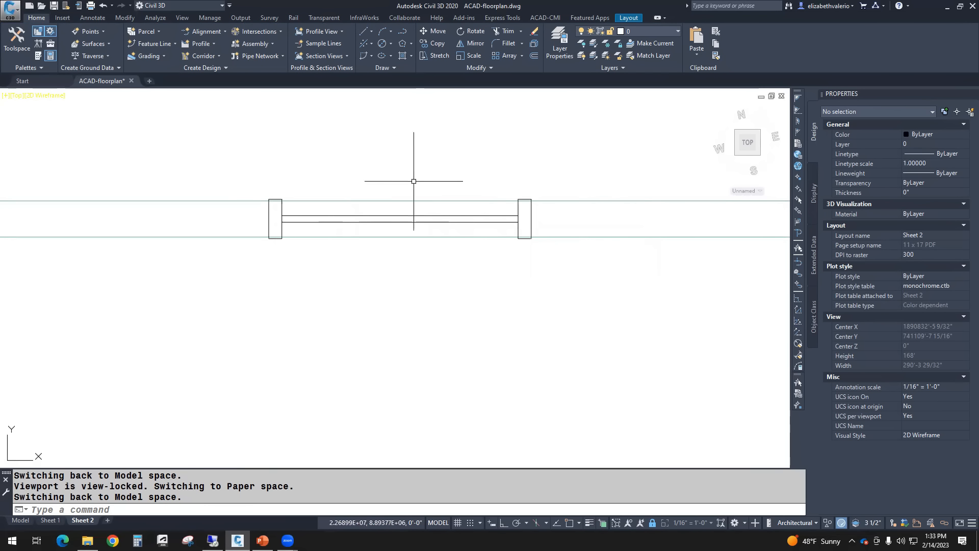
pyautogui.scroll(-2, 416, 234)
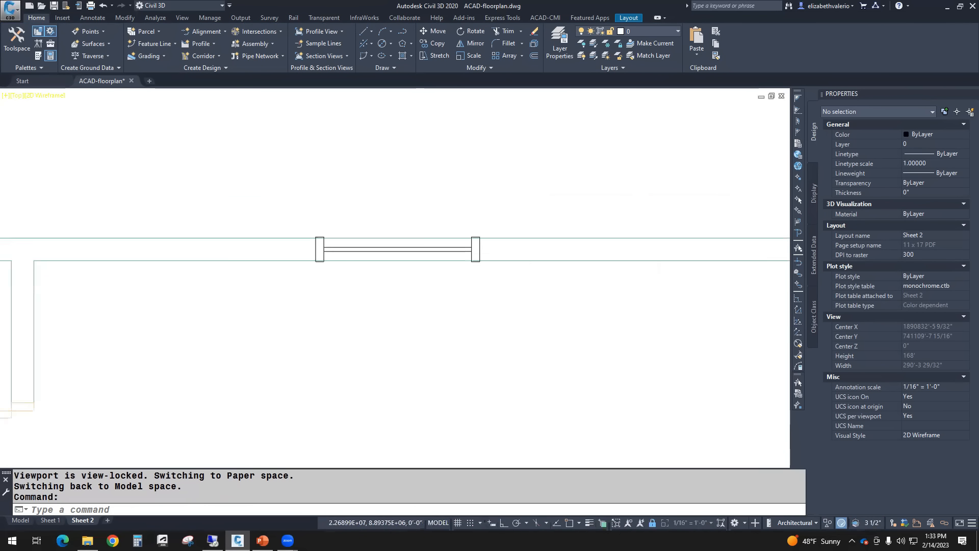
pyautogui.click(95, 19)
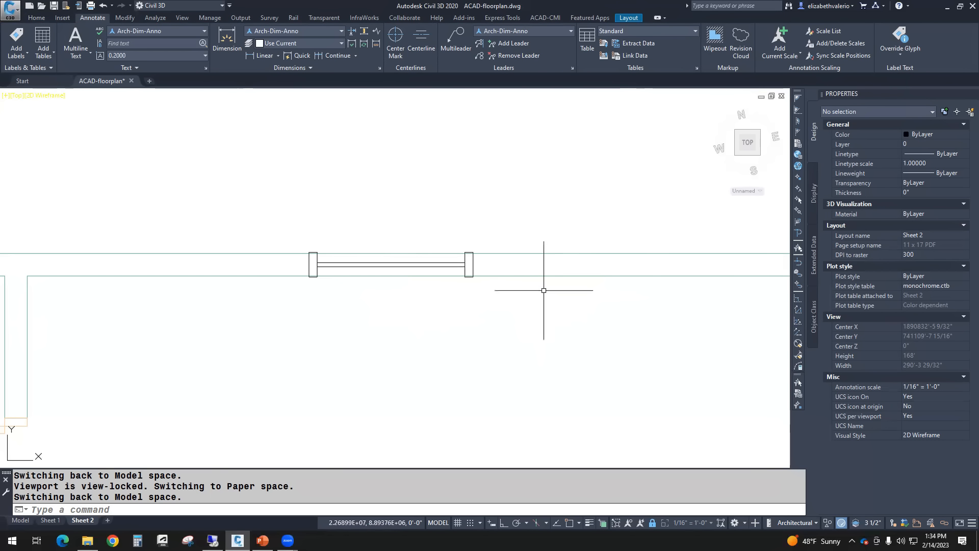
pyautogui.click(415, 271)
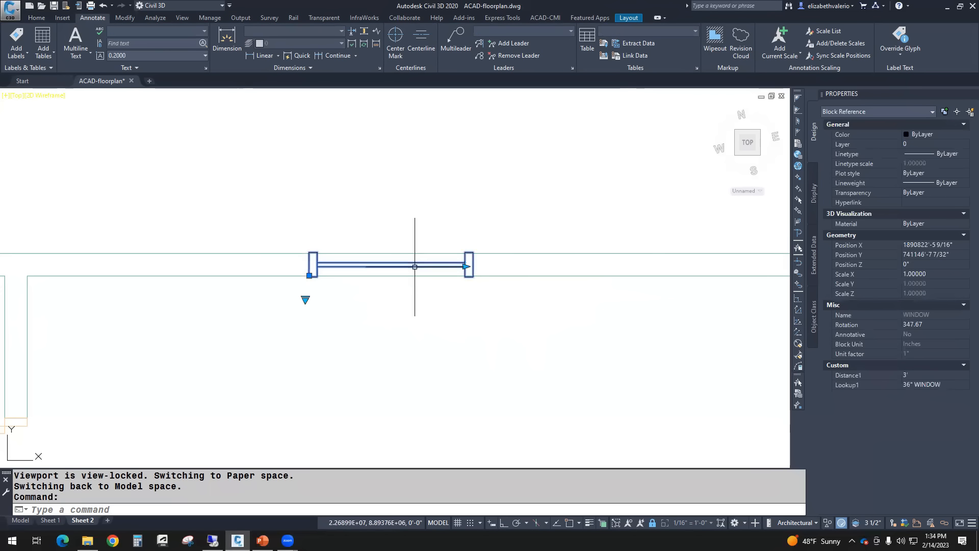
pyautogui.rightClick(412, 178)
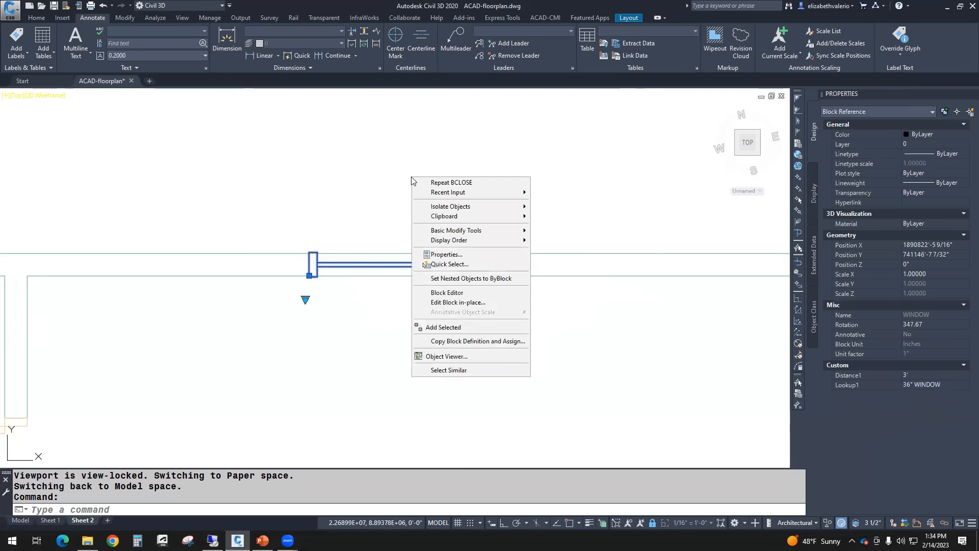
pyautogui.click(452, 294)
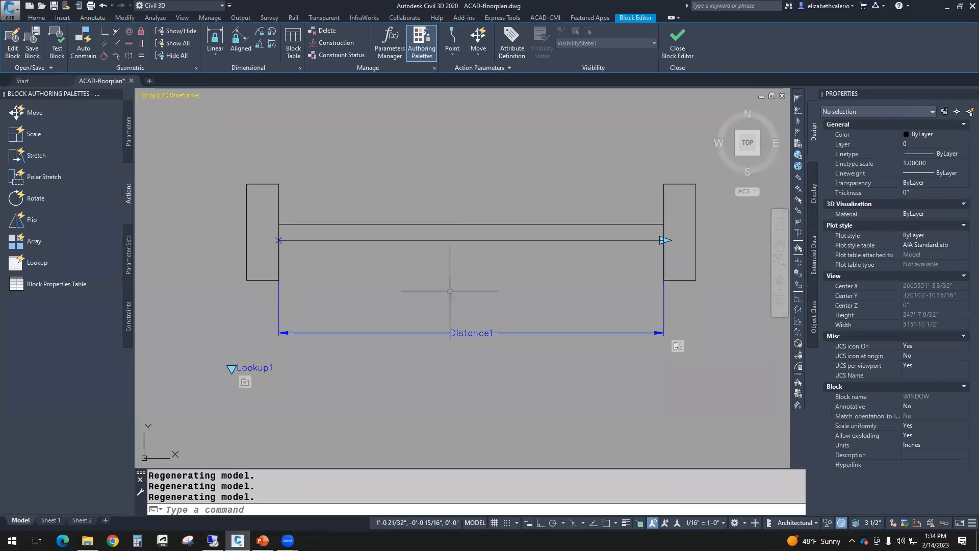
pyautogui.scroll(-2, 449, 291)
pyautogui.moveTo(498, 291)
pyautogui.mouseDown(button='middle')
pyautogui.moveTo(424, 299)
pyautogui.moveTo(492, 299)
pyautogui.mouseUp(button='middle')
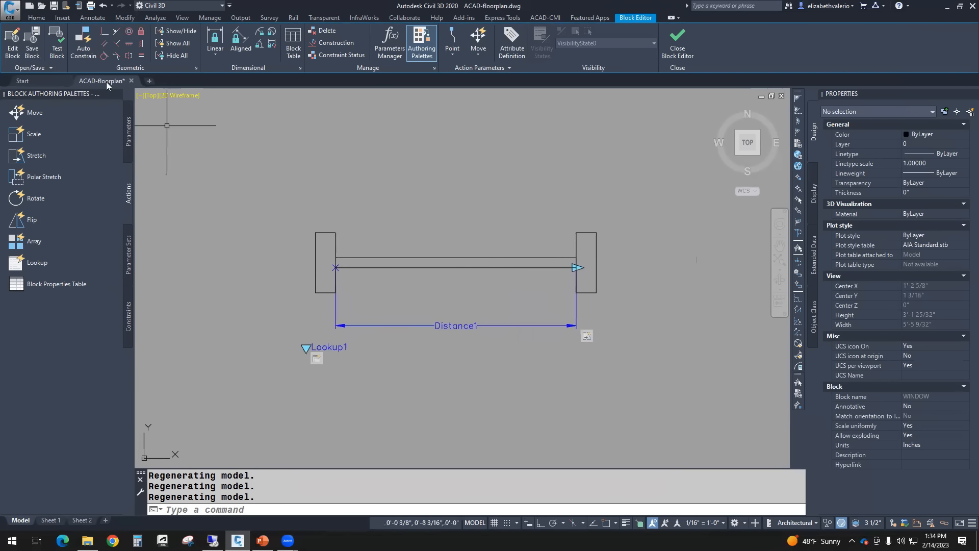
pyautogui.click(93, 18)
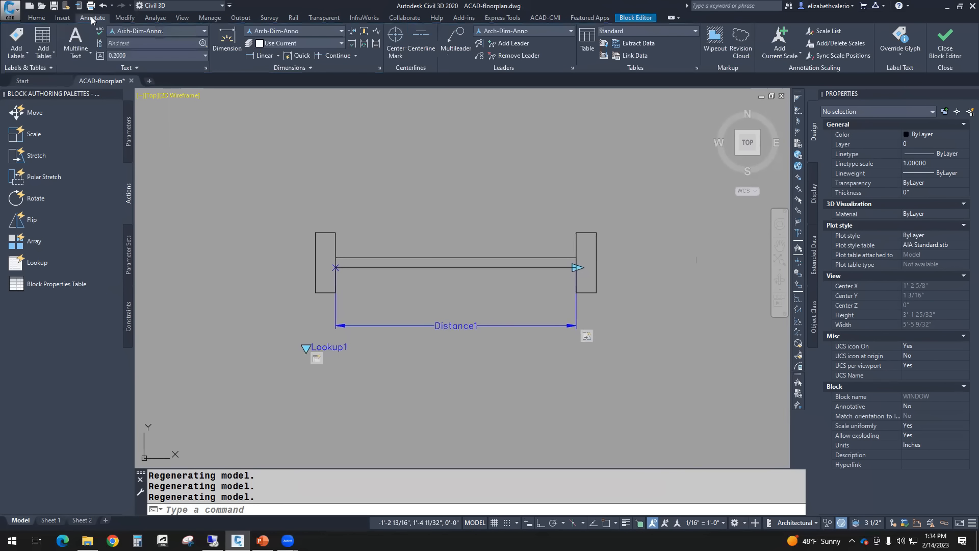
pyautogui.click(37, 18)
pyautogui.click(60, 19)
pyautogui.click(92, 21)
pyautogui.click(62, 19)
pyautogui.click(42, 18)
pyautogui.click(64, 19)
# - Create a rectangular wipeout over the whole window symbol, snapping to the four outer corners of the two jambs
pyautogui.click(94, 18)
pyautogui.click(715, 39)
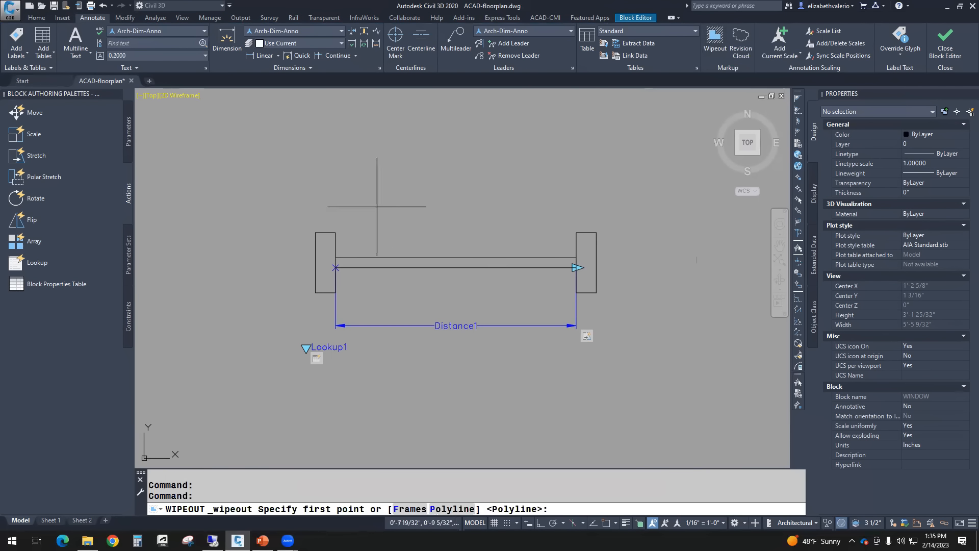
pyautogui.click(606, 523)
pyautogui.click(316, 232)
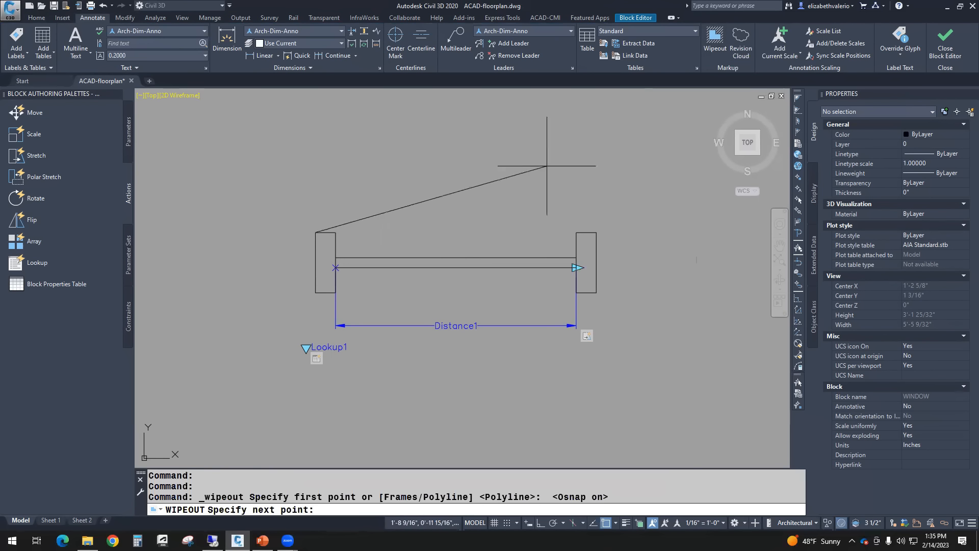
pyautogui.click(596, 232)
pyautogui.click(596, 293)
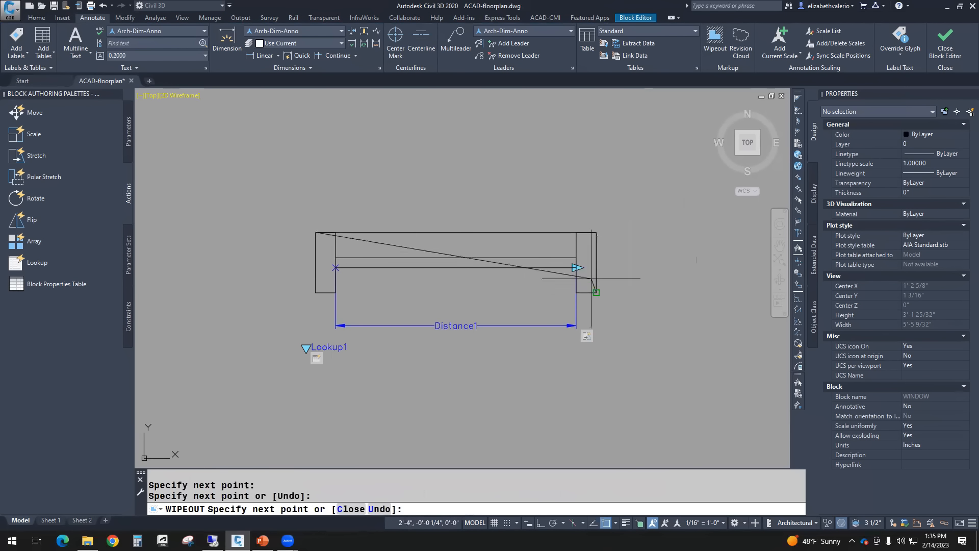
pyautogui.click(316, 293)
pyautogui.press('Return')
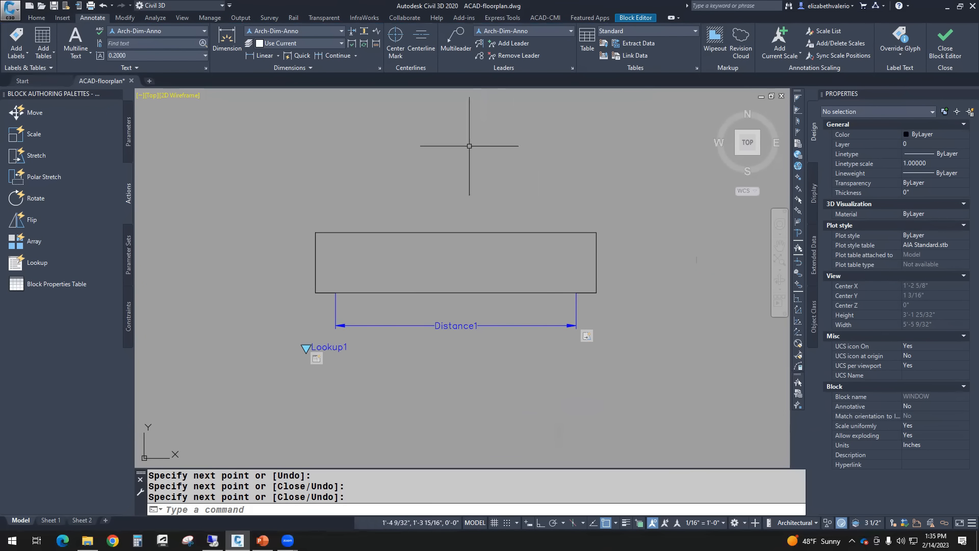
# - Select the wipeout and, with Ortho on, stretch both of its upper corners slightly above the jambs
pyautogui.click(463, 230)
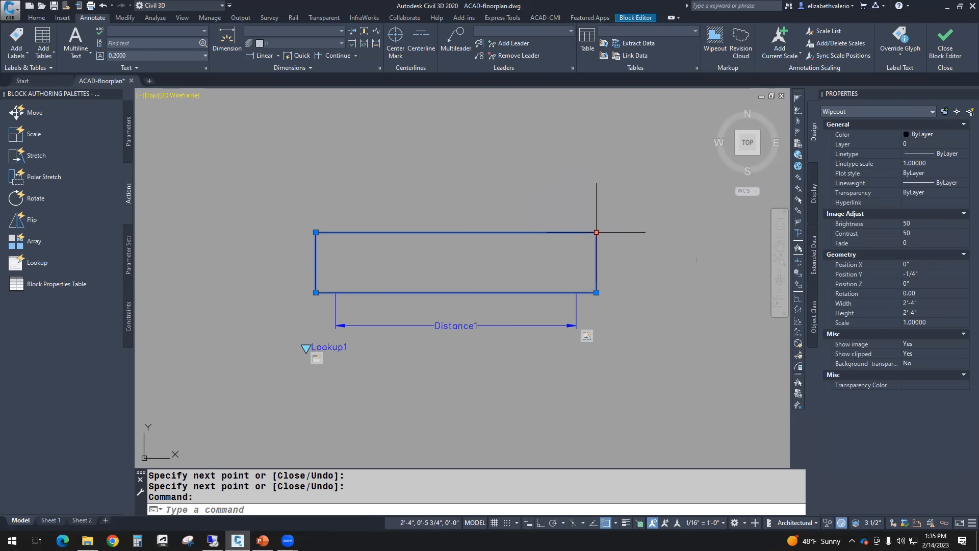
pyautogui.click(542, 526)
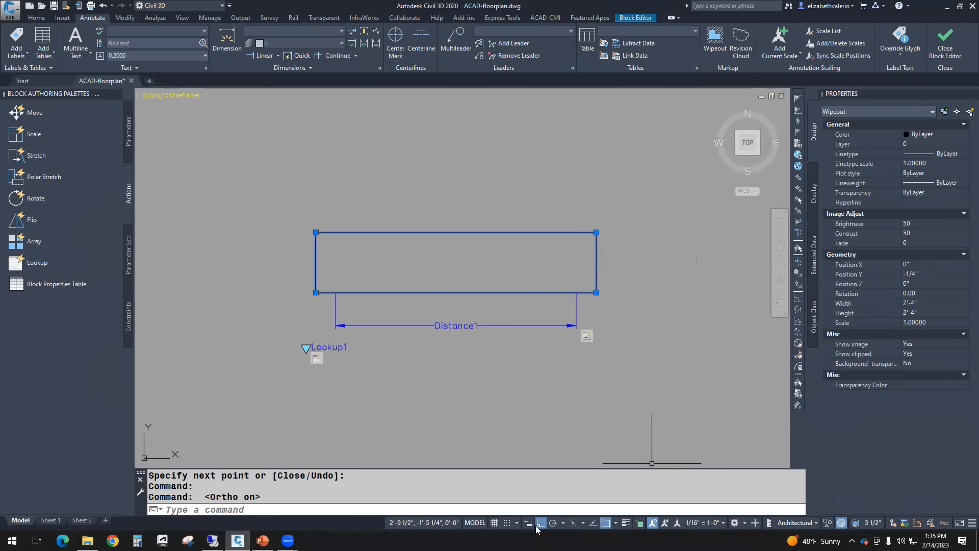
pyautogui.click(597, 232)
pyautogui.click(596, 226)
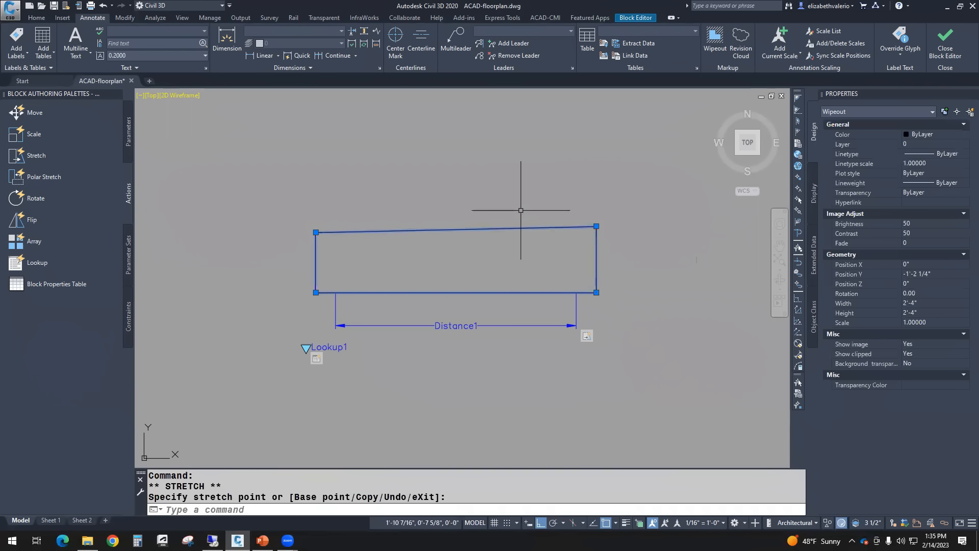
pyautogui.click(316, 232)
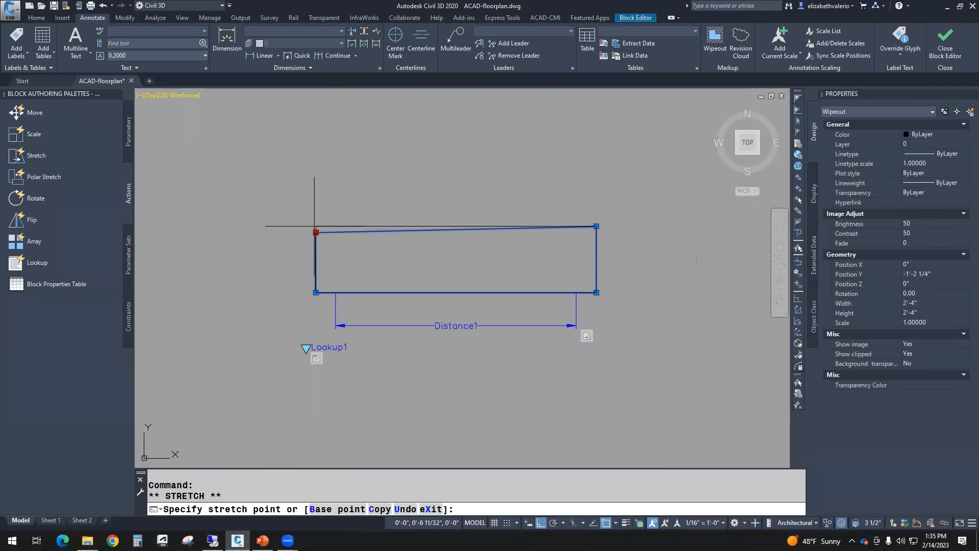
pyautogui.click(314, 226)
# - Stretch both lower corners of the wipeout slightly below the jambs
pyautogui.click(596, 292)
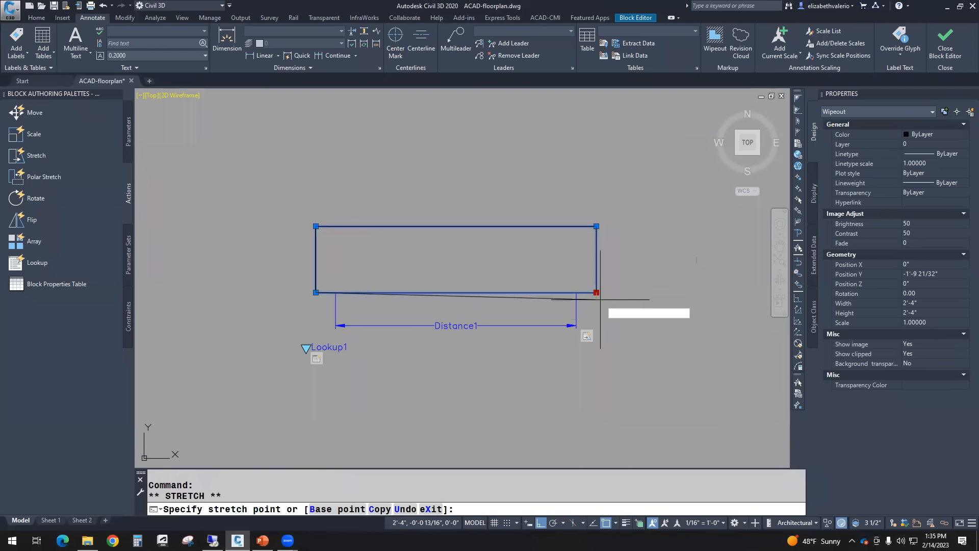
pyautogui.click(597, 298)
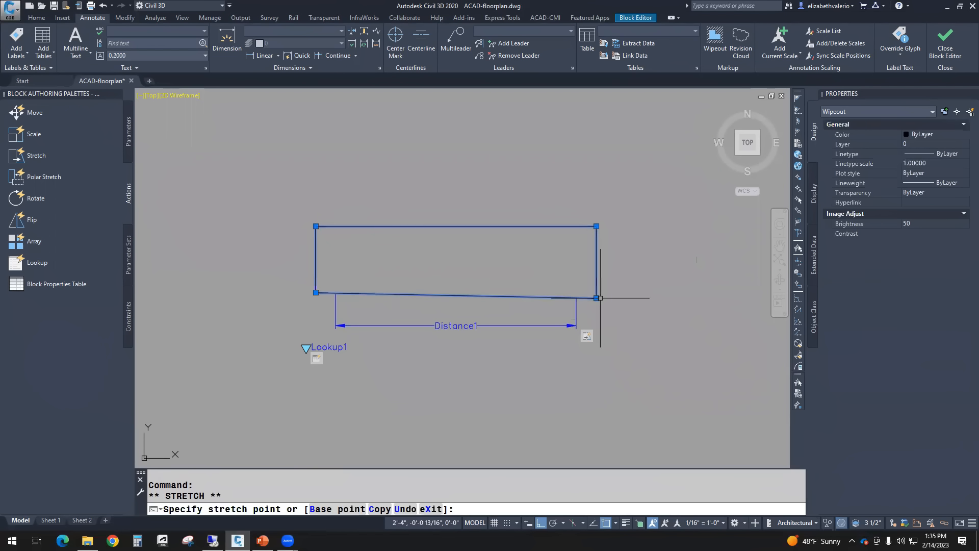
pyautogui.click(316, 292)
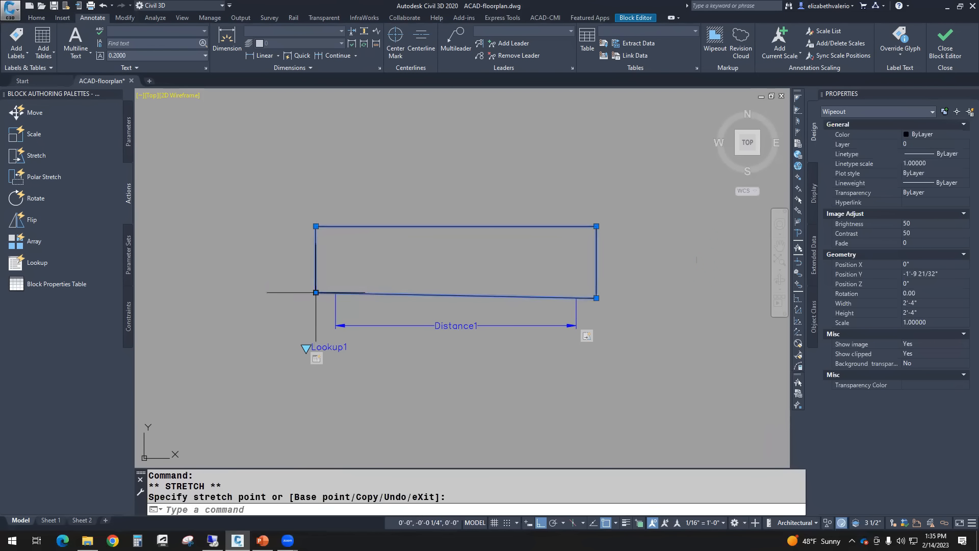
pyautogui.scroll(4, 316, 301)
pyautogui.click(315, 303)
pyautogui.scroll(-4, 316, 303)
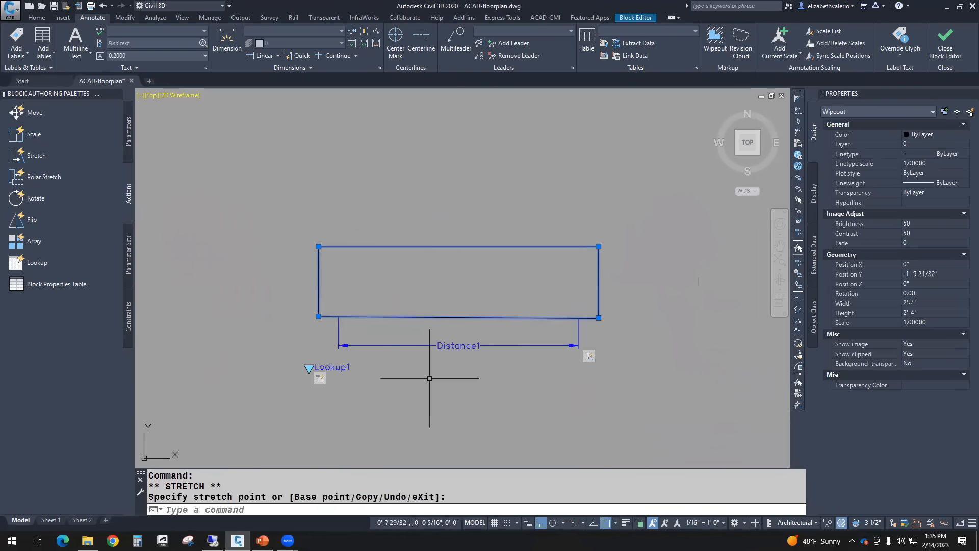
# - Send the wipeout to the back of the display order, behind the window linework
pyautogui.rightClick(605, 173)
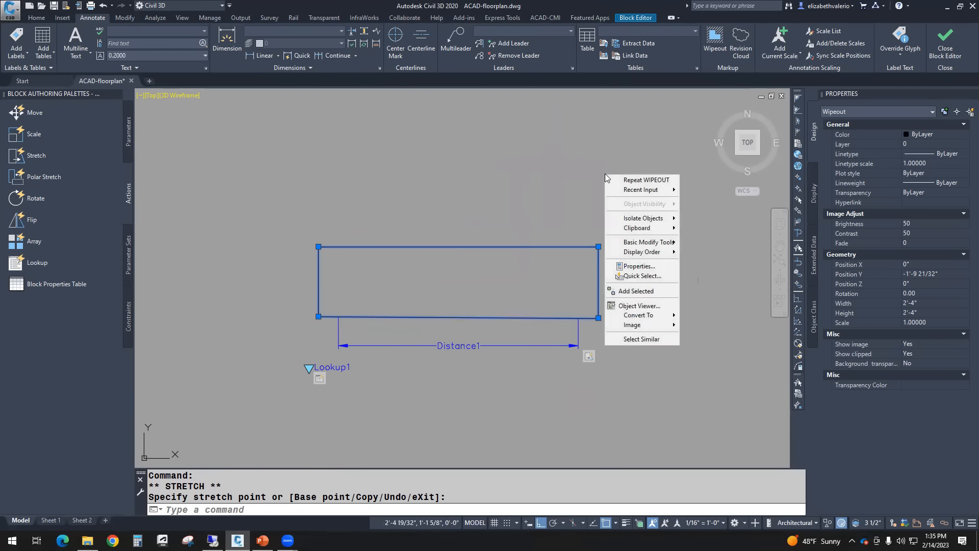
pyautogui.moveTo(660, 252)
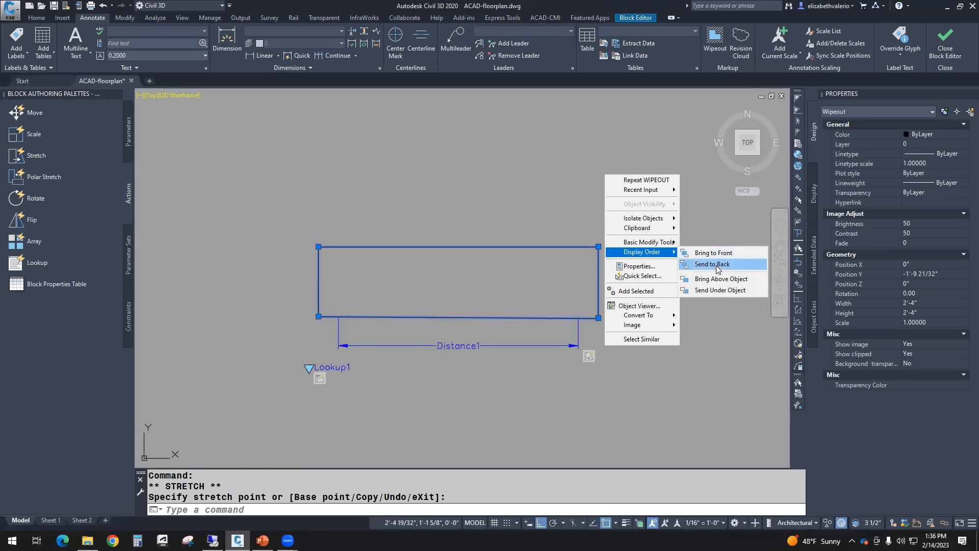
pyautogui.click(716, 265)
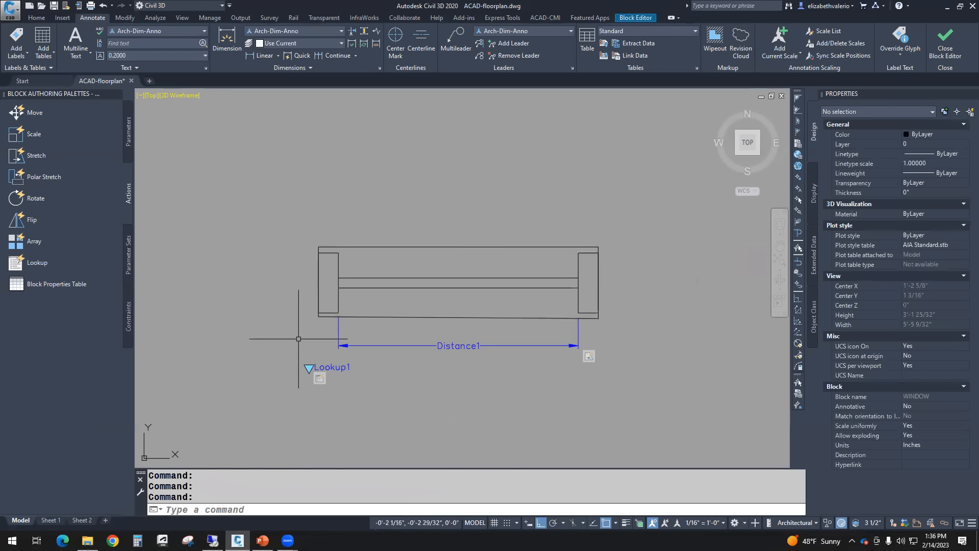
# - With object snap off, level the wipeout's bottom edge by stretching its lower-left corner, and close the Block Editor, saving the changes
pyautogui.scroll(2, 326, 324)
pyautogui.moveTo(326, 318); pyautogui.dragTo(264, 316, button='middle')
pyautogui.click(251, 312)
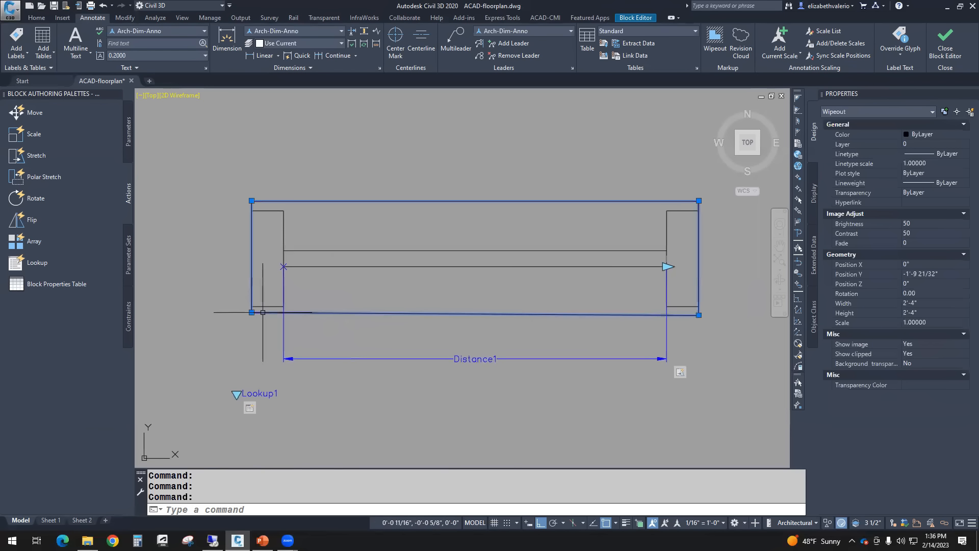
pyautogui.click(252, 312)
pyautogui.press('F3')
pyautogui.press('Escape')
pyautogui.press('Escape')
pyautogui.scroll(-2, 422, 347)
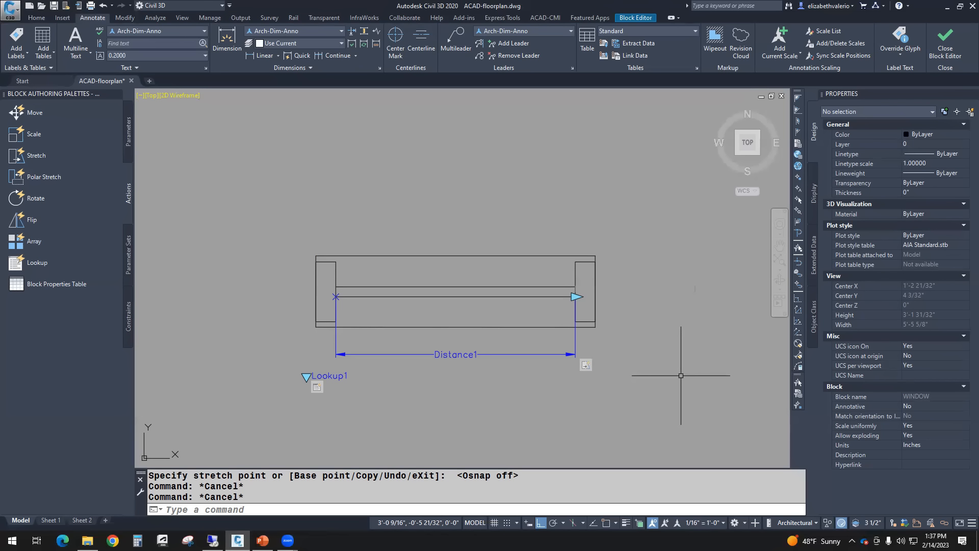
pyautogui.press('Escape')
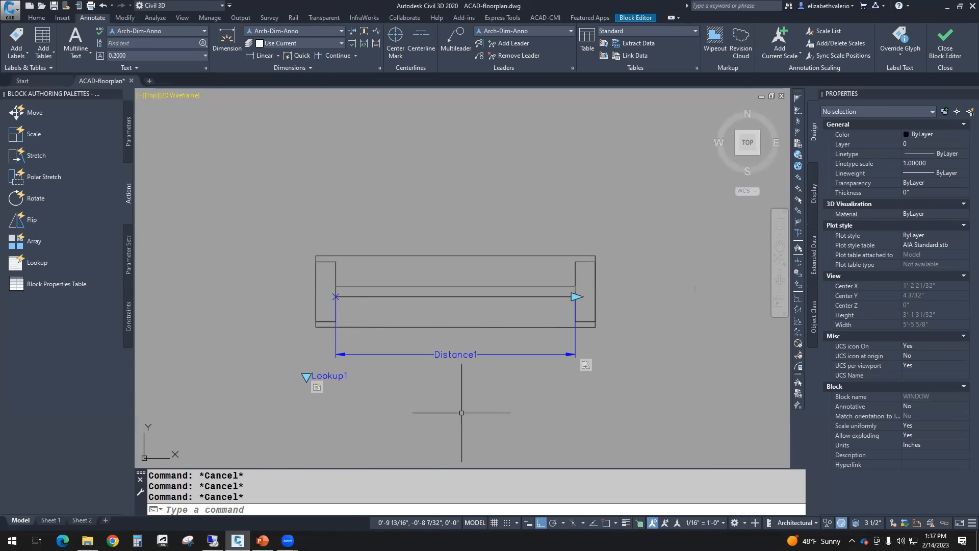
pyautogui.click(946, 46)
pyautogui.click(461, 260)
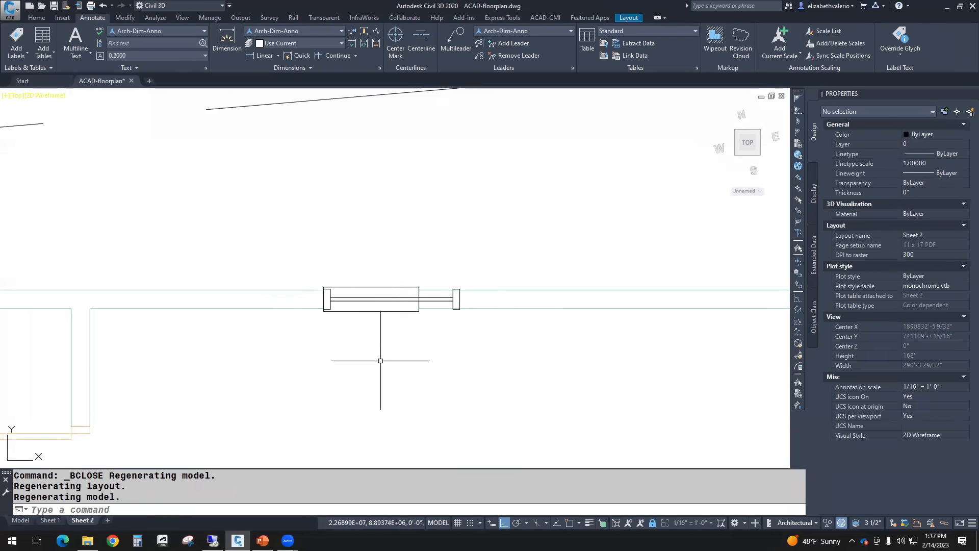
# - Test the window inserted in the wall by switching its lookup through the 36", 48" and 60" WINDOW sizes
pyautogui.scroll(1, 381, 361)
pyautogui.click(390, 244)
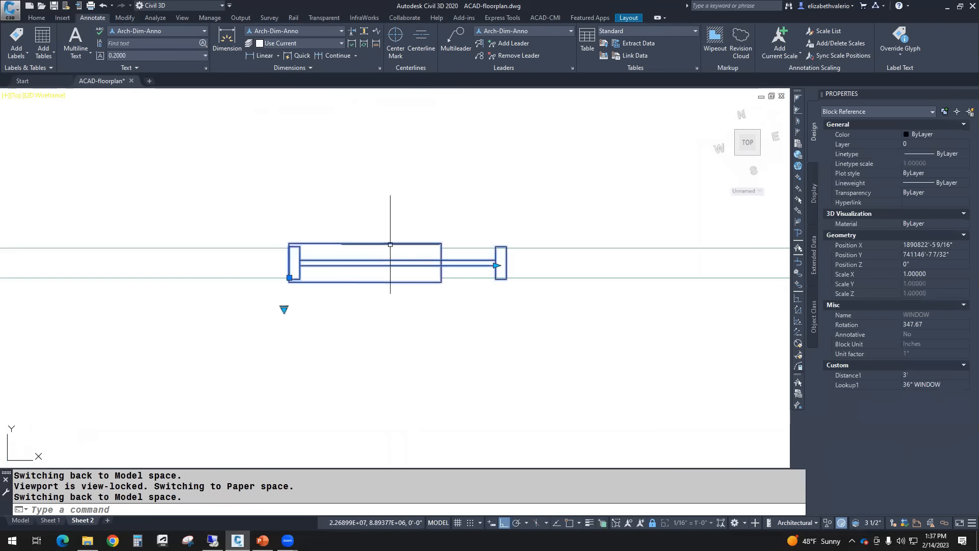
pyautogui.click(285, 310)
pyautogui.click(326, 347)
pyautogui.click(284, 309)
pyautogui.click(294, 330)
pyautogui.click(284, 310)
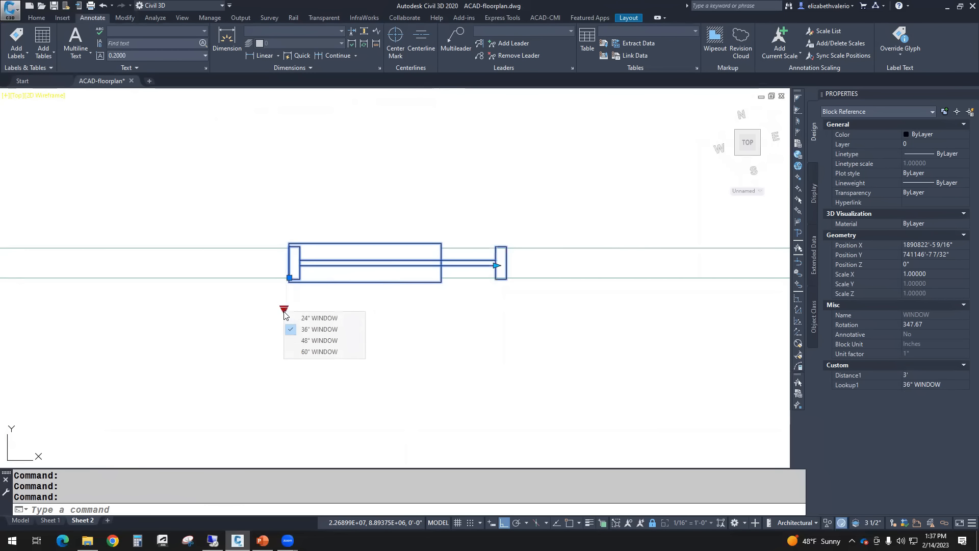
pyautogui.click(289, 339)
pyautogui.click(285, 310)
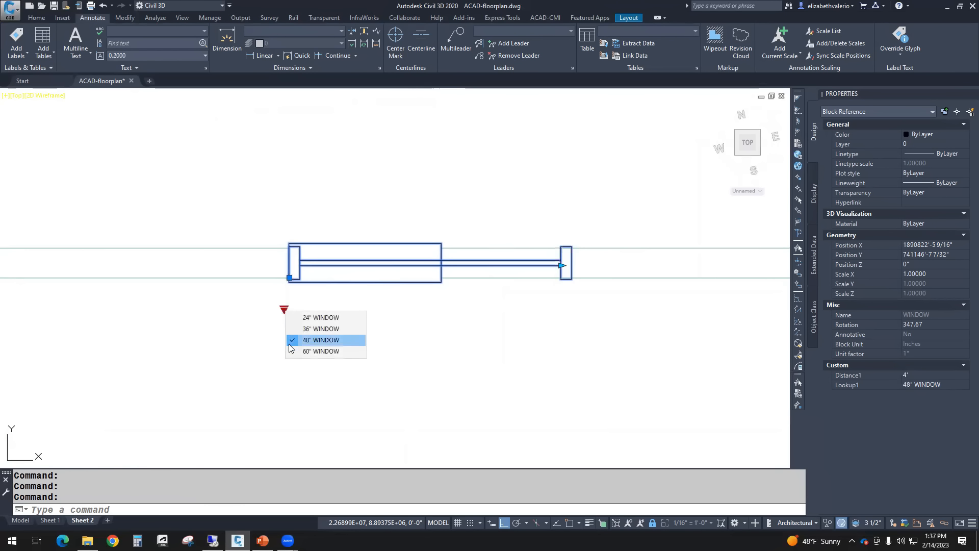
pyautogui.click(301, 349)
# - Reopen the selected window block in the Block Editor and regenerate the display
pyautogui.rightClick(448, 372)
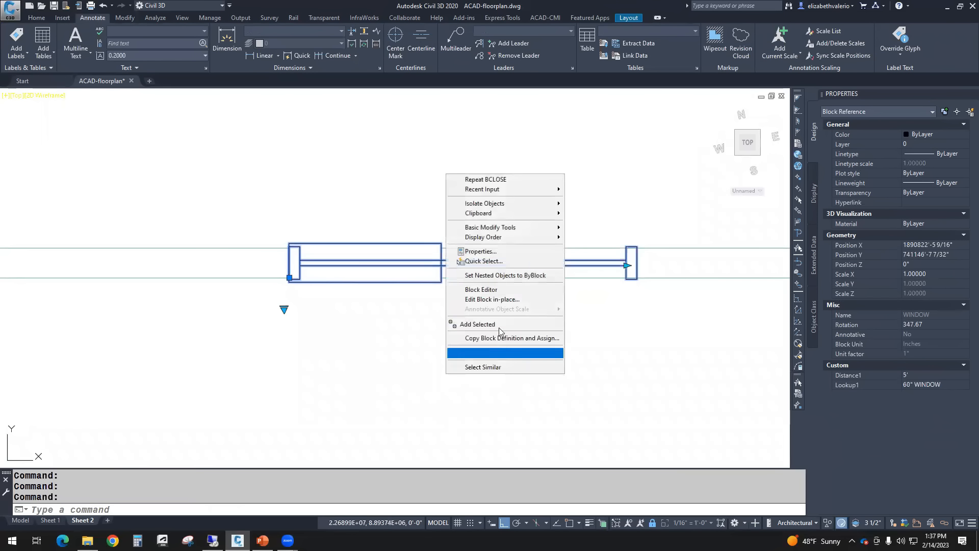
pyautogui.click(482, 289)
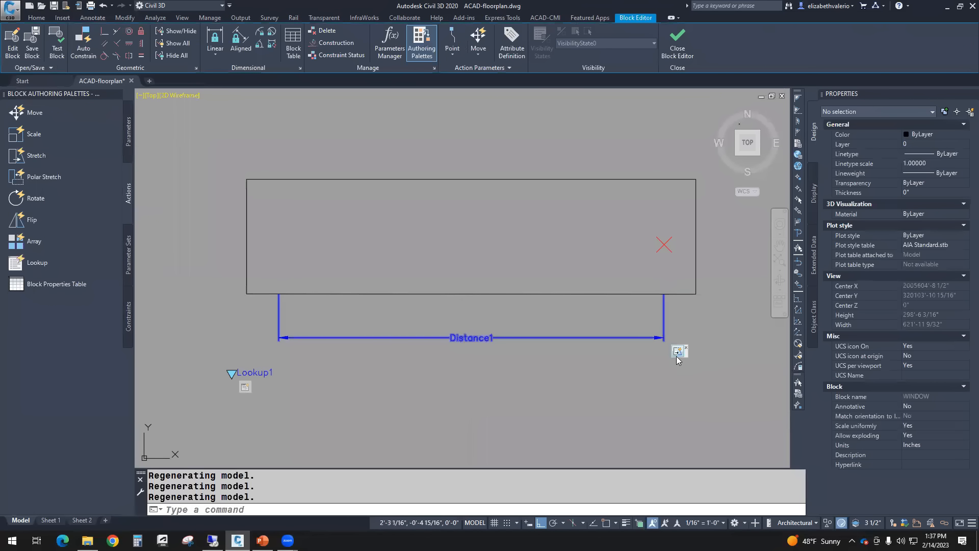
pyautogui.press('Escape')
pyautogui.press('Escape')
pyautogui.scroll(-2, 626, 389)
pyautogui.moveTo(623, 390); pyautogui.dragTo(549, 357, button='middle')
pyautogui.write('REA')
pyautogui.press('Return')
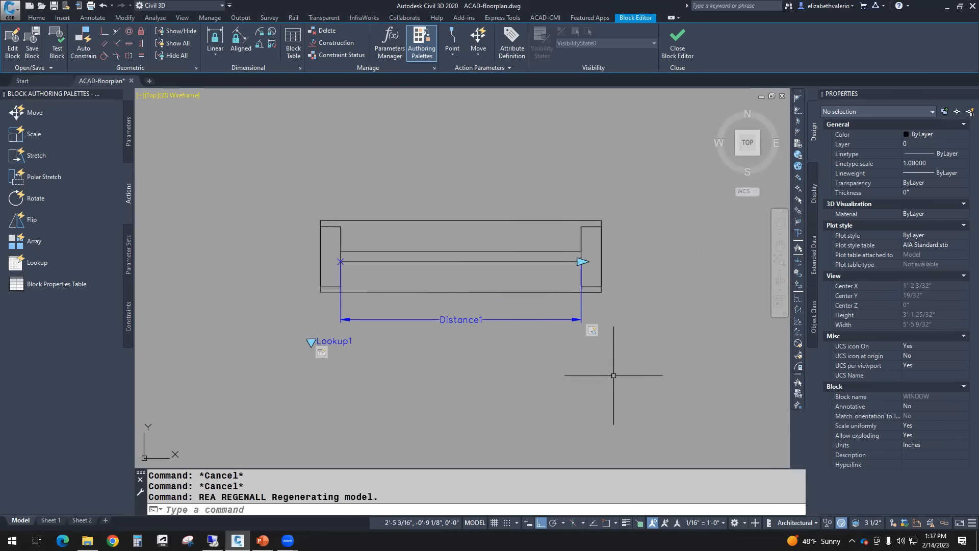
# - Modify the Stretch action's selection set, framing the window's right end and adding the wipeout, and close the Block Editor, saving the changes
pyautogui.moveTo(612, 367)
pyautogui.mouseDown(button='middle')
pyautogui.moveTo(578, 346)
pyautogui.moveTo(579, 360)
pyautogui.mouseUp(button='middle')
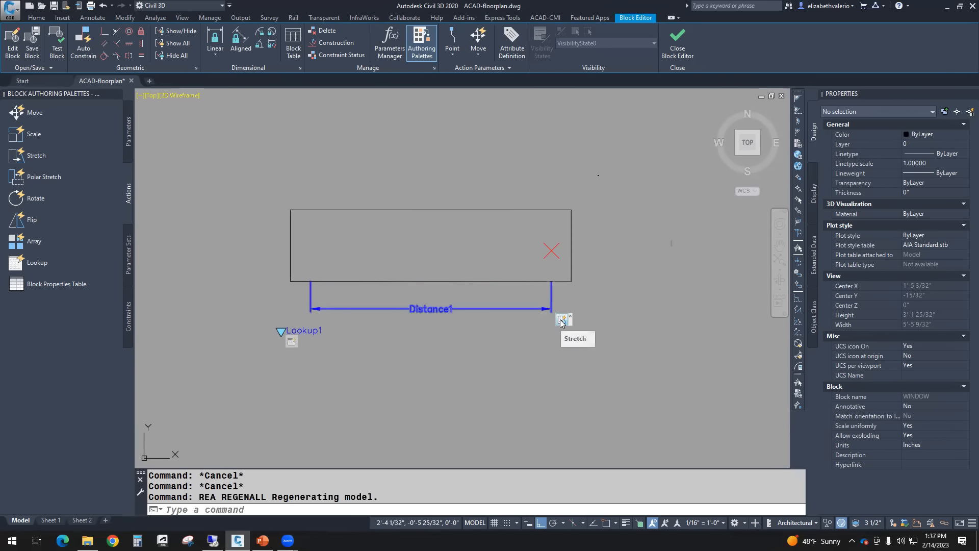
pyautogui.click(561, 322)
pyautogui.rightClick(561, 322)
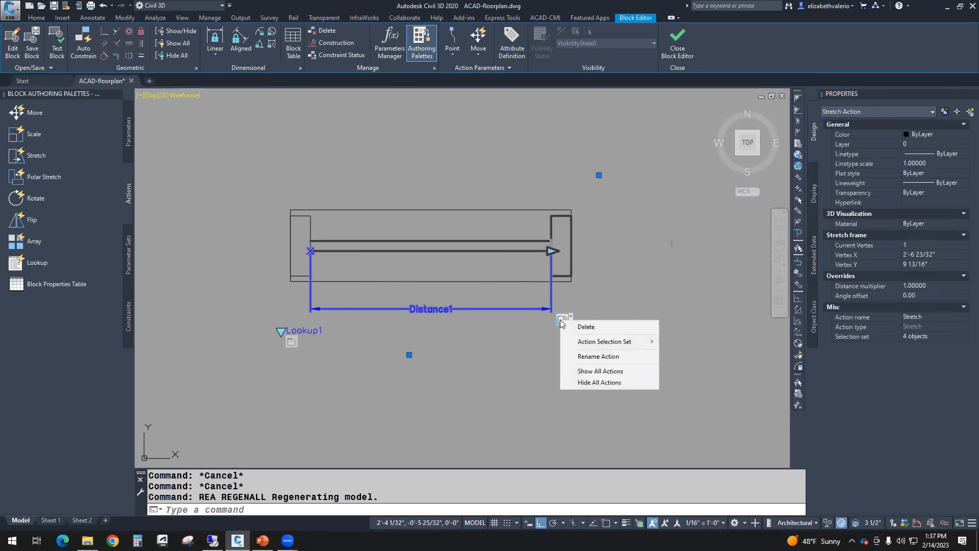
pyautogui.moveTo(595, 347)
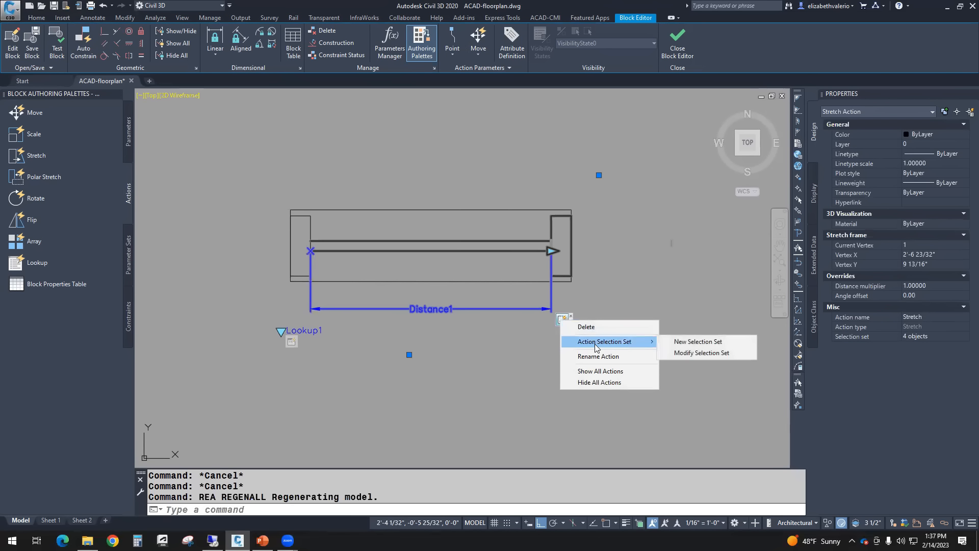
pyautogui.click(689, 353)
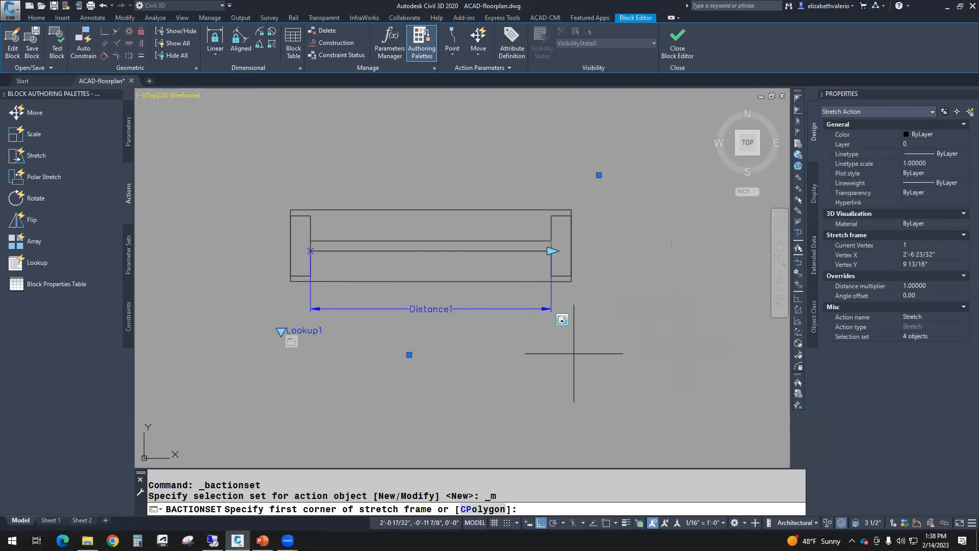
pyautogui.click(600, 194)
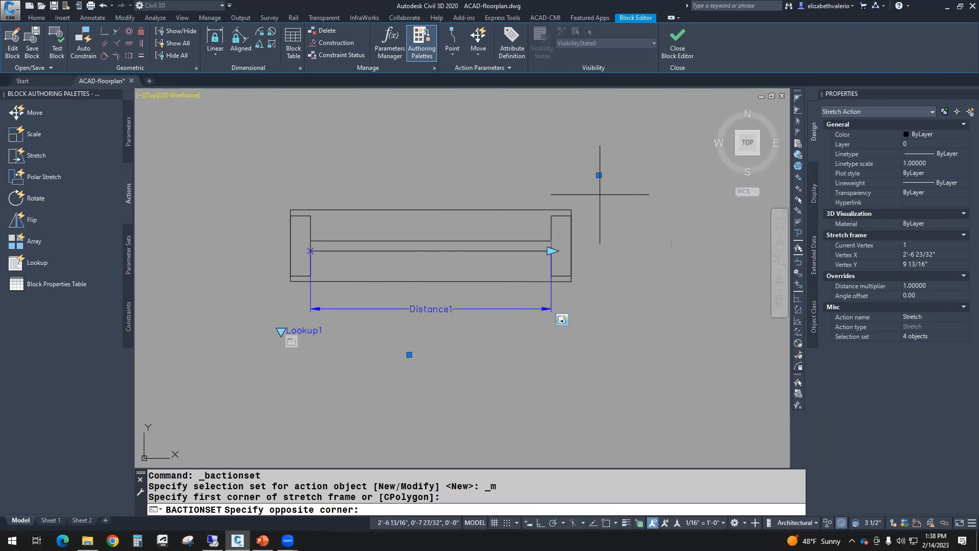
pyautogui.click(455, 371)
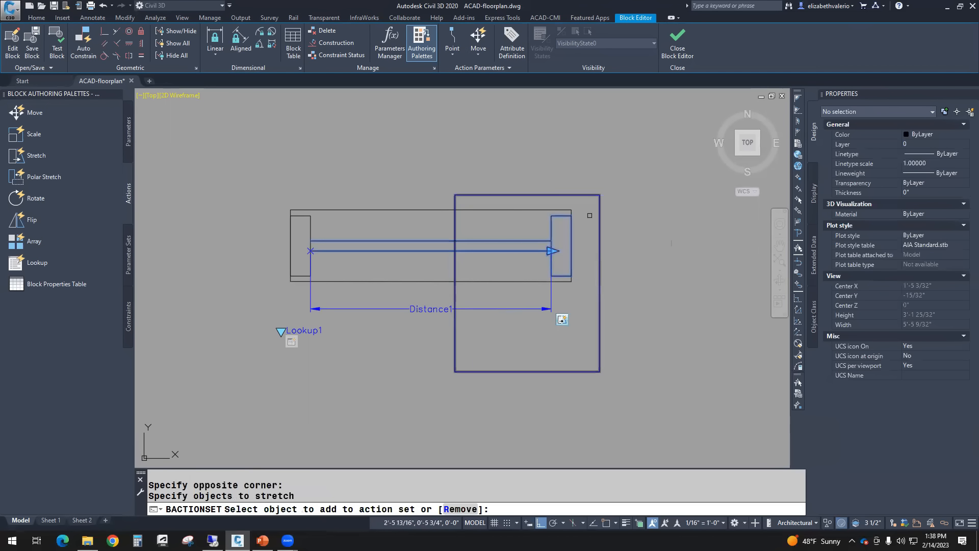
pyautogui.click(592, 200)
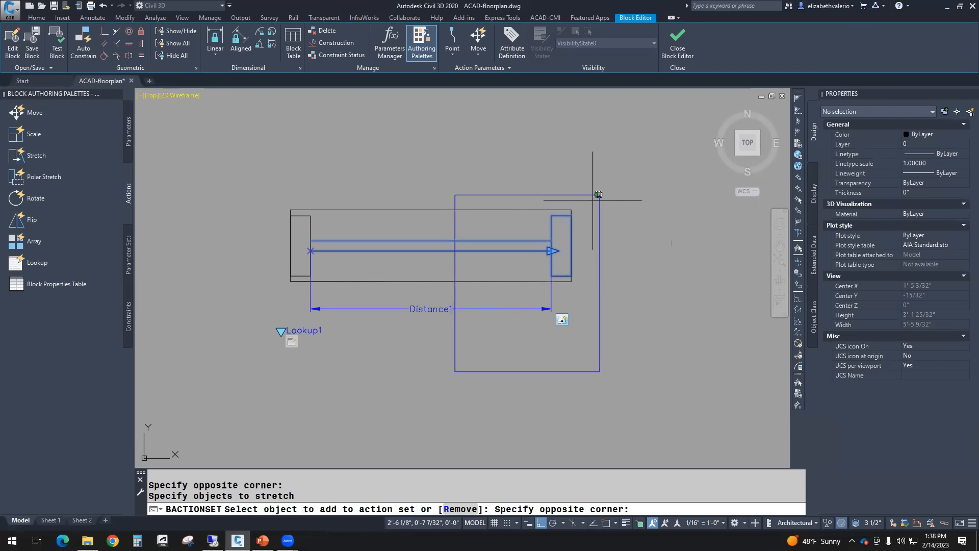
pyautogui.click(460, 365)
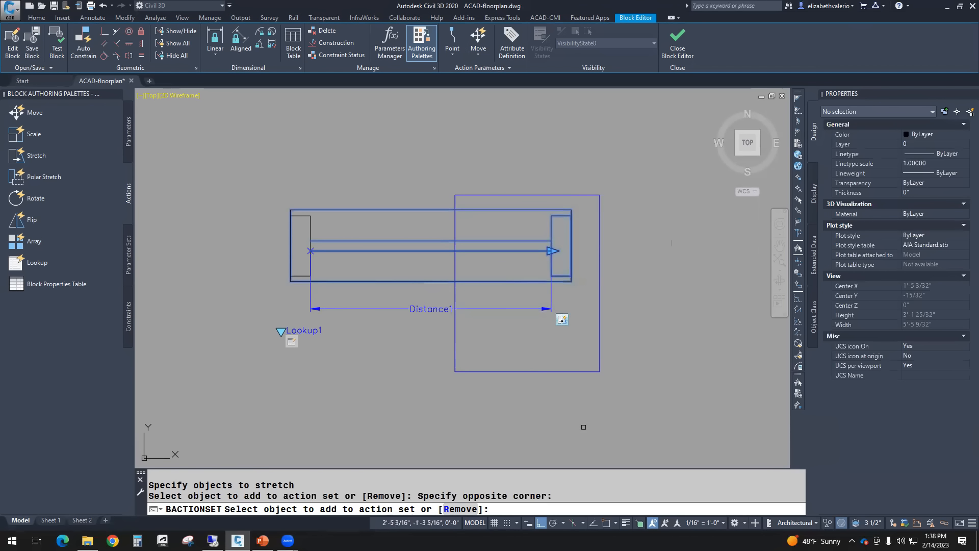
pyautogui.press('Return')
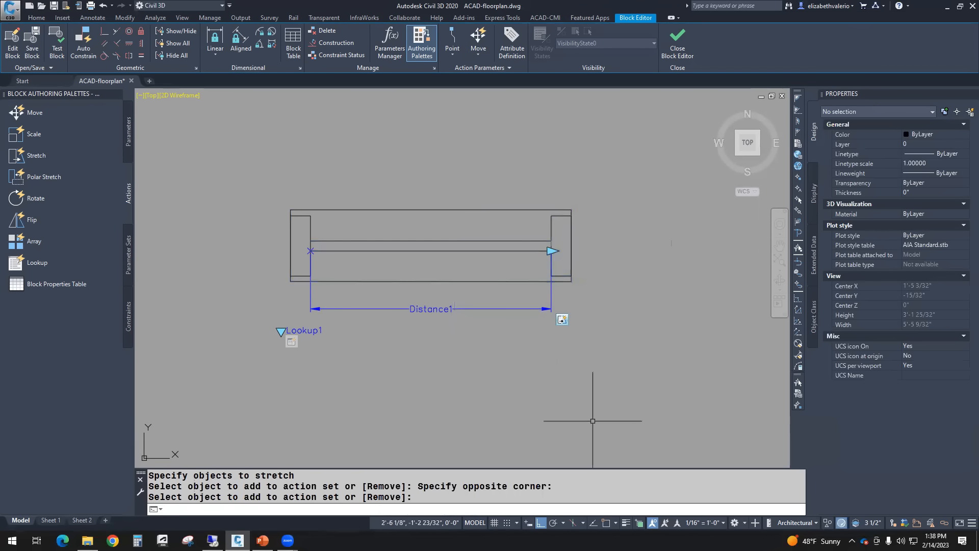
pyautogui.click(677, 41)
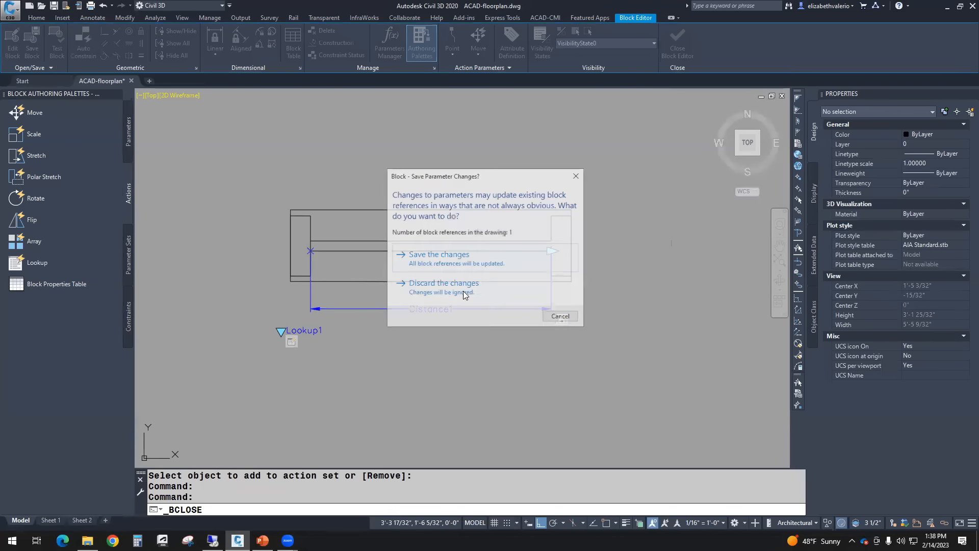
pyautogui.click(438, 255)
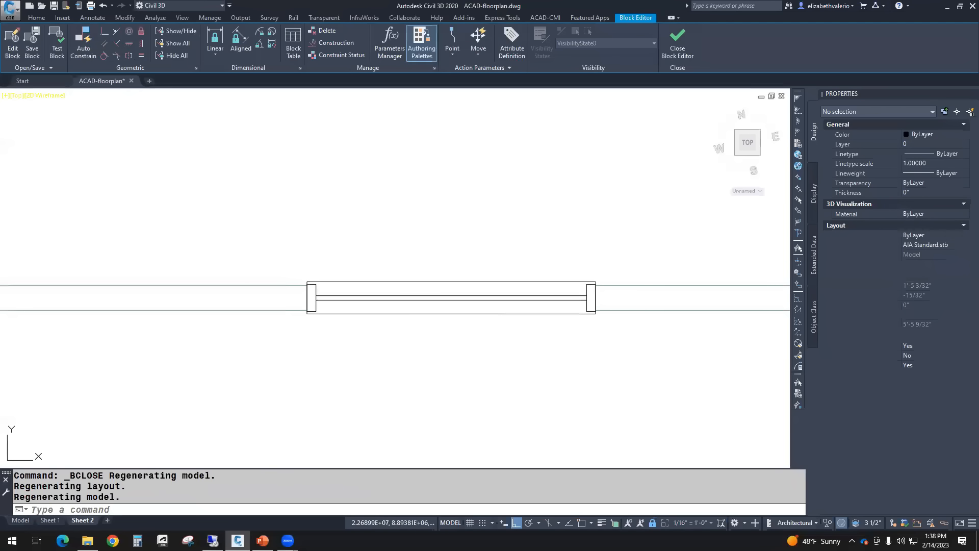
# - Check that the wipeout stretches with the window by switching the lookup to 36", 60" and 36" WINDOW, and clear the selection
pyautogui.click(474, 302)
pyautogui.click(459, 361)
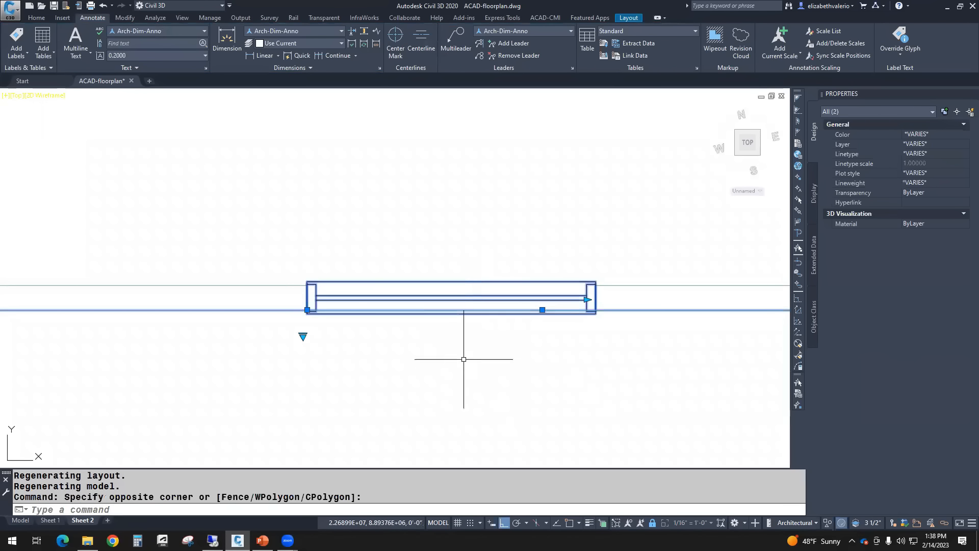
pyautogui.click(303, 337)
pyautogui.click(337, 354)
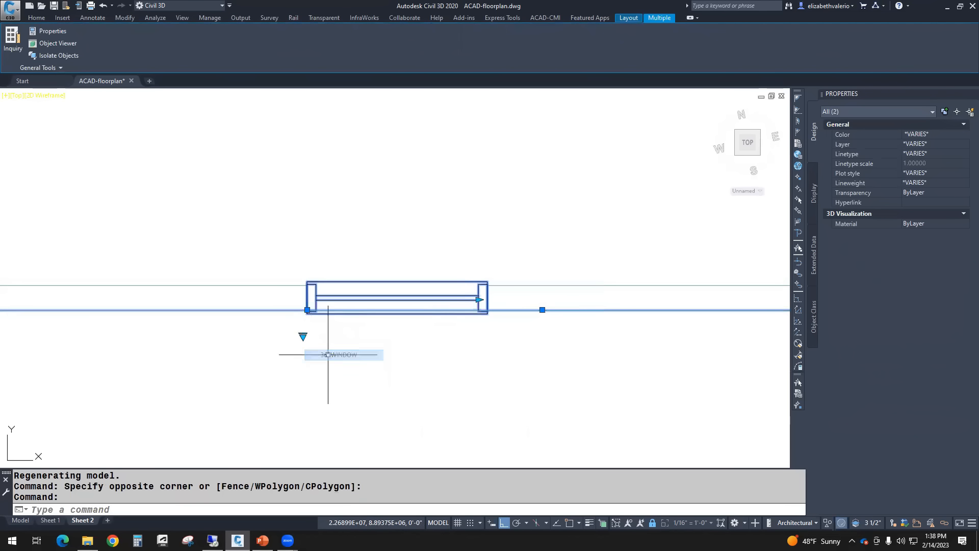
pyautogui.click(303, 337)
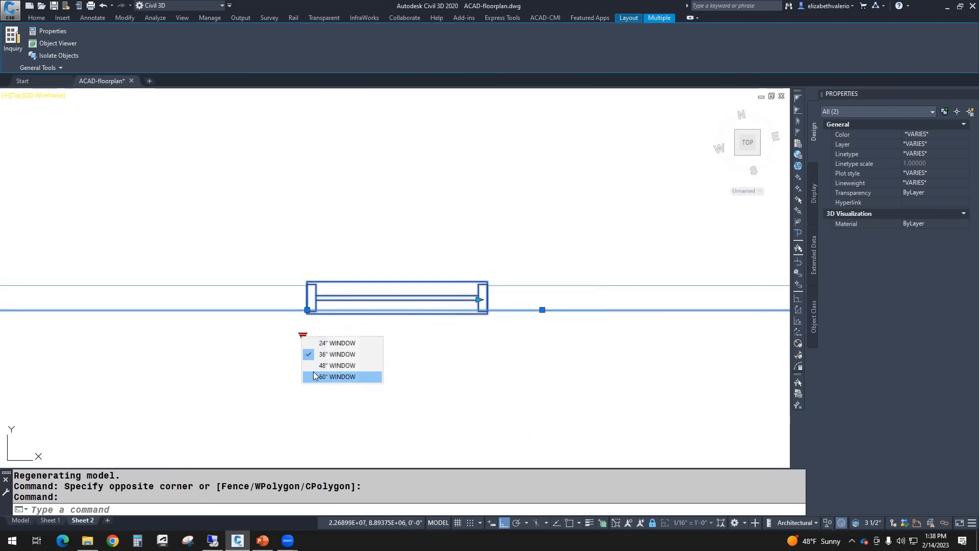
pyautogui.click(332, 376)
pyautogui.click(307, 338)
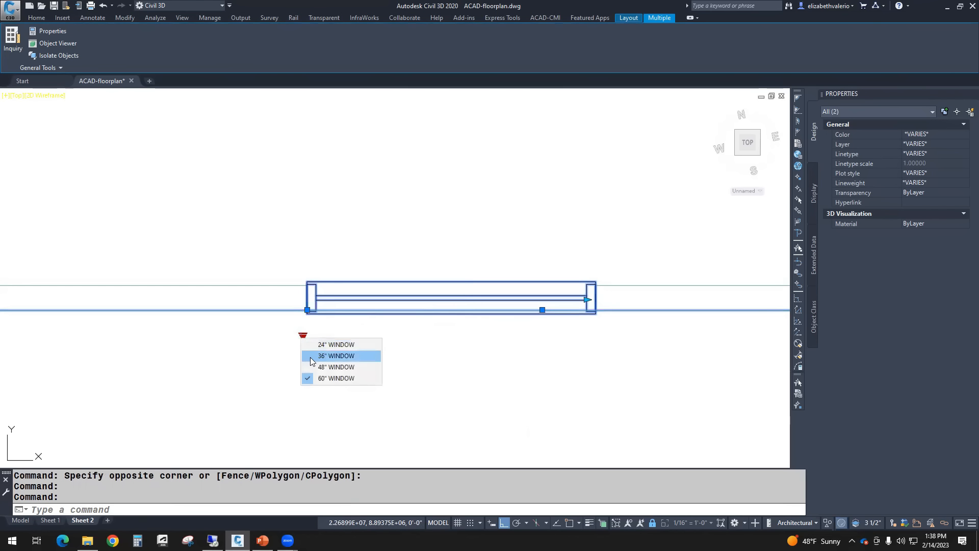
pyautogui.click(334, 355)
pyautogui.press('Escape')
pyautogui.press('Escape')
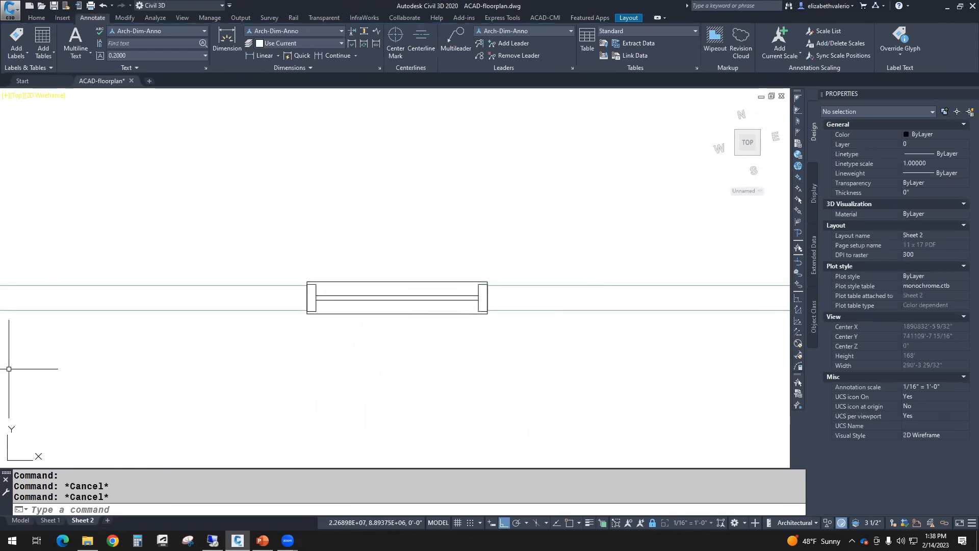
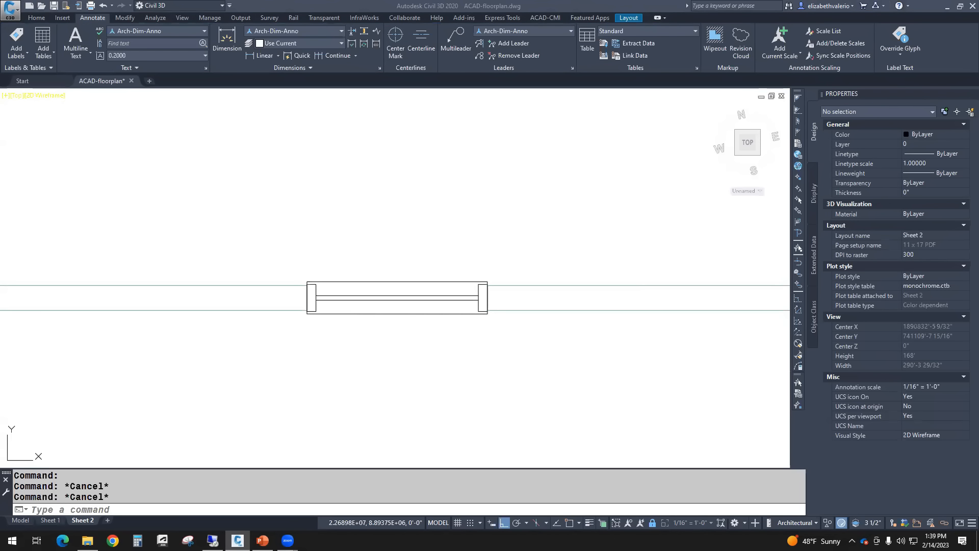
# - Set the WIPEOUTFRAME variable to 0 to hide the wipeout frames
pyautogui.click(192, 512)
pyautogui.write('WIPEOUTFRAME')
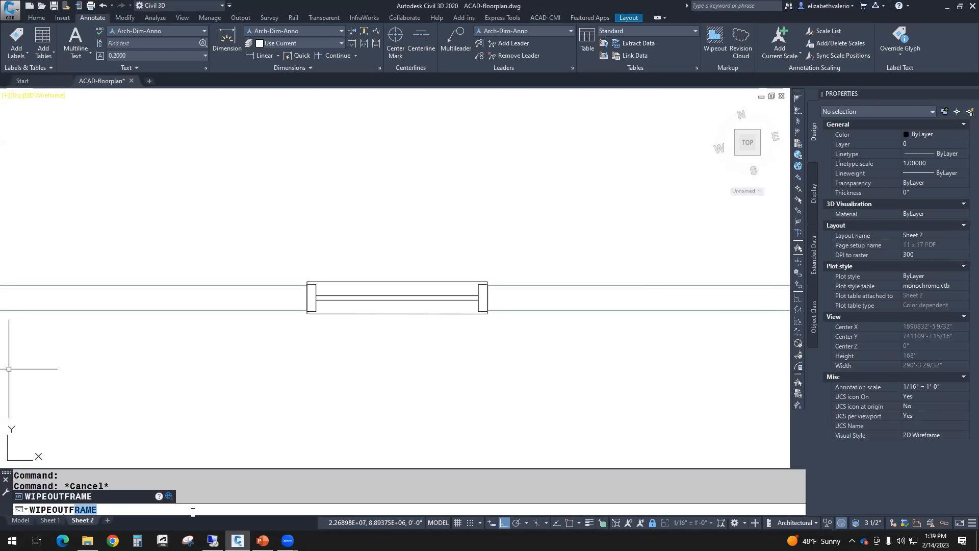
pyautogui.press('Return')
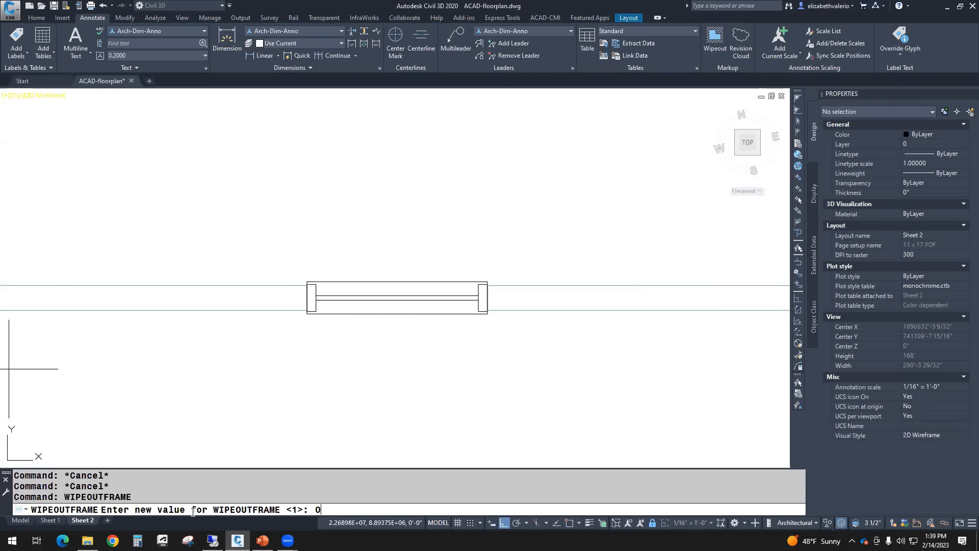
pyautogui.press('Return')
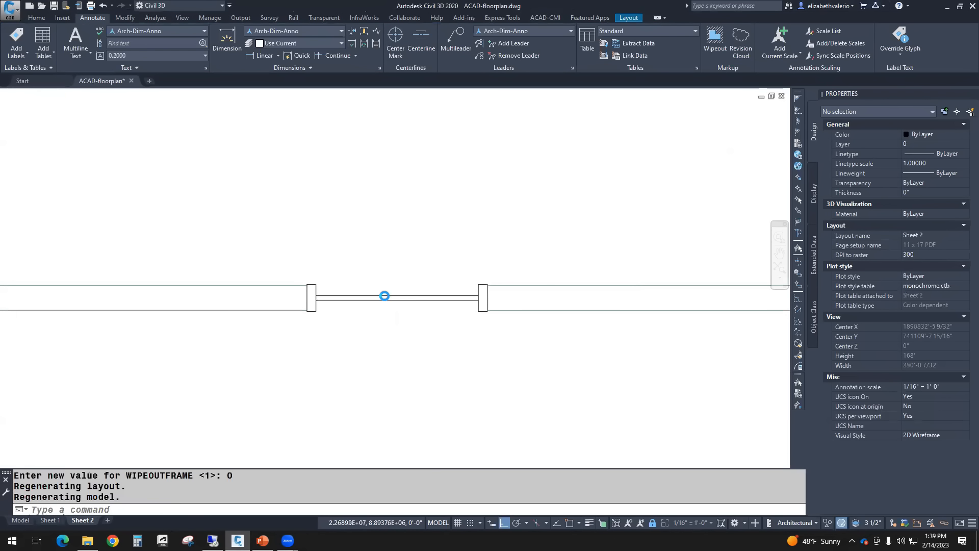
# - Set the wall window's lookup to 60" WINDOW, clear the selection and review it in the floor plan
pyautogui.moveTo(385, 296); pyautogui.dragTo(385, 257, button='middle')
pyautogui.scroll(1, 388, 281)
pyautogui.click(387, 247)
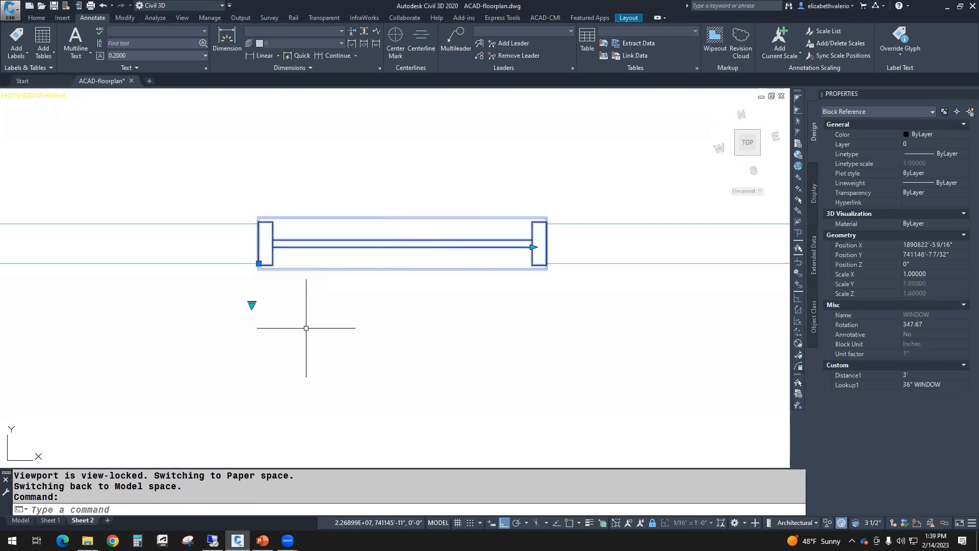
pyautogui.click(252, 305)
pyautogui.click(276, 346)
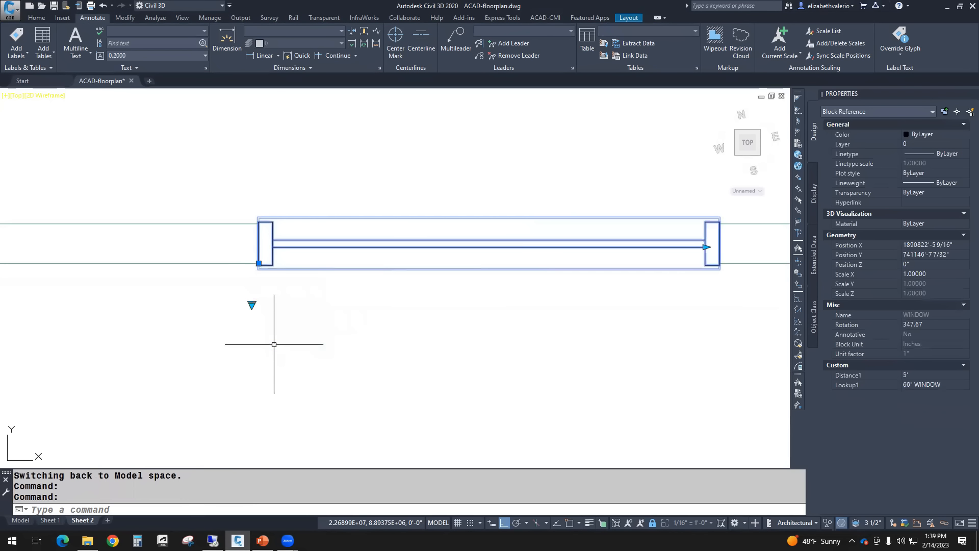
pyautogui.press('Escape')
pyautogui.press('Escape')
pyautogui.scroll(-3, 364, 311)
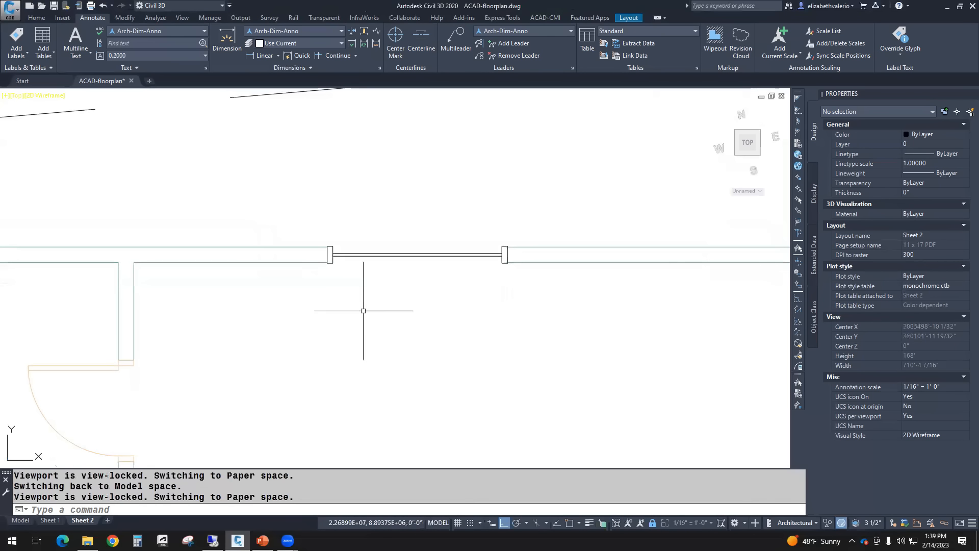
pyautogui.scroll(-5, 363, 310)
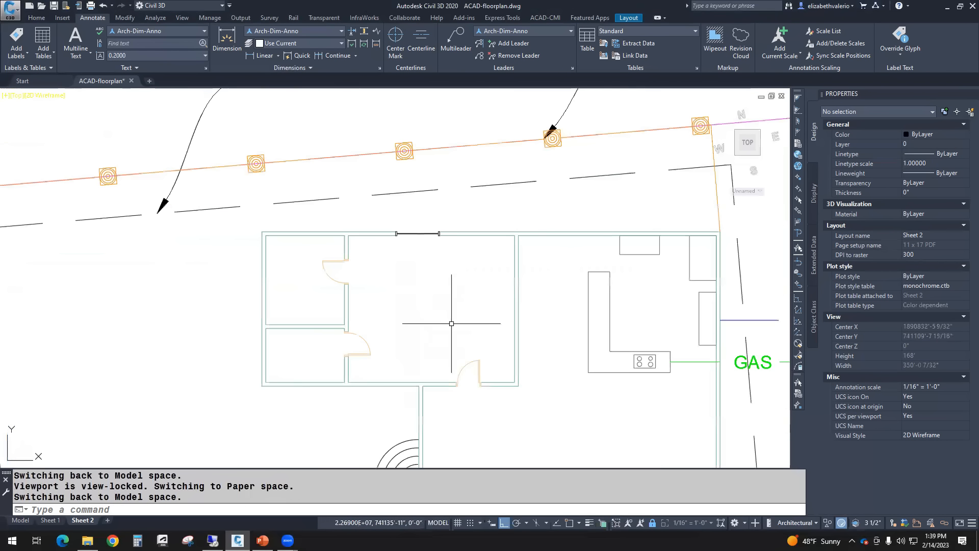
# - Insert the 24" WINDOW block on the south wall of the southwest room, using the Nearest object snap with Ortho off
pyautogui.scroll(-5, 459, 327)
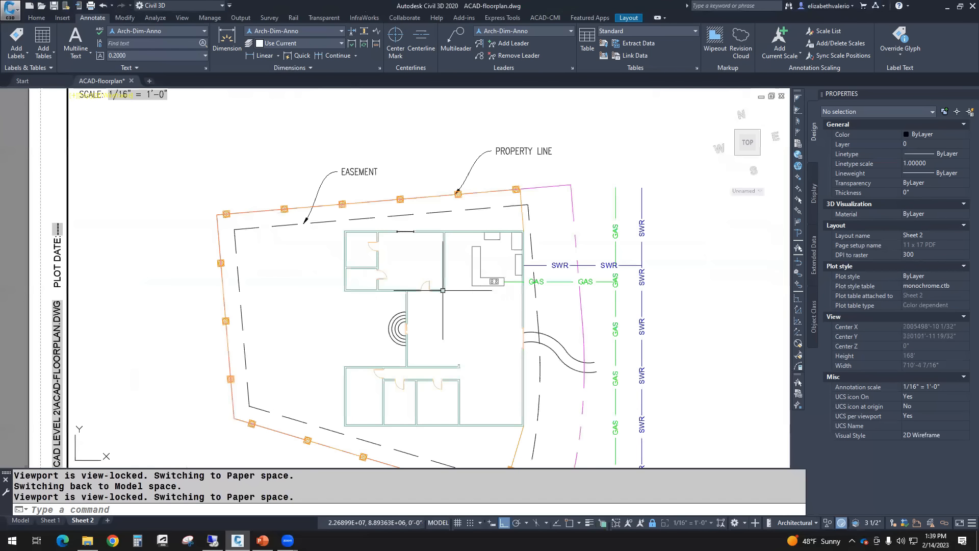
pyautogui.moveTo(481, 330); pyautogui.dragTo(466, 301, button='middle')
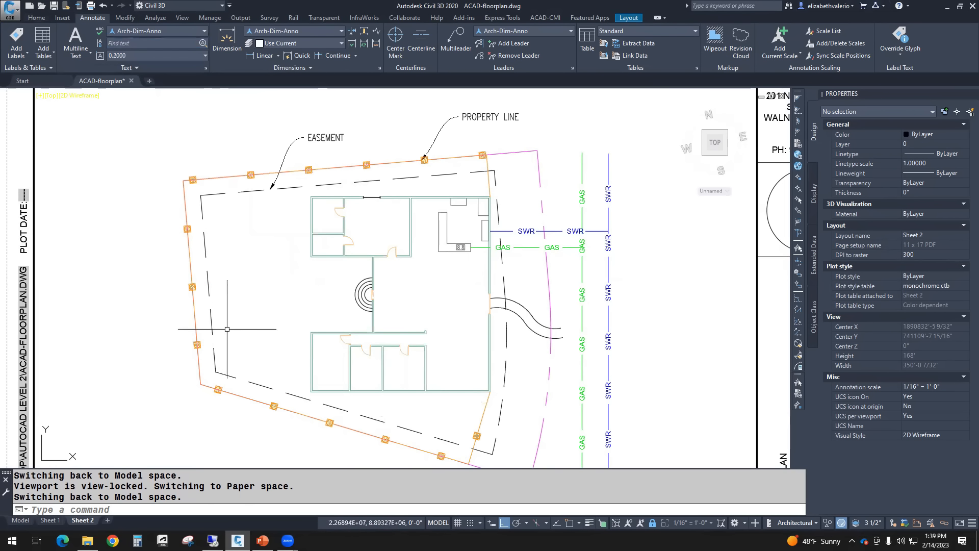
pyautogui.click(63, 18)
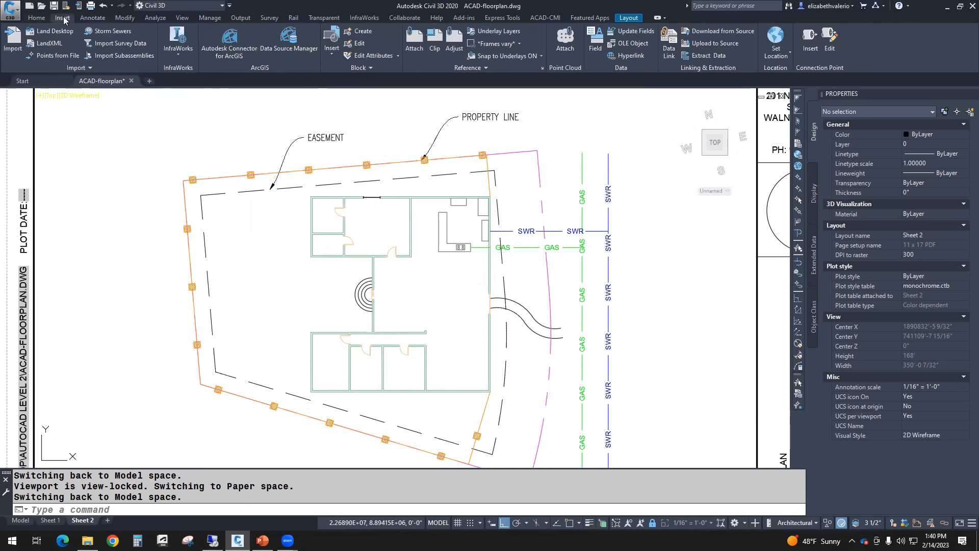
pyautogui.click(336, 57)
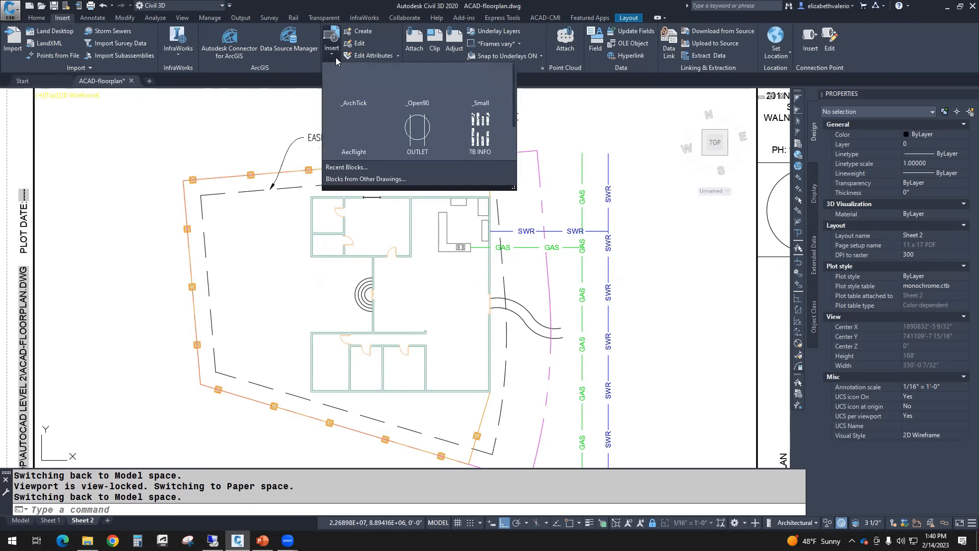
pyautogui.scroll(-1, 342, 135)
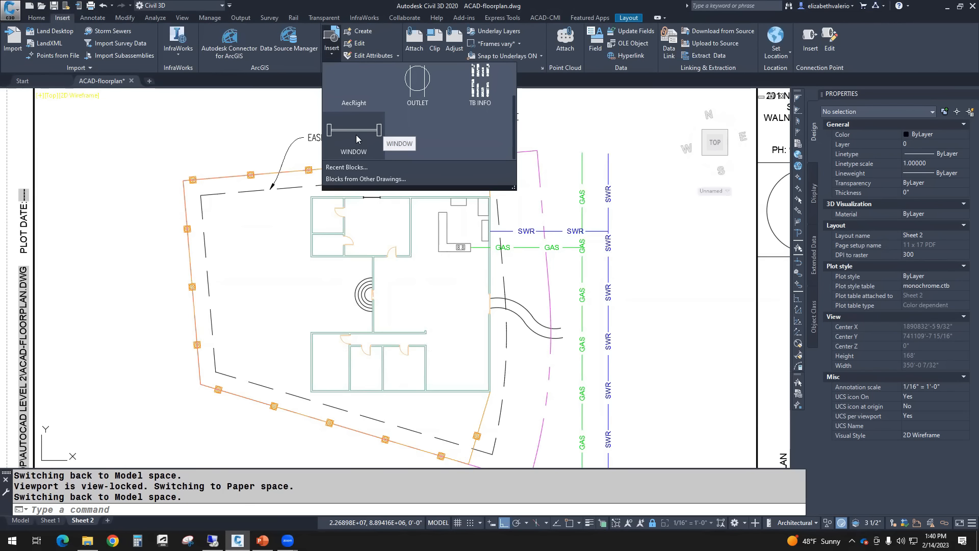
pyautogui.click(358, 138)
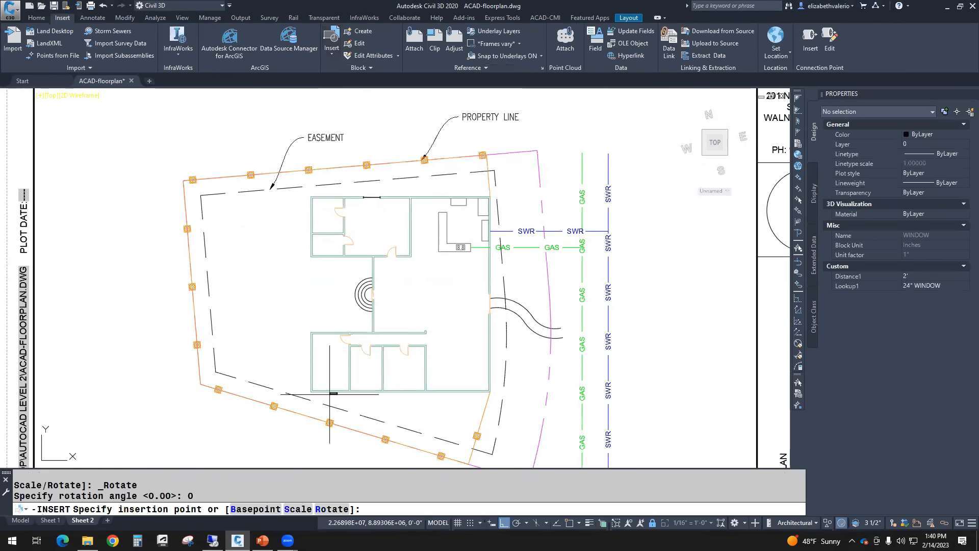
pyautogui.scroll(4, 335, 404)
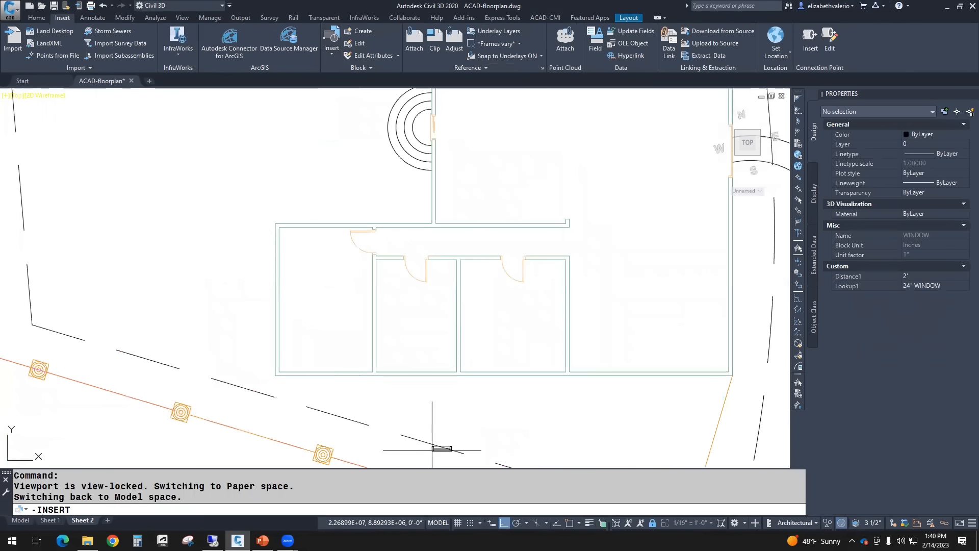
pyautogui.click(574, 523)
pyautogui.click(579, 524)
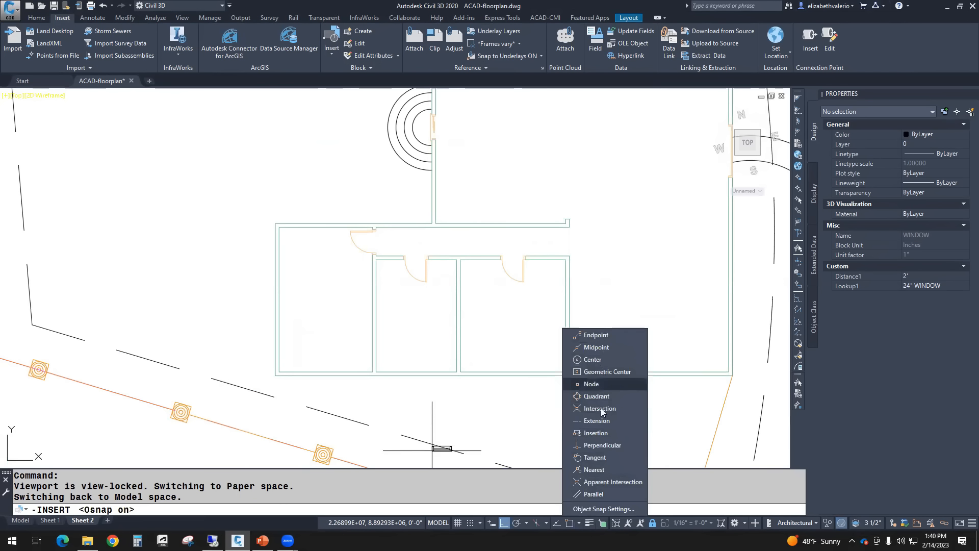
pyautogui.click(606, 471)
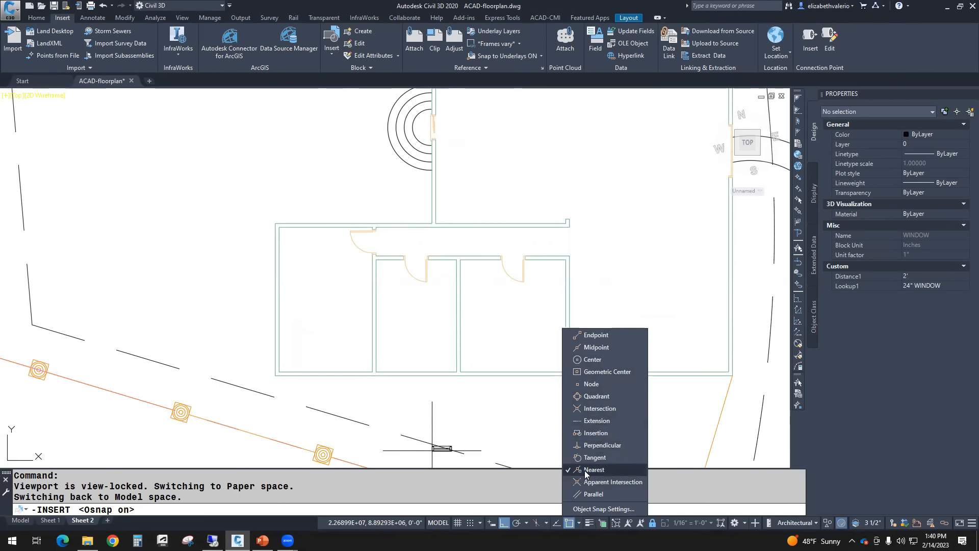
pyautogui.click(328, 393)
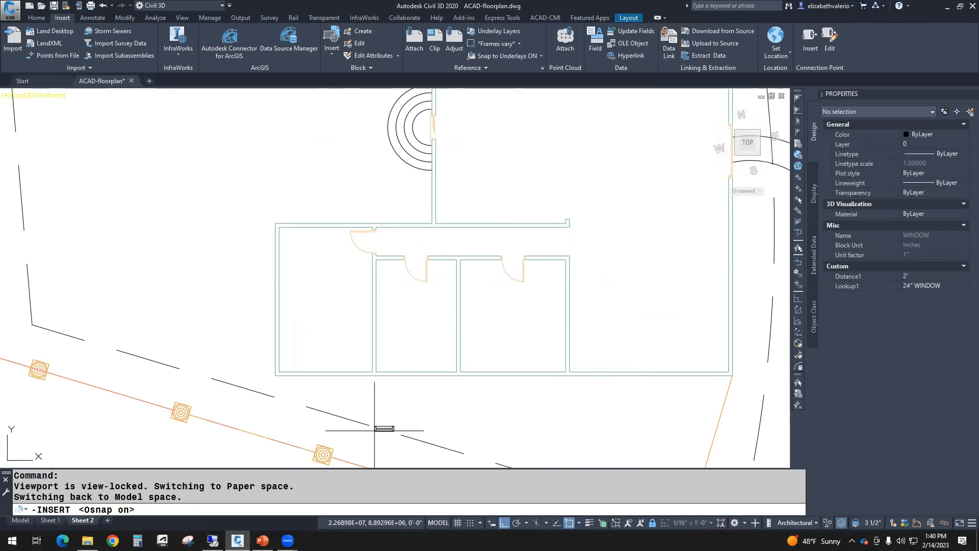
pyautogui.click(505, 526)
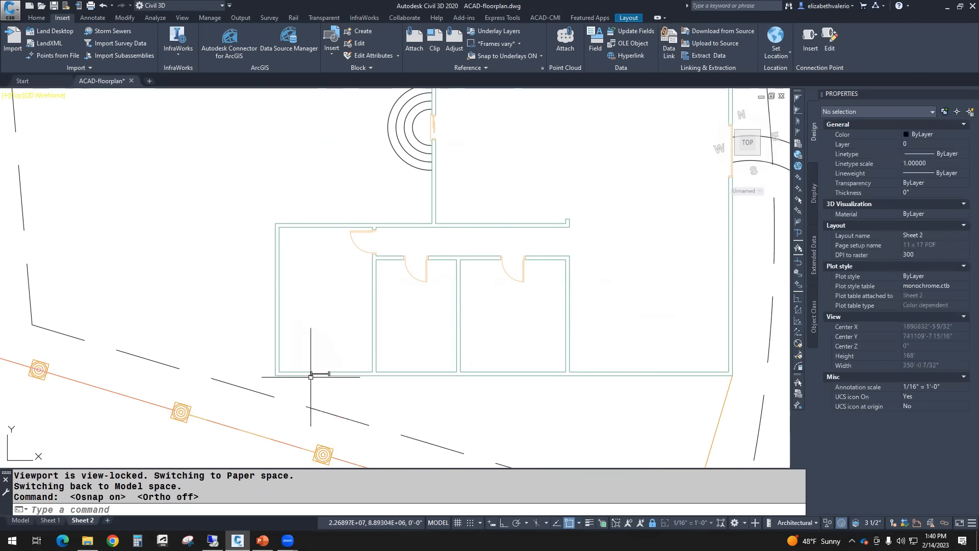
# - Copy the window along the south wall, placing one in each of the two small middle rooms and two in the large east room
pyautogui.click(567, 359)
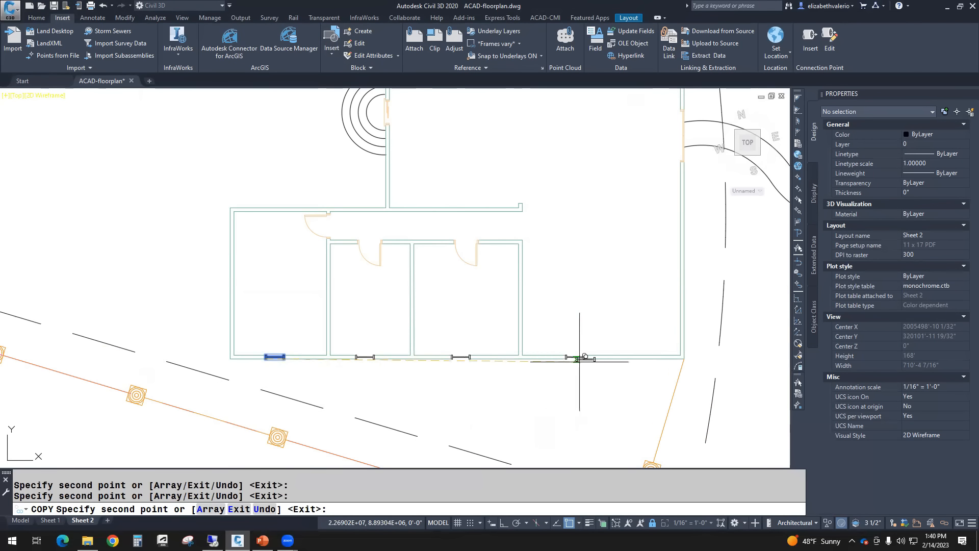
pyautogui.click(635, 359)
pyautogui.press('Escape')
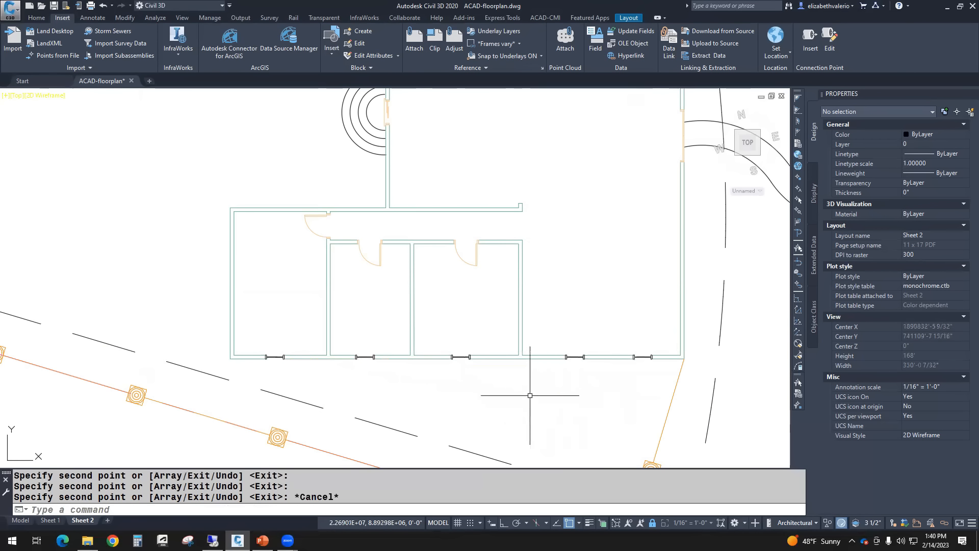
# - Set the easternmost south-wall window to the 60" WINDOW size and move it west along the wall with Ortho on
pyautogui.moveTo(530, 395); pyautogui.dragTo(473, 369, button='middle')
pyautogui.click(576, 329)
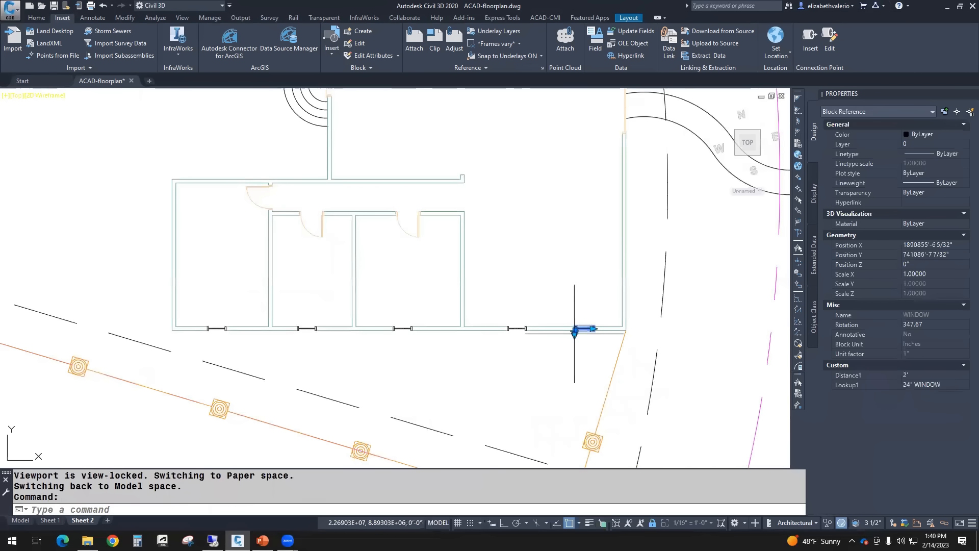
pyautogui.click(575, 333)
pyautogui.click(586, 376)
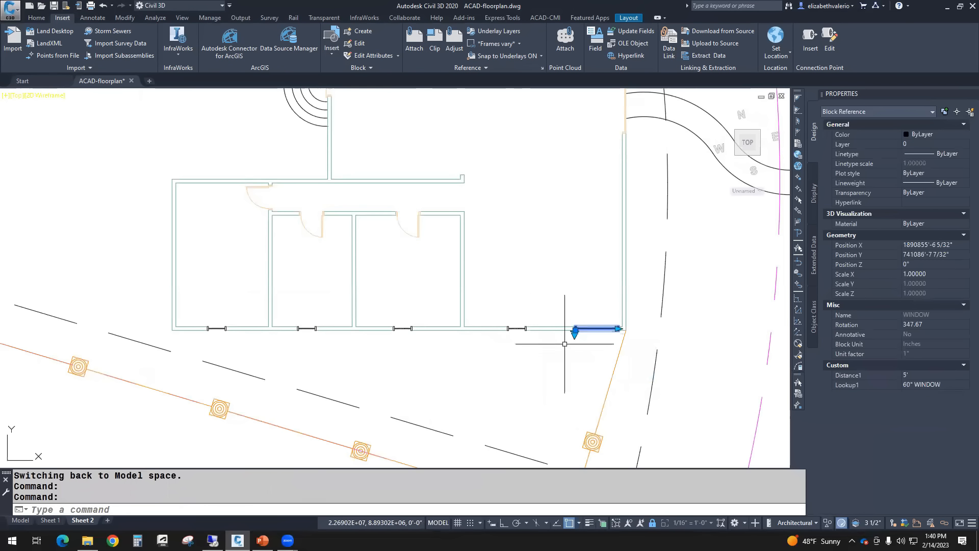
pyautogui.write('m')
pyautogui.press('Return')
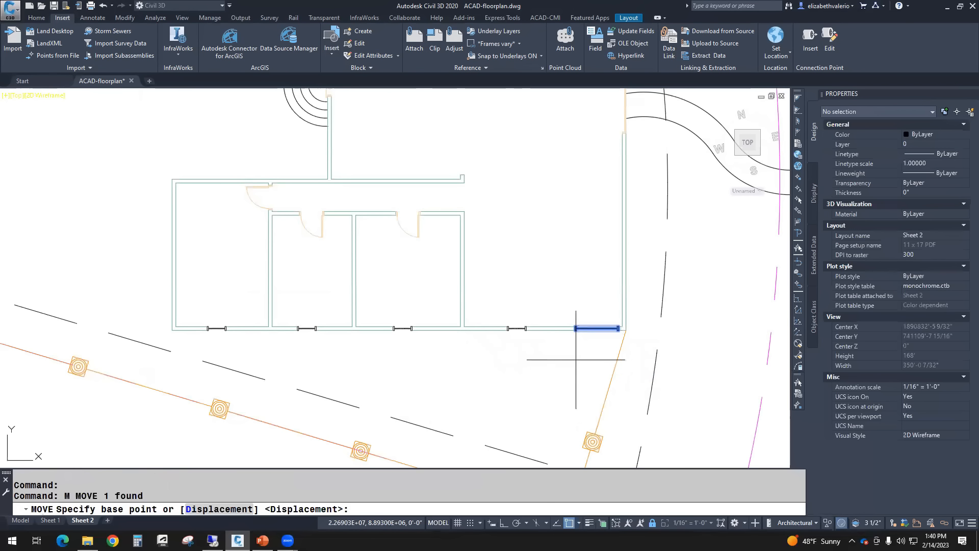
pyautogui.click(508, 526)
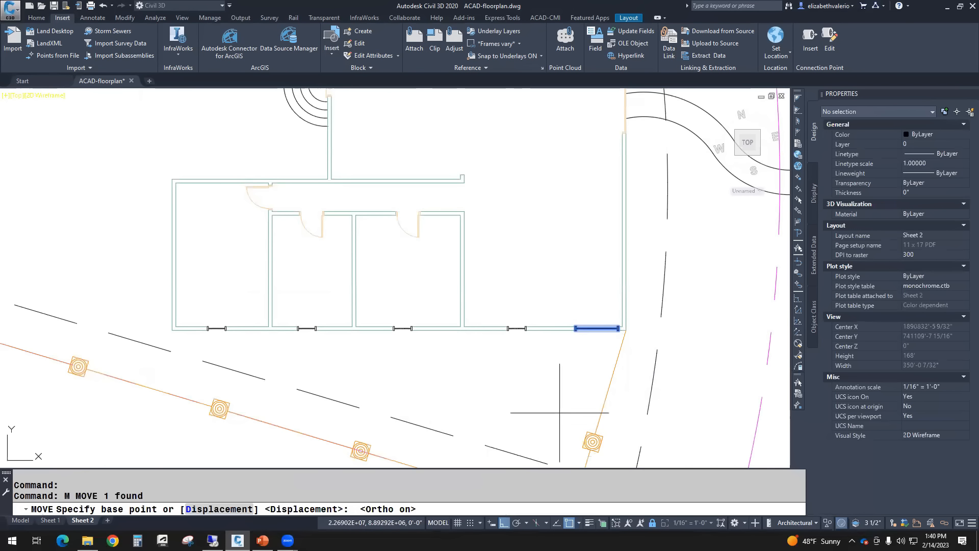
pyautogui.click(564, 403)
pyautogui.click(505, 347)
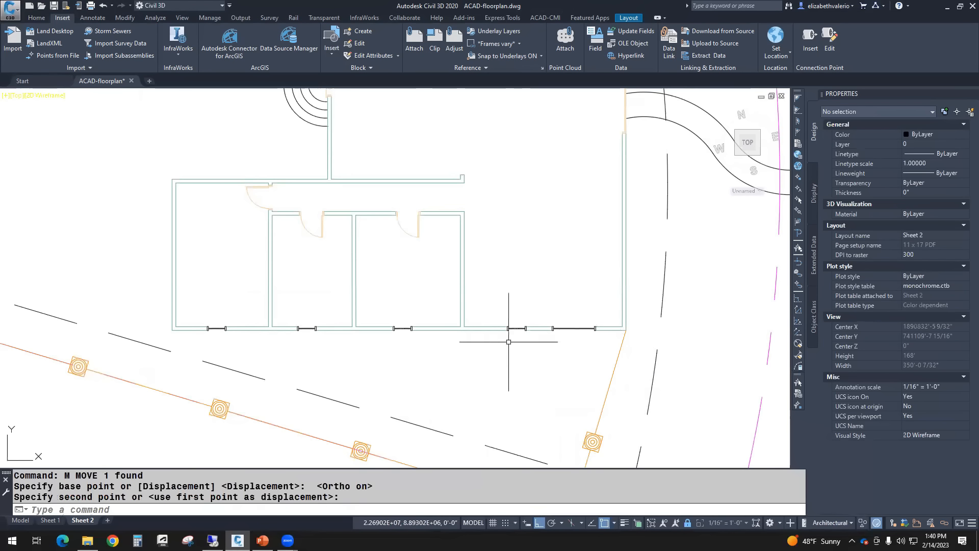
# - Set the other window in the large east room to 60" WINDOW and move it west, clear of its neighbour
pyautogui.click(505, 332)
pyautogui.click(507, 335)
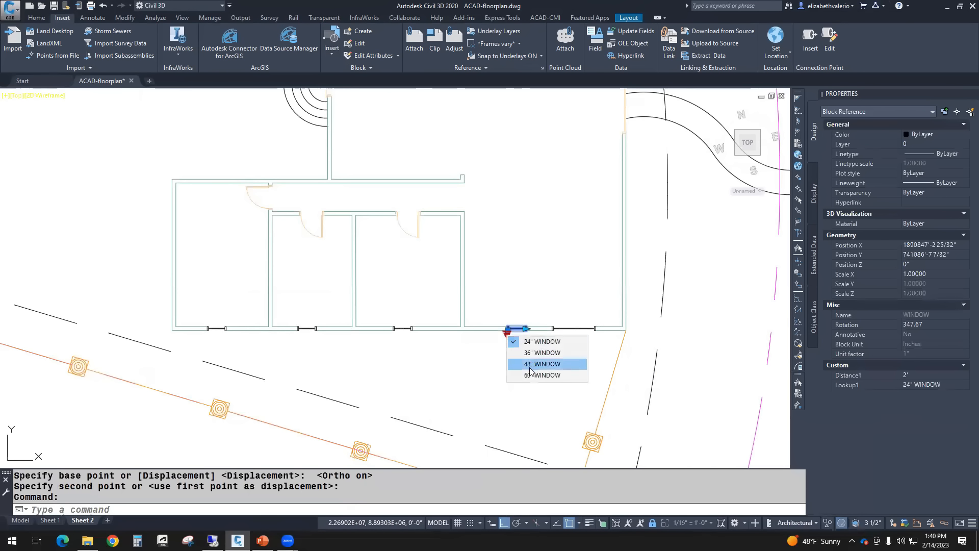
pyautogui.click(515, 377)
pyautogui.write('m')
pyautogui.press('Return')
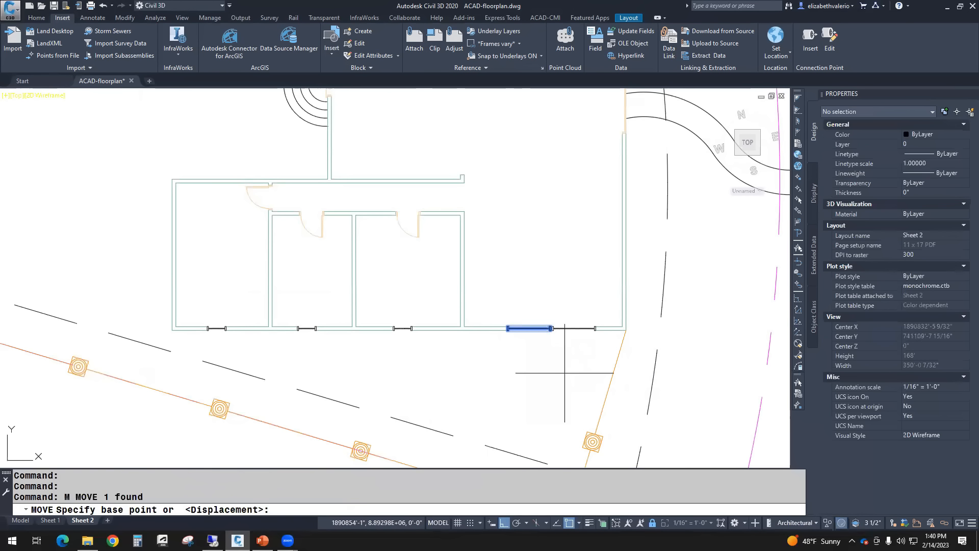
pyautogui.click(566, 375)
pyautogui.click(540, 374)
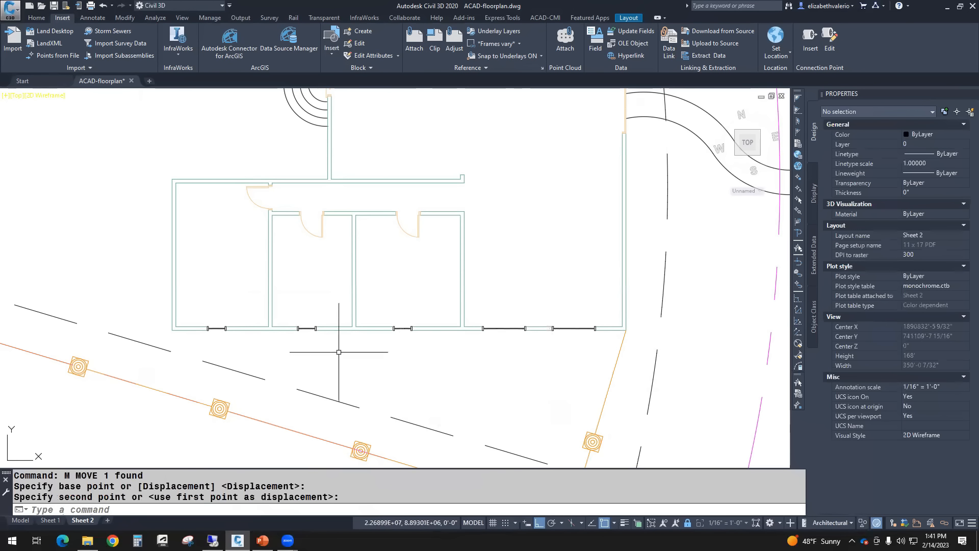
# - Set the south-wall window of the eastern small middle room to the 48" WINDOW size
pyautogui.press('Escape')
pyautogui.press('Escape')
pyautogui.click(407, 327)
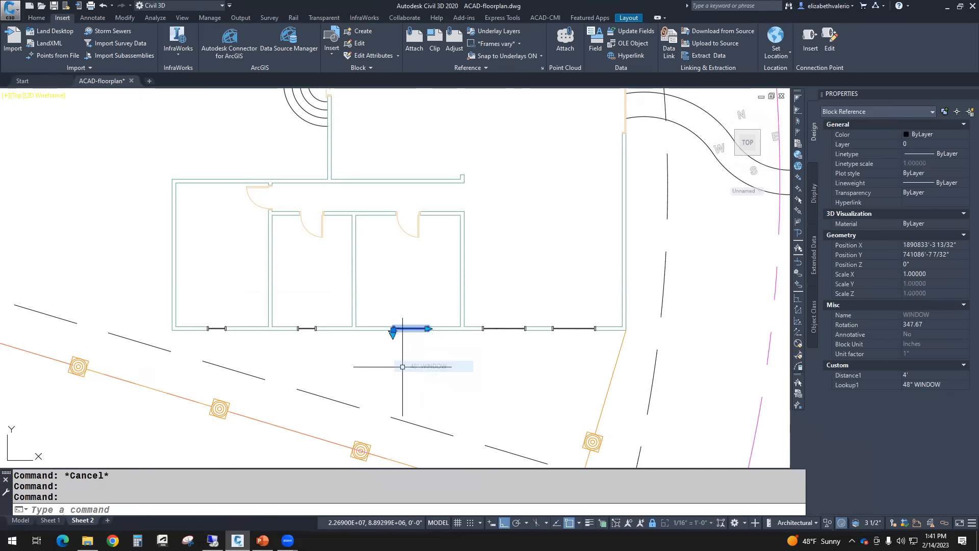
pyautogui.press('Escape')
# - Set the south-wall window of the western small middle room to the 36" WINDOW size
pyautogui.click(314, 328)
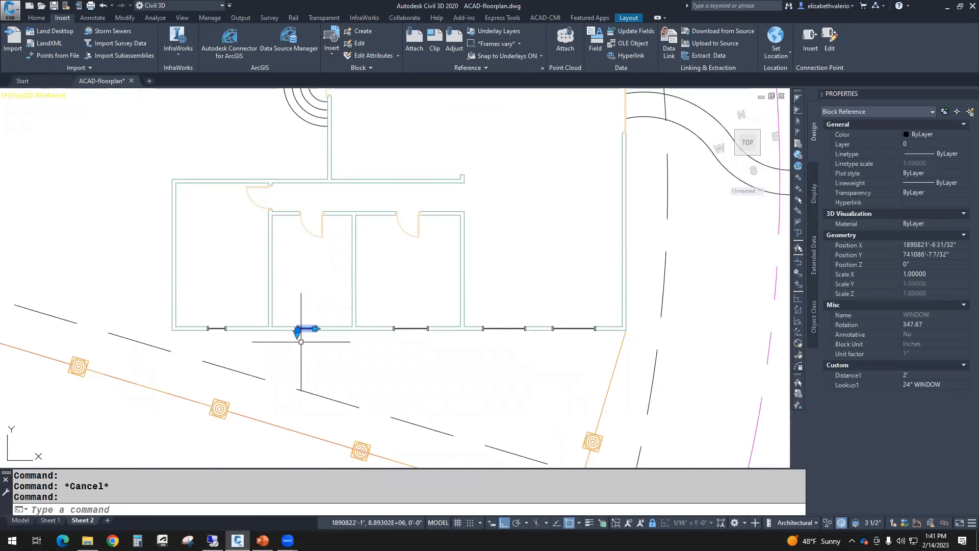
pyautogui.click(297, 333)
pyautogui.click(317, 354)
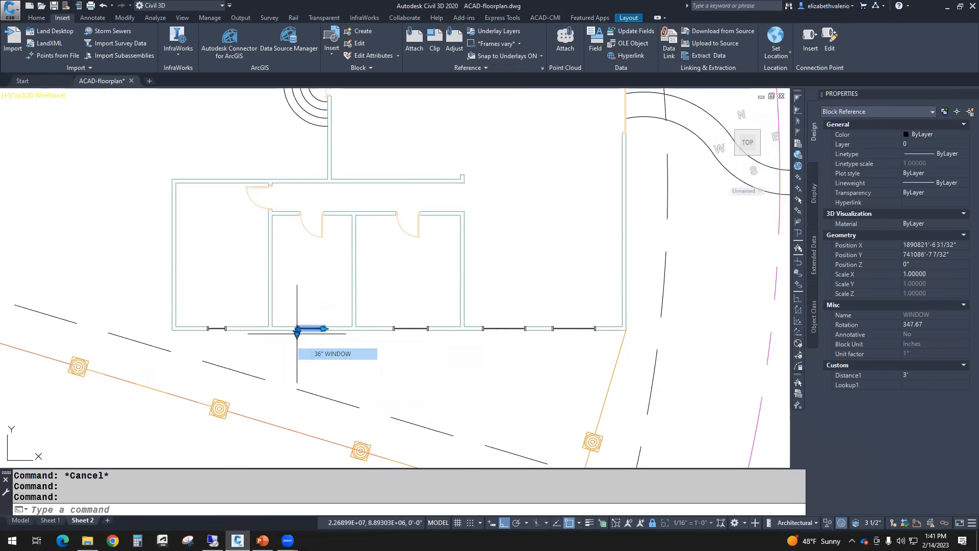
pyautogui.press('Escape')
# - Set the window in the southwest corner room to the 48" WINDOW size
pyautogui.click(214, 330)
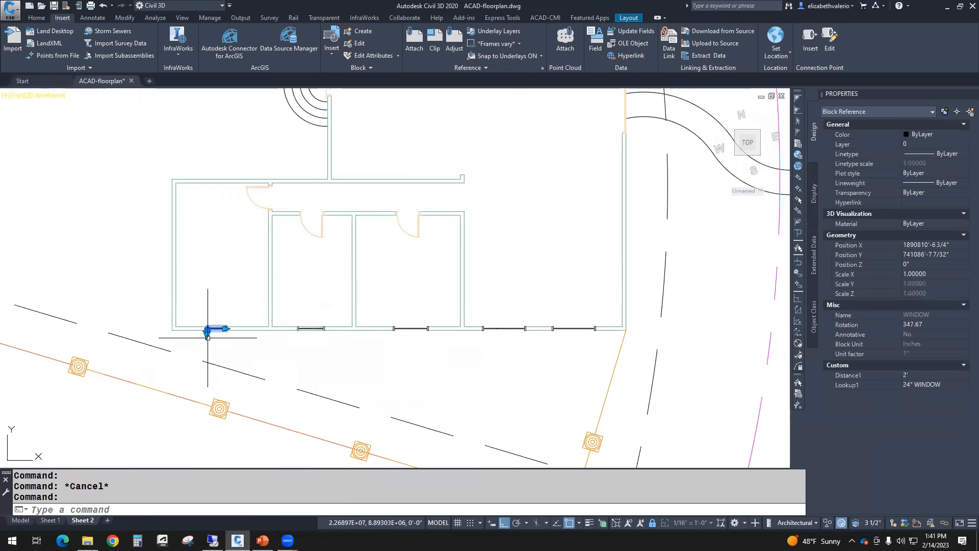
pyautogui.click(207, 333)
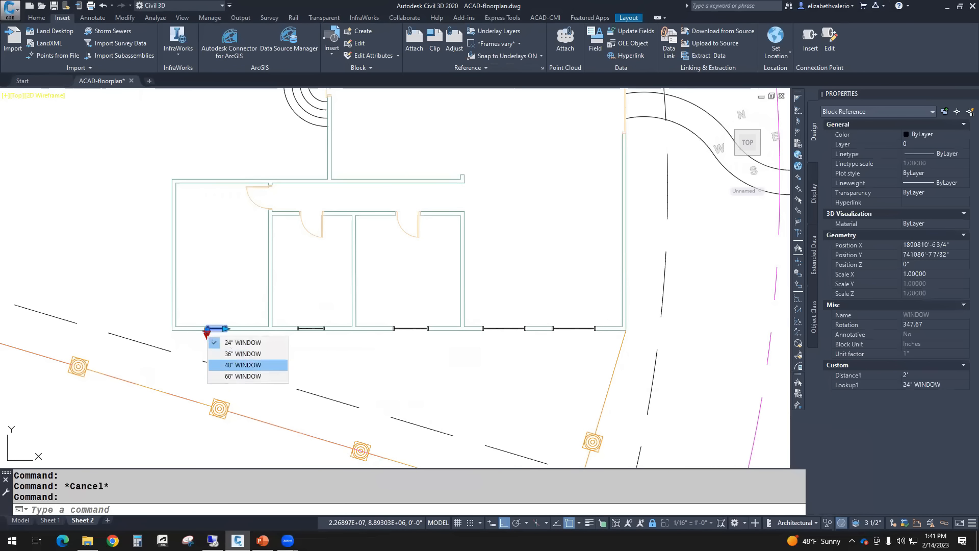
pyautogui.click(232, 364)
pyautogui.press('Escape')
pyautogui.scroll(2, 408, 377)
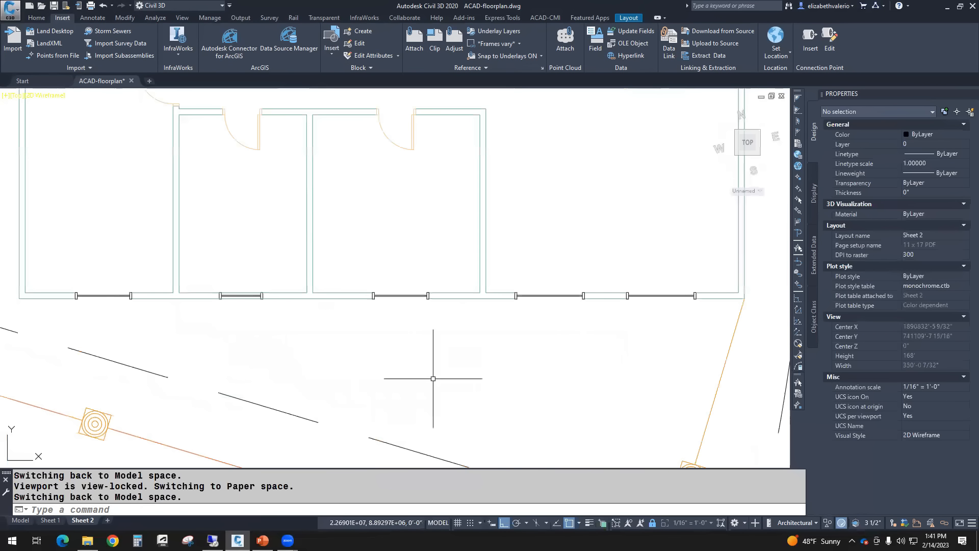
pyautogui.moveTo(438, 383)
pyautogui.mouseDown(button='middle')
pyautogui.moveTo(462, 398)
pyautogui.moveTo(447, 408)
pyautogui.mouseUp(button='middle')
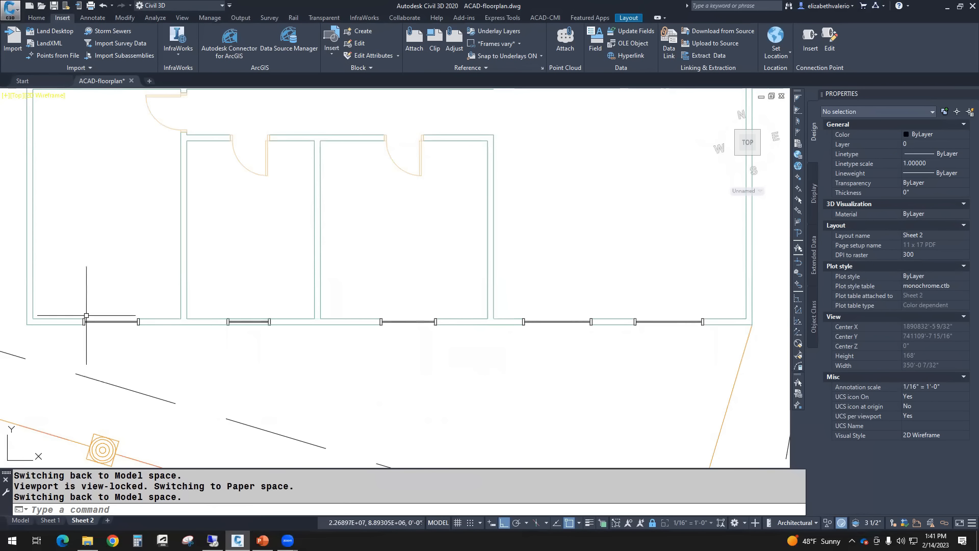
pyautogui.scroll(-2, 490, 396)
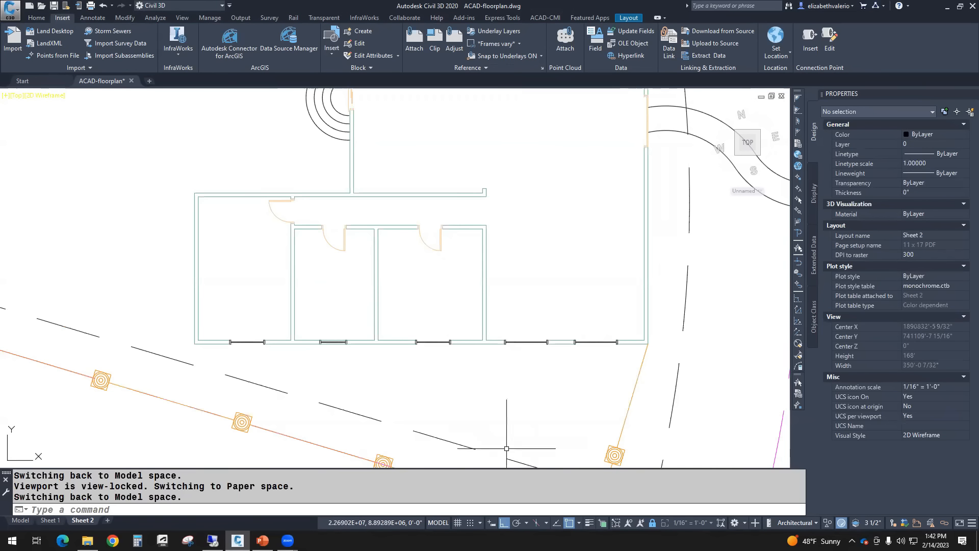
pyautogui.scroll(-3, 475, 392)
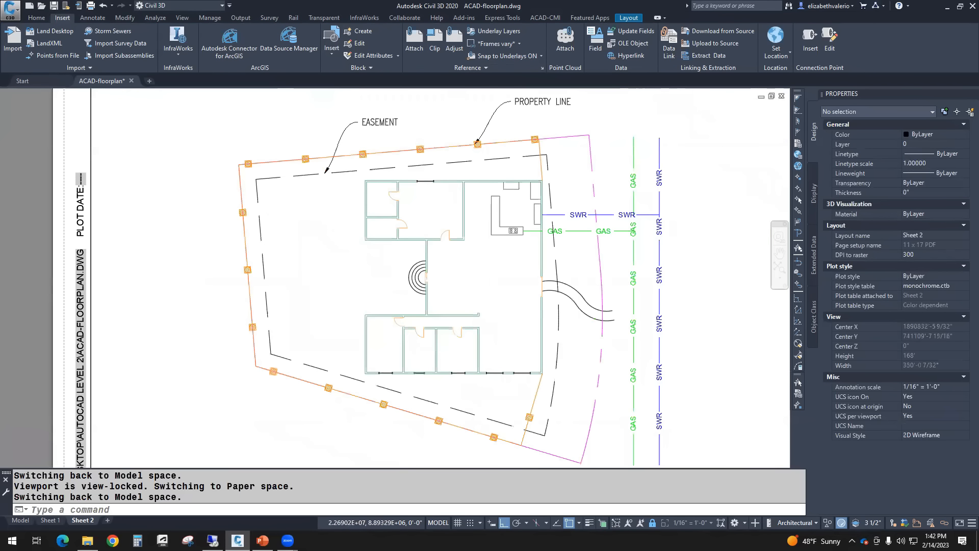
pyautogui.moveTo(476, 392); pyautogui.dragTo(413, 400, button='middle')
# - Switch to the PowerPoint slide Dynamic Block Examples, highlight the Door flipping block notes, and return to the floor plan drawing
pyautogui.click(262, 540)
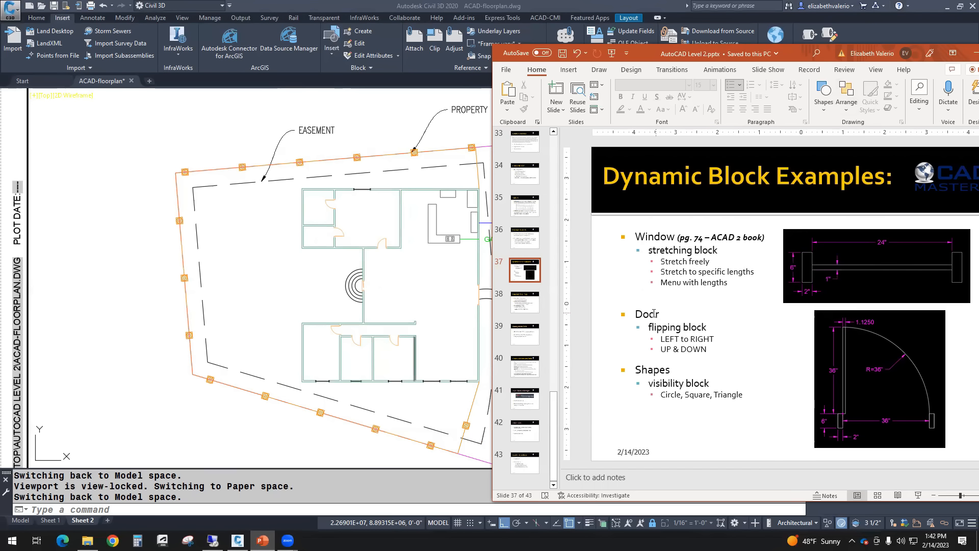
pyautogui.moveTo(636, 315); pyautogui.dragTo(719, 350)
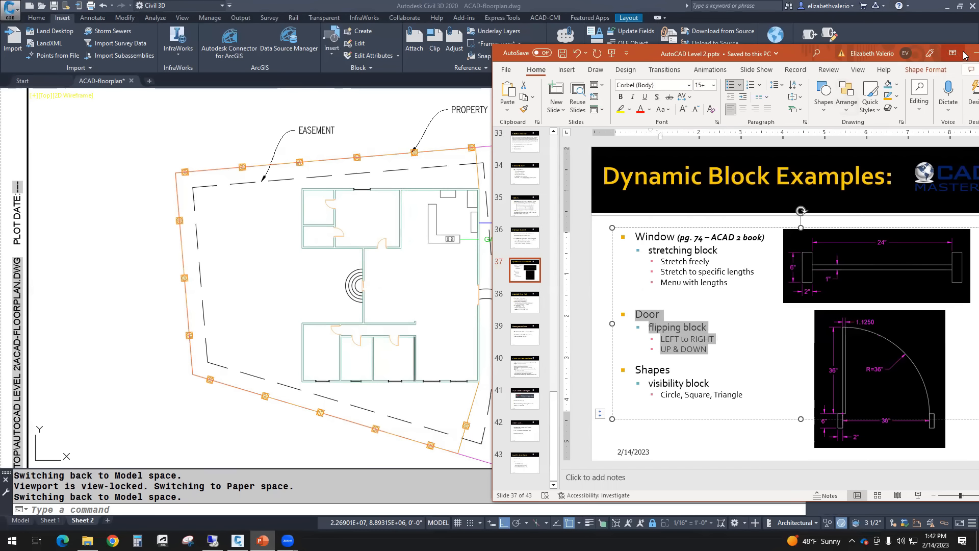
pyautogui.click(361, 126)
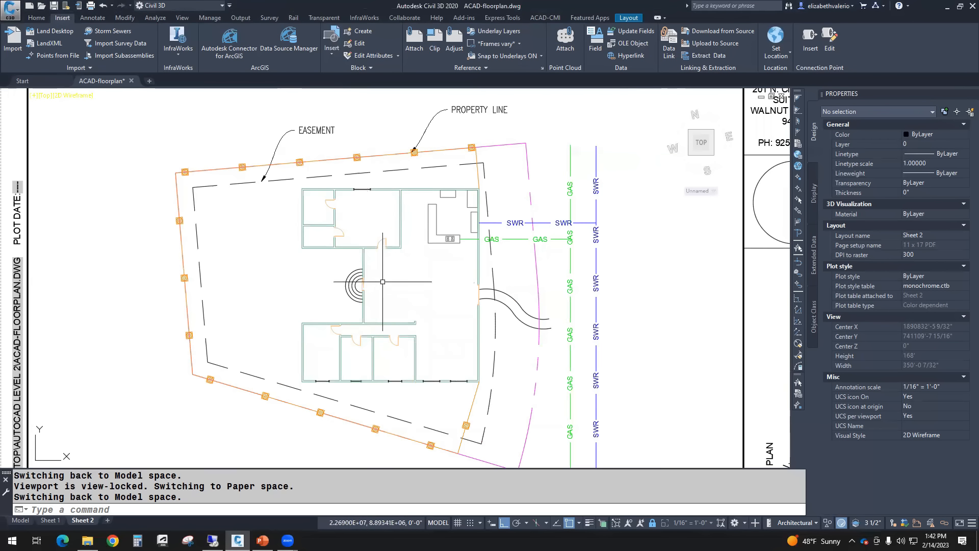
# - Move all of the linework of the door in the upper middle room's south wall to layer 0
pyautogui.scroll(8, 371, 226)
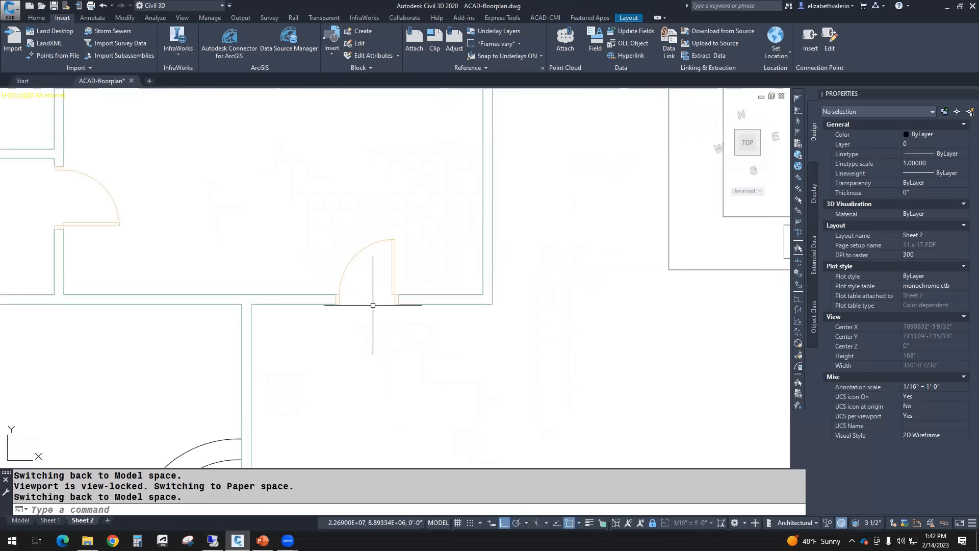
pyautogui.click(313, 197)
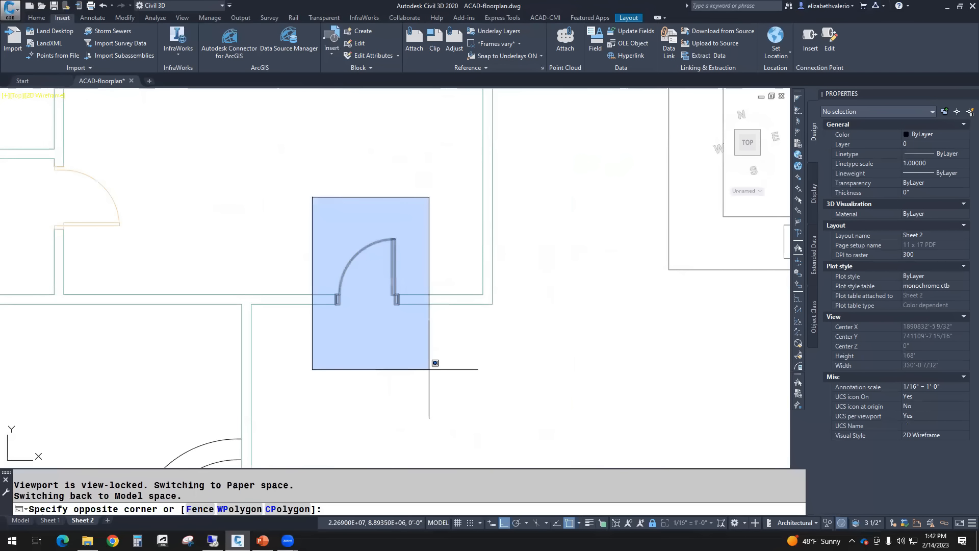
pyautogui.click(429, 370)
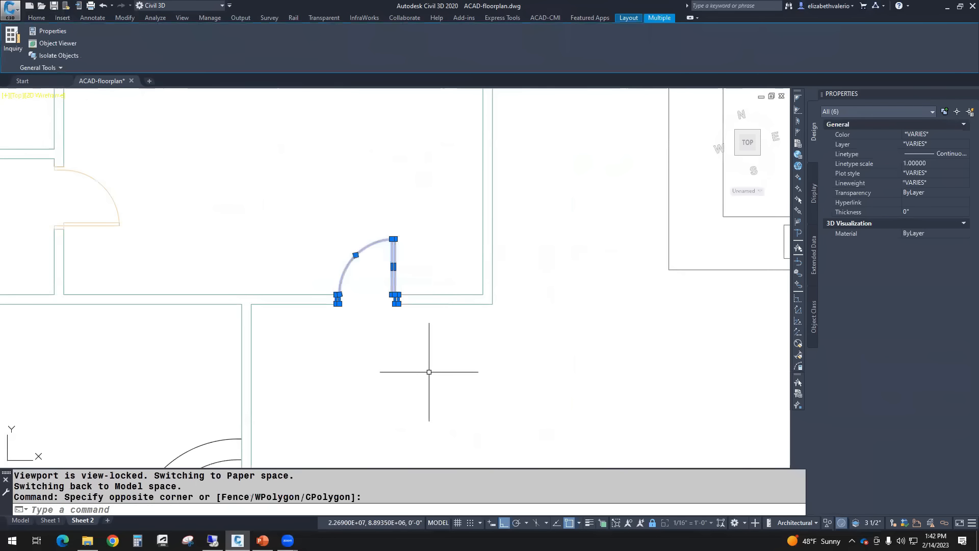
pyautogui.click(34, 20)
pyautogui.click(613, 29)
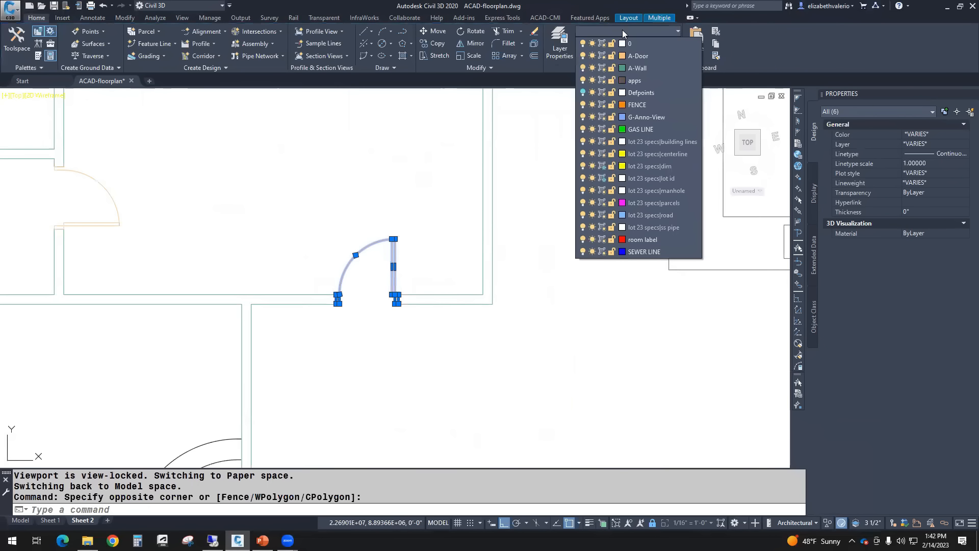
pyautogui.click(640, 44)
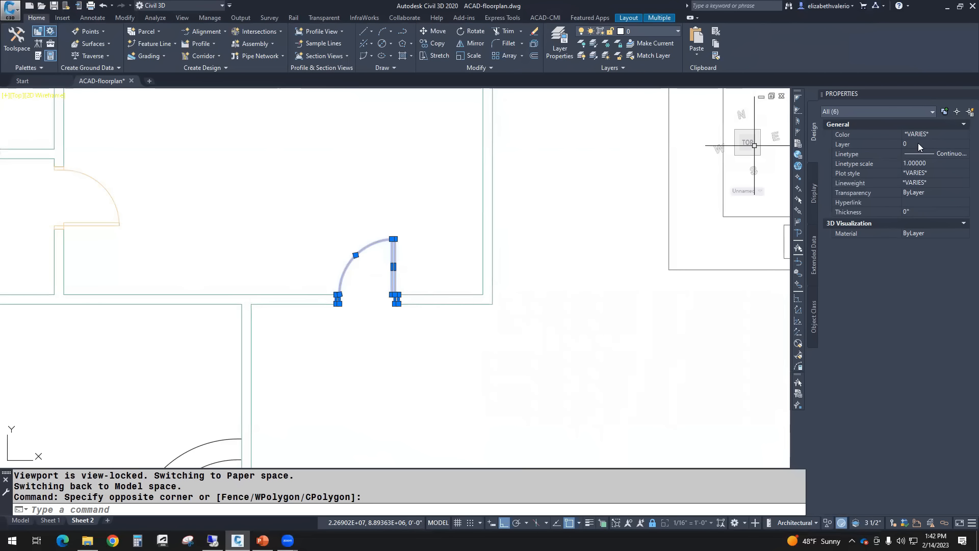
# - Set the door linework's color, linetype, plot style and lineweight to ByLayer, and clear the selection
pyautogui.click(947, 134)
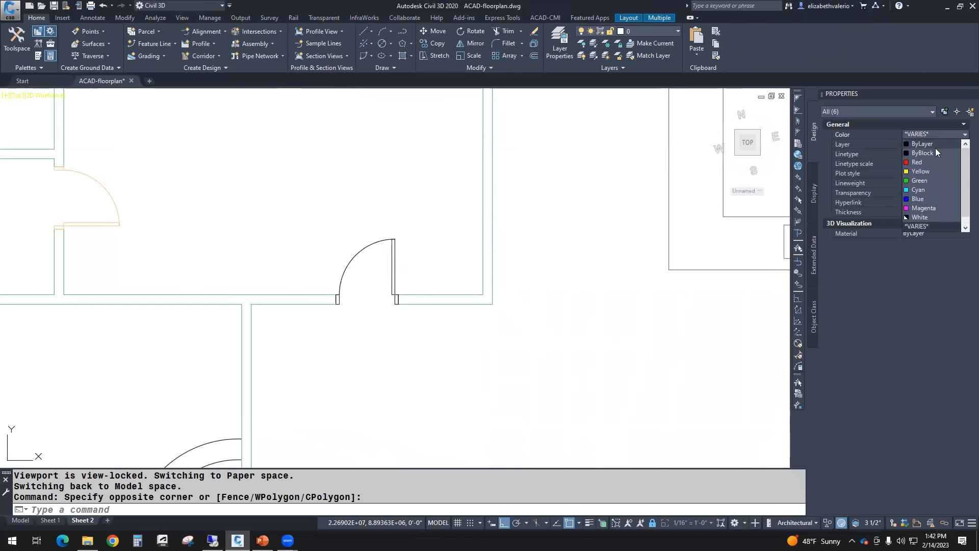
pyautogui.click(935, 142)
pyautogui.click(958, 154)
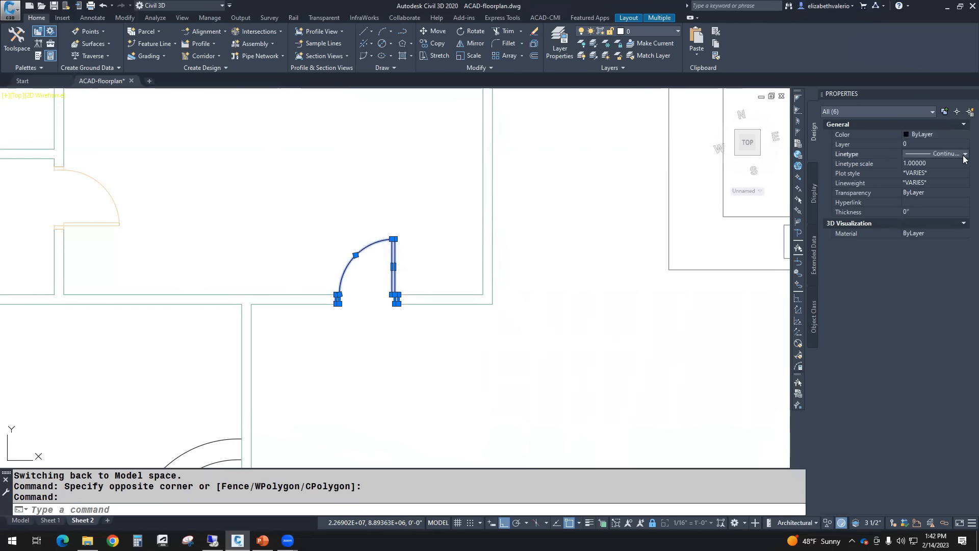
pyautogui.click(954, 165)
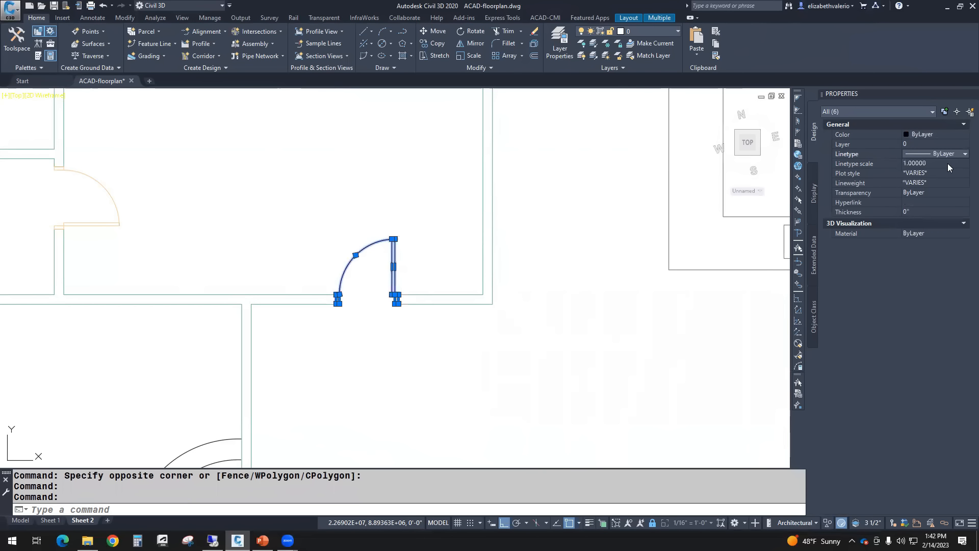
pyautogui.click(937, 174)
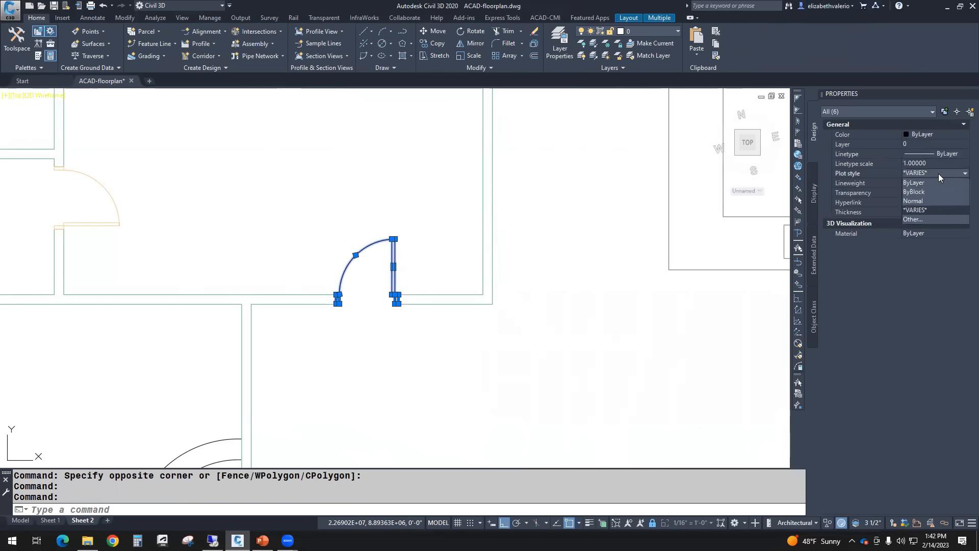
pyautogui.click(933, 183)
pyautogui.click(939, 183)
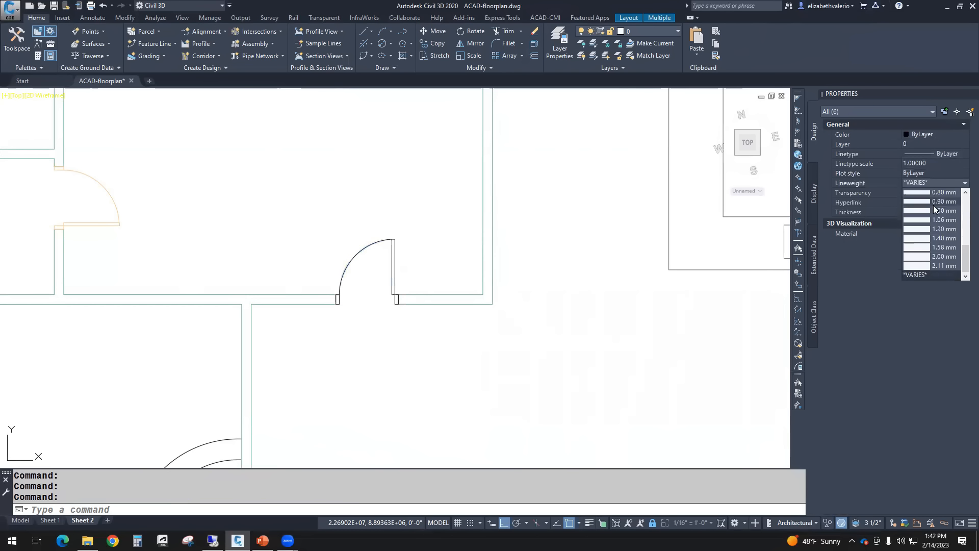
pyautogui.click(939, 193)
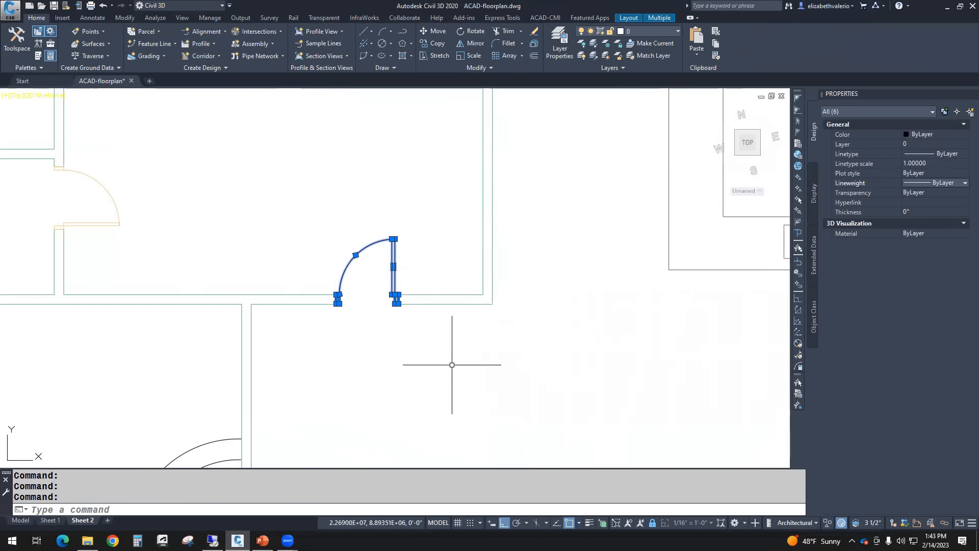
pyautogui.press('Escape')
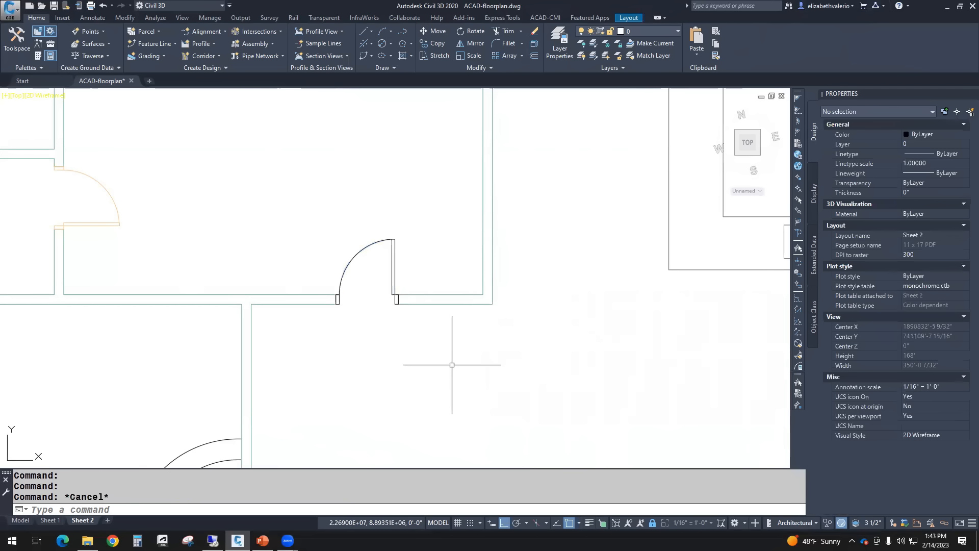
pyautogui.click(297, 209)
pyautogui.click(444, 376)
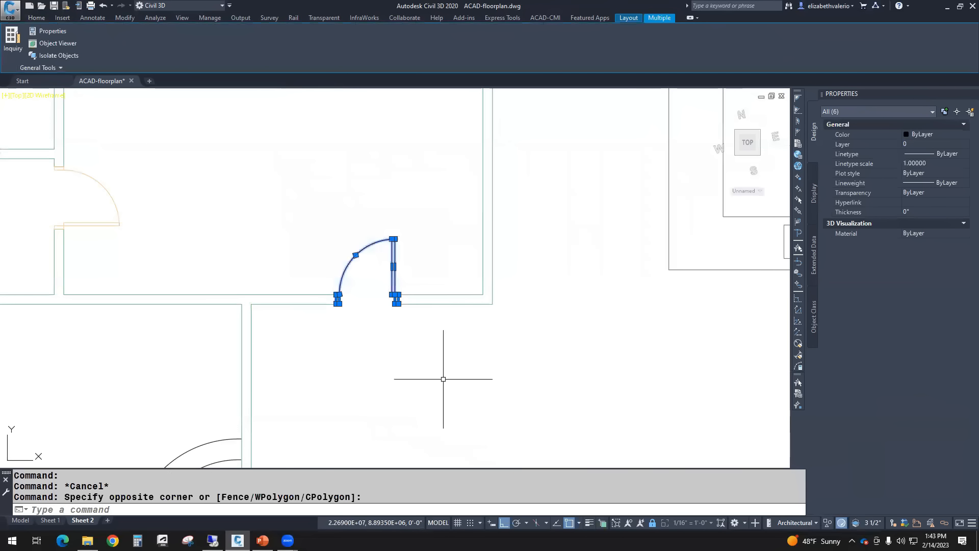
pyautogui.press('Escape')
pyautogui.press('Escape')
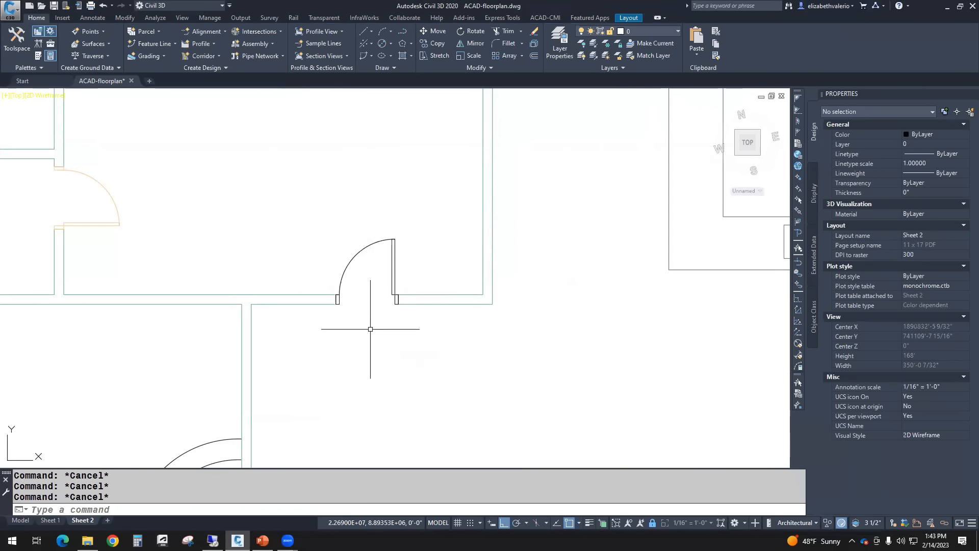
# - Begin a block definition named DOOR with its base point at the west jamb's lower outer endpoint
pyautogui.scroll(2, 370, 329)
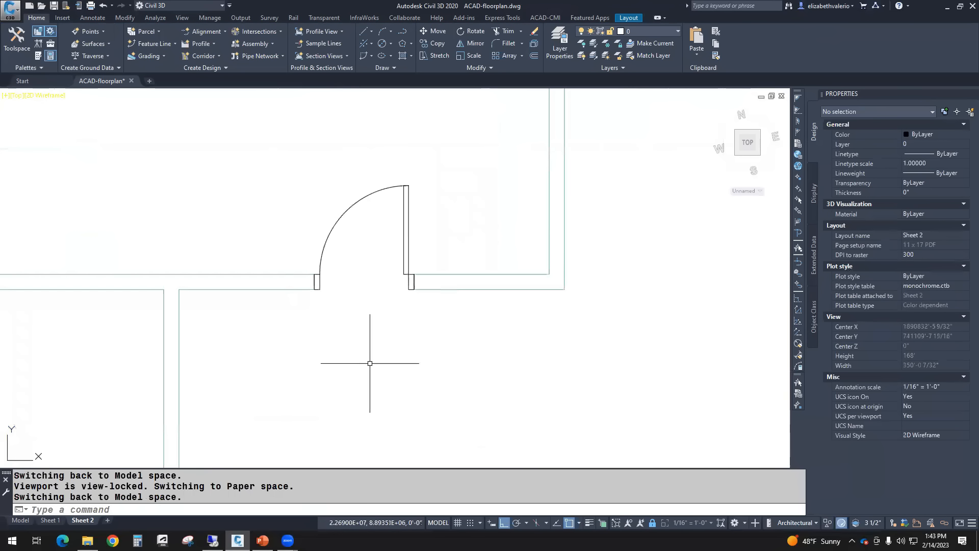
pyautogui.click(216, 512)
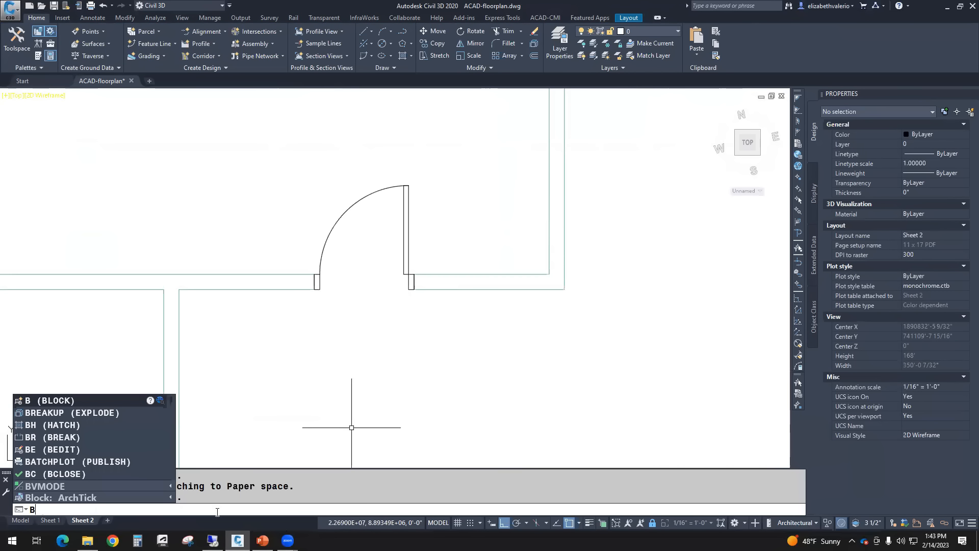
pyautogui.press('Return')
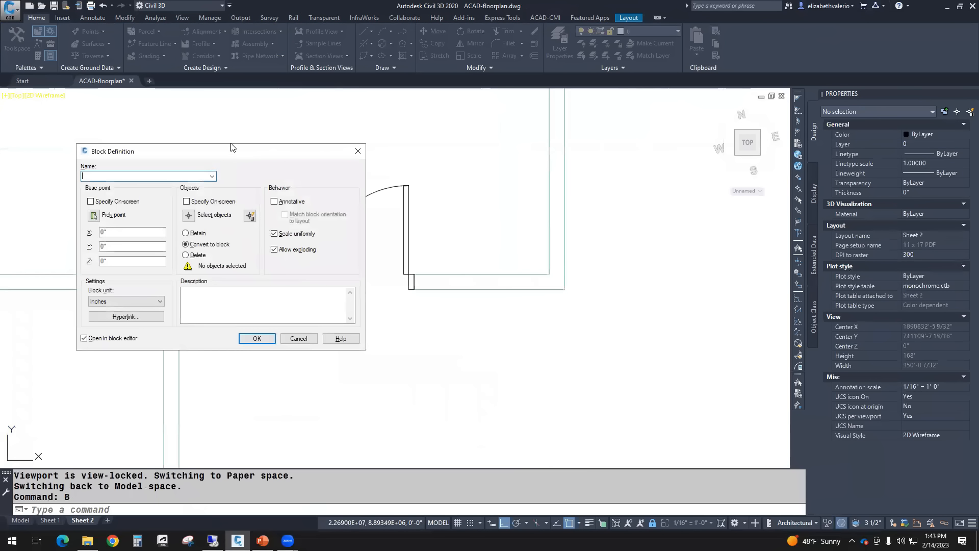
pyautogui.moveTo(237, 155); pyautogui.dragTo(620, 197)
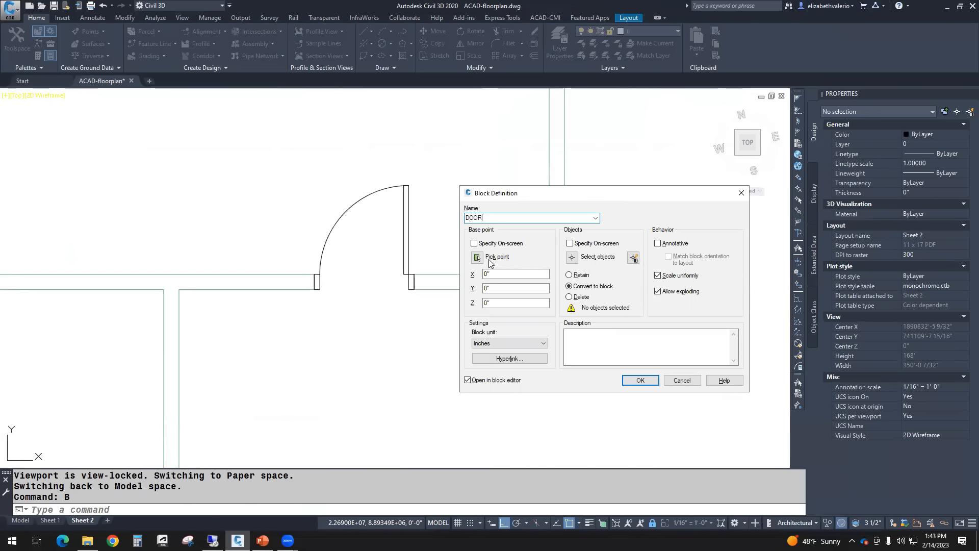
pyautogui.click(478, 257)
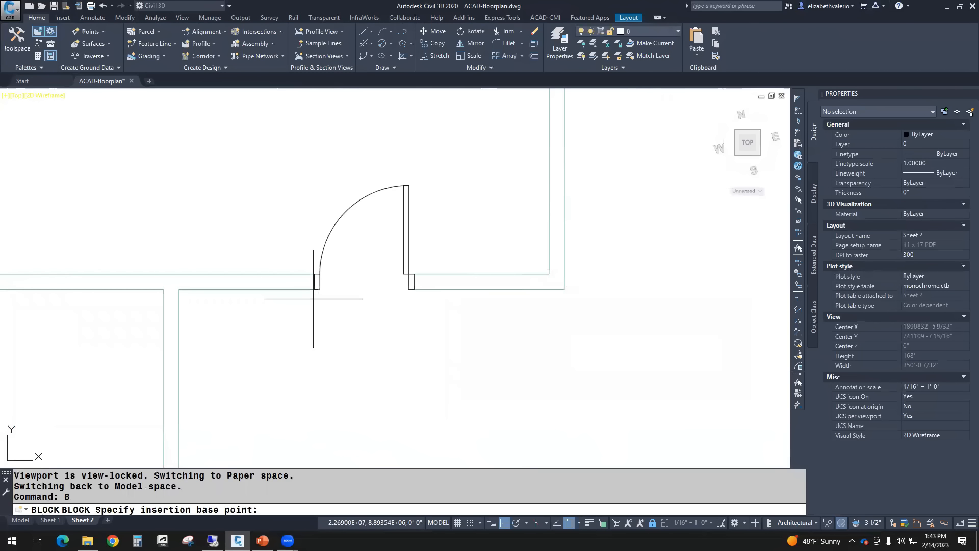
pyautogui.scroll(4, 313, 299)
pyautogui.write('END')
pyautogui.press('Return')
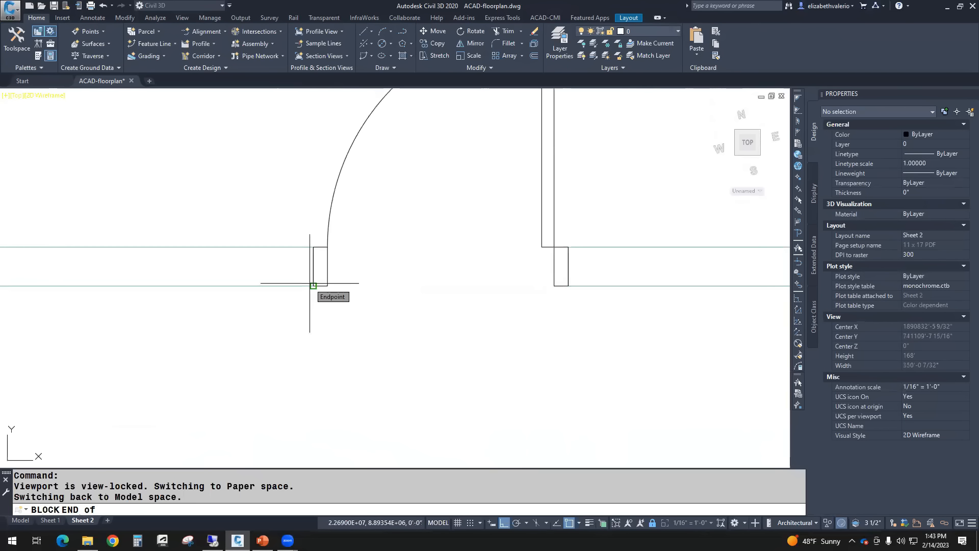
pyautogui.click(309, 283)
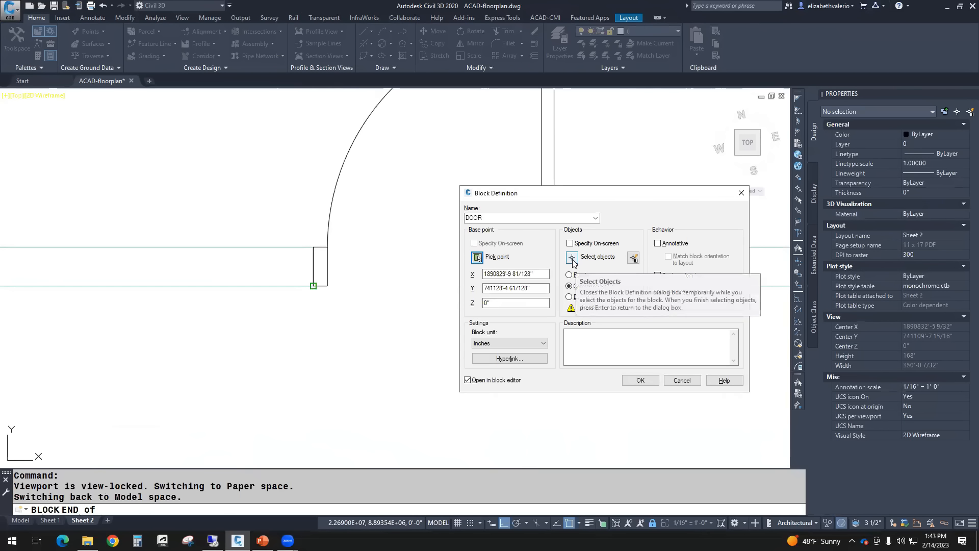
# - Select the door leaf, swing arc and both jambs as the DOOR block's objects
pyautogui.click(572, 259)
pyautogui.scroll(-5, 536, 317)
pyautogui.moveTo(536, 316); pyautogui.dragTo(488, 343, button='middle')
pyautogui.click(383, 194)
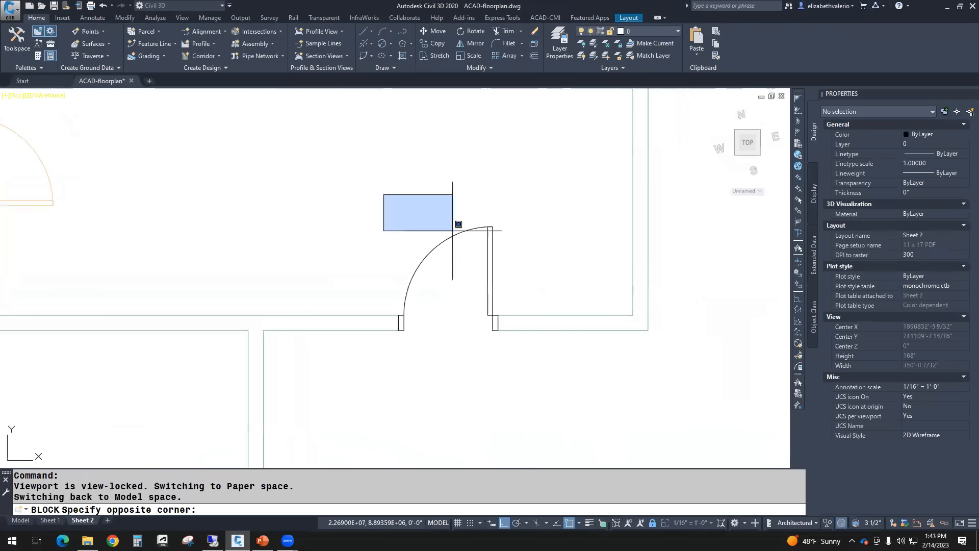
pyautogui.click(523, 385)
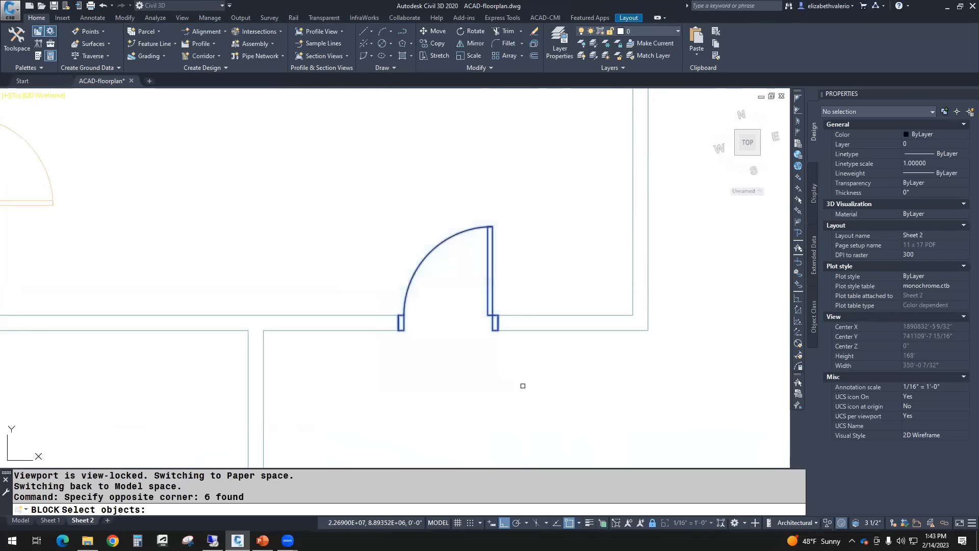
pyautogui.press('Return')
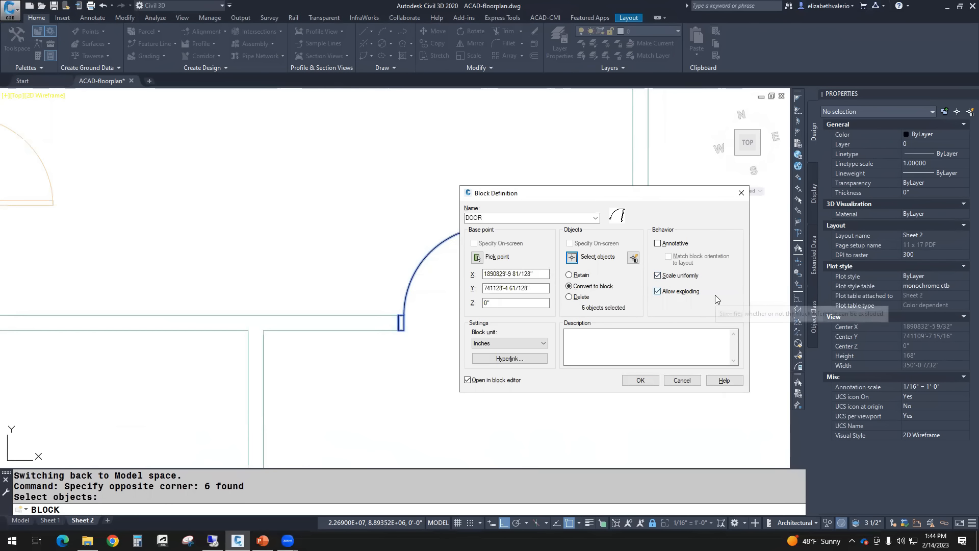
# - Keep Inches as the block unit and create the DOOR block, opening it in the Block Editor
pyautogui.click(507, 345)
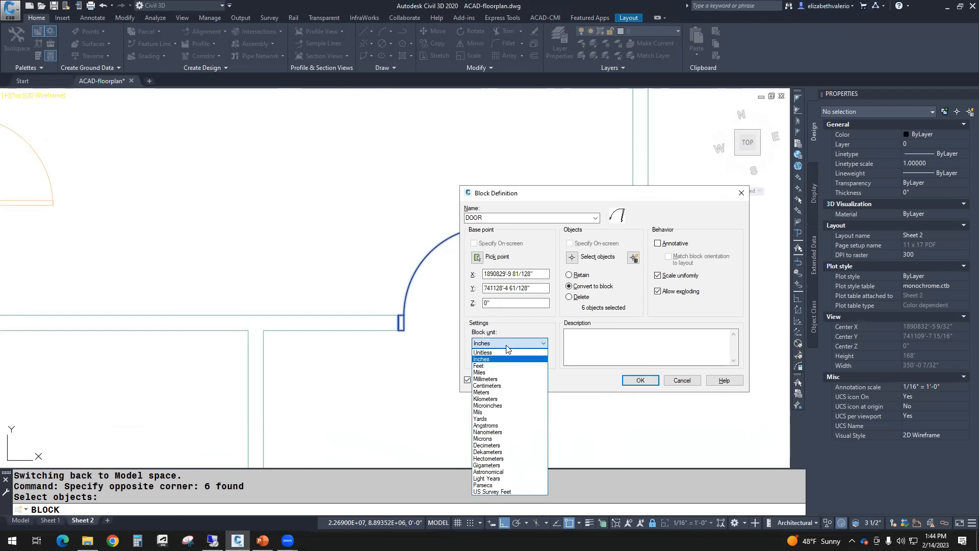
pyautogui.click(507, 344)
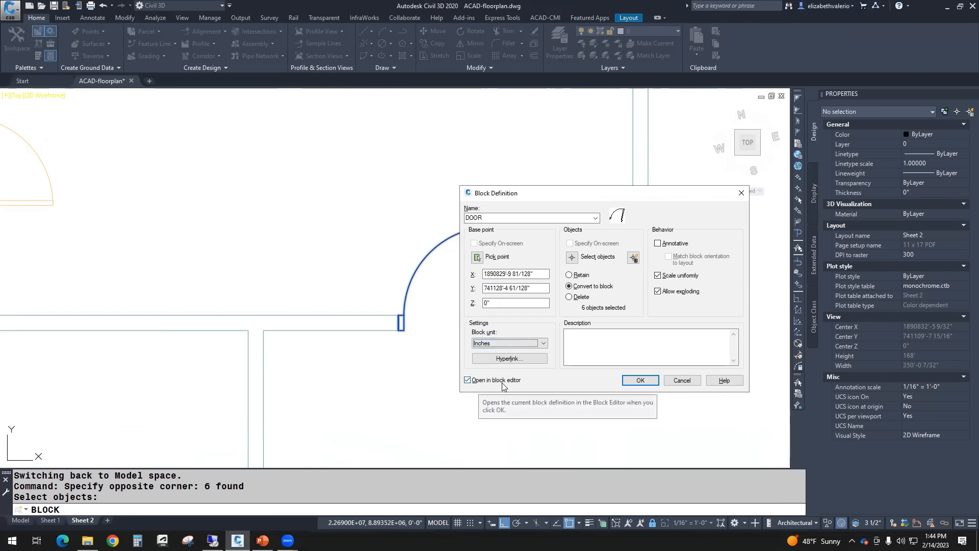
pyautogui.click(640, 380)
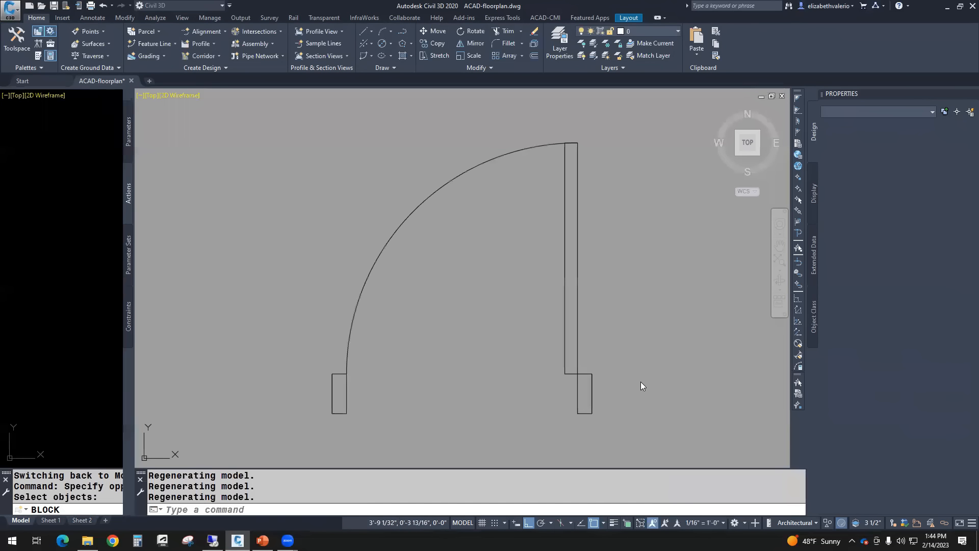
# - Add a flip parameter with its reflection line between the midpoints of the two jambs' outer edges, placing its label east of the east jamb
pyautogui.scroll(-4, 448, 333)
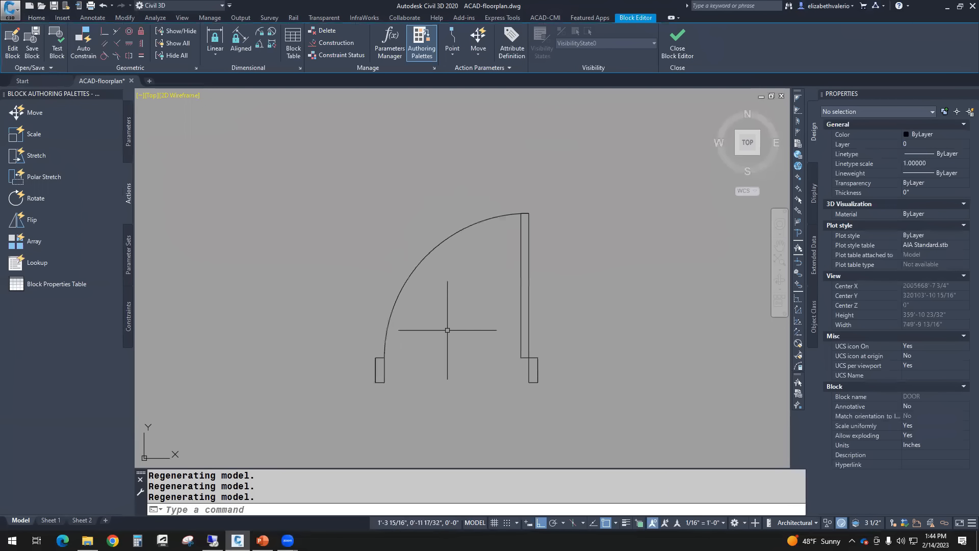
pyautogui.scroll(2, 497, 310)
pyautogui.moveTo(485, 312); pyautogui.dragTo(399, 299, button='middle')
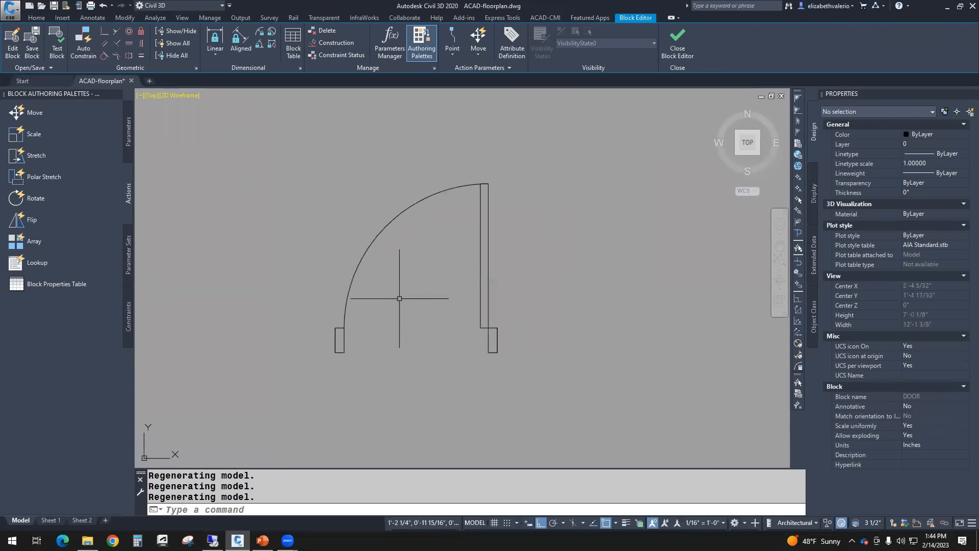
pyautogui.click(129, 131)
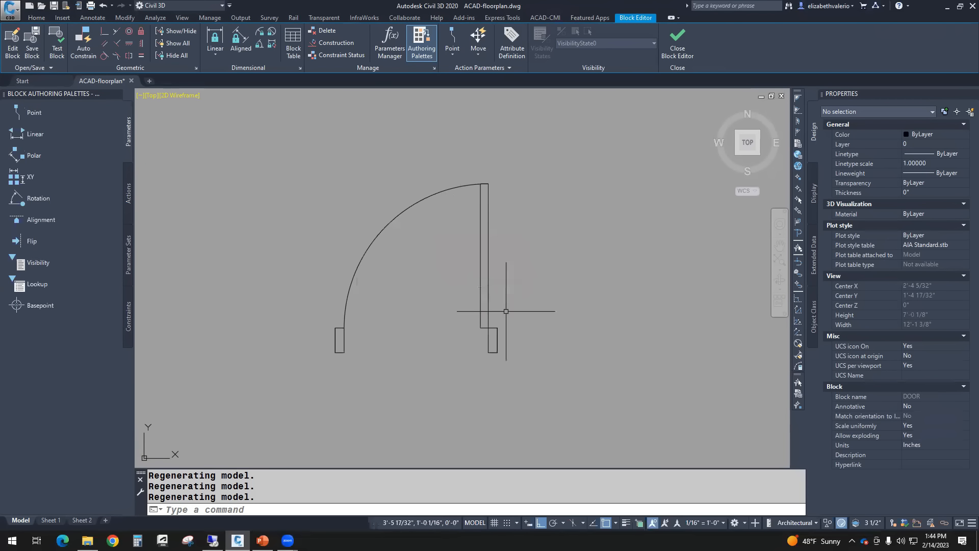
pyautogui.moveTo(418, 403); pyautogui.dragTo(442, 377, button='middle')
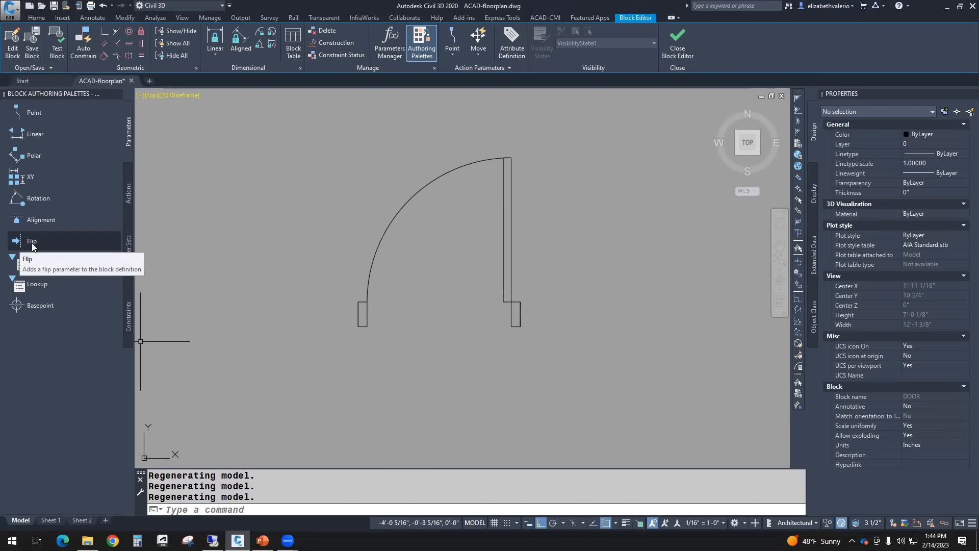
pyautogui.click(32, 242)
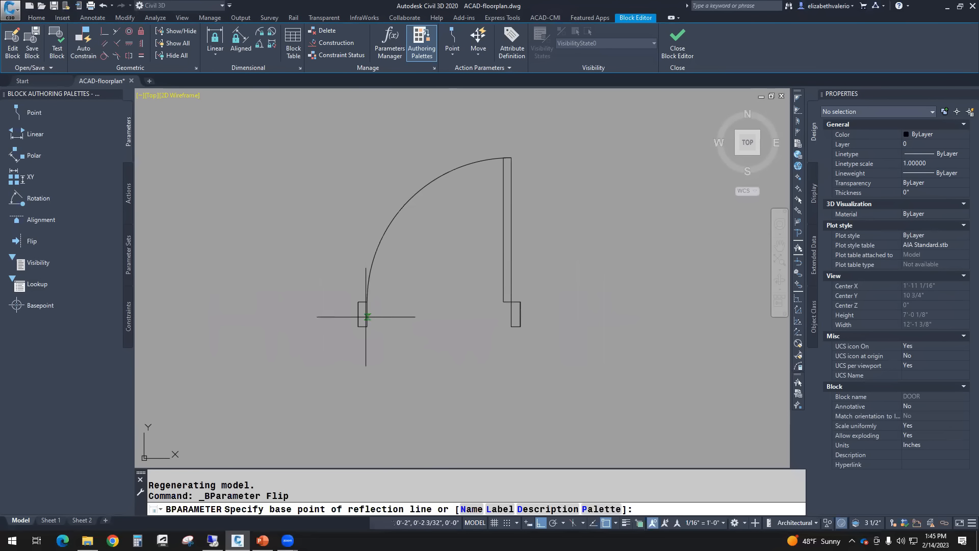
pyautogui.write('mid')
pyautogui.press('Return')
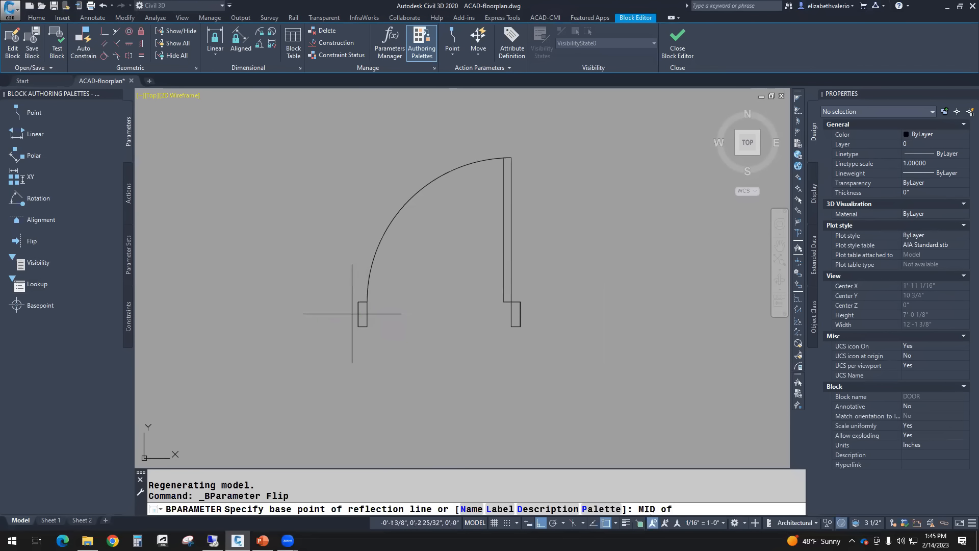
pyautogui.click(357, 317)
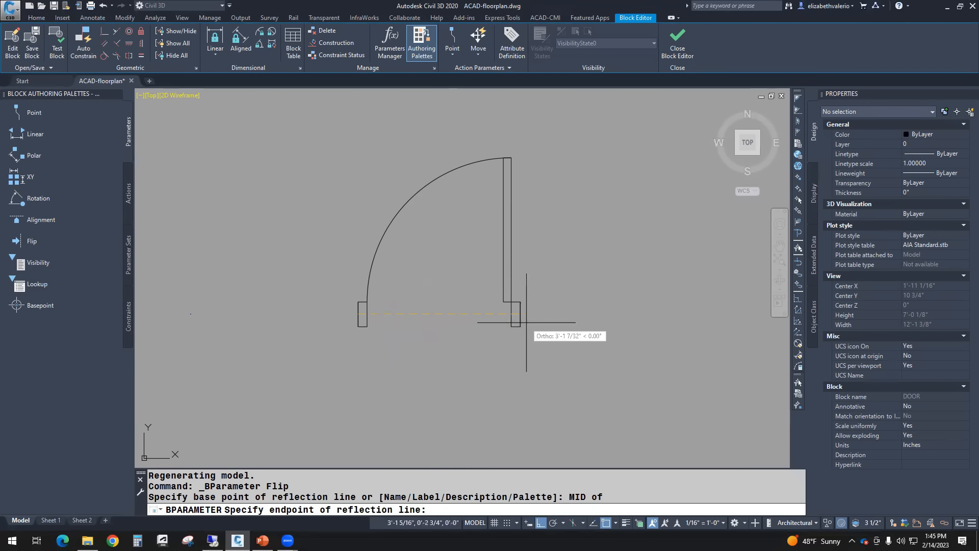
pyautogui.write('mid')
pyautogui.press('Return')
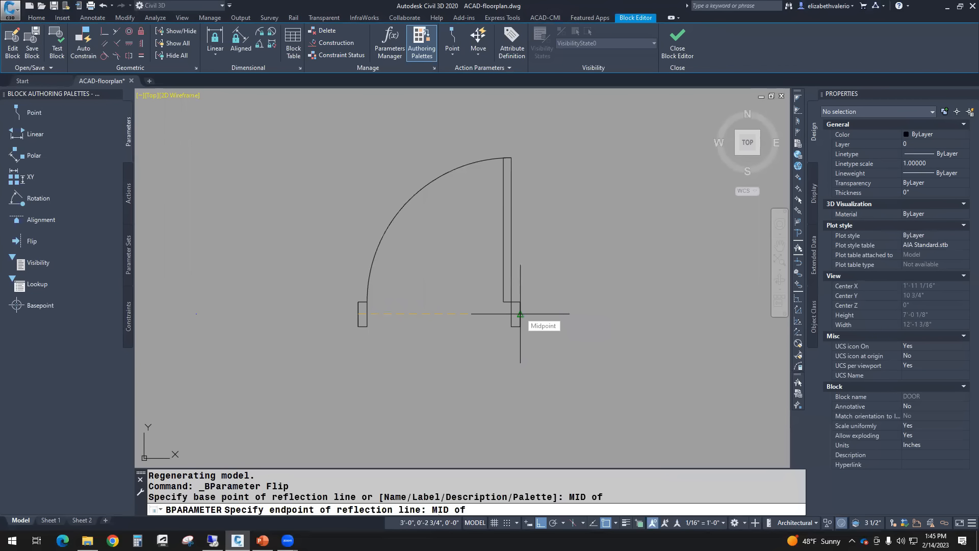
pyautogui.click(520, 314)
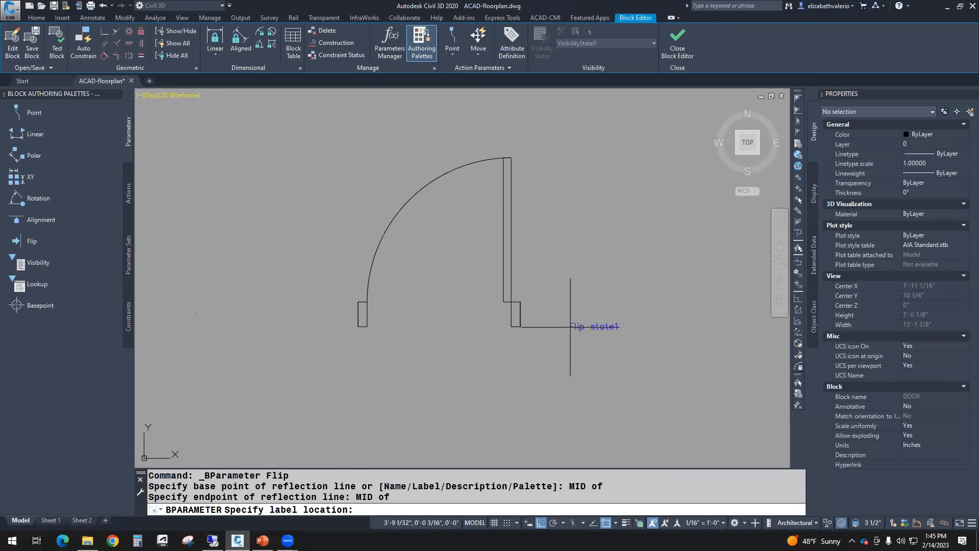
pyautogui.click(538, 314)
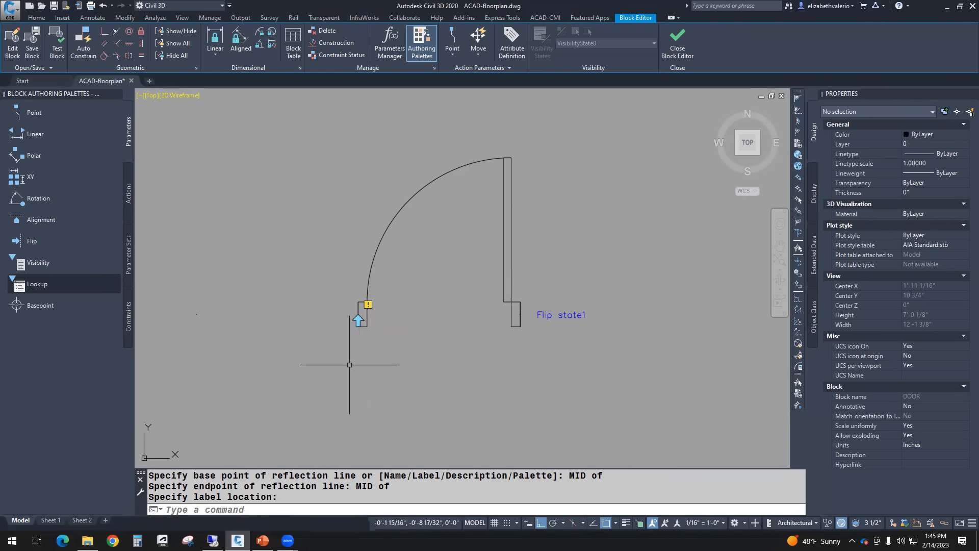
# - Move the flip parameter's grip about 4 inches west of the west jamb, level with its midpoint, and clear the selection
pyautogui.scroll(4, 346, 321)
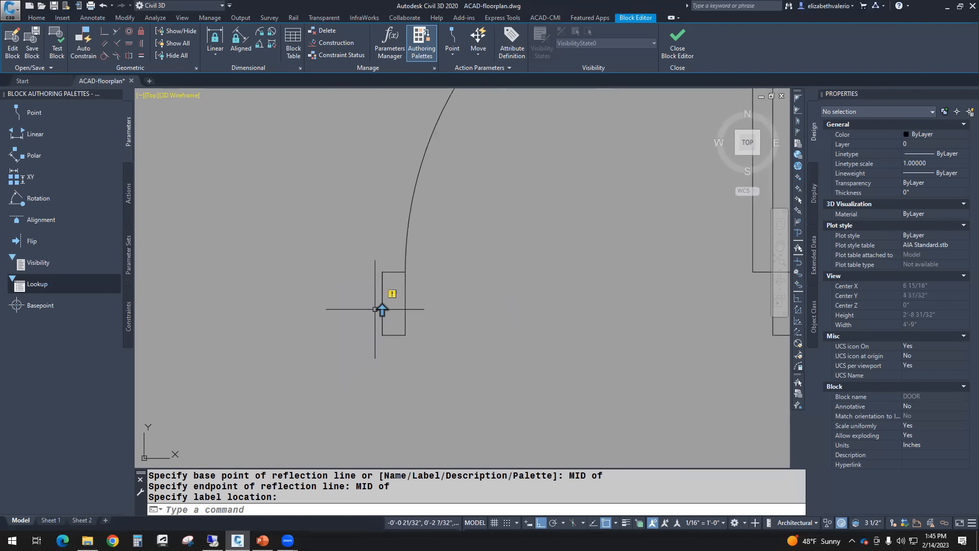
pyautogui.click(376, 310)
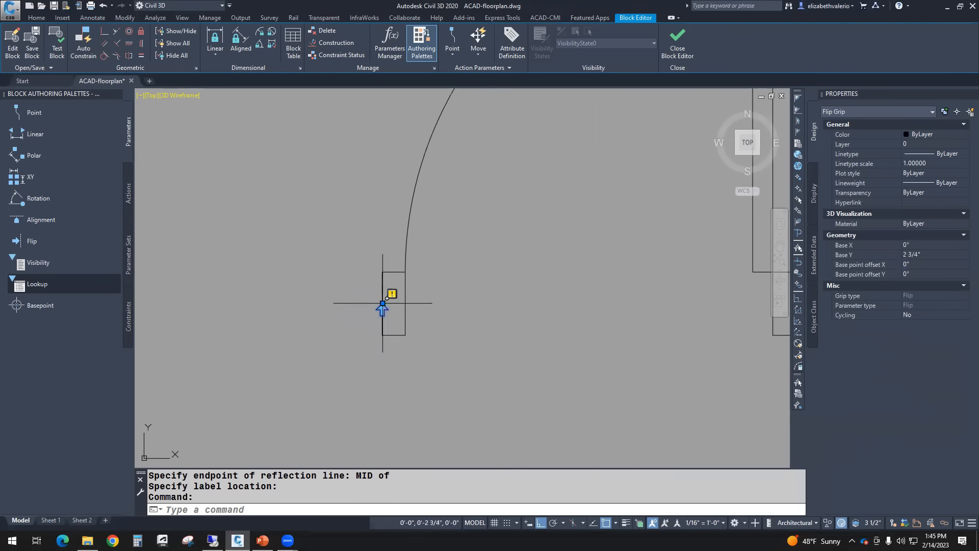
pyautogui.click(383, 303)
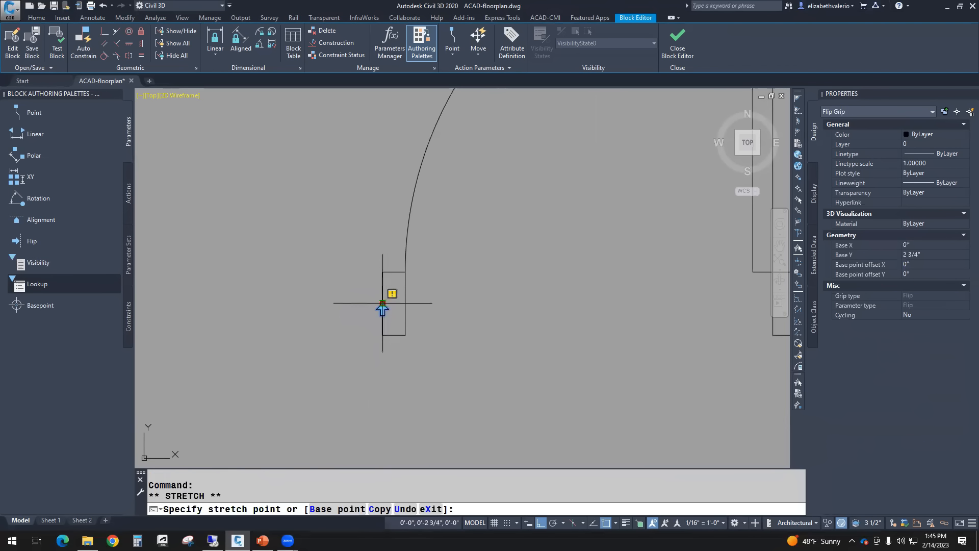
pyautogui.click(336, 332)
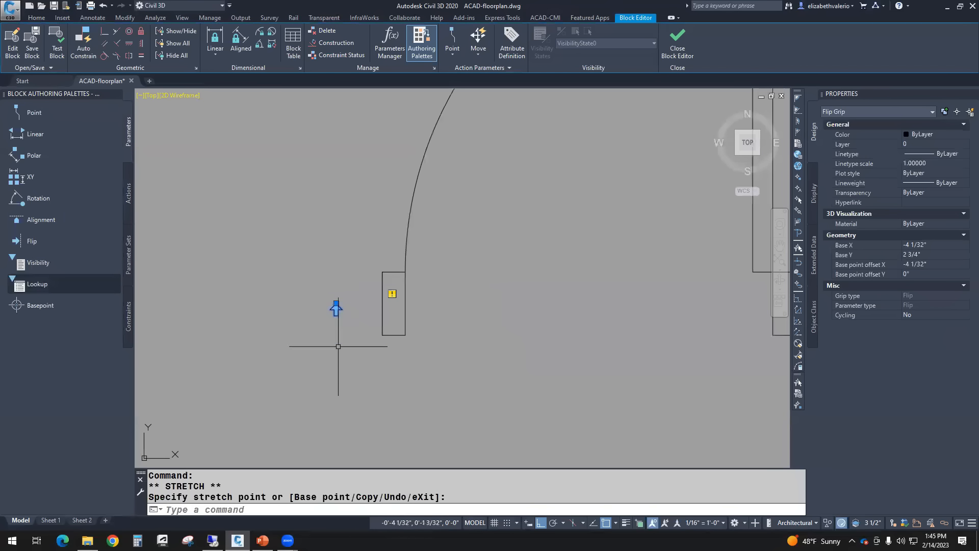
pyautogui.scroll(-4, 372, 357)
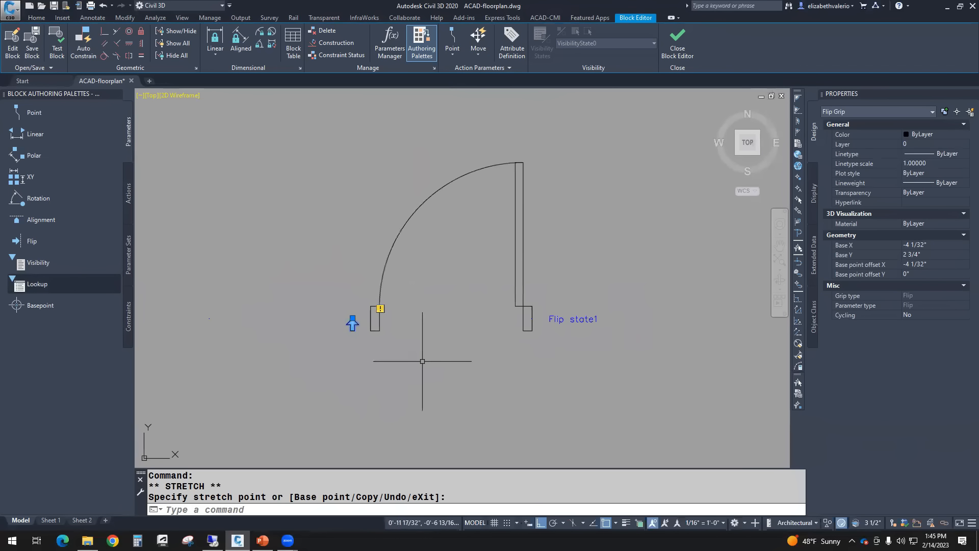
pyautogui.press('Escape')
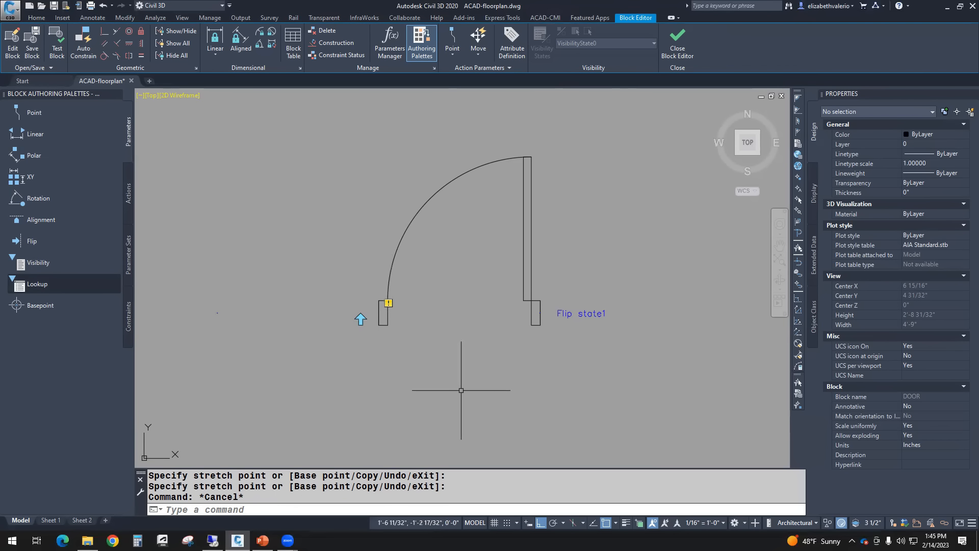
# - Add a Flip action to the flip parameter, with the door leaf and swing arc as its selection set
pyautogui.click(128, 197)
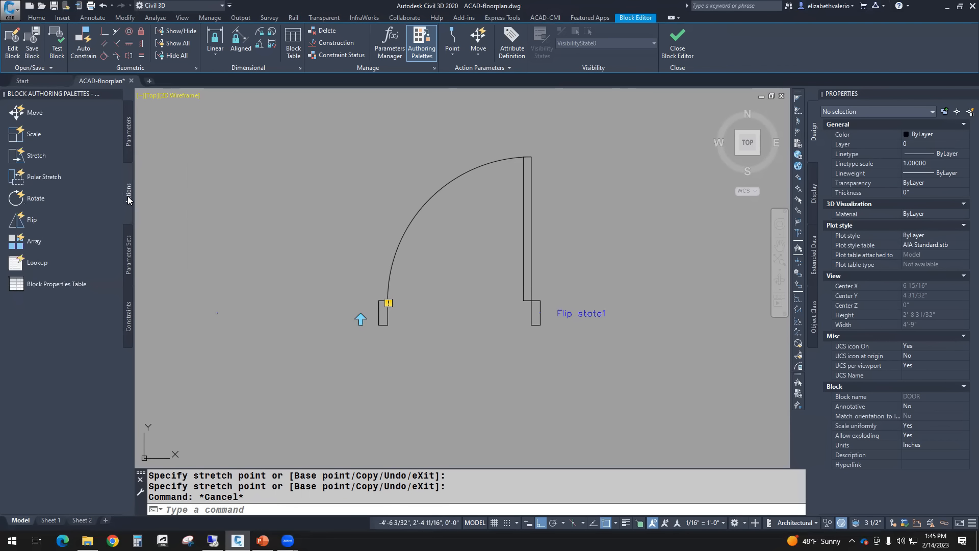
pyautogui.click(28, 223)
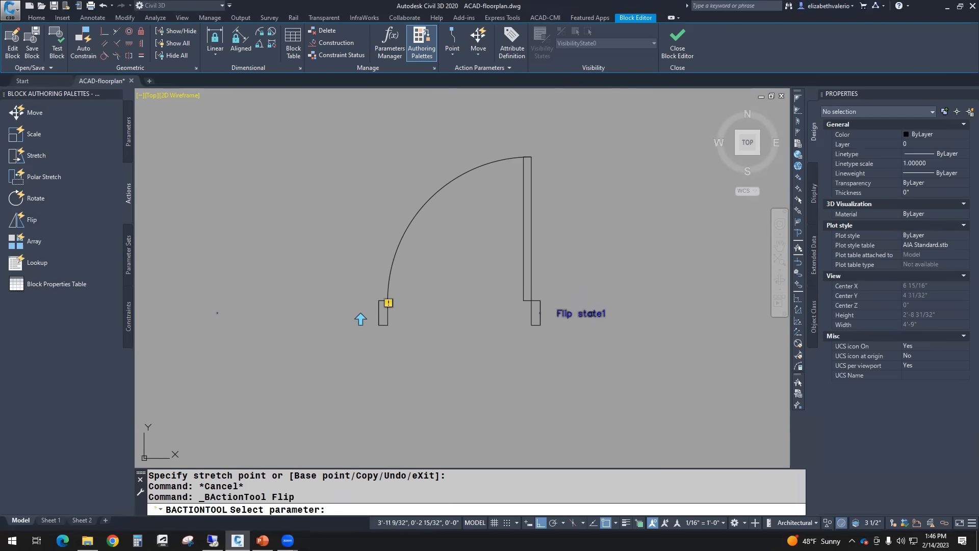
pyautogui.click(591, 313)
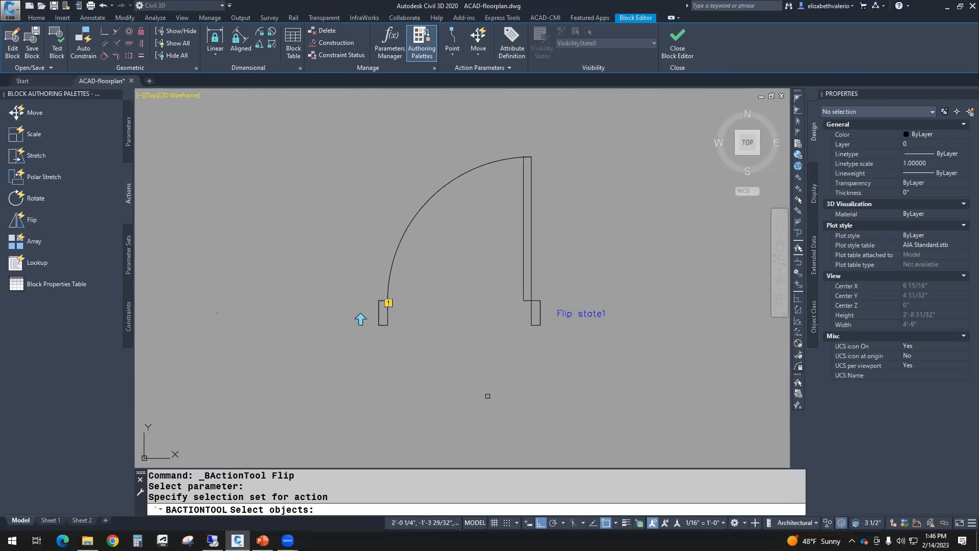
pyautogui.click(572, 123)
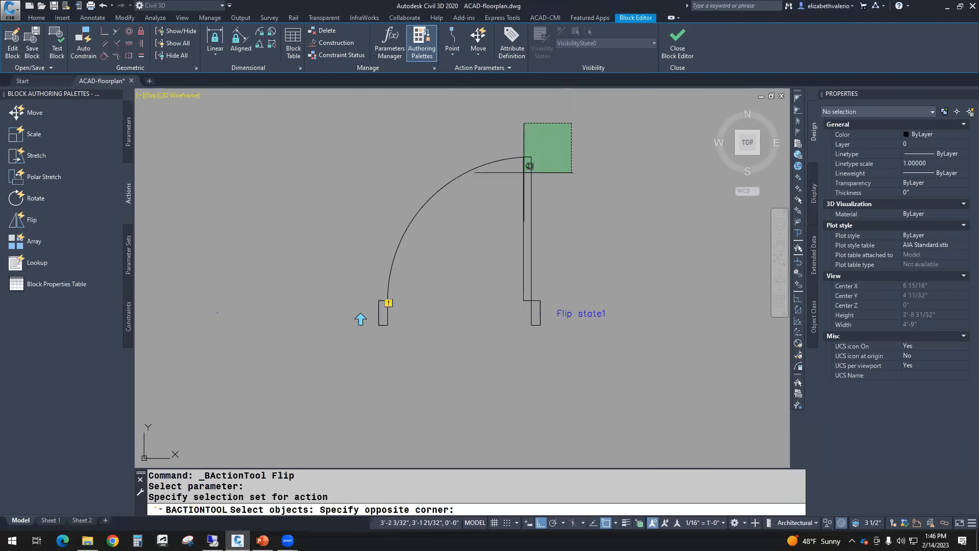
pyautogui.click(468, 212)
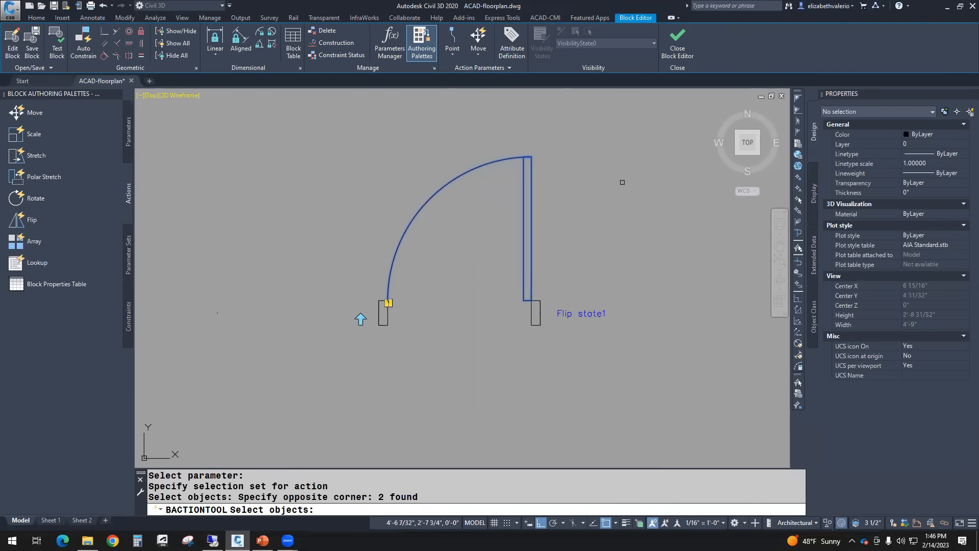
pyautogui.moveTo(621, 181); pyautogui.dragTo(586, 188, button='middle')
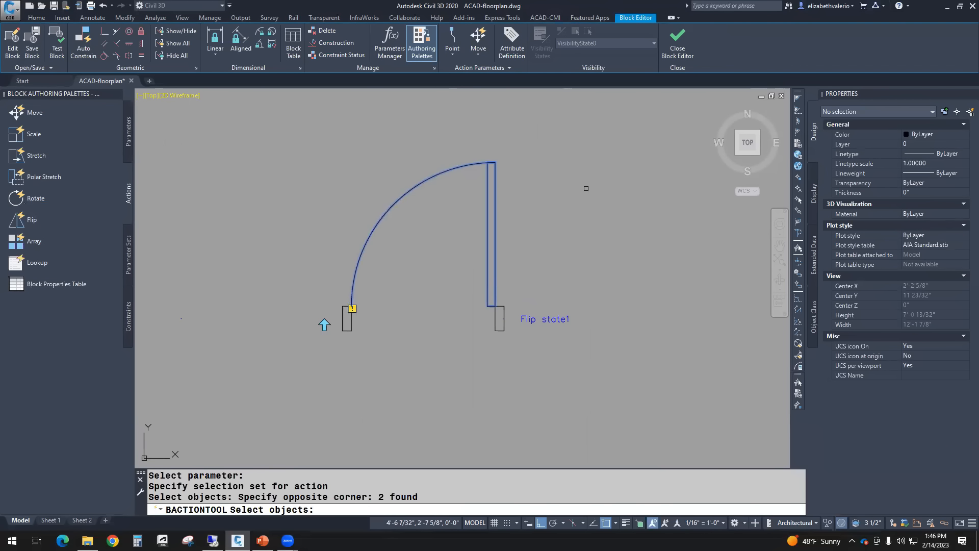
pyautogui.press('Return')
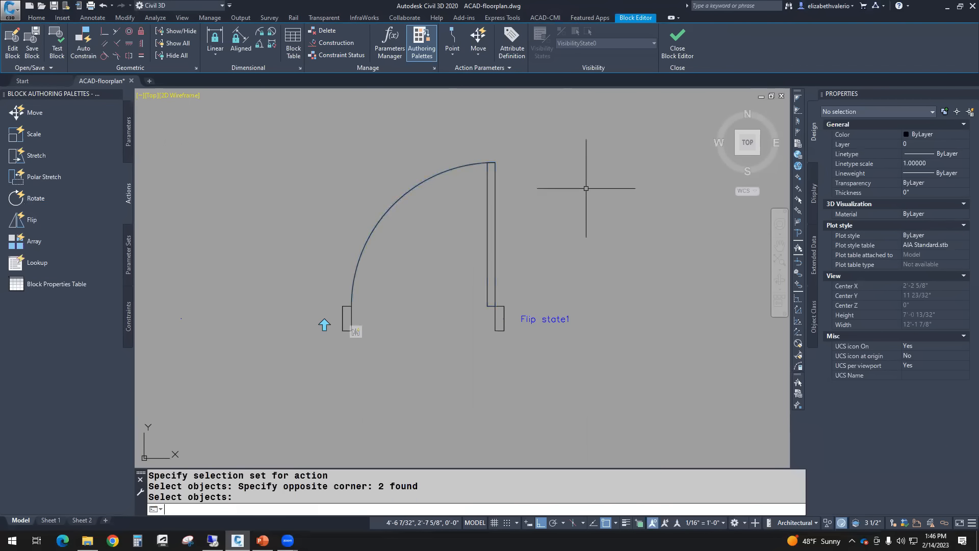
# - Reposition the flip action's icon just below the flip grip and save the DOOR block definition
pyautogui.moveTo(356, 331); pyautogui.dragTo(333, 350)
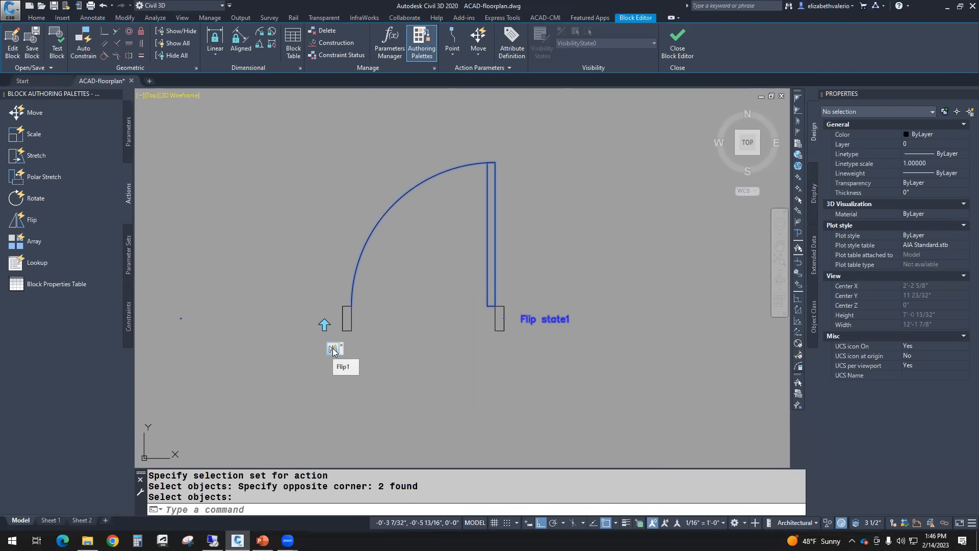
pyautogui.moveTo(632, 278); pyautogui.dragTo(645, 280, button='middle')
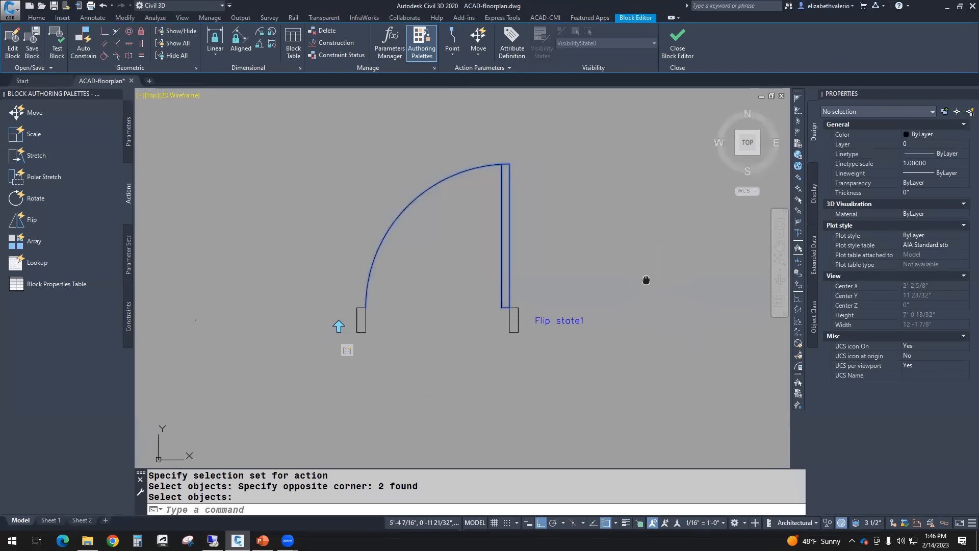
pyautogui.press('Escape')
pyautogui.press('Escape')
pyautogui.press('Escape')
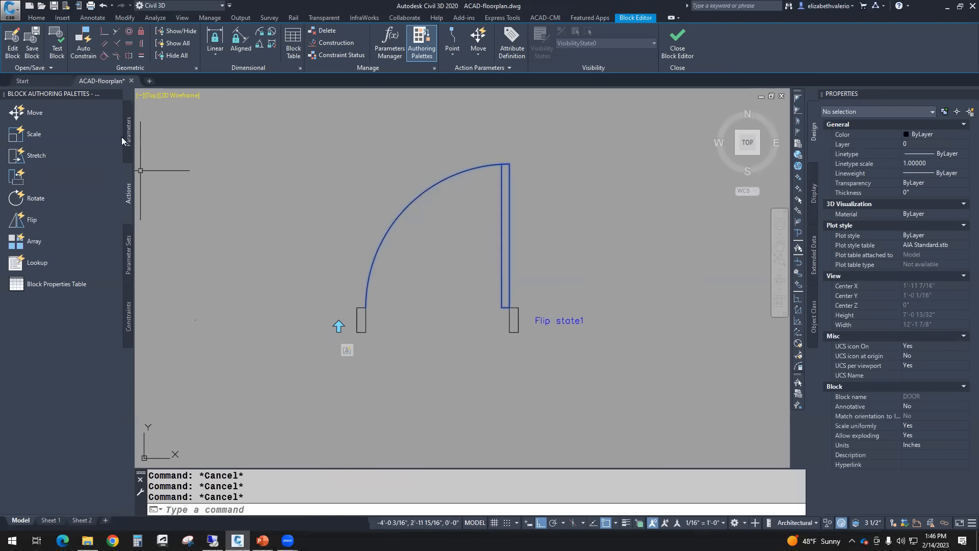
pyautogui.click(31, 49)
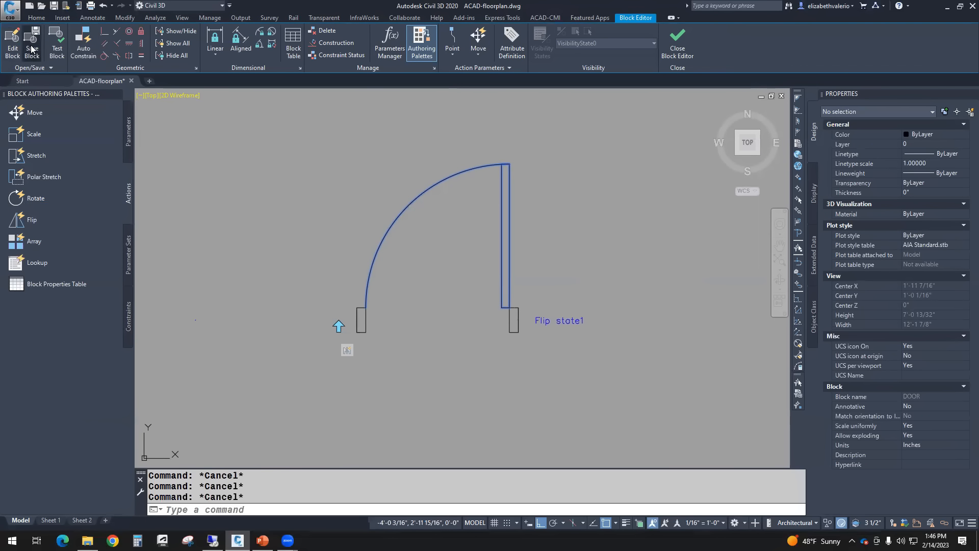
# - Test the DOOR block by flipping the door repeatedly across the wall with its flip grip, and close the test window
pyautogui.click(57, 49)
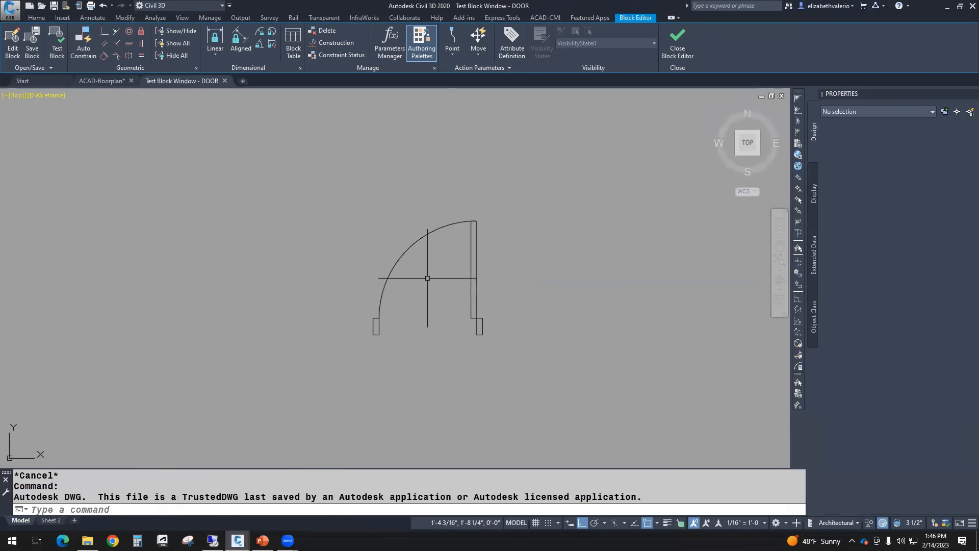
pyautogui.click(422, 237)
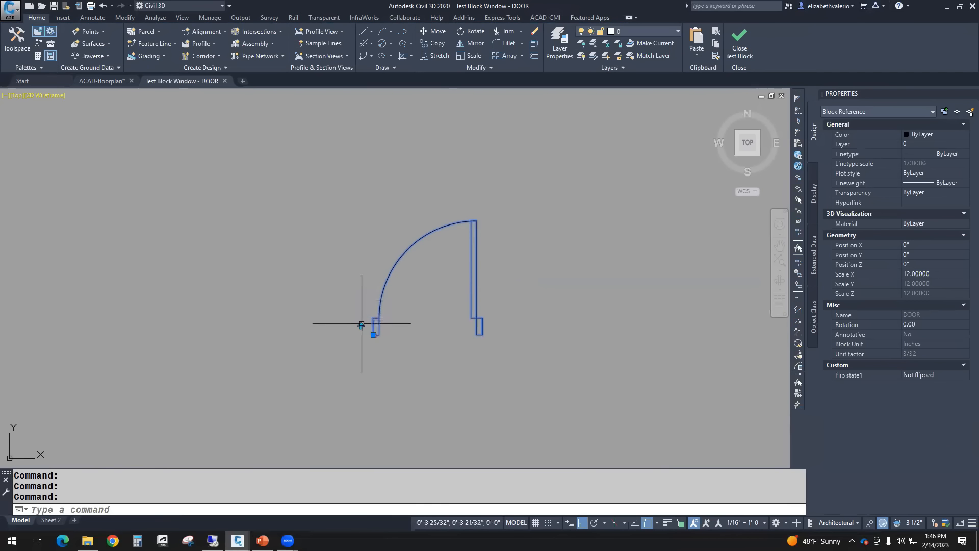
pyautogui.click(361, 326)
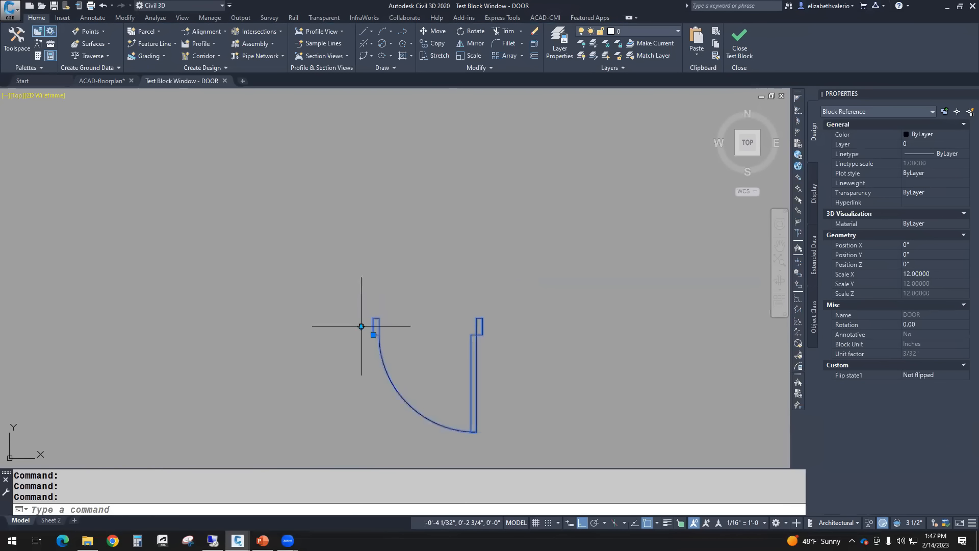
pyautogui.click(361, 326)
pyautogui.click(361, 326)
pyautogui.click(361, 326)
pyautogui.click(361, 326)
pyautogui.click(362, 326)
pyautogui.click(361, 326)
pyautogui.click(361, 326)
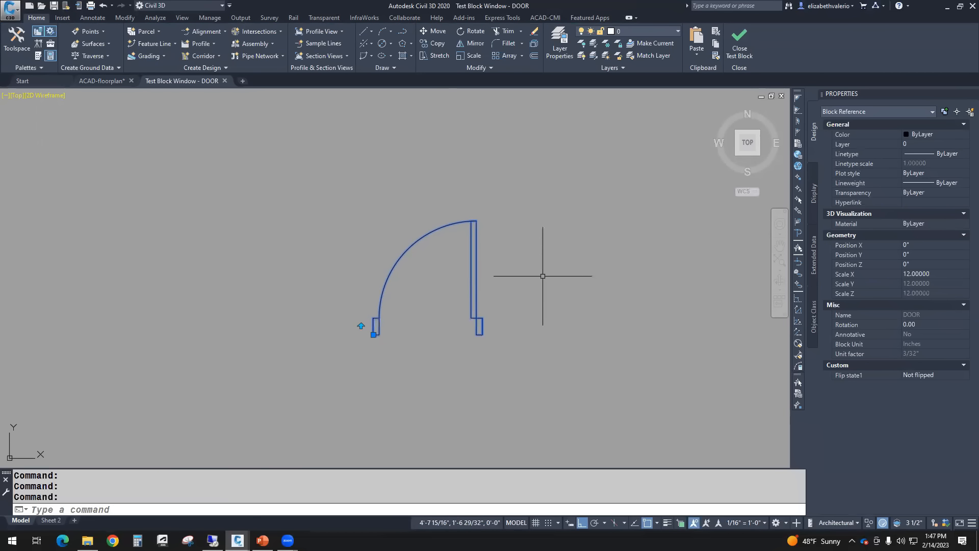
pyautogui.click(739, 48)
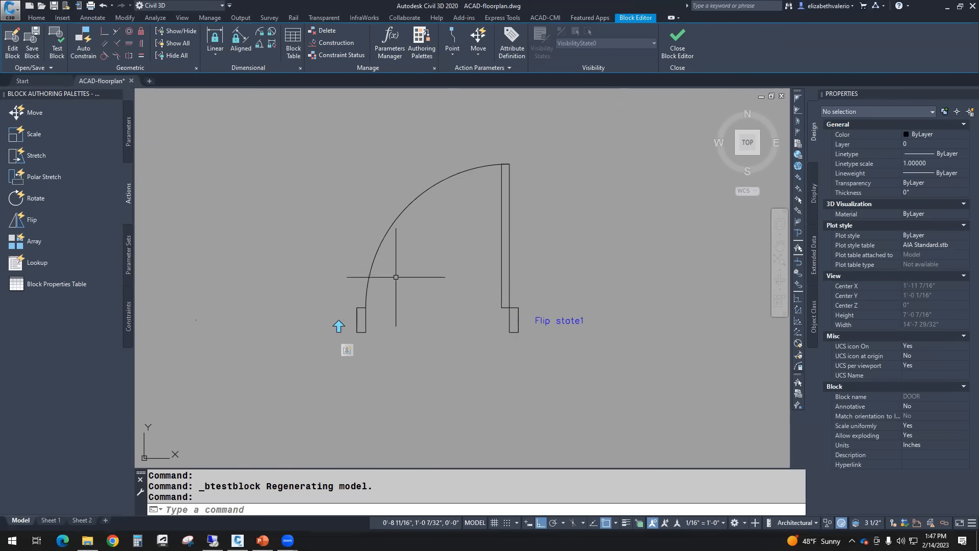
# - Add a second flip parameter with a vertical reflection line starting midway between the jambs' lower inner corners, labelled between the jambs
pyautogui.click(129, 134)
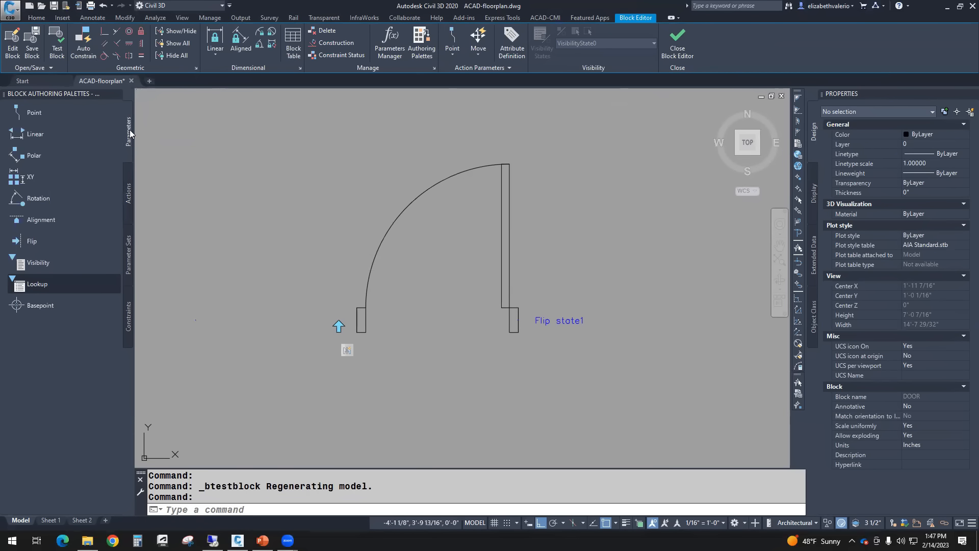
pyautogui.click(30, 242)
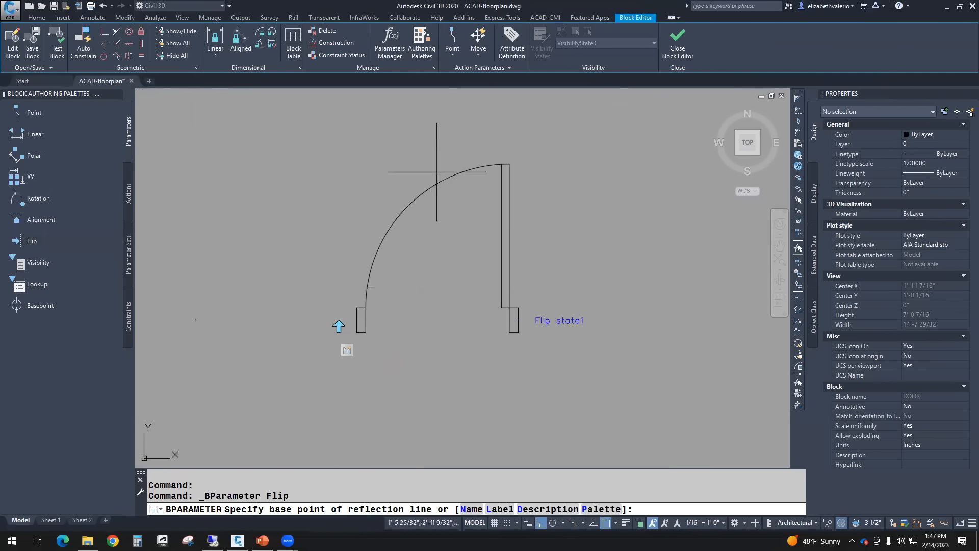
pyautogui.keyDown('shift'); pyautogui.rightClick(454, 353); pyautogui.keyUp('shift')
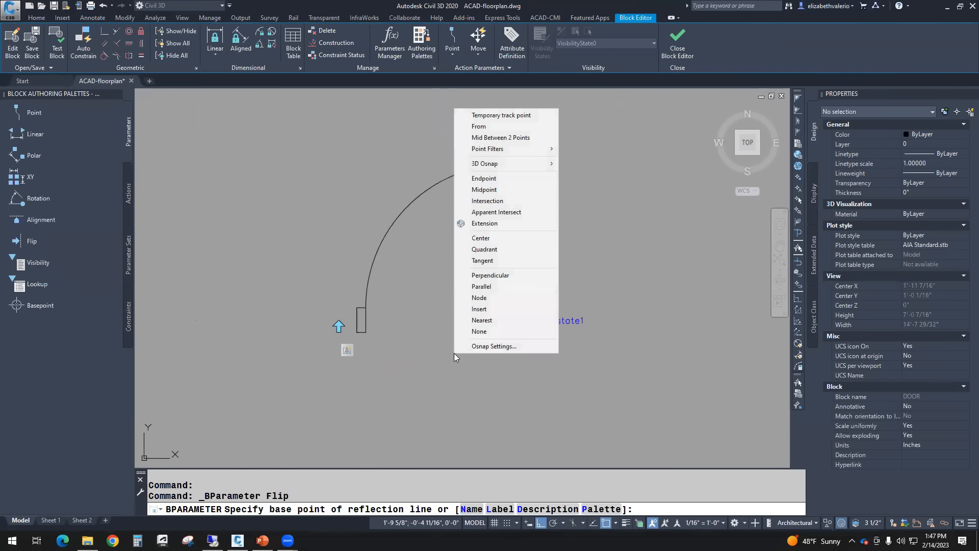
pyautogui.click(502, 138)
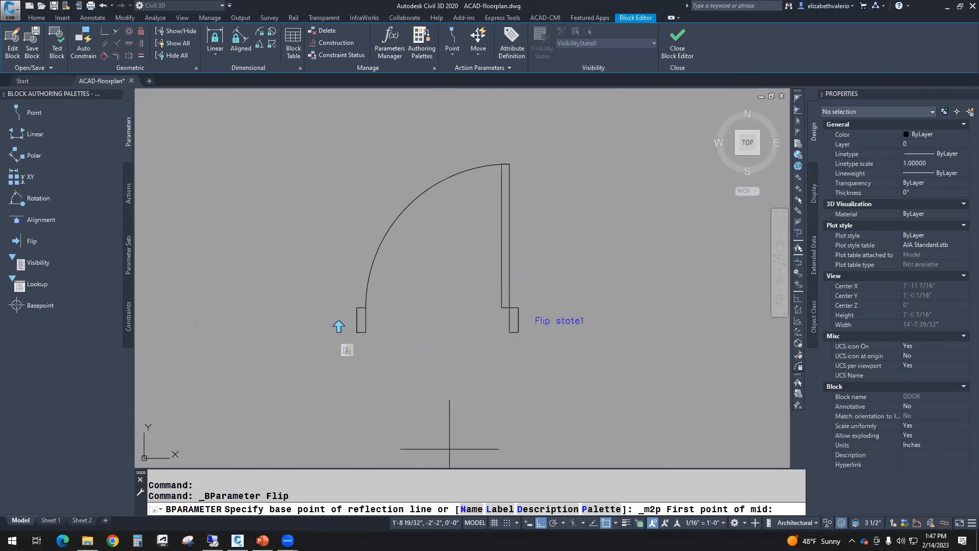
pyautogui.click(617, 523)
pyautogui.click(631, 470)
pyautogui.click(633, 336)
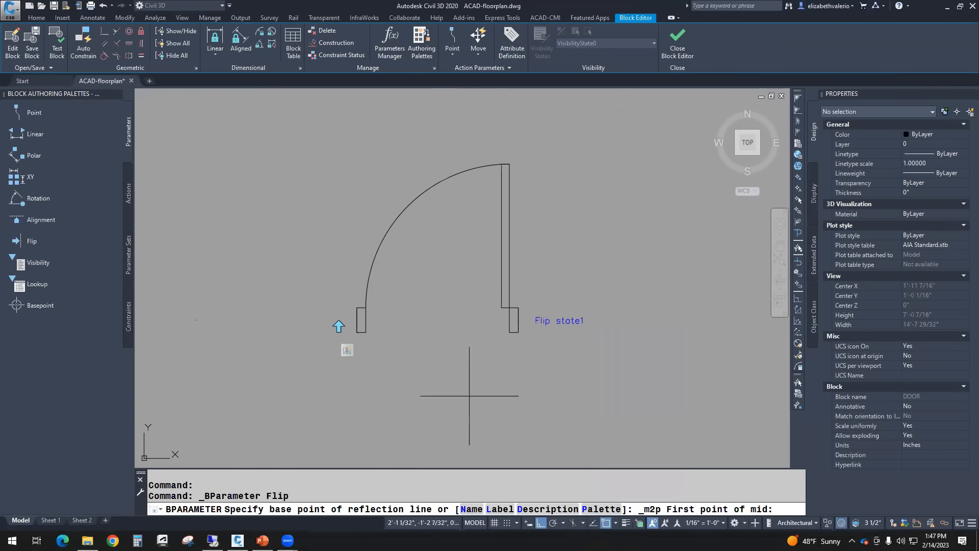
pyautogui.click(365, 332)
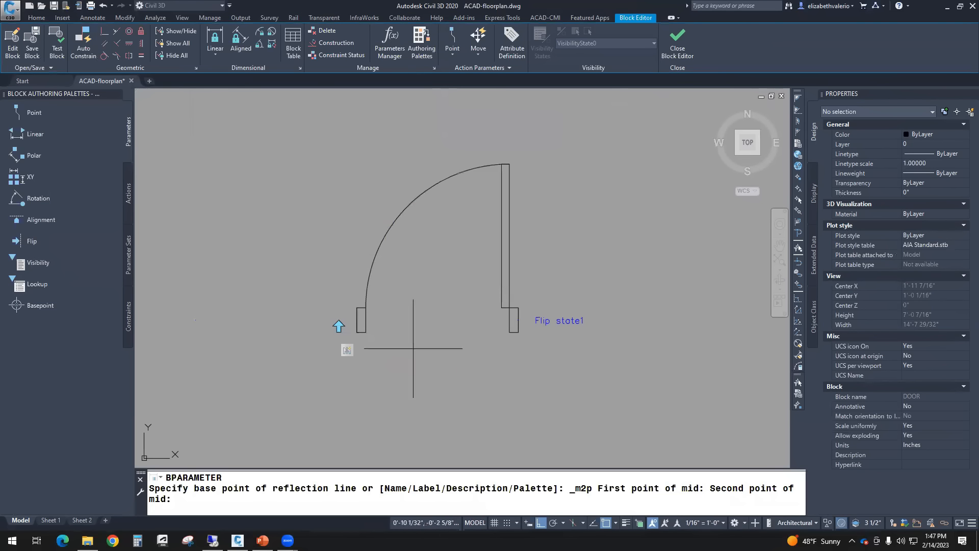
pyautogui.click(509, 333)
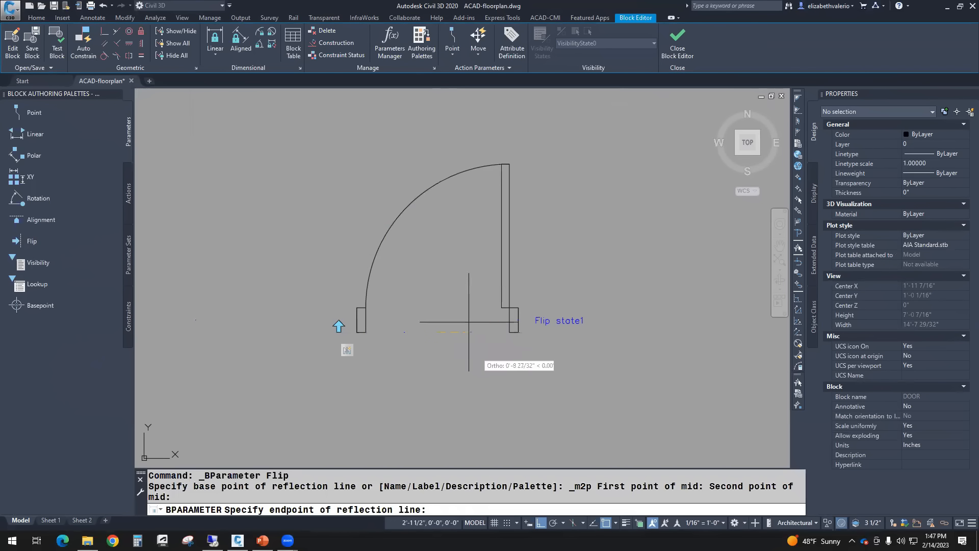
pyautogui.click(459, 431)
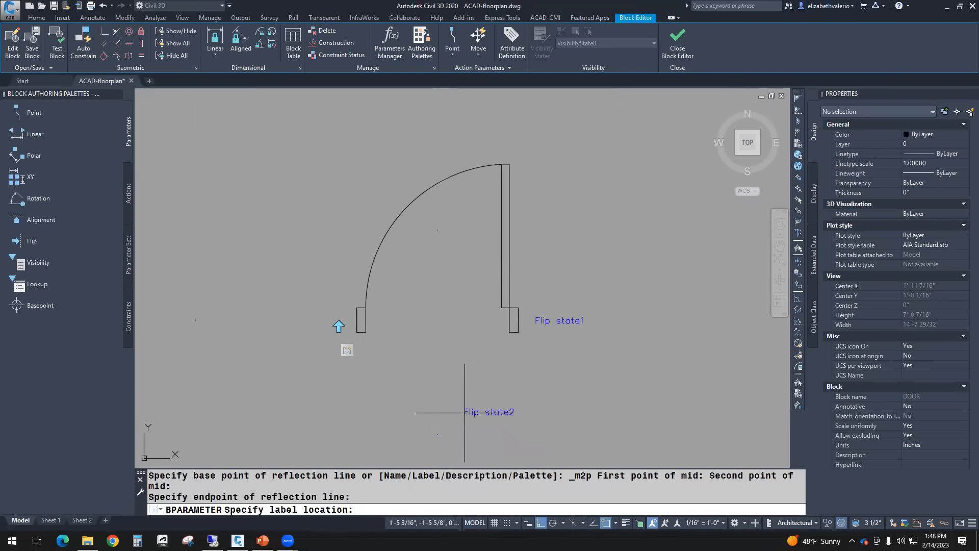
pyautogui.click(430, 323)
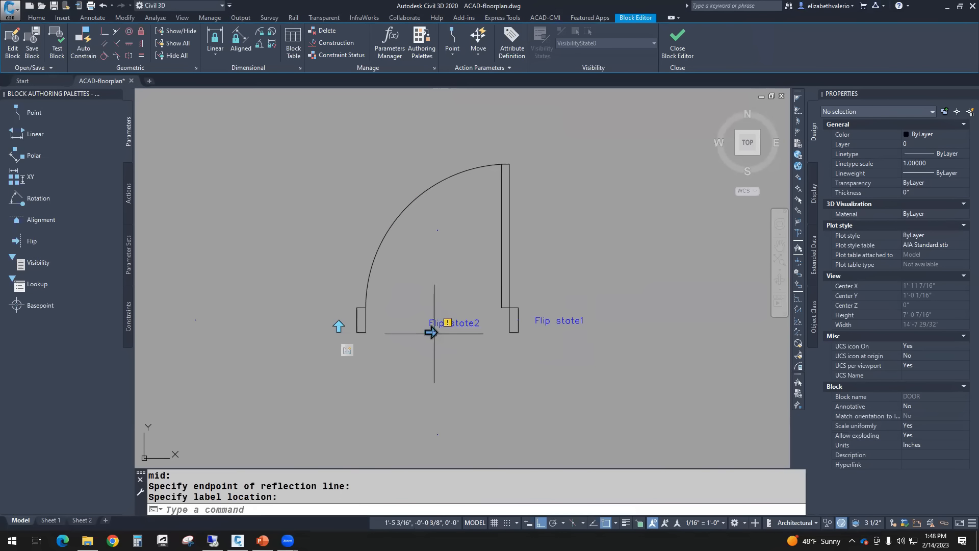
# - Move the second flip parameter's grip about 6 inches south of the doorway and clear the selection
pyautogui.click(431, 332)
pyautogui.click(435, 333)
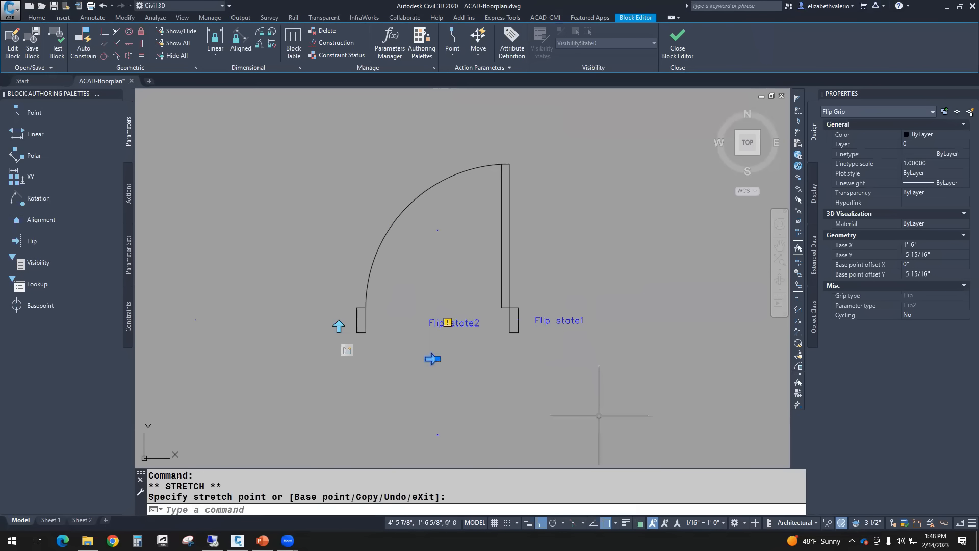
pyautogui.press('Escape')
pyautogui.press('Escape')
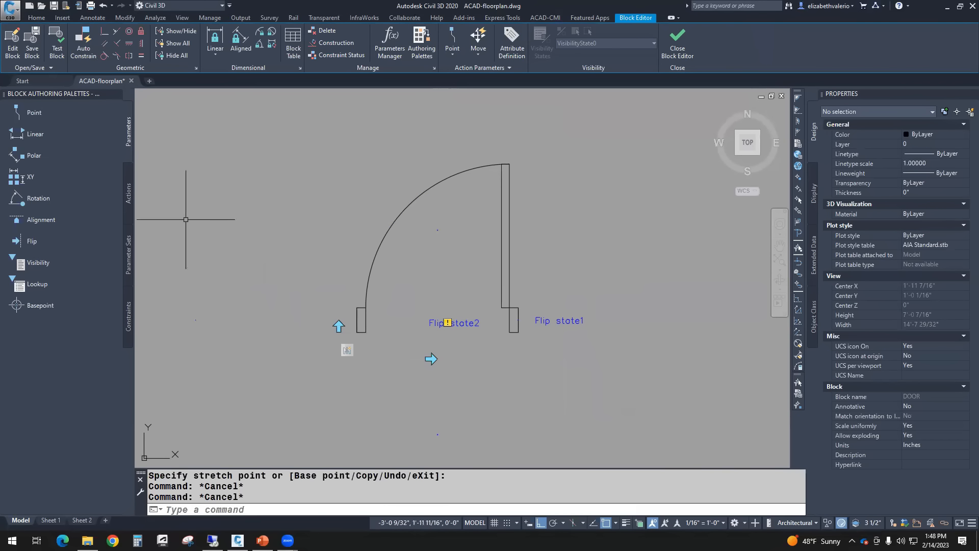
# - Add a Flip action to the second flip parameter for the door leaf and swing arc, and close the block editor, saving the changes to DOOR
pyautogui.click(128, 193)
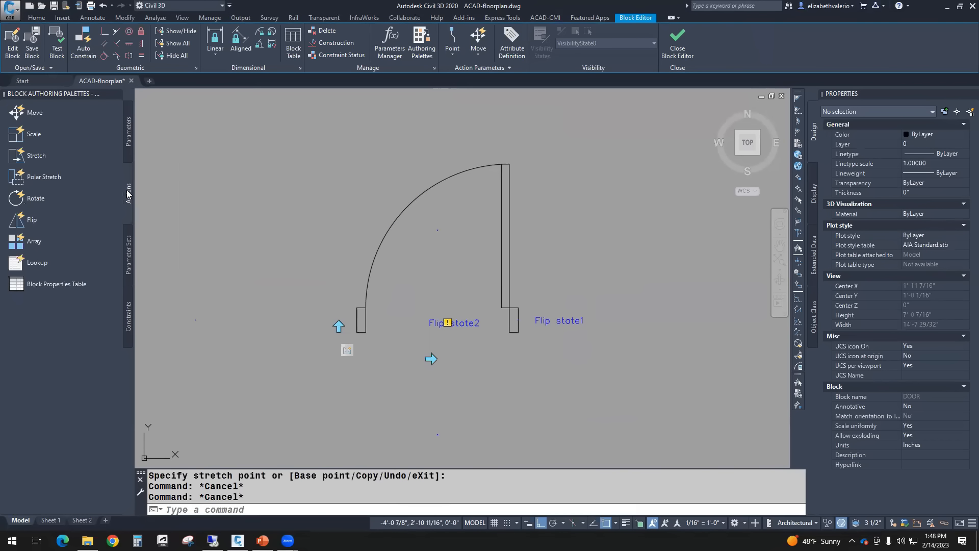
pyautogui.click(24, 225)
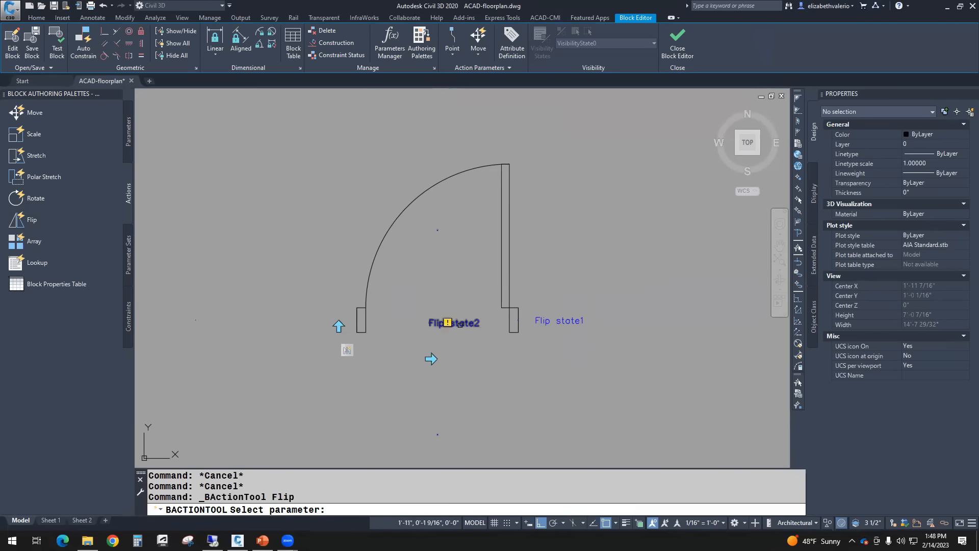
pyautogui.click(460, 324)
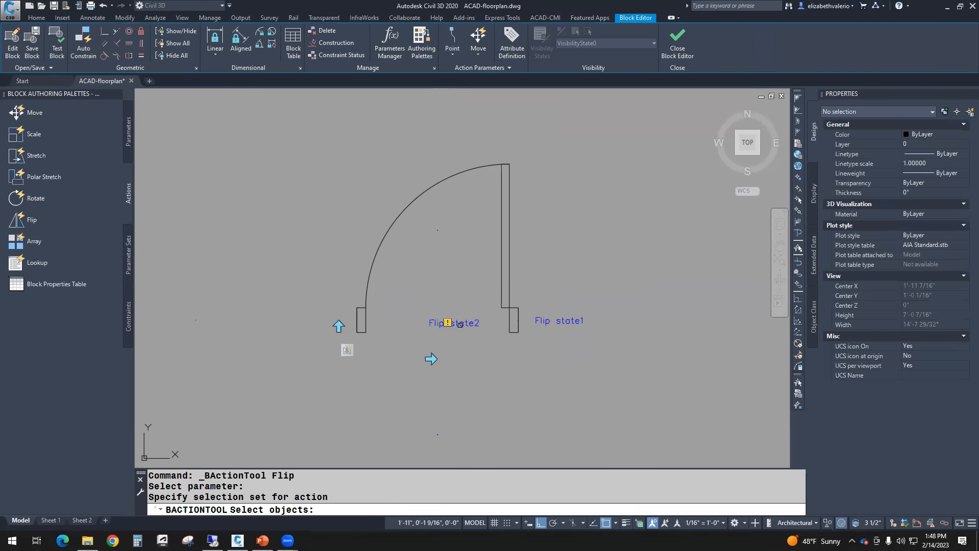
pyautogui.click(544, 135)
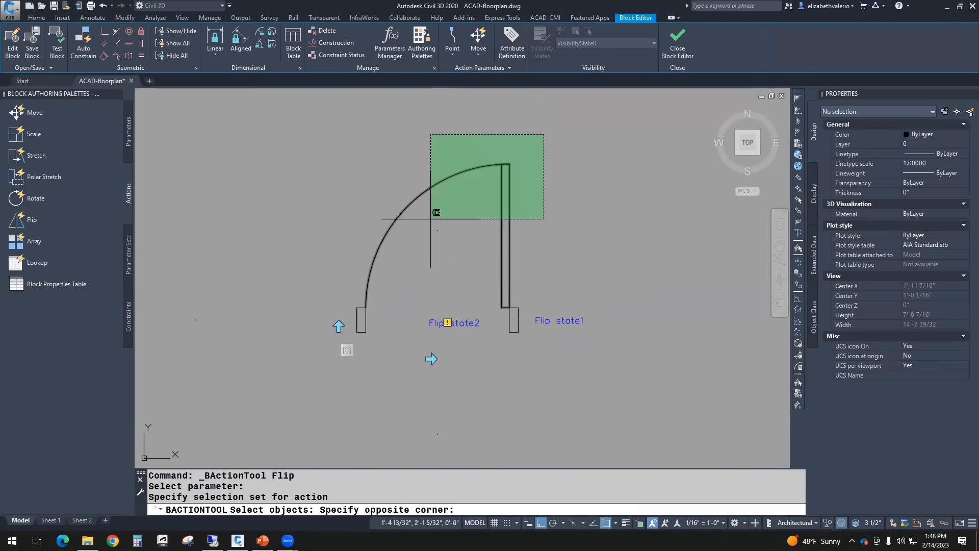
pyautogui.click(436, 212)
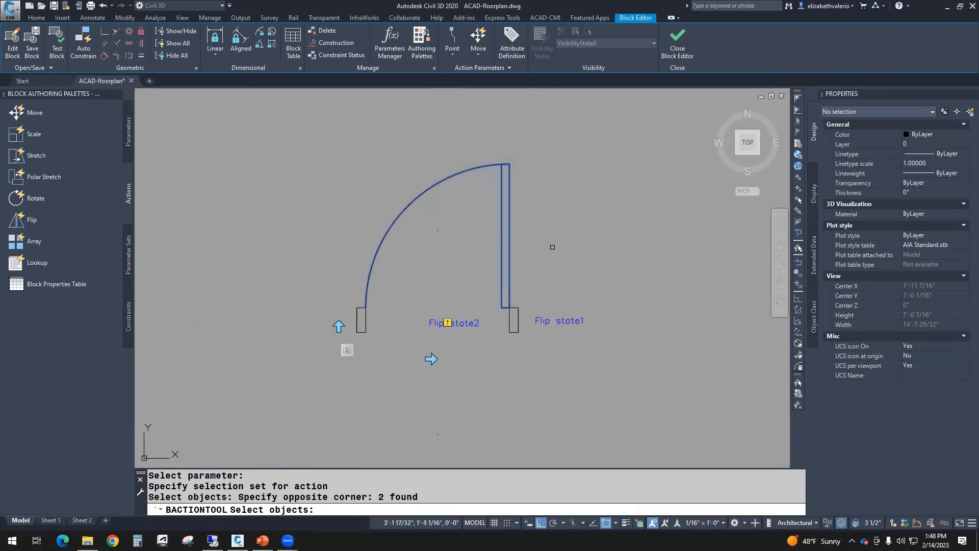
pyautogui.press('Return')
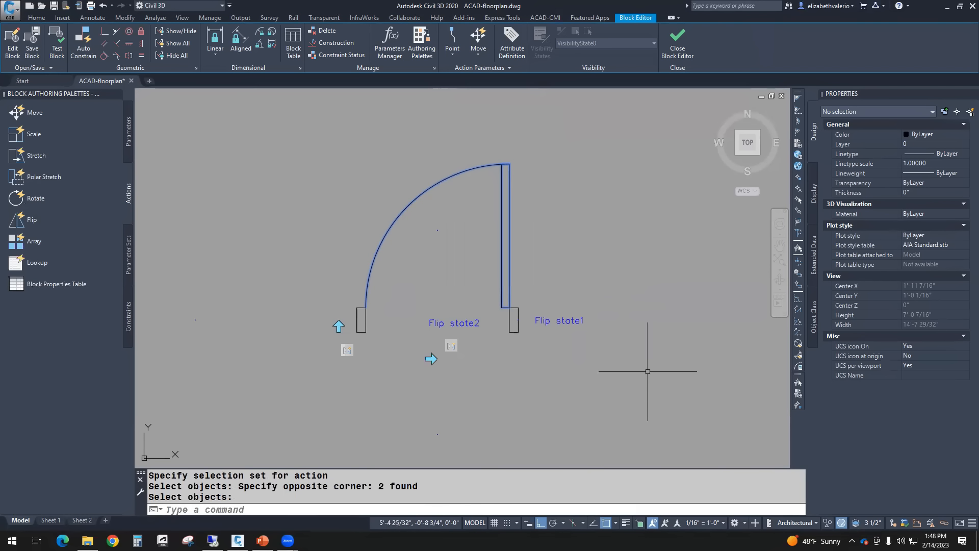
pyautogui.click(677, 49)
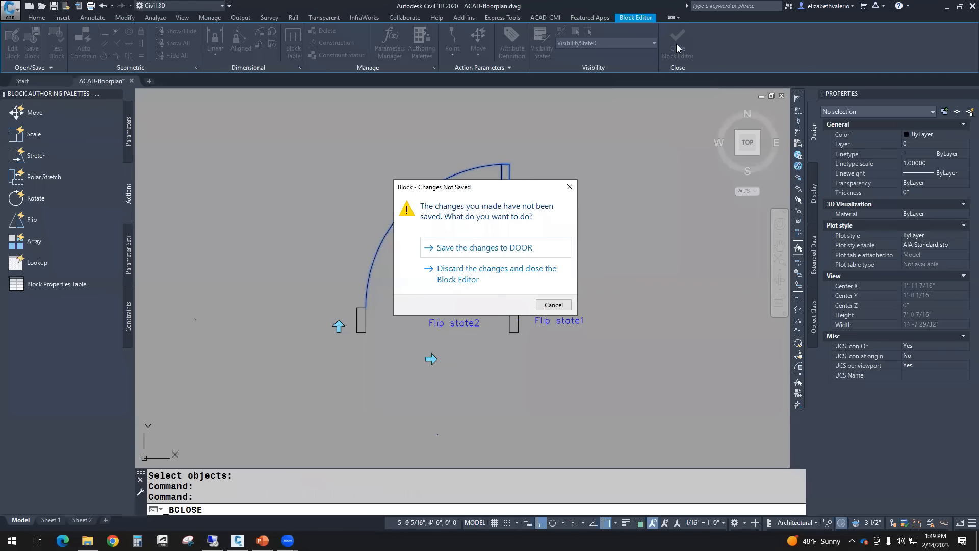
pyautogui.click(486, 249)
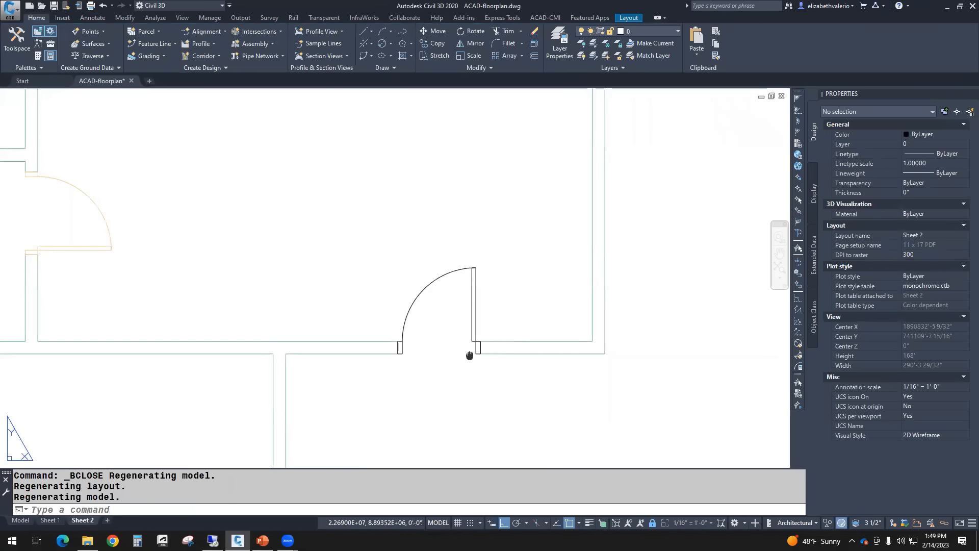
# - Flip the placed DOOR block sideways and across the wall with its two flip grips, and save the drawing
pyautogui.moveTo(468, 354); pyautogui.dragTo(452, 334, button='middle')
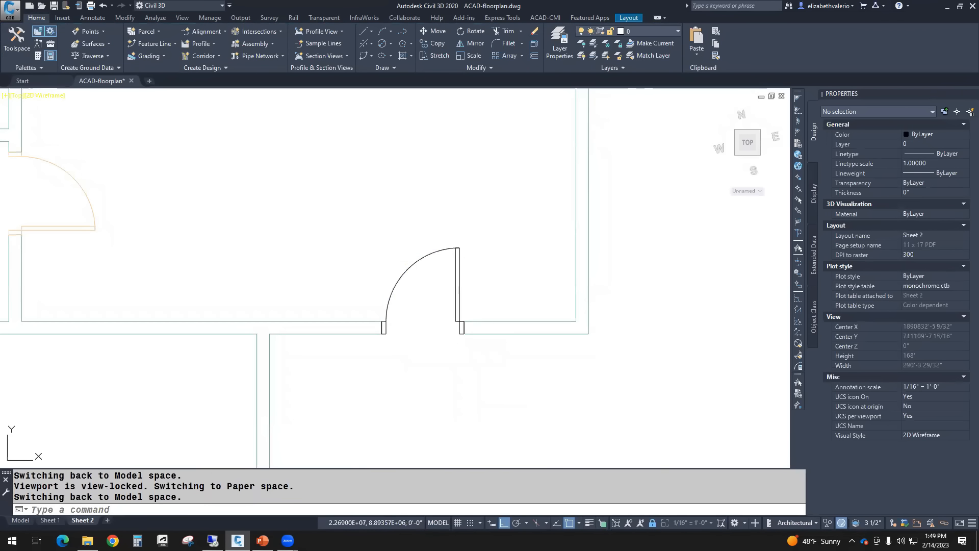
pyautogui.click(383, 328)
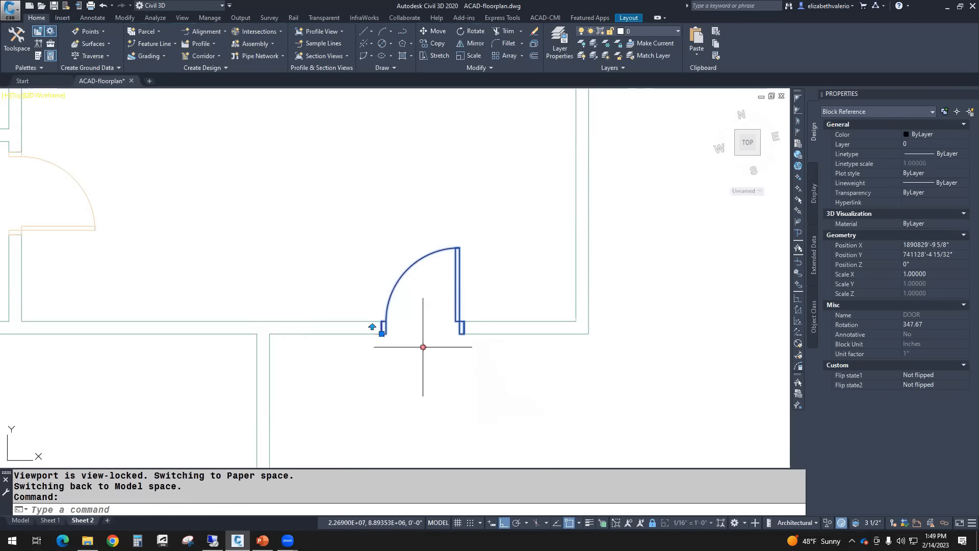
pyautogui.click(423, 347)
pyautogui.click(423, 346)
pyautogui.click(424, 347)
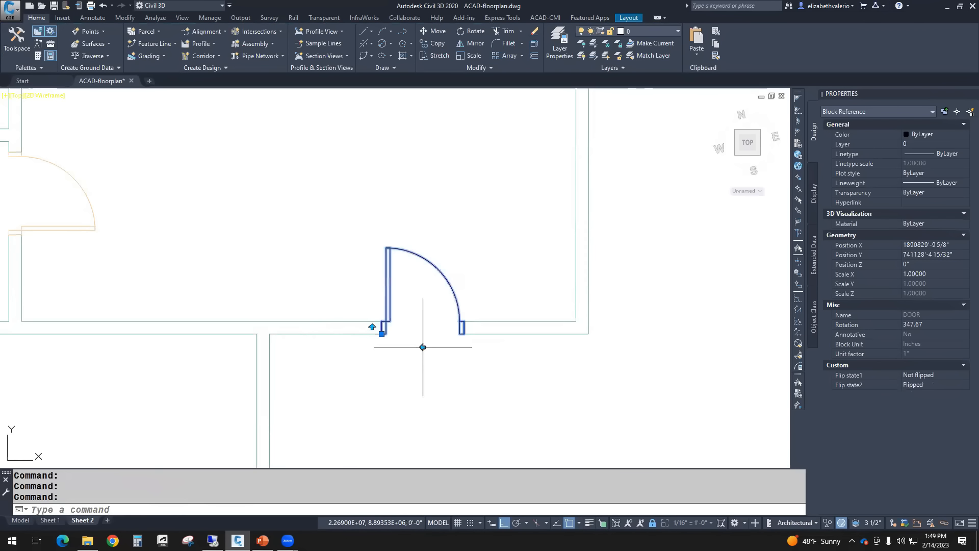
pyautogui.click(373, 327)
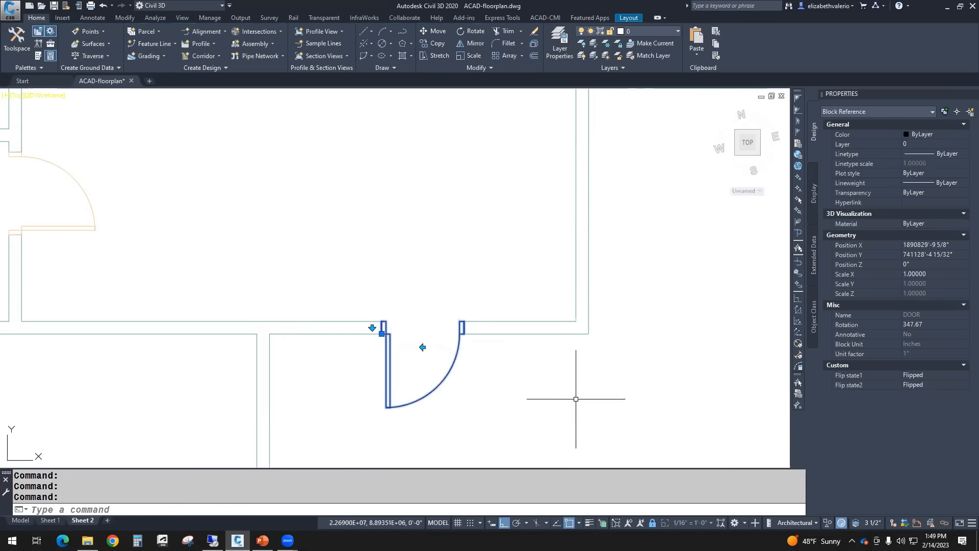
pyautogui.hotkey('ctrl', 's')
# - Switch to the PowerPoint slides and highlight the Shapes visibility block example with its circle, square and triangle
pyautogui.hotkey('alt', 'Tab')
pyautogui.click(706, 408)
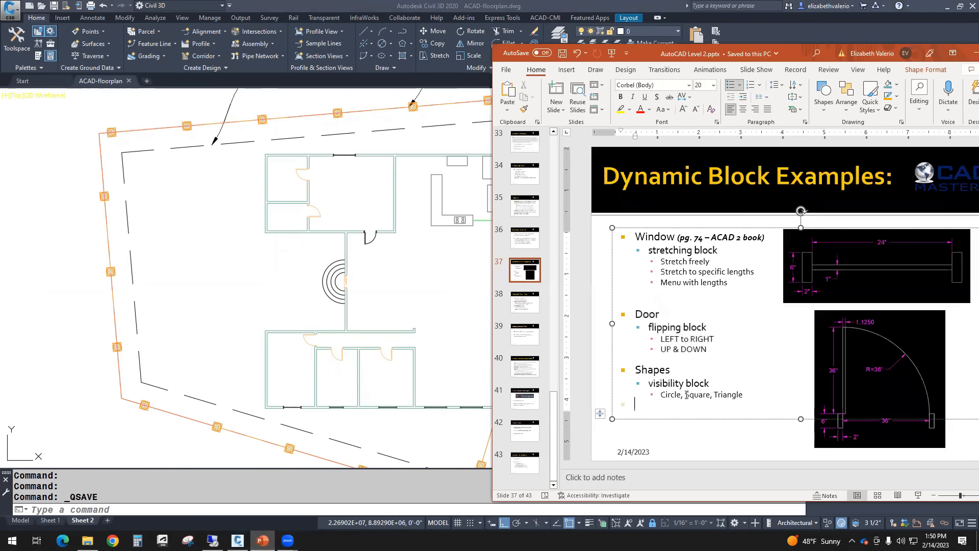
pyautogui.moveTo(637, 369); pyautogui.dragTo(724, 388)
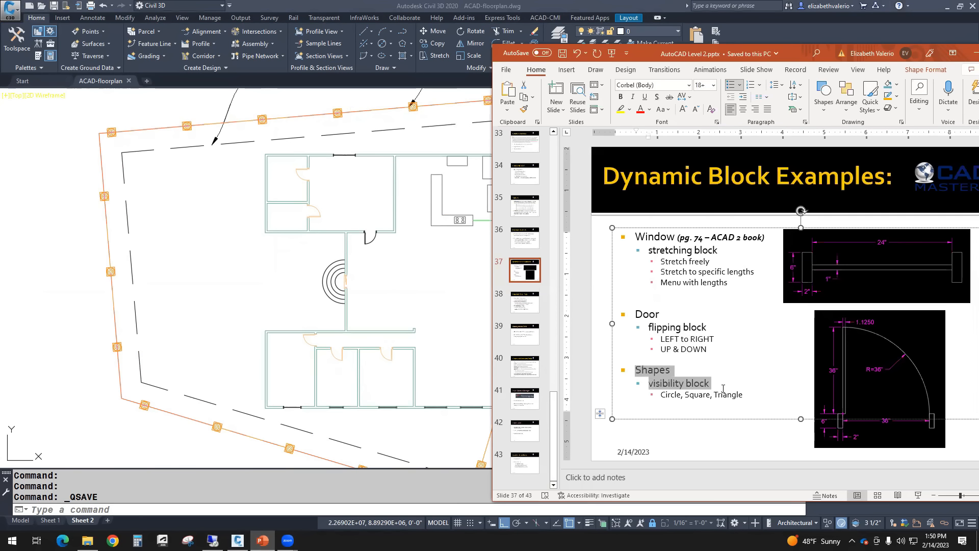
pyautogui.moveTo(661, 395); pyautogui.dragTo(749, 394)
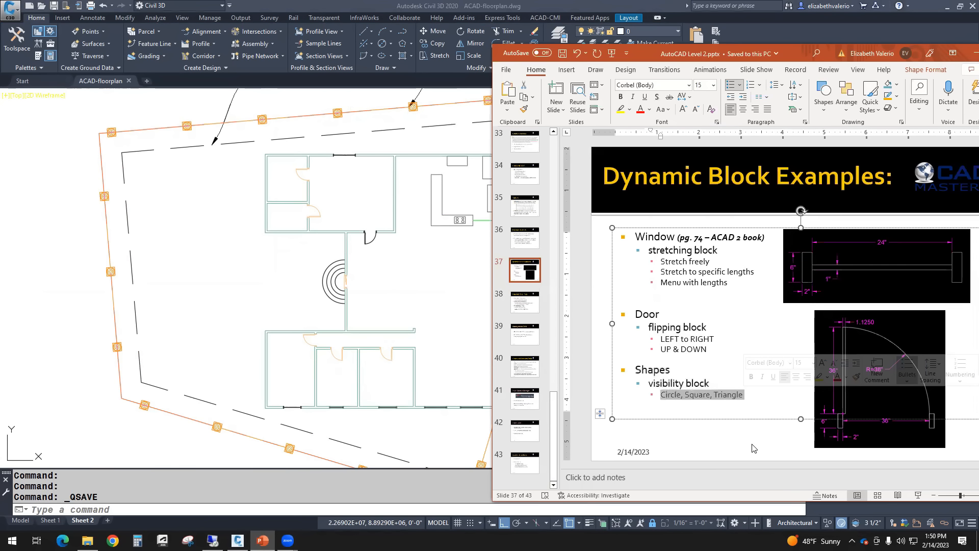
# - Switch back to Civil 3D and draw a circle in the empty area of model space east of the floor plan
pyautogui.click(193, 459)
pyautogui.click(20, 520)
pyautogui.moveTo(293, 312); pyautogui.dragTo(293, 312, button='middle')
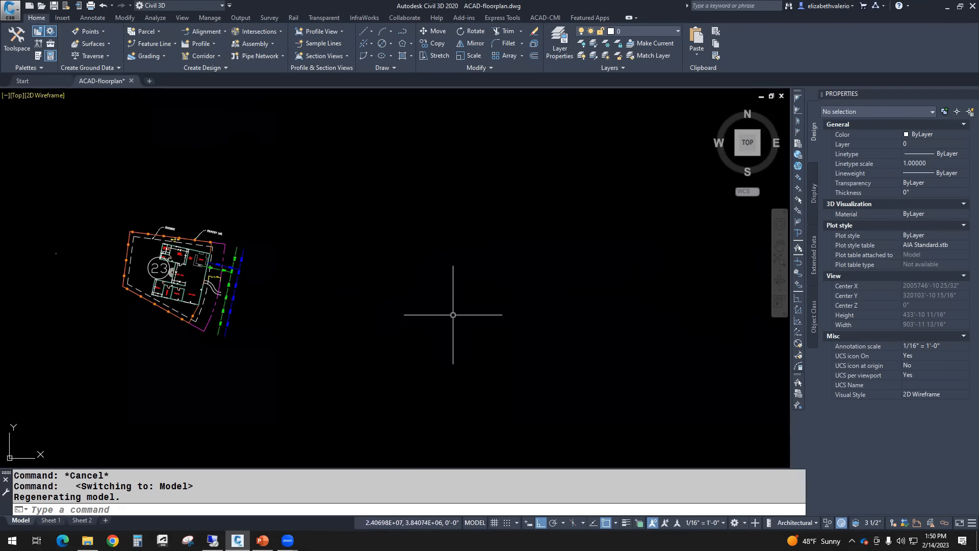
pyautogui.write('C')
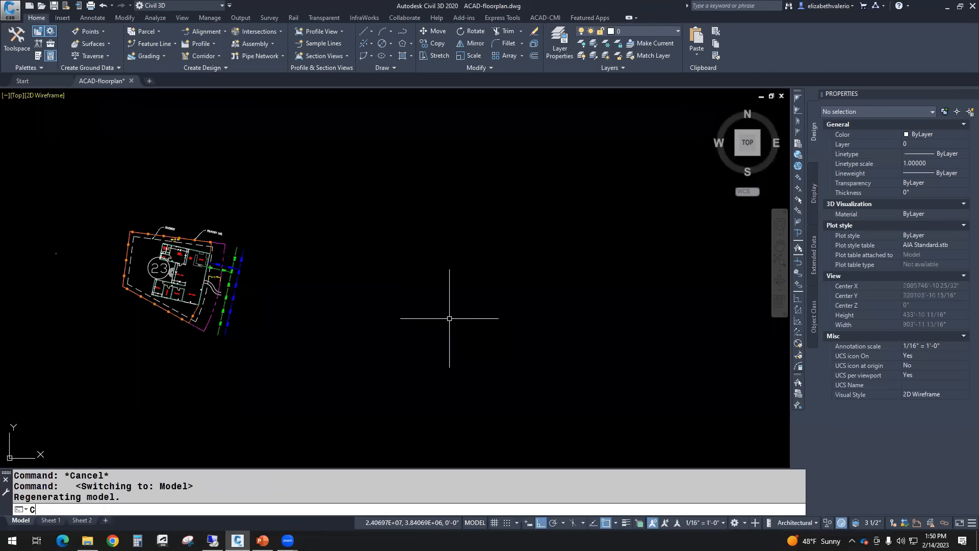
pyautogui.press('Return')
pyautogui.click(455, 309)
pyautogui.click(487, 341)
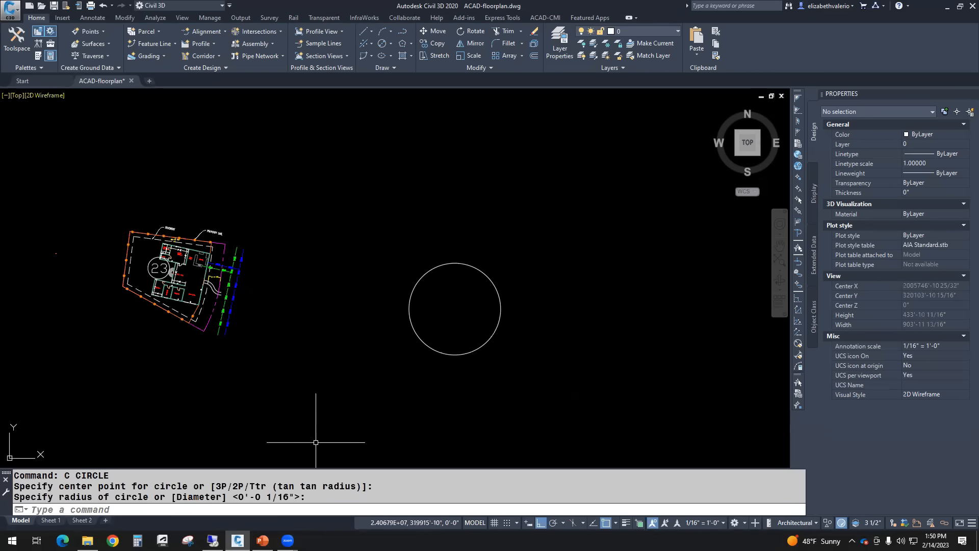
# - Start a new block definition named SHAPES with its base point at the centre of the circle
pyautogui.click(237, 509)
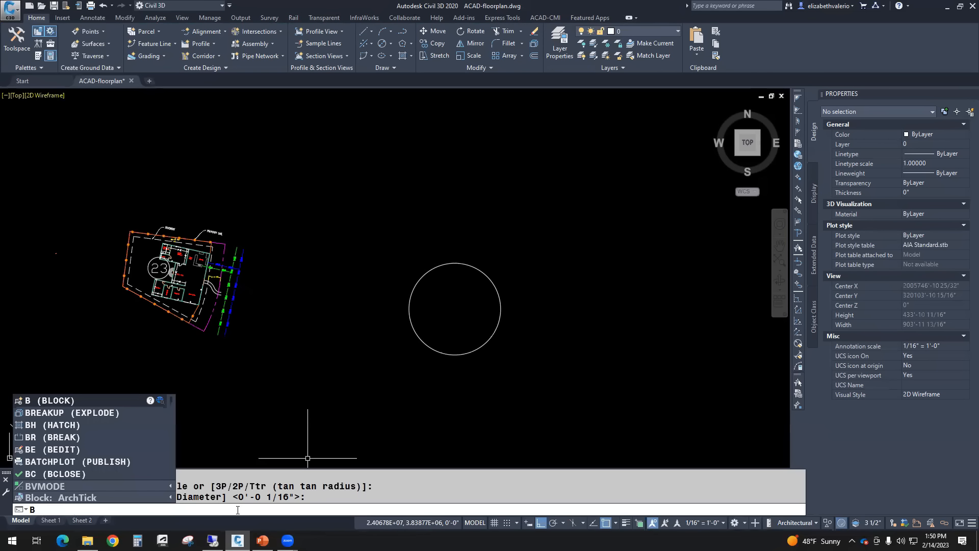
pyautogui.press('Return')
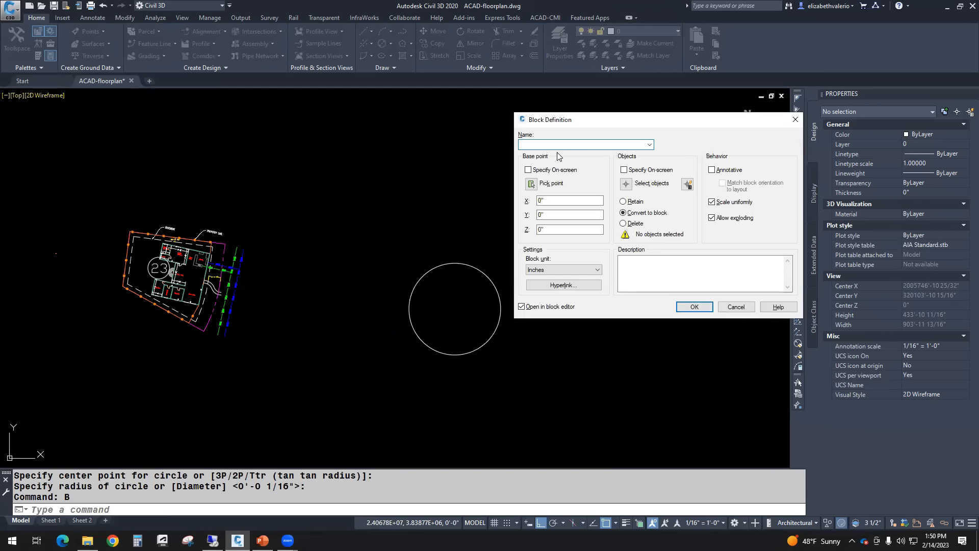
pyautogui.write('SHAPES')
pyautogui.click(531, 184)
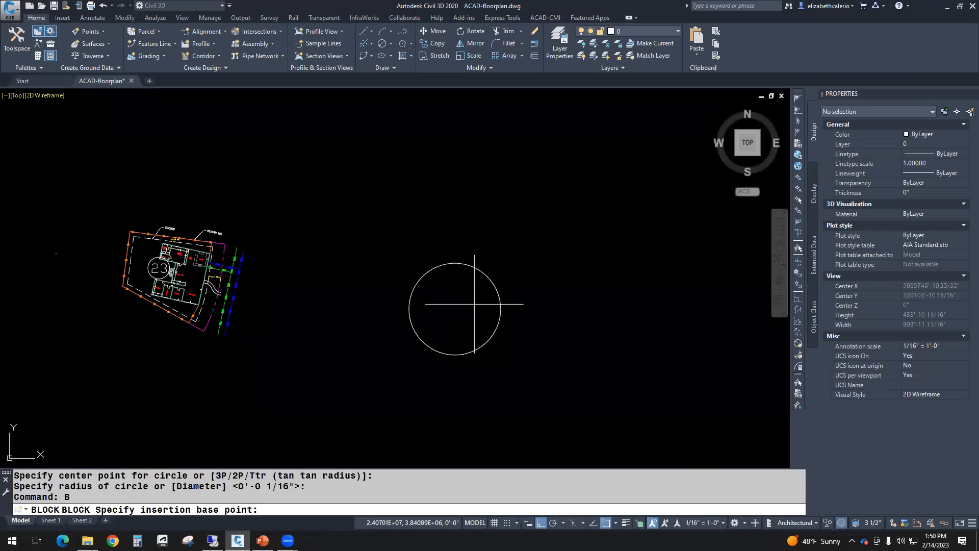
pyautogui.write('CEN')
pyautogui.press('Return')
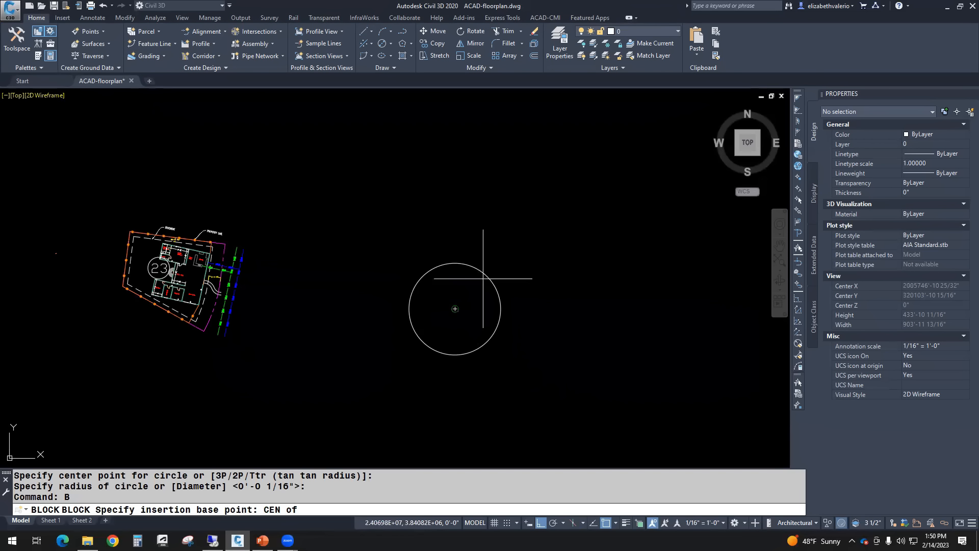
pyautogui.click(483, 279)
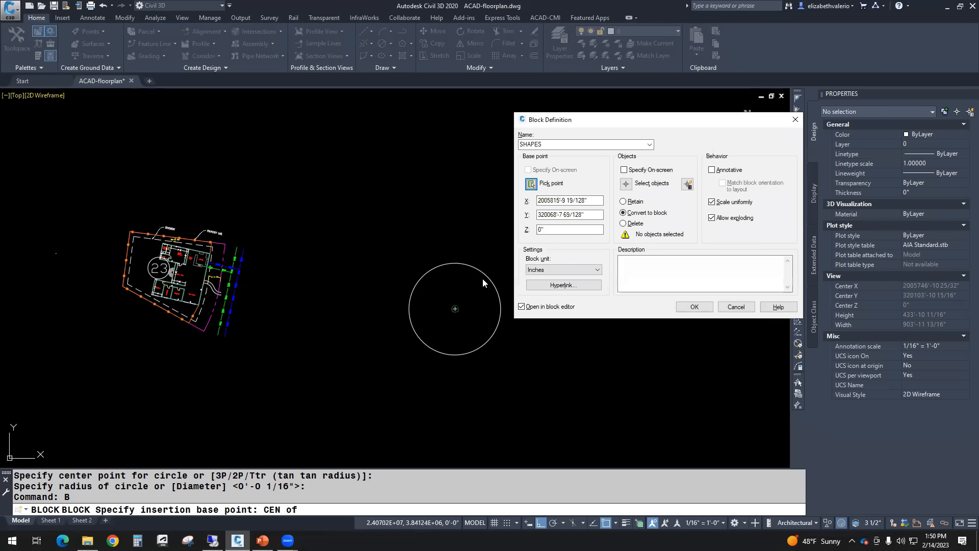
# - Select the circle as the block's object and create the SHAPES block, opening it in the block editor
pyautogui.click(626, 184)
pyautogui.click(454, 265)
pyautogui.press('Return')
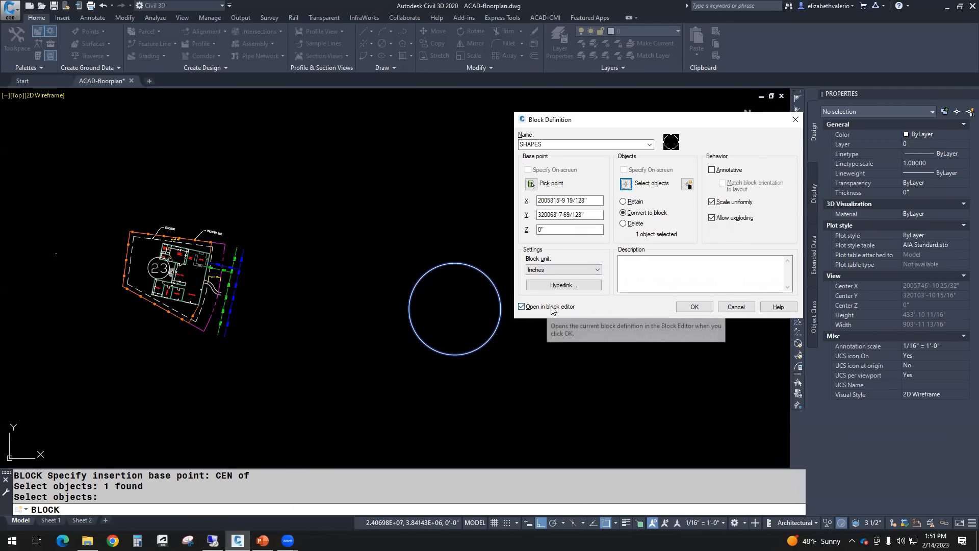
pyautogui.click(697, 310)
# - Add a Visibility parameter to the block, placed just below and to the right of the circle
pyautogui.scroll(1, 457, 276)
pyautogui.moveTo(459, 276); pyautogui.dragTo(411, 276, button='middle')
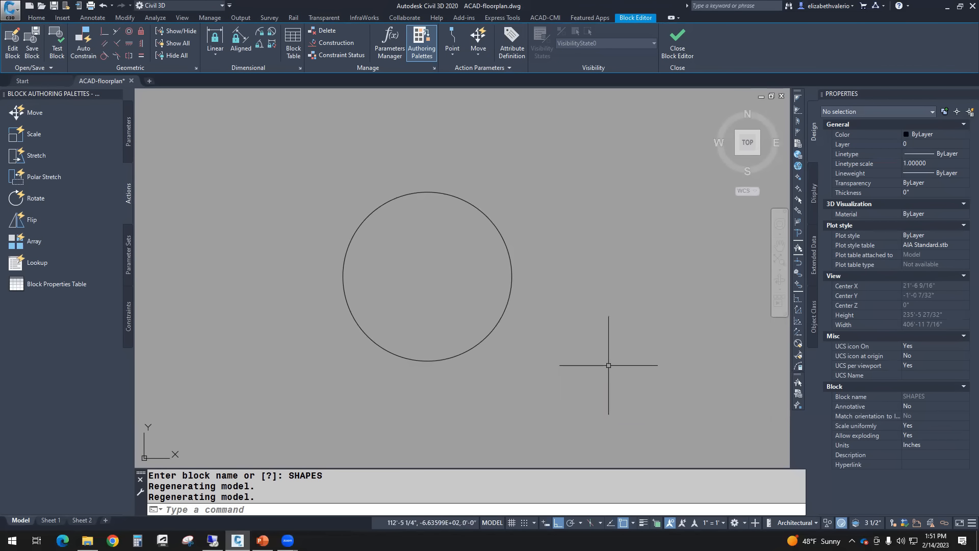
pyautogui.click(130, 142)
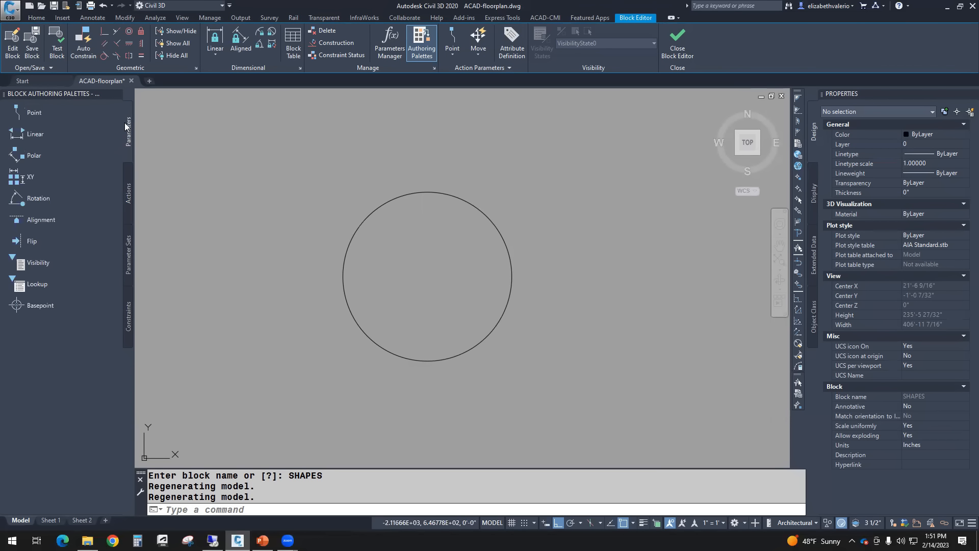
pyautogui.click(34, 264)
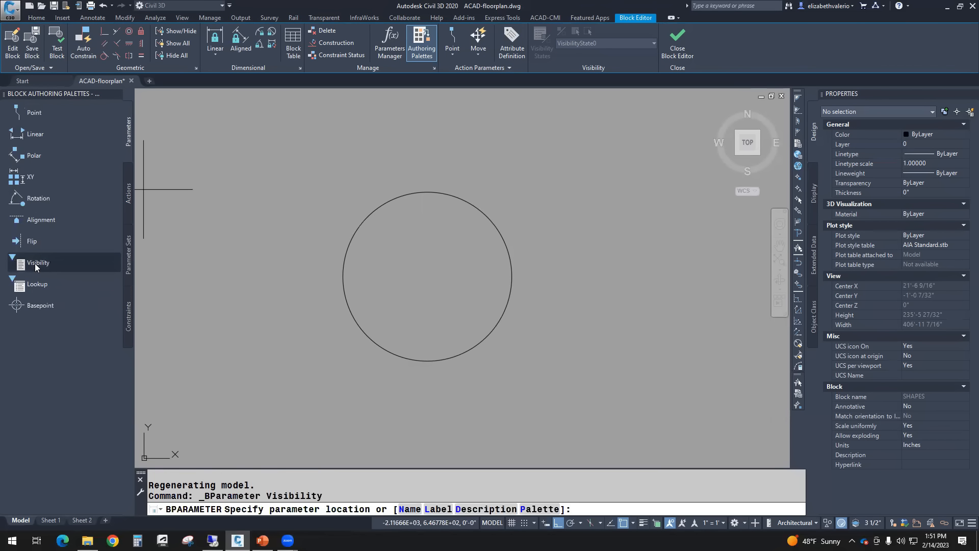
pyautogui.click(537, 379)
pyautogui.moveTo(558, 409)
pyautogui.mouseDown(button='middle')
pyautogui.moveTo(477, 381)
pyautogui.moveTo(486, 387)
pyautogui.mouseUp(button='middle')
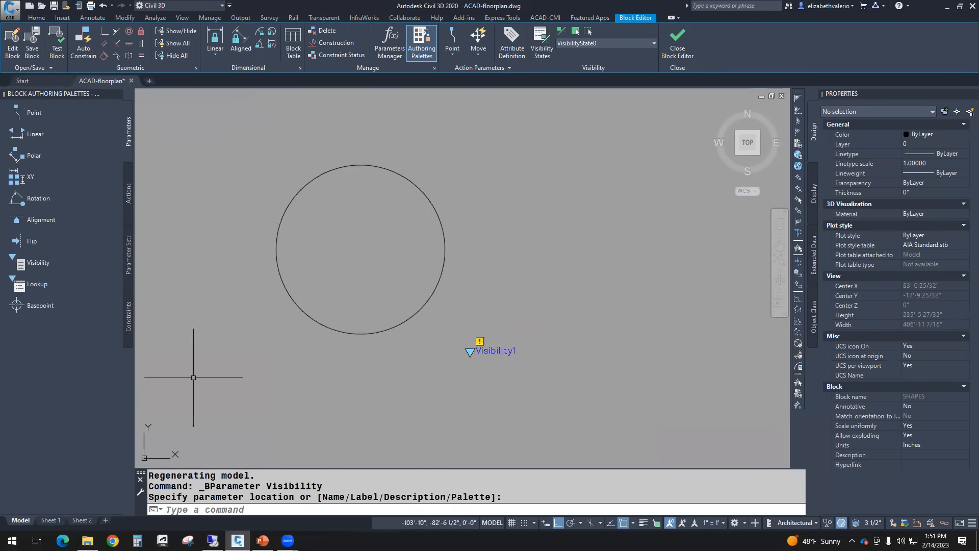
pyautogui.click(128, 192)
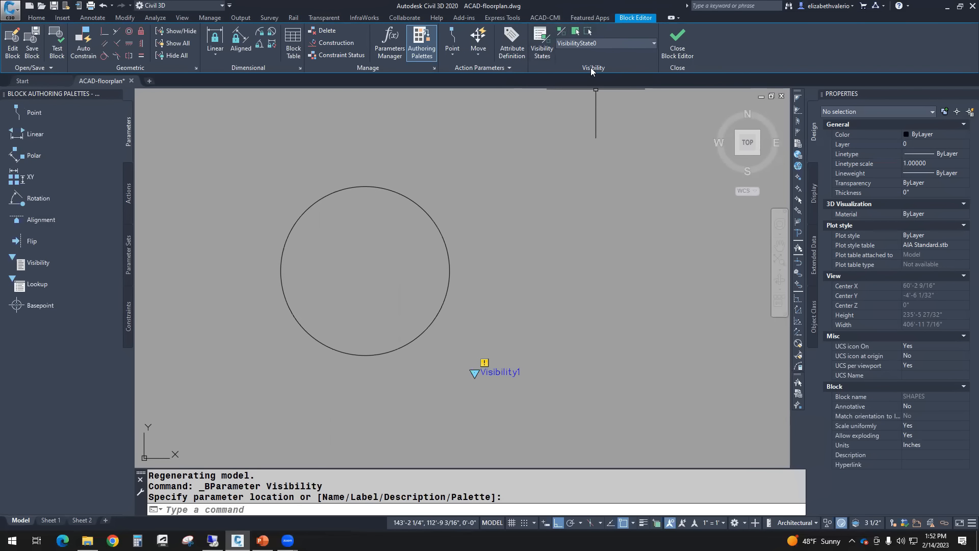
pyautogui.click(624, 43)
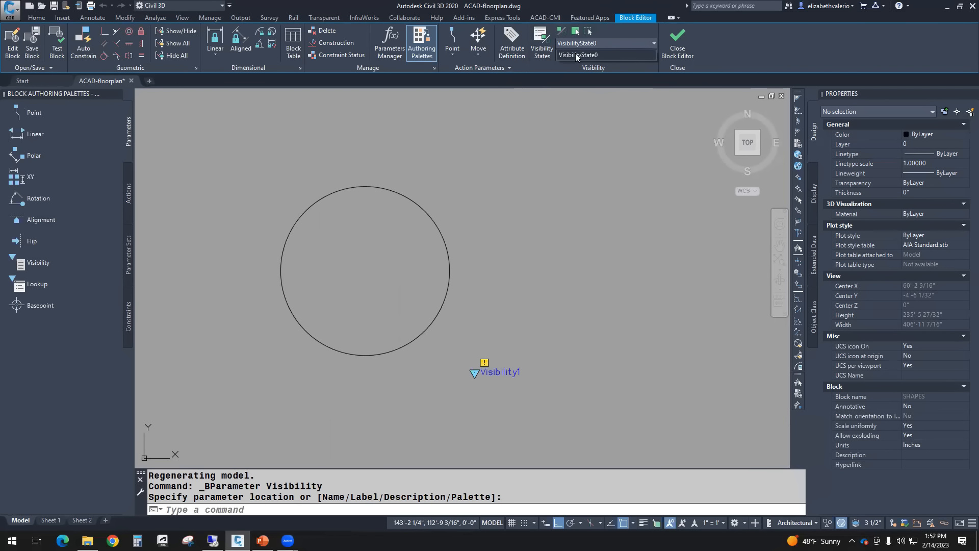
pyautogui.click(626, 31)
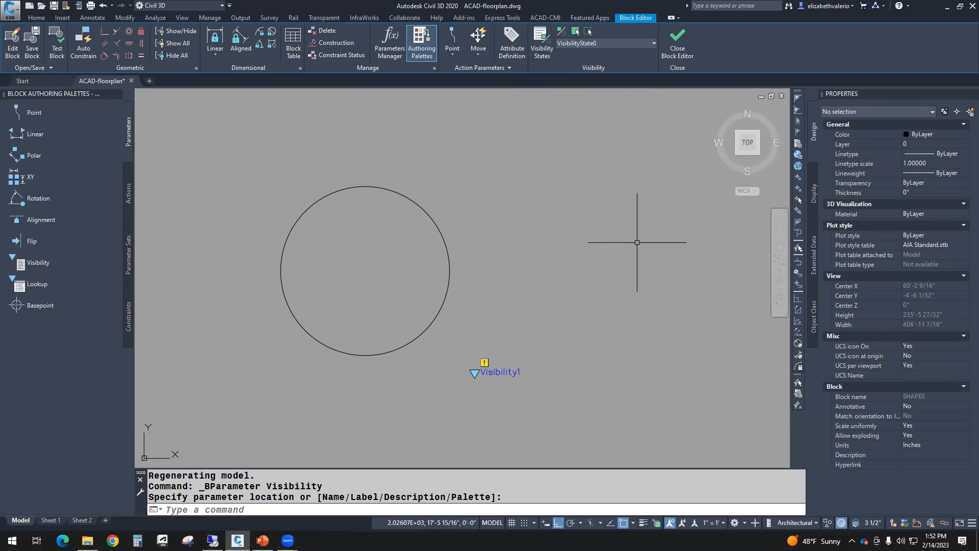
# - Rename the block's default visibility state as CIRCLE
pyautogui.click(542, 51)
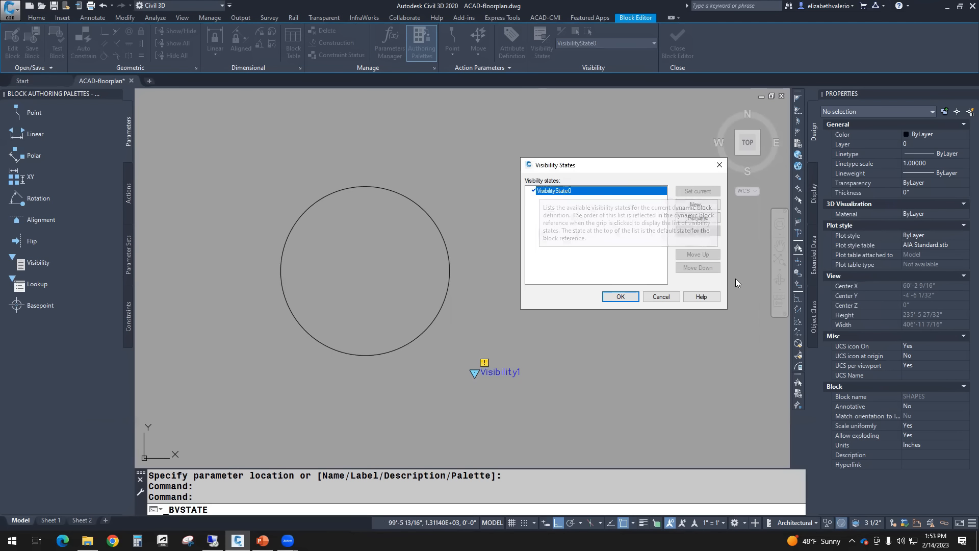
pyautogui.click(693, 218)
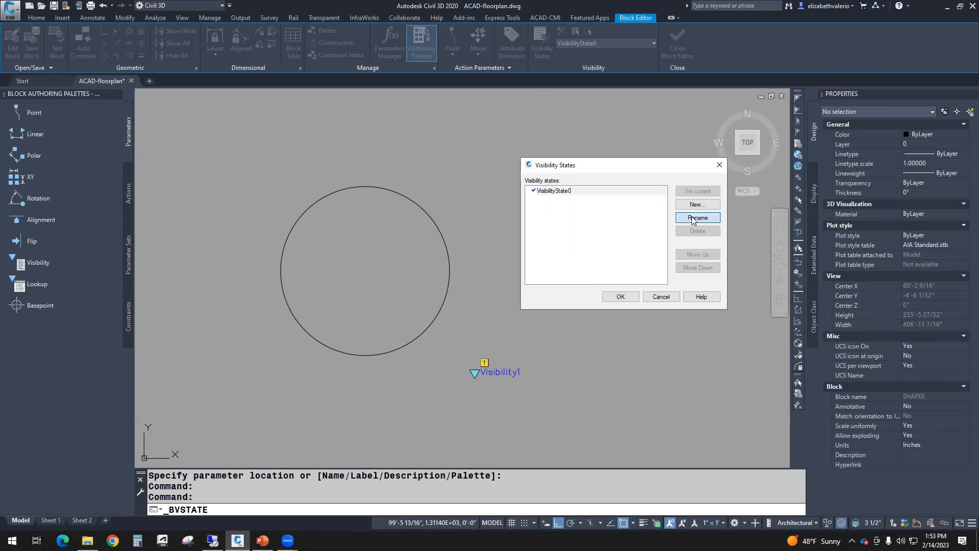
pyautogui.write('CIRCLE')
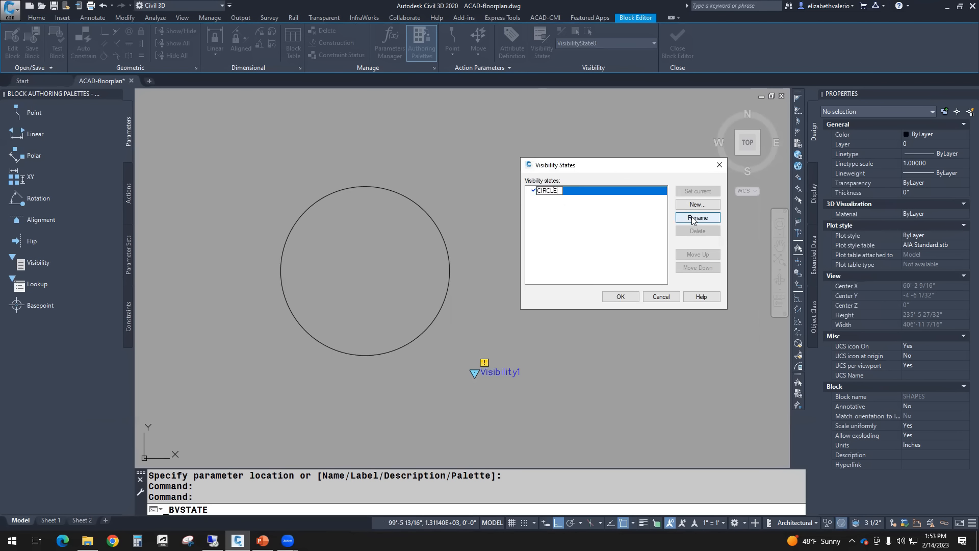
pyautogui.press('Return')
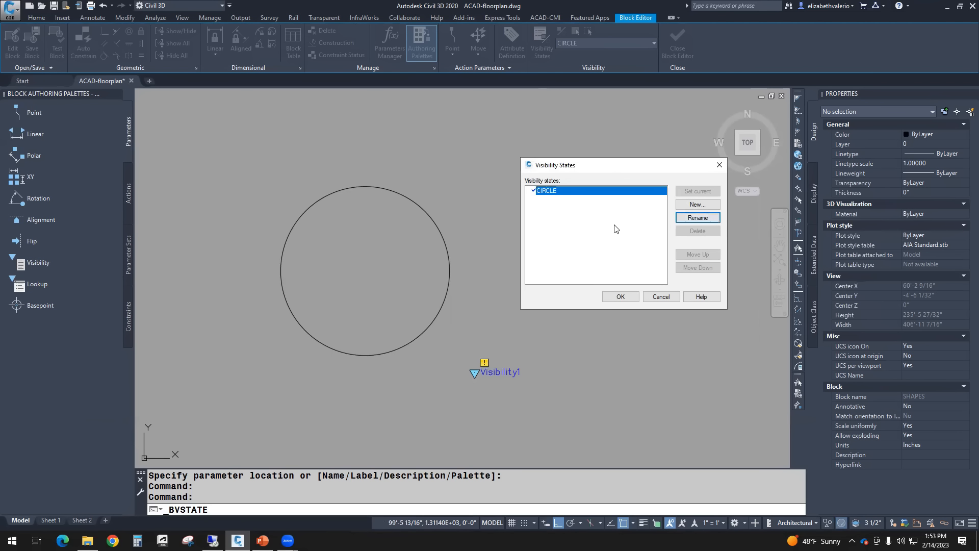
# - Add two visibility states named SQUARE and TRIANGLE, leaving the visibility of existing objects unchanged in both, and accept the list
pyautogui.click(696, 205)
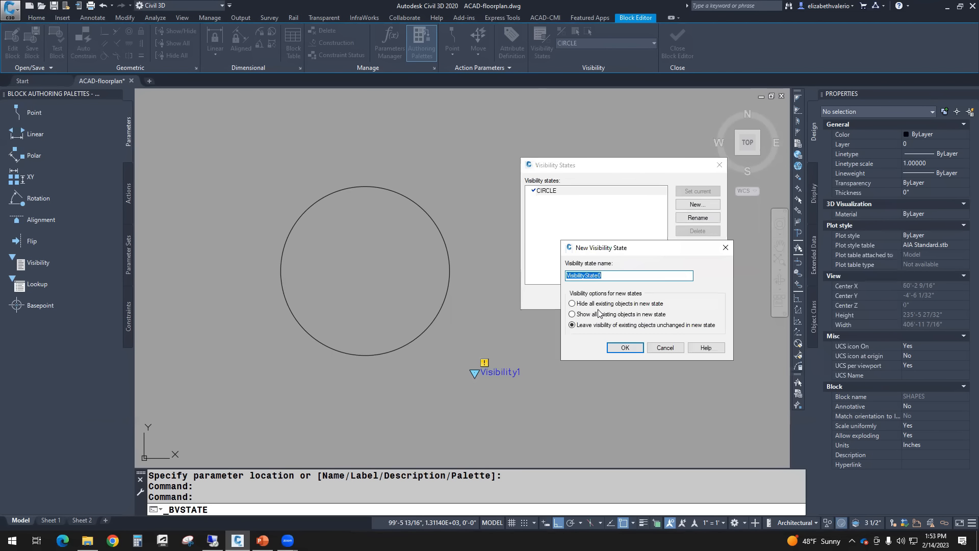
pyautogui.write('SQUARE')
pyautogui.click(625, 348)
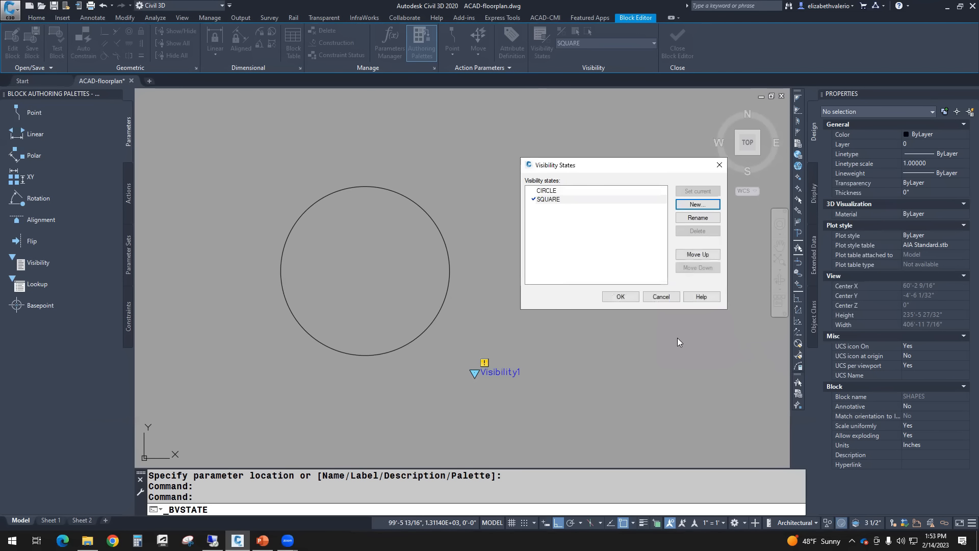
pyautogui.click(698, 205)
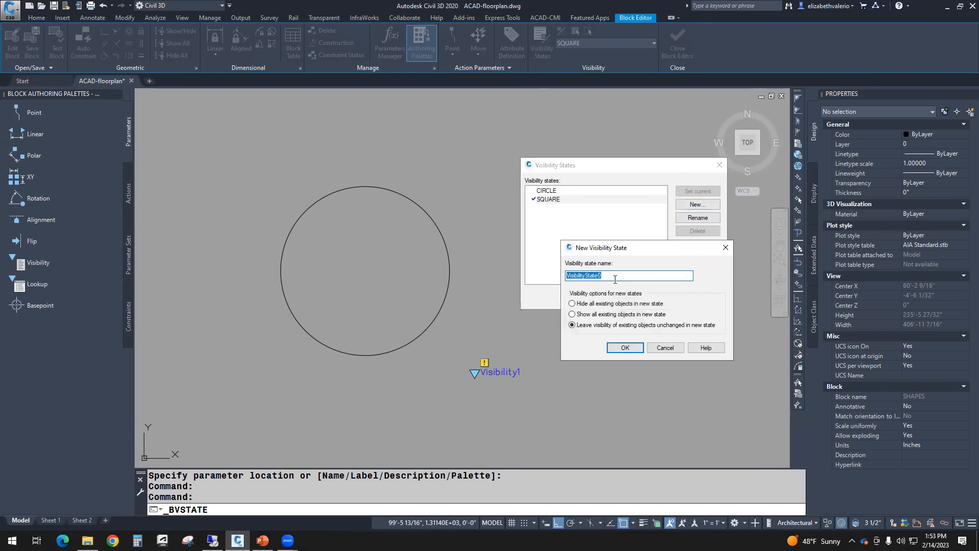
pyautogui.write('RT')
pyautogui.press('BackSpace')
pyautogui.write('TRIANGLE')
pyautogui.click(624, 348)
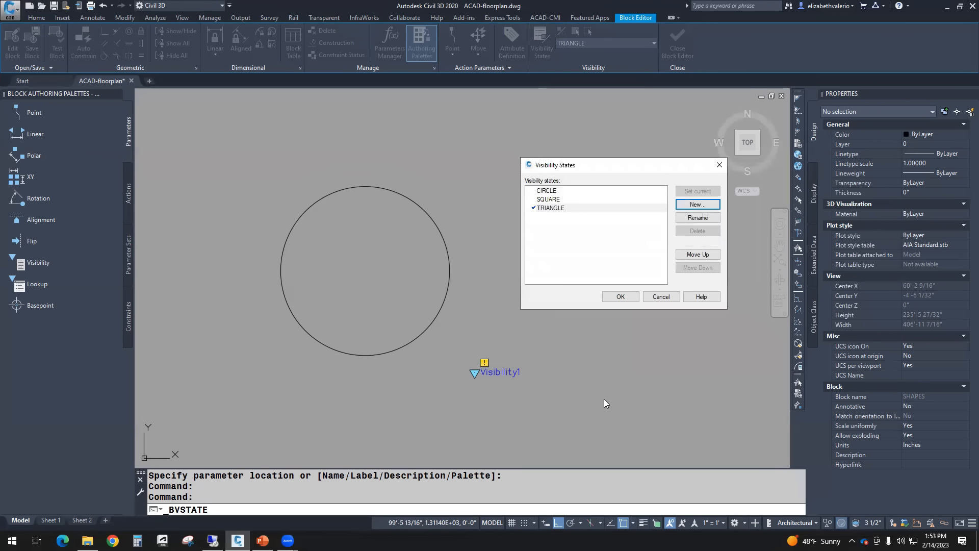
pyautogui.click(621, 298)
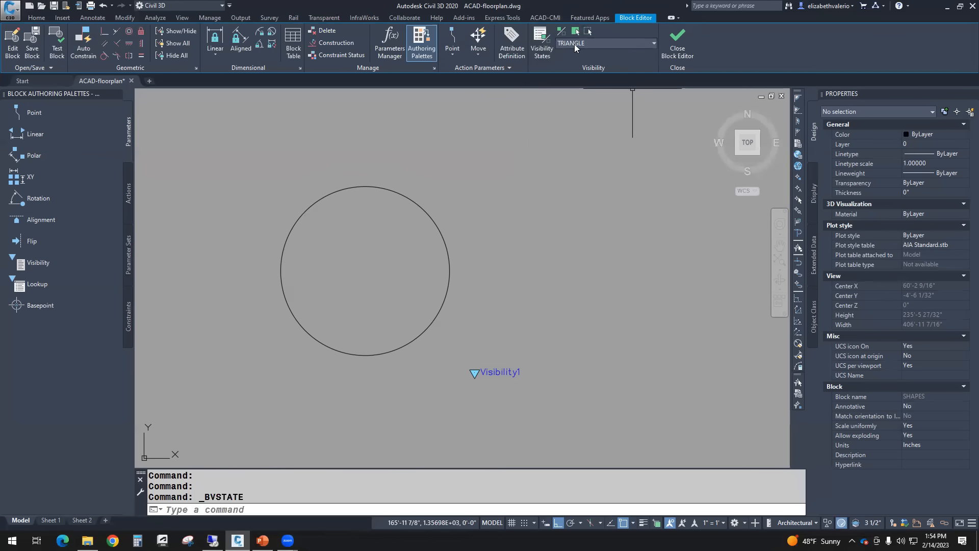
# - View the CIRCLE visibility state, and make SQUARE the current state
pyautogui.click(632, 43)
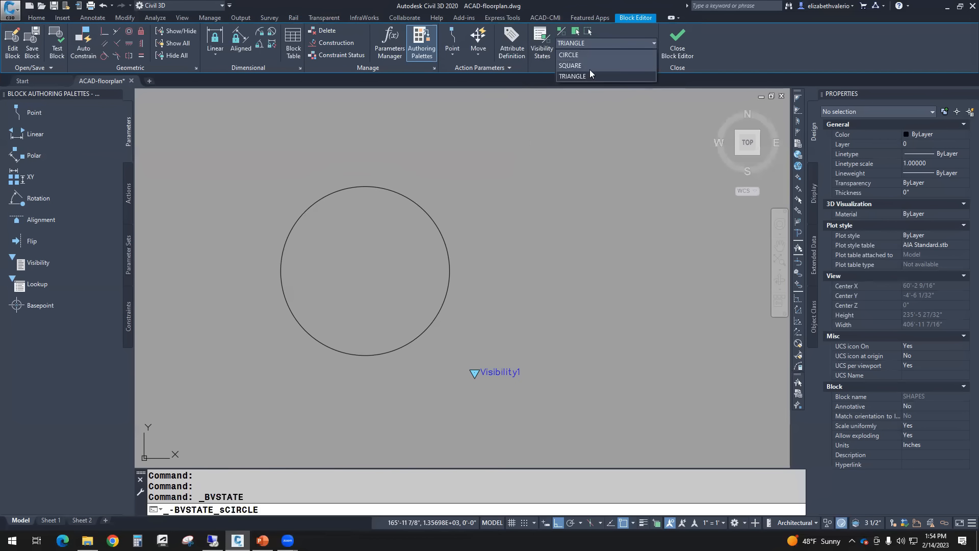
pyautogui.click(565, 55)
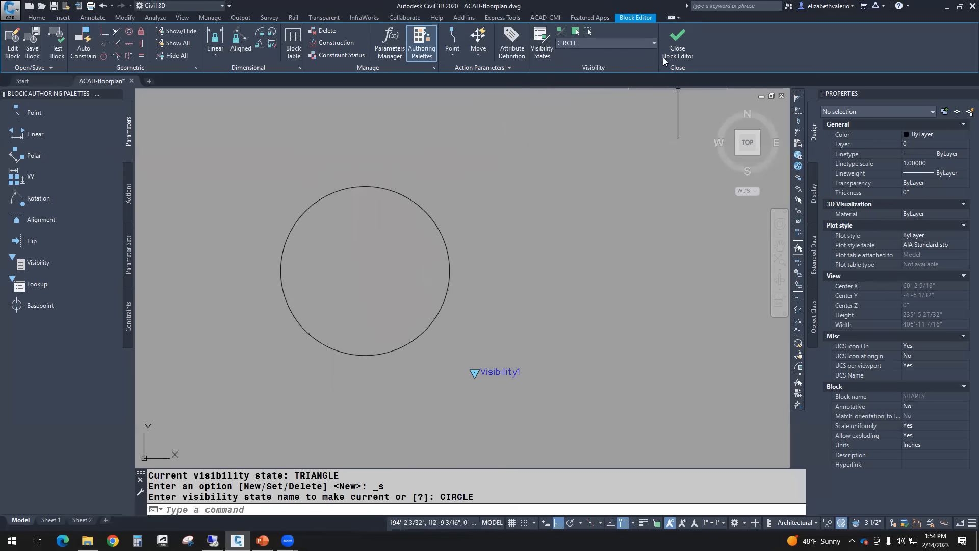
pyautogui.click(631, 43)
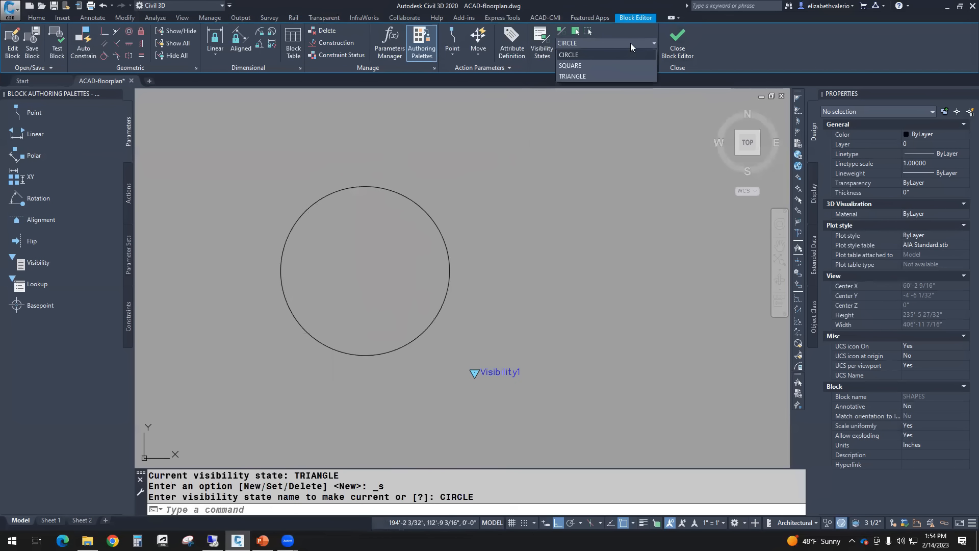
pyautogui.click(570, 66)
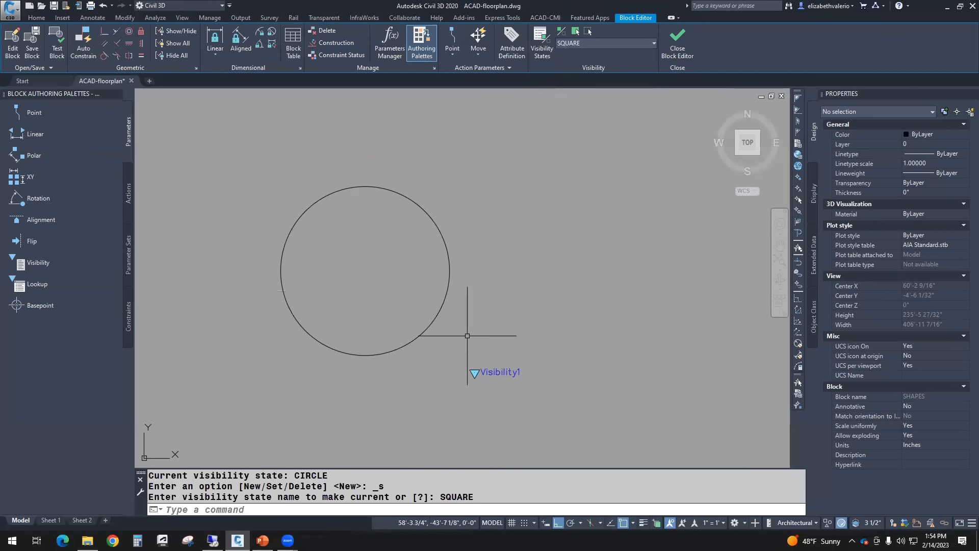
# - Draw a four-sided polygon centred on the circle, using the circumscribed option with a radius of about 44'-4" and Ortho on
pyautogui.moveTo(371, 231)
pyautogui.mouseDown(button='middle')
pyautogui.moveTo(470, 221)
pyautogui.moveTo(444, 220)
pyautogui.mouseUp(button='middle')
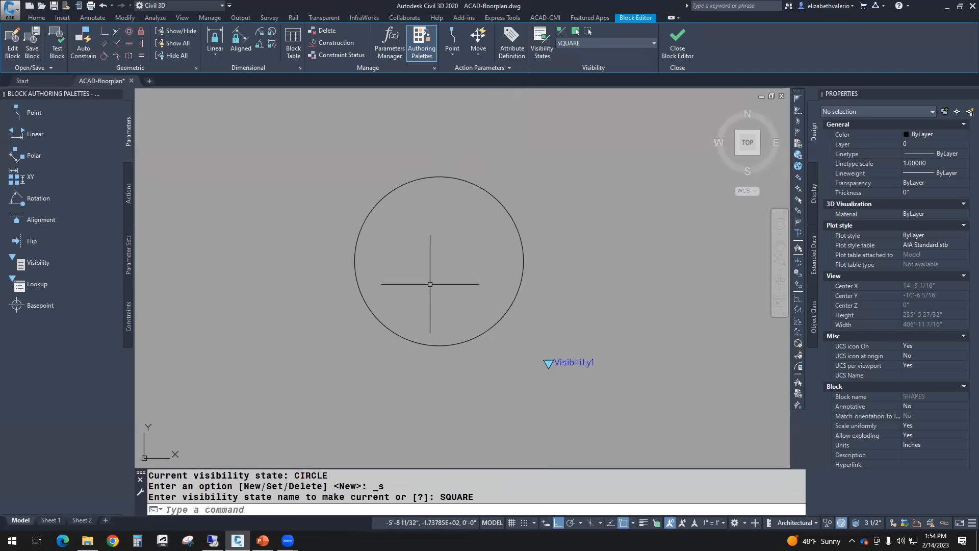
pyautogui.click(37, 17)
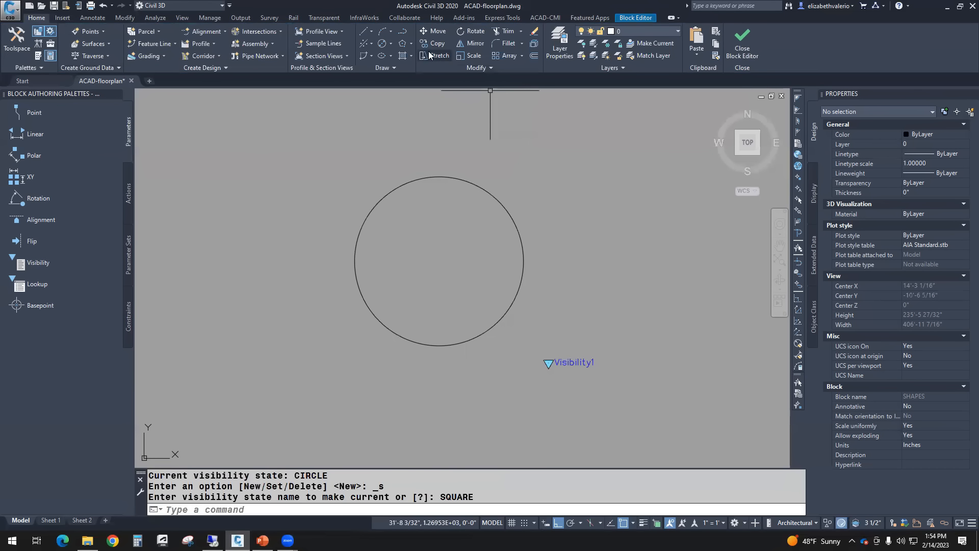
pyautogui.click(411, 43)
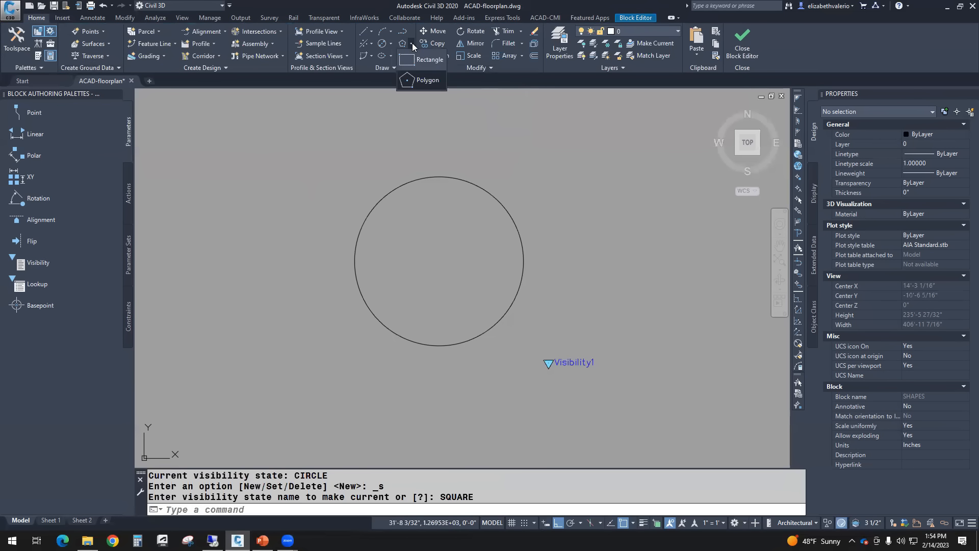
pyautogui.click(427, 82)
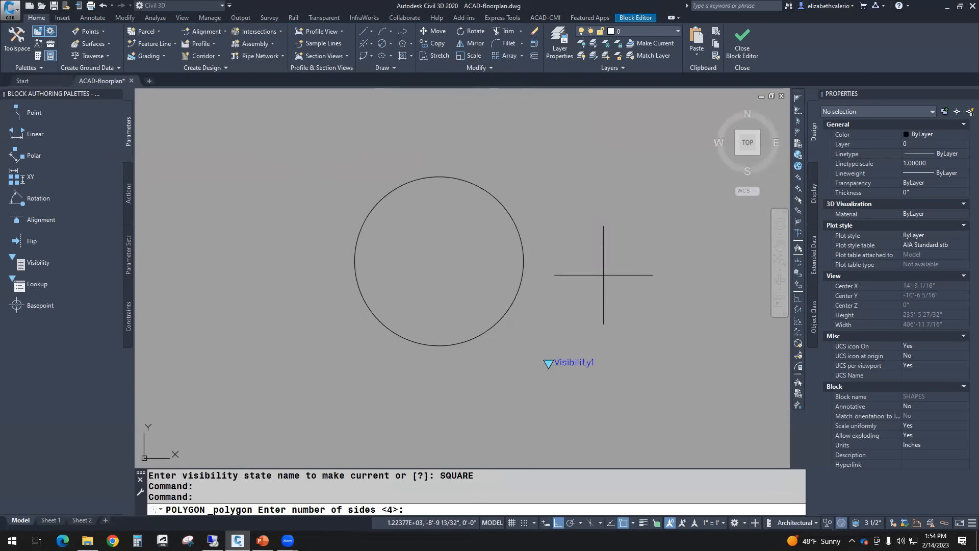
pyautogui.press('Return')
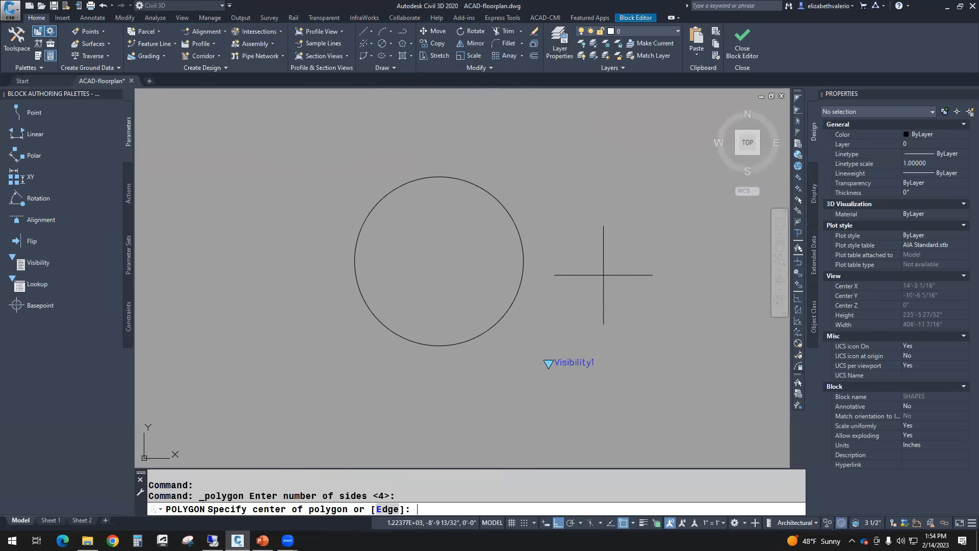
pyautogui.write('CEN')
pyautogui.press('space')
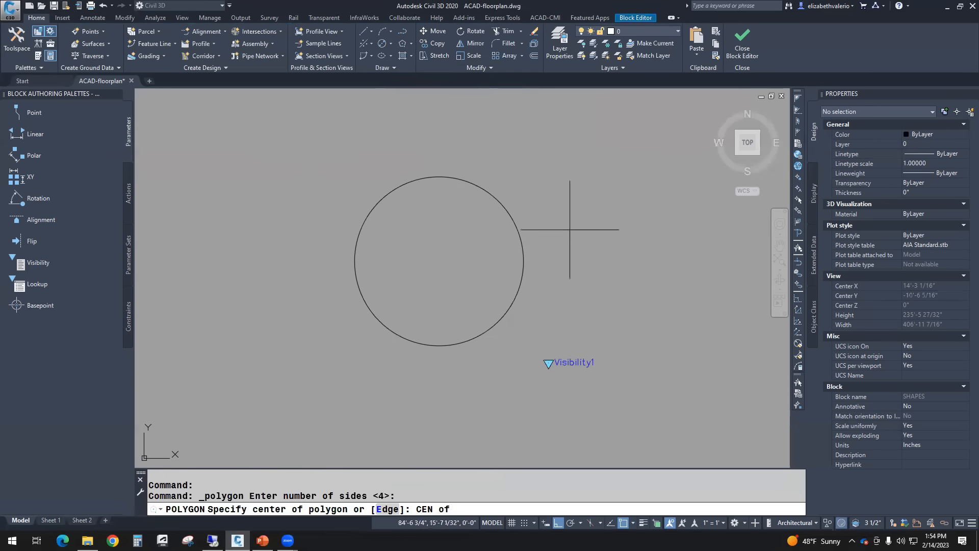
pyautogui.click(497, 206)
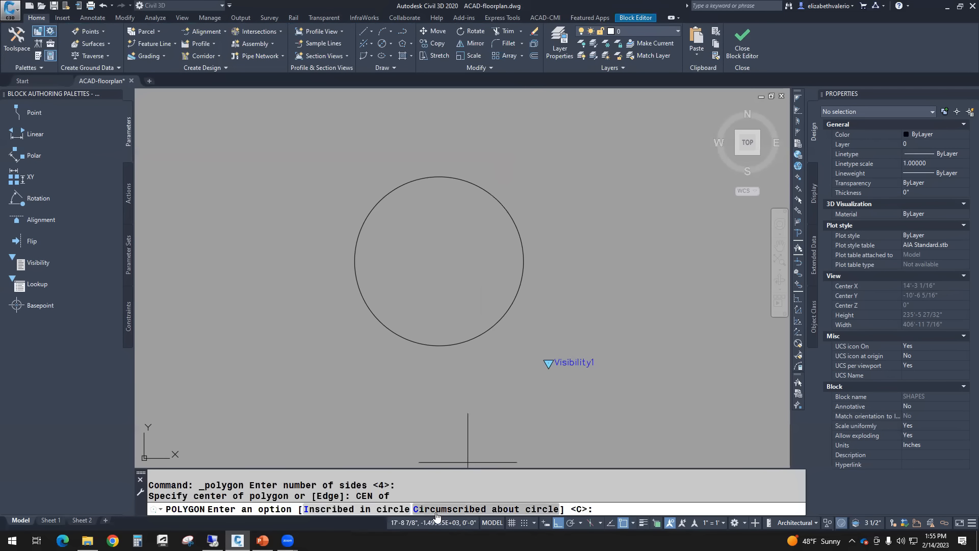
pyautogui.click(487, 509)
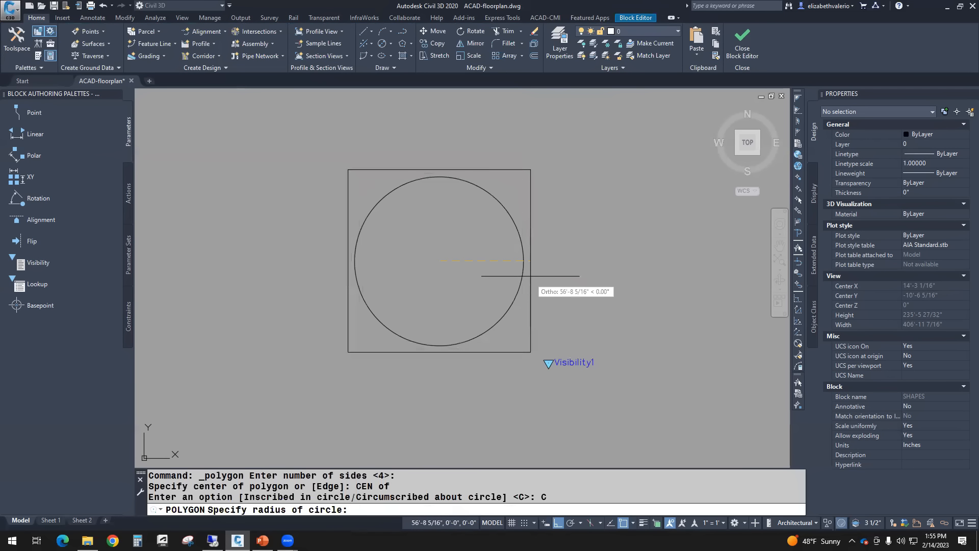
pyautogui.click(558, 523)
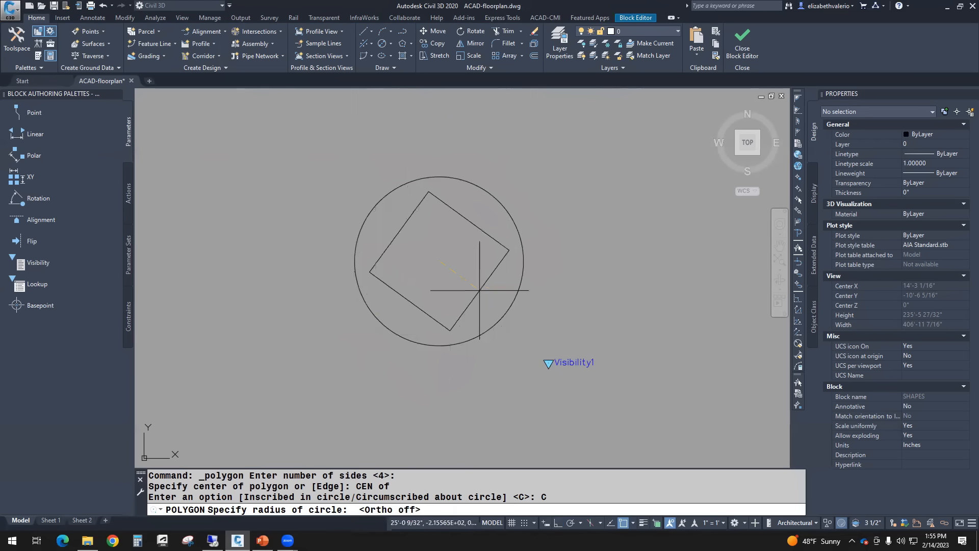
pyautogui.click(559, 525)
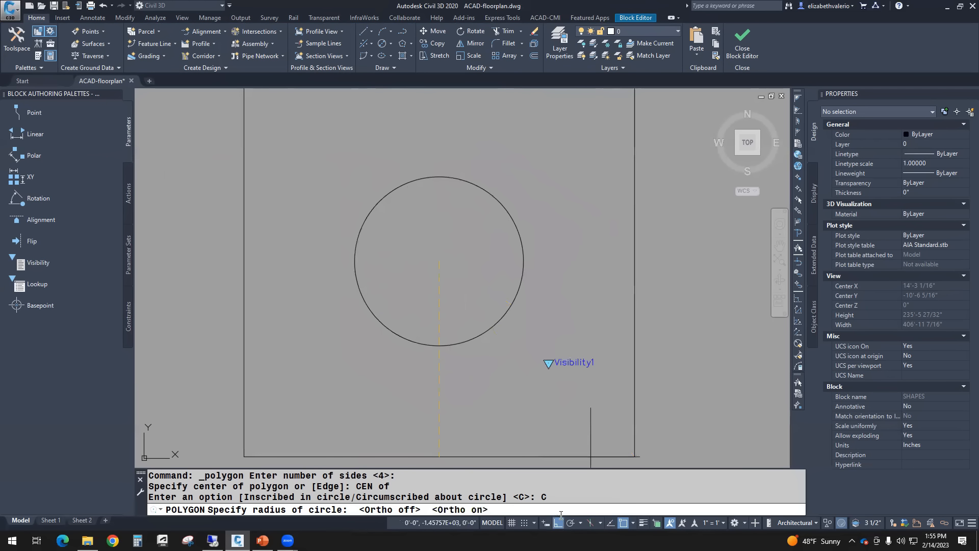
pyautogui.click(512, 246)
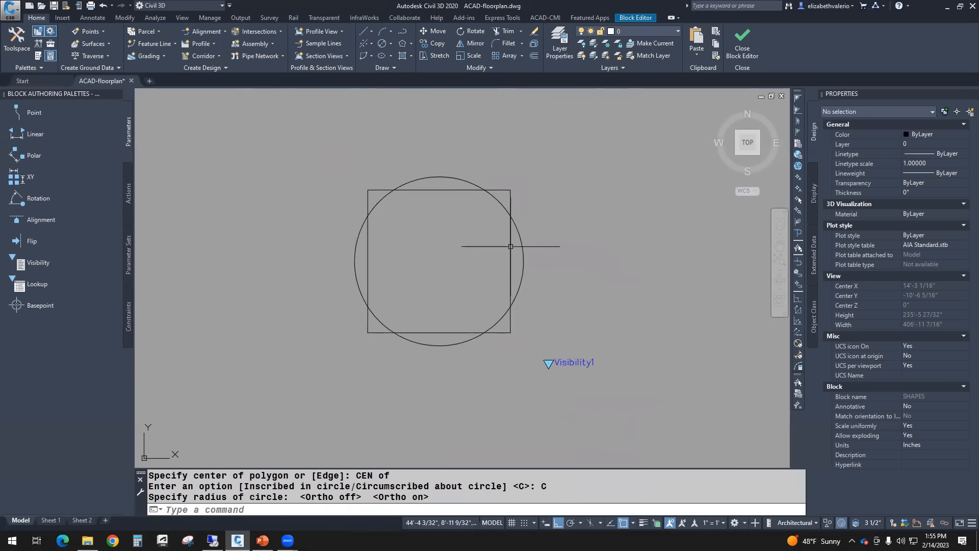
pyautogui.moveTo(631, 265); pyautogui.dragTo(615, 268, button='middle')
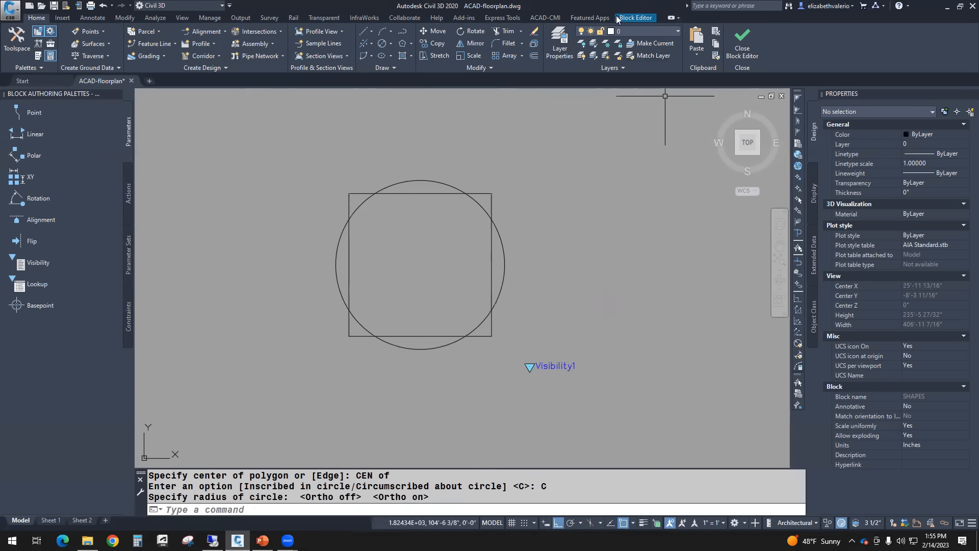
# - Hide the circle in the current SQUARE visibility state
pyautogui.click(632, 19)
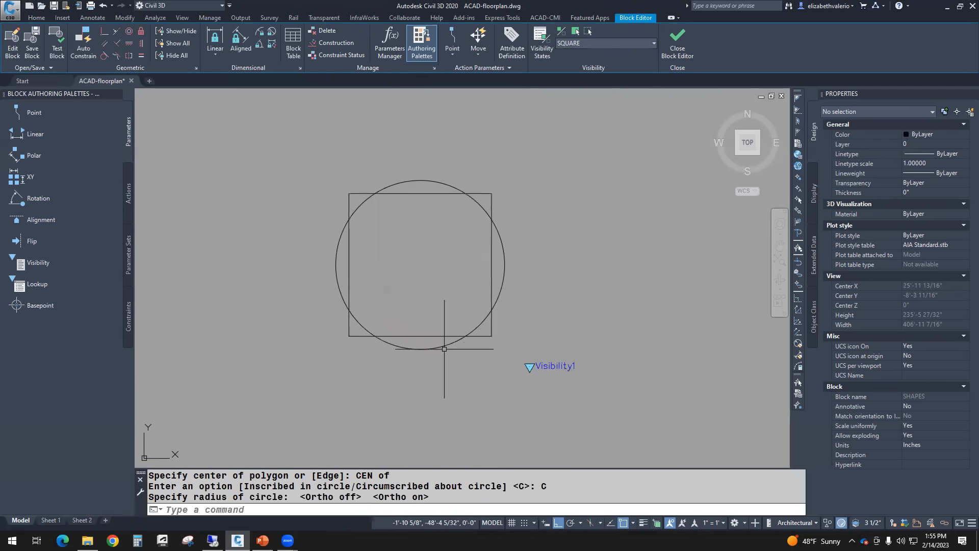
pyautogui.click(588, 32)
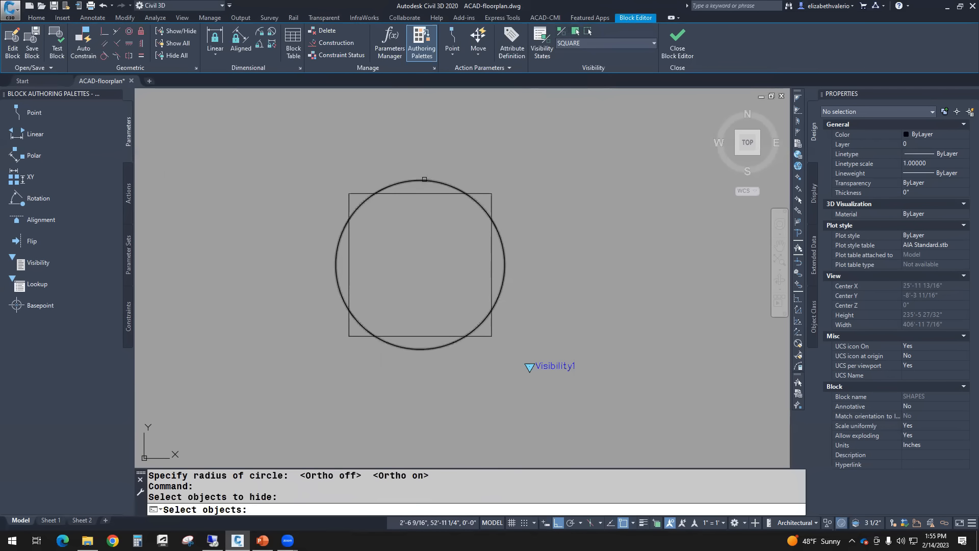
pyautogui.click(424, 179)
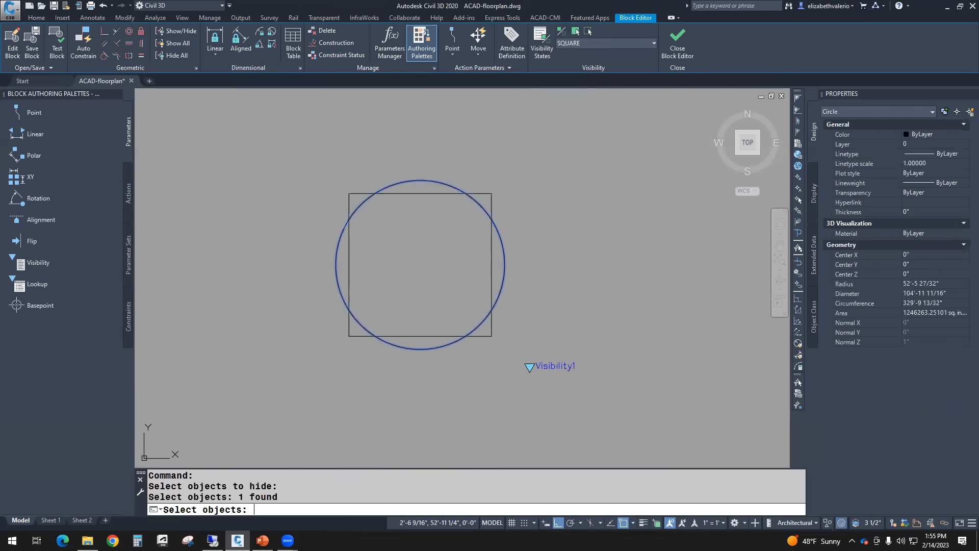
pyautogui.press('Return')
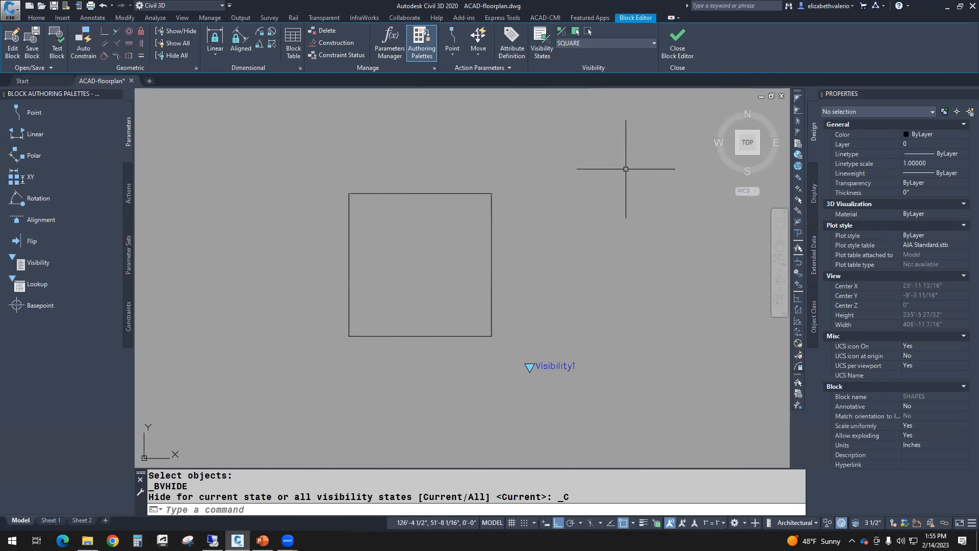
# - View the CIRCLE and SQUARE visibility states in turn to check which shape each one displays
pyautogui.click(618, 43)
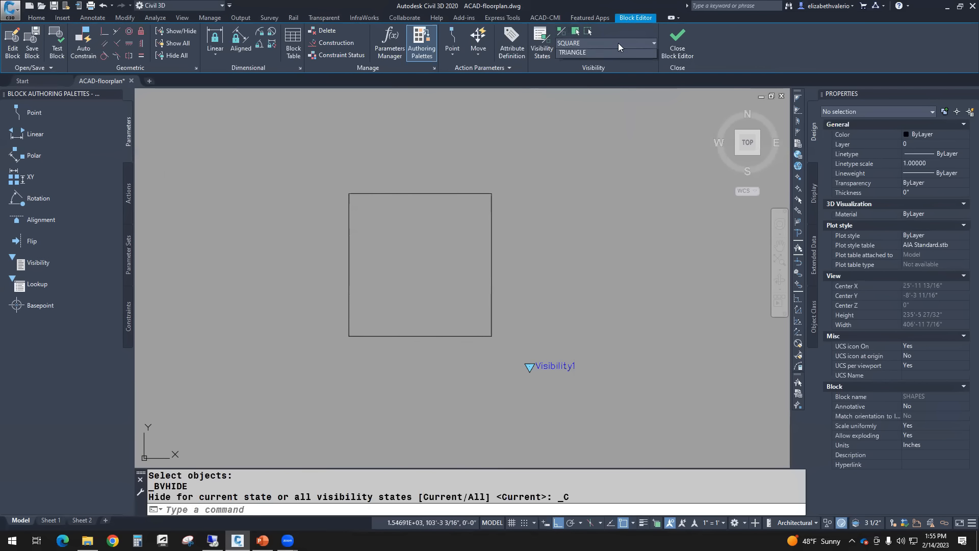
pyautogui.click(575, 55)
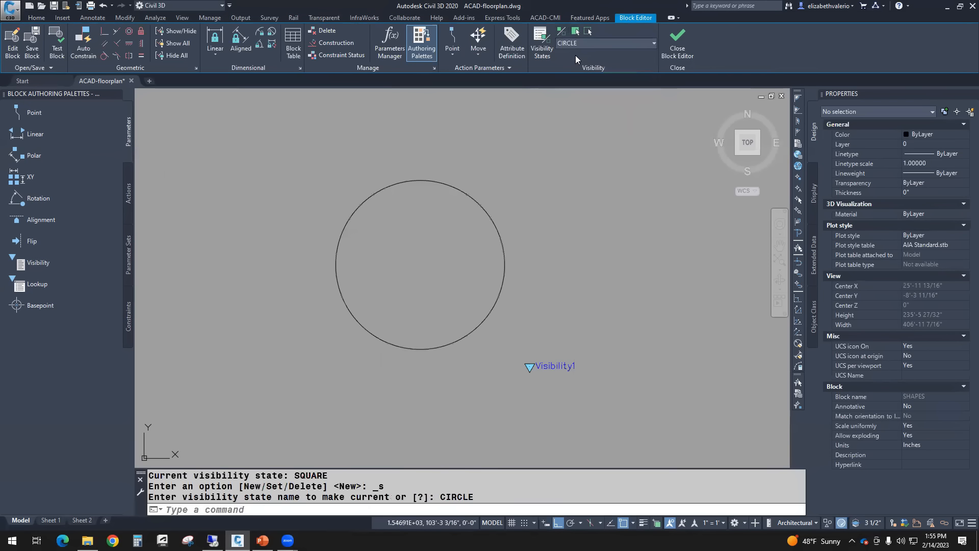
pyautogui.click(623, 43)
pyautogui.click(576, 65)
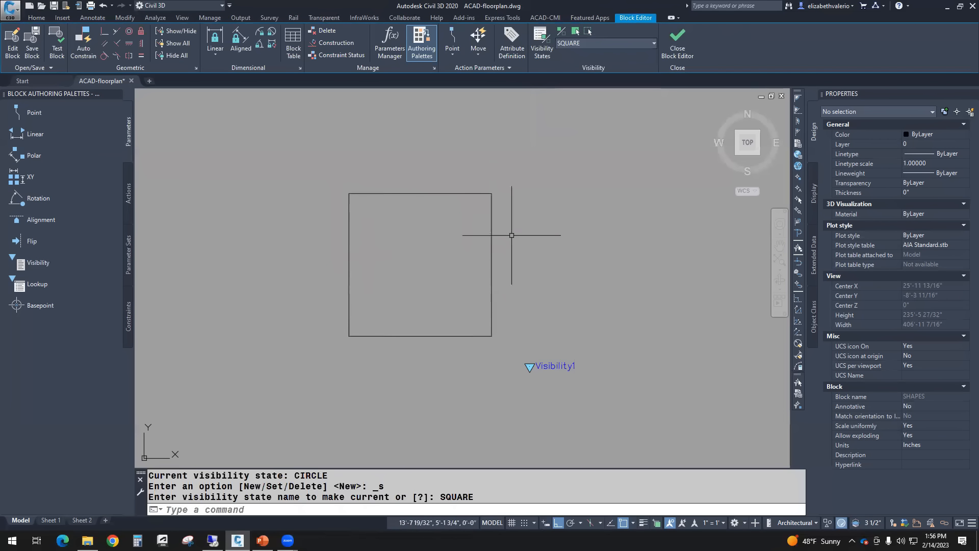
# - Make TRIANGLE the current visibility state and draw a three-sided circumscribed polygon centred on the circle, with a radius of about 36'
pyautogui.click(617, 43)
pyautogui.click(581, 78)
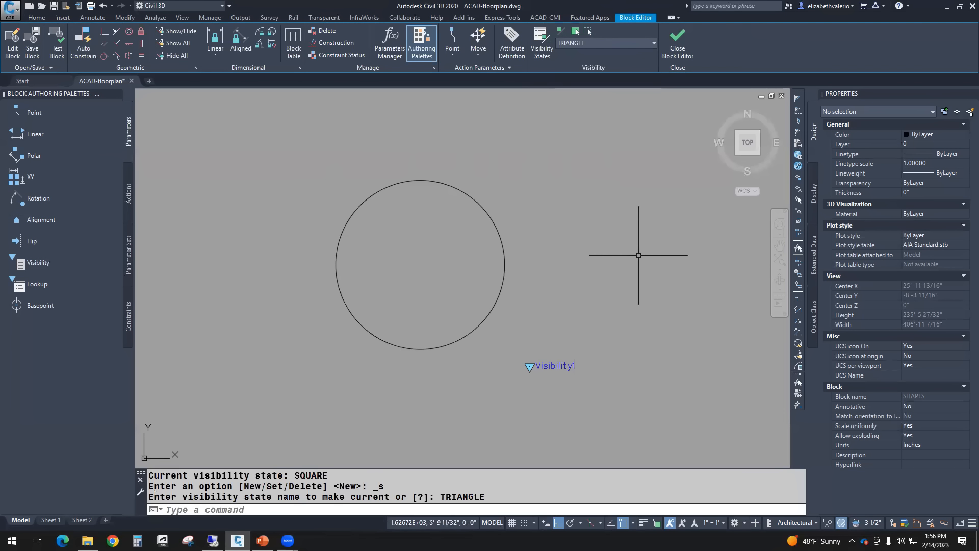
pyautogui.write('pol')
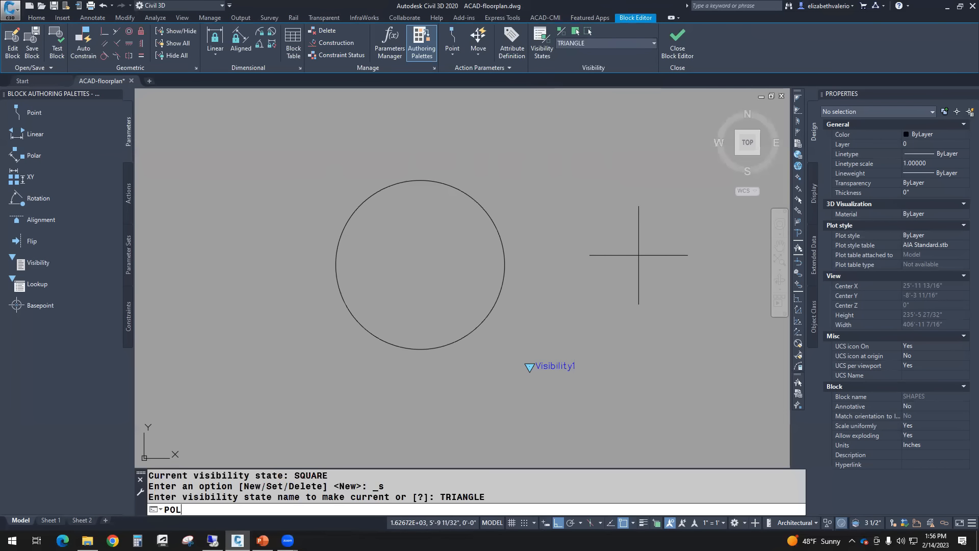
pyautogui.press('Return')
pyautogui.write('3')
pyautogui.press('Return')
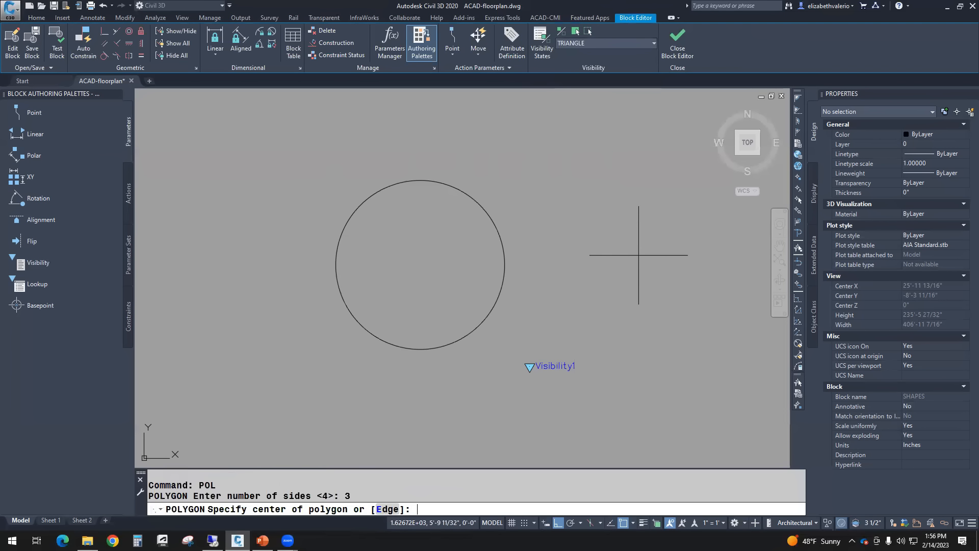
pyautogui.write('CEN')
pyautogui.press('Return')
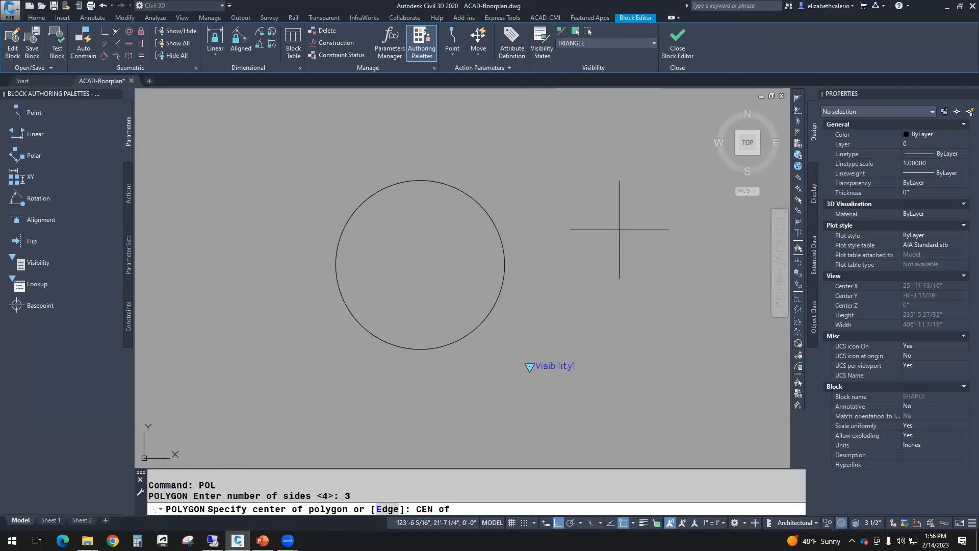
pyautogui.click(474, 215)
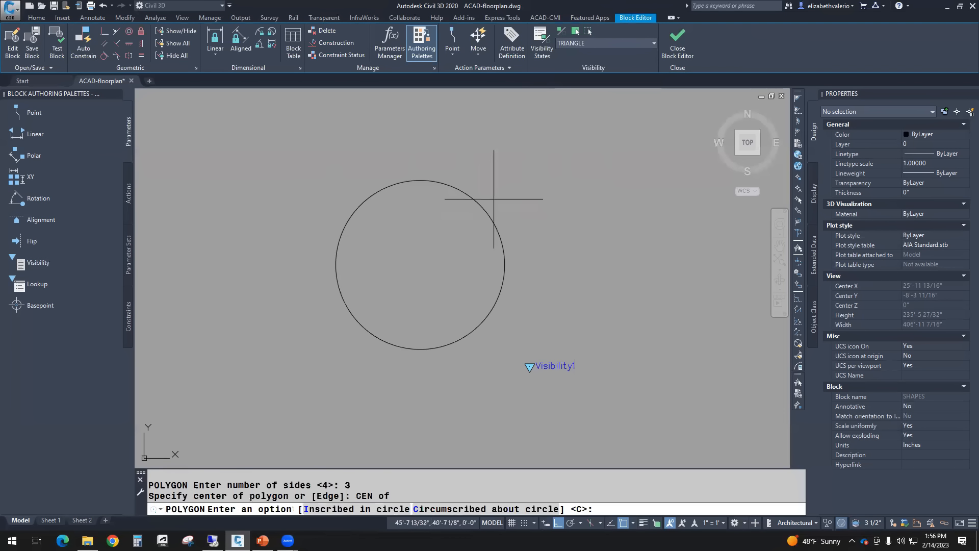
pyautogui.press('Return')
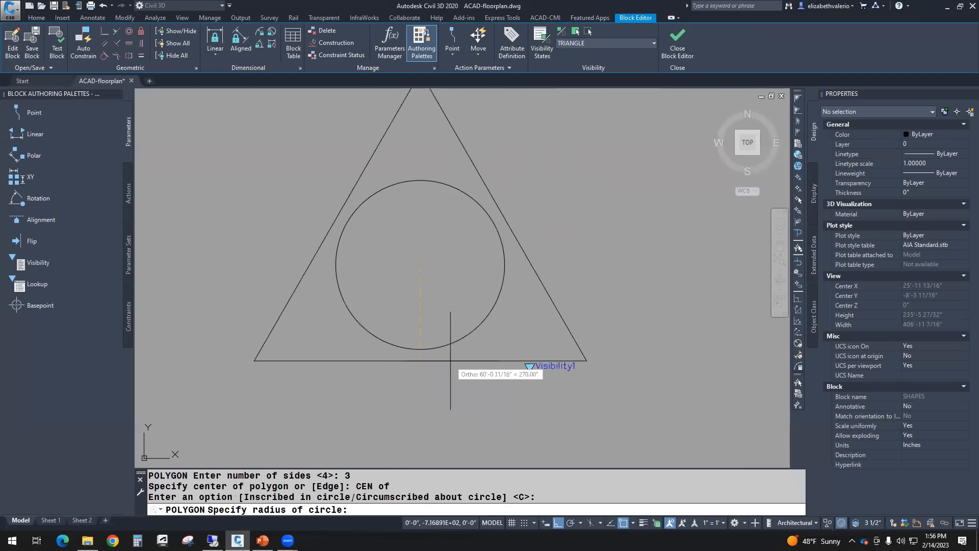
pyautogui.click(438, 323)
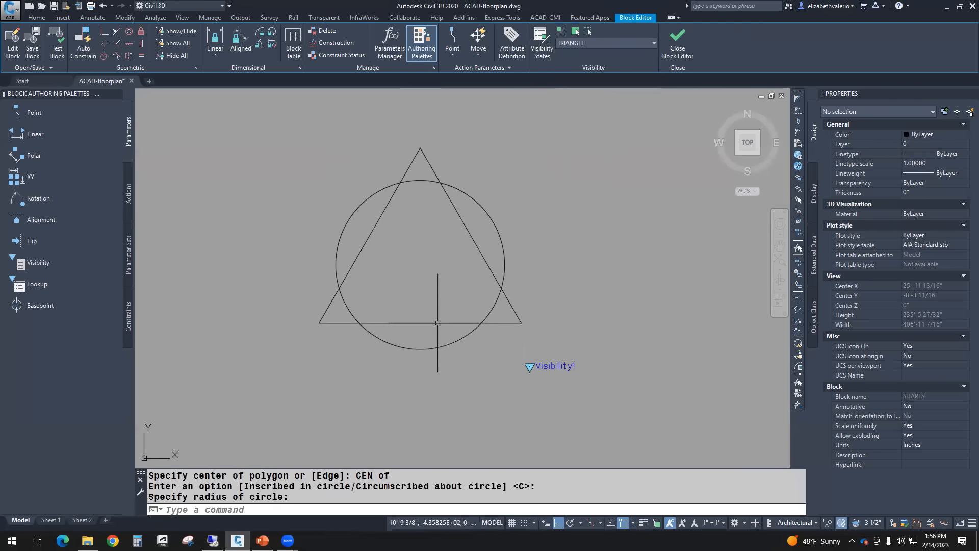
# - Hide the circle in the current TRIANGLE visibility state
pyautogui.click(587, 32)
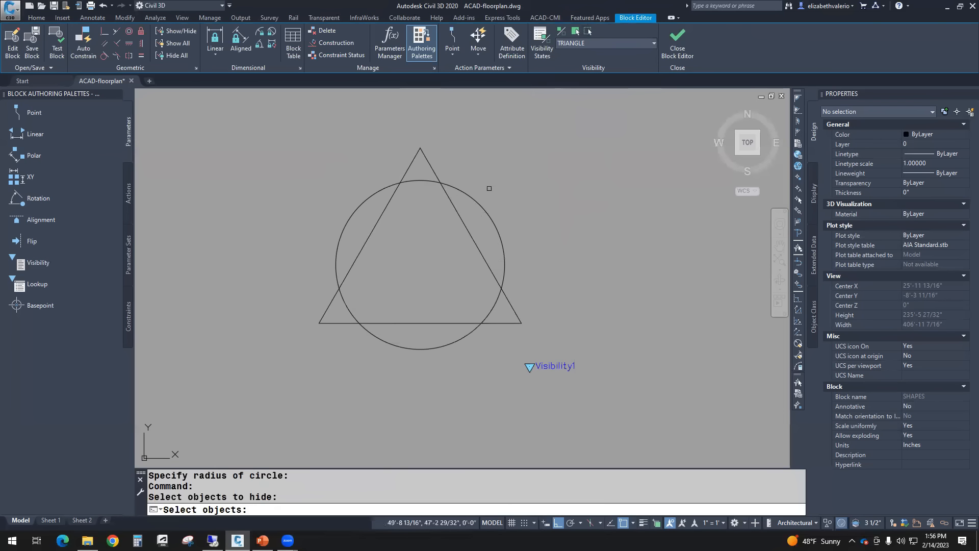
pyautogui.click(470, 197)
pyautogui.press('Return')
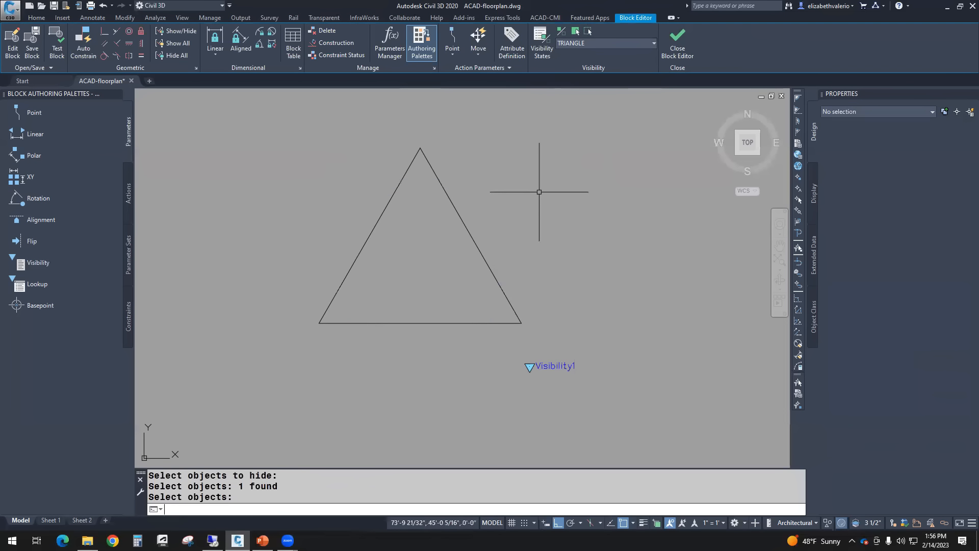
# - Cycle through the CIRCLE, SQUARE and TRIANGLE visibility states to check the shape displayed in each
pyautogui.click(598, 46)
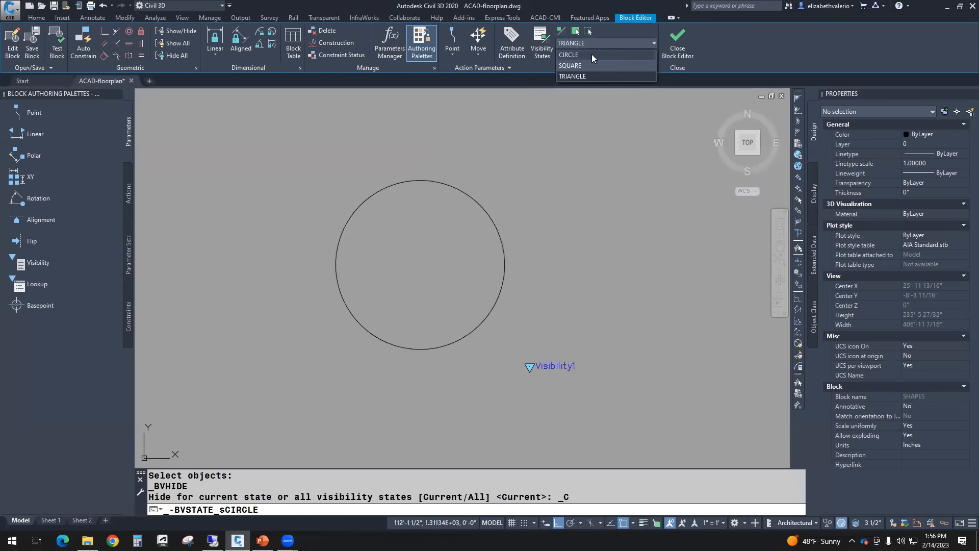
pyautogui.click(591, 54)
pyautogui.click(598, 42)
pyautogui.click(590, 66)
pyautogui.click(605, 44)
pyautogui.click(595, 77)
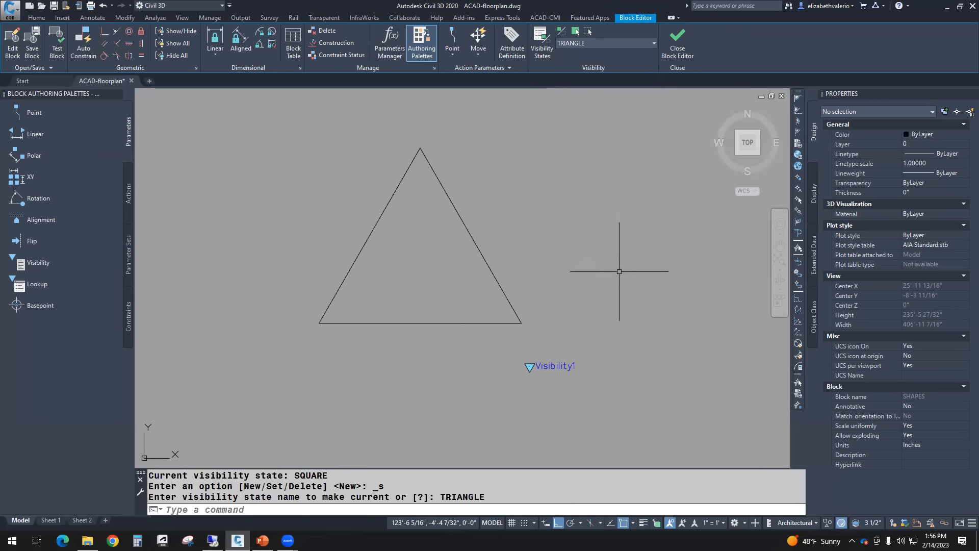
# - Save the block definition and keep TRIANGLE as the current visibility state
pyautogui.hotkey('ctrl', 's')
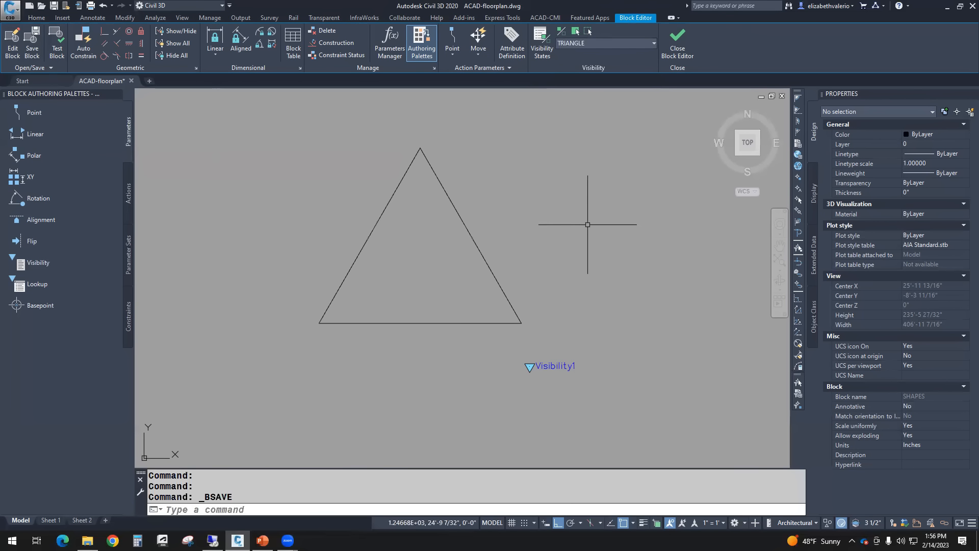
pyautogui.click(610, 44)
pyautogui.click(574, 76)
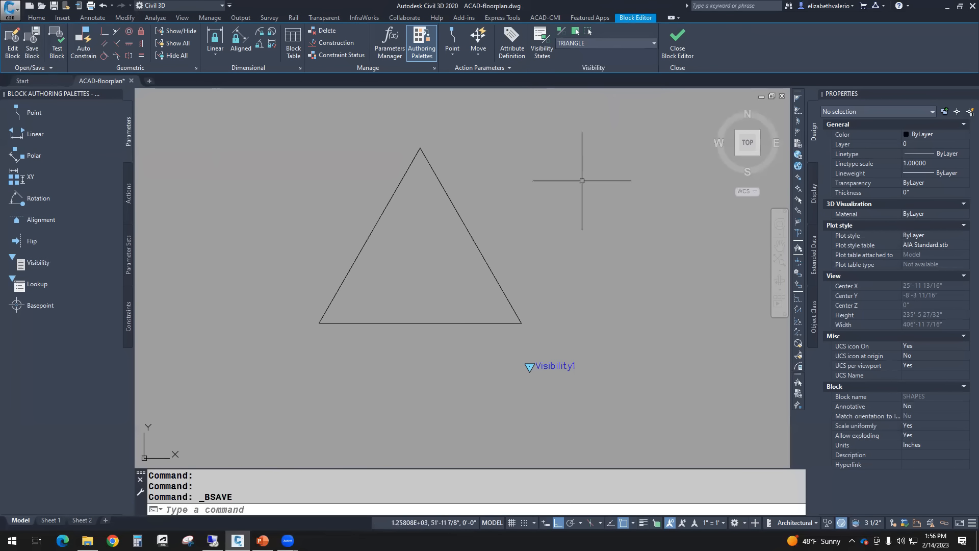
# - Add a visibility state named JUST FOR FUN, leaving the visibility of existing objects unchanged in it
pyautogui.click(545, 53)
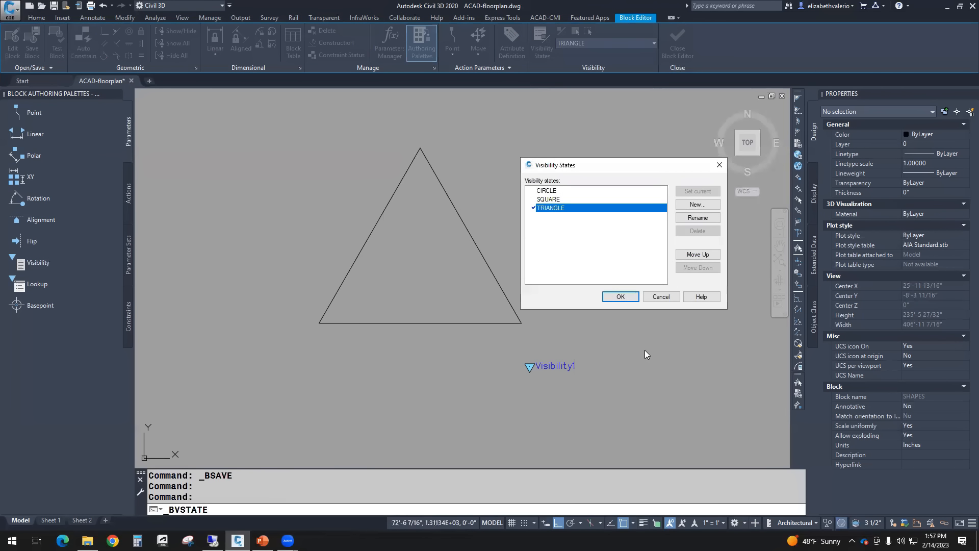
pyautogui.click(691, 206)
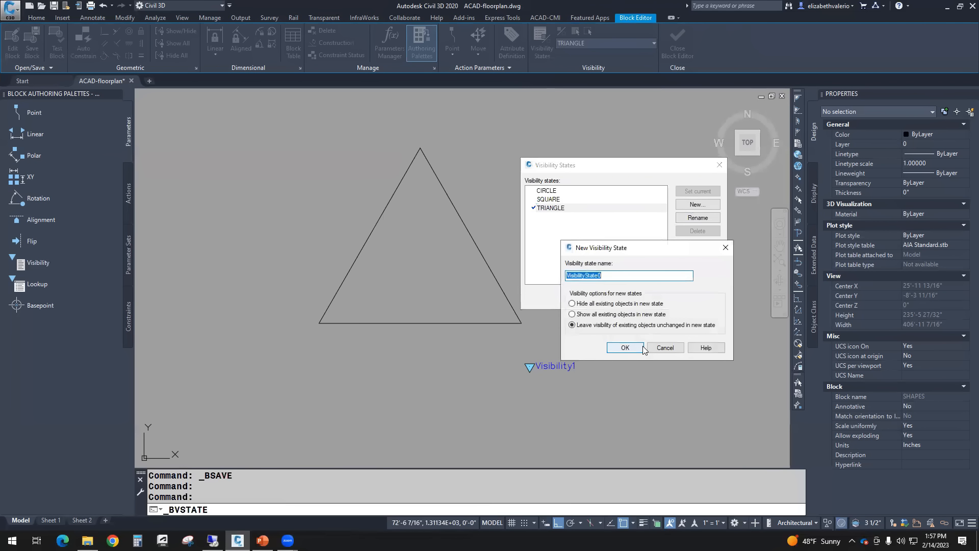
pyautogui.write('JUST FOR FUN')
pyautogui.click(624, 347)
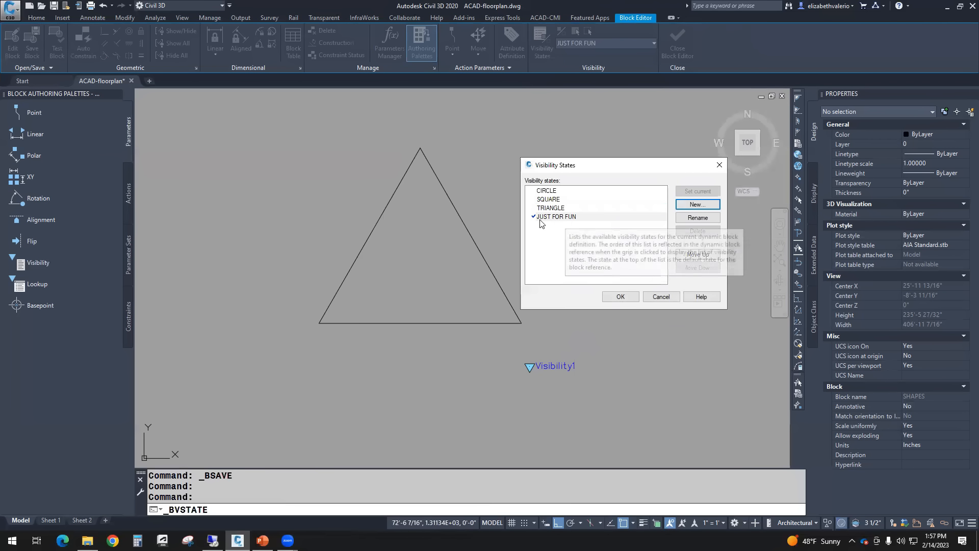
# - Accept the new visibility state and make the hidden circle and square visible in the current JUST FOR FUN state
pyautogui.click(627, 296)
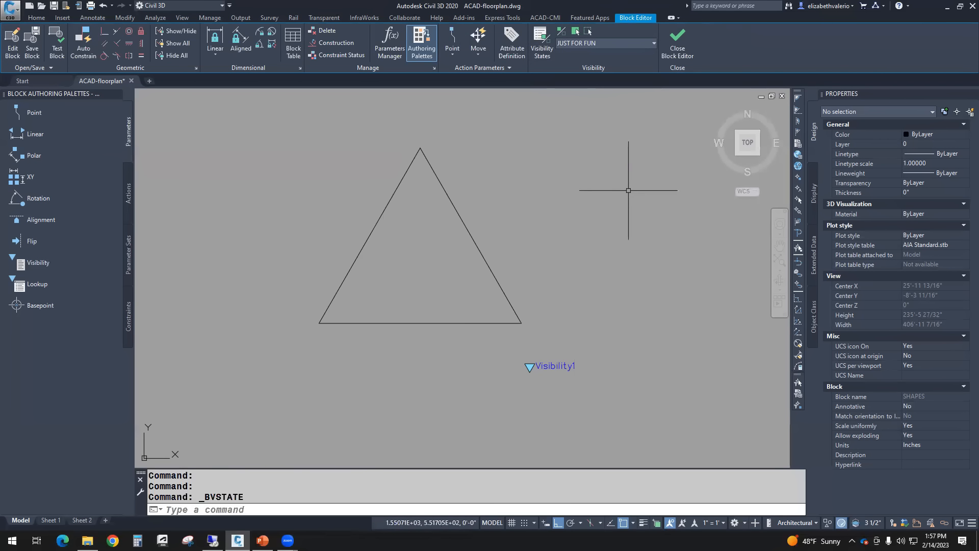
pyautogui.click(634, 44)
pyautogui.click(634, 44)
pyautogui.click(633, 44)
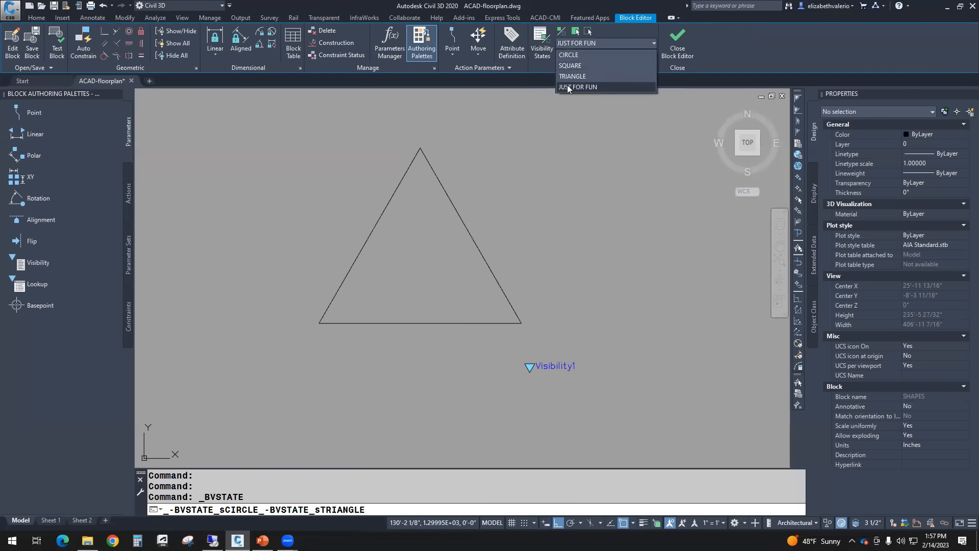
pyautogui.click(587, 87)
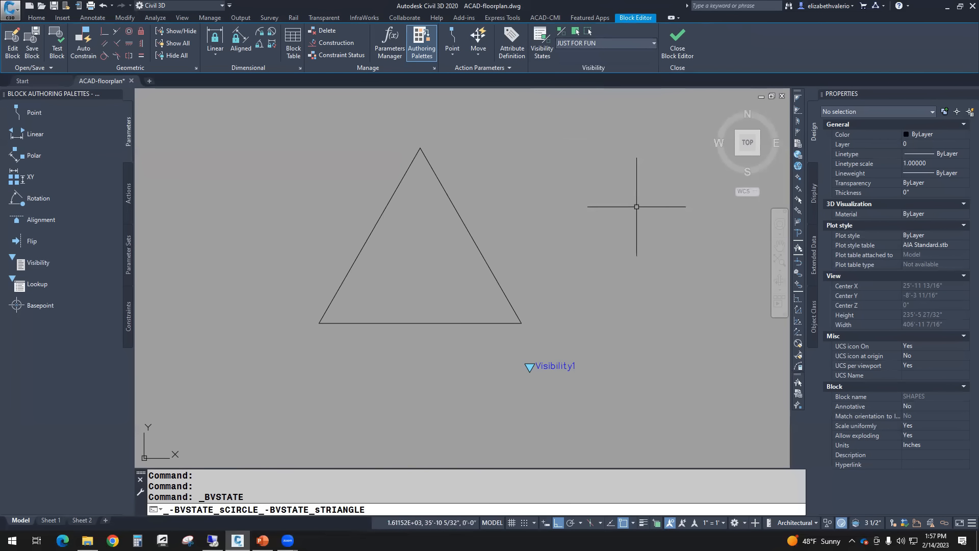
pyautogui.click(577, 34)
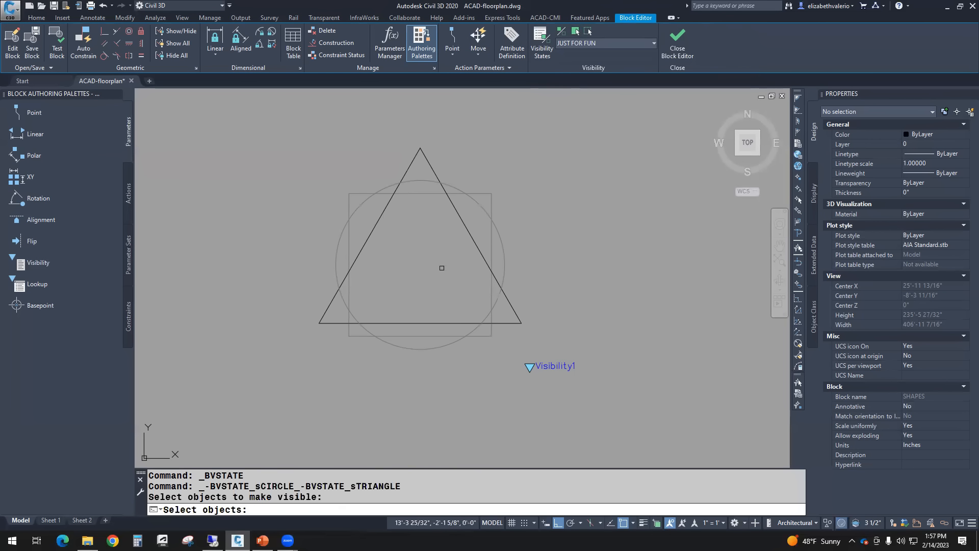
pyautogui.click(464, 186)
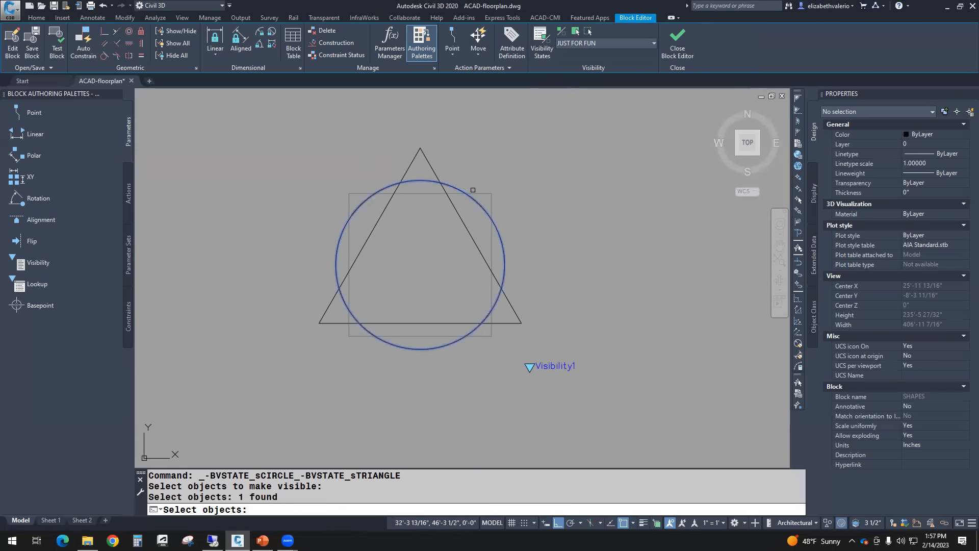
pyautogui.click(478, 193)
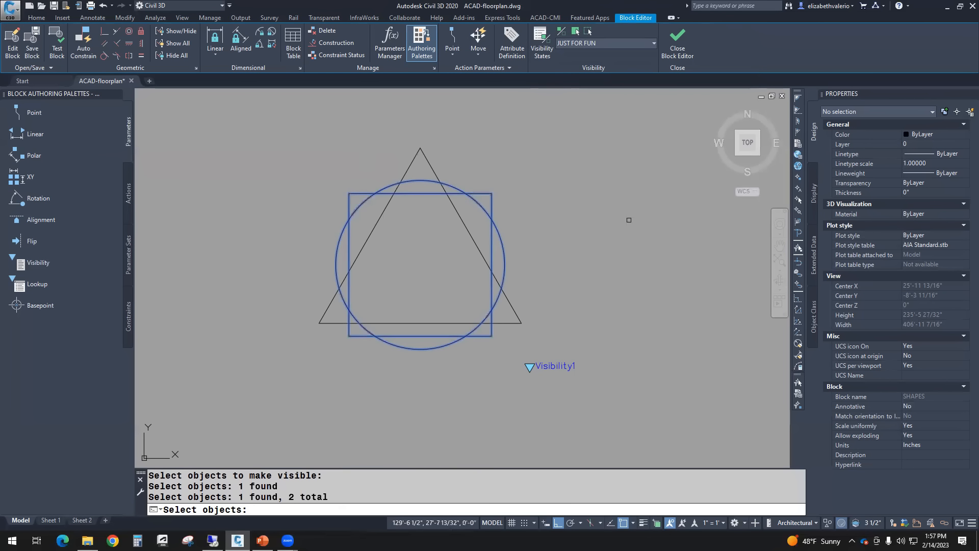
pyautogui.press('Return')
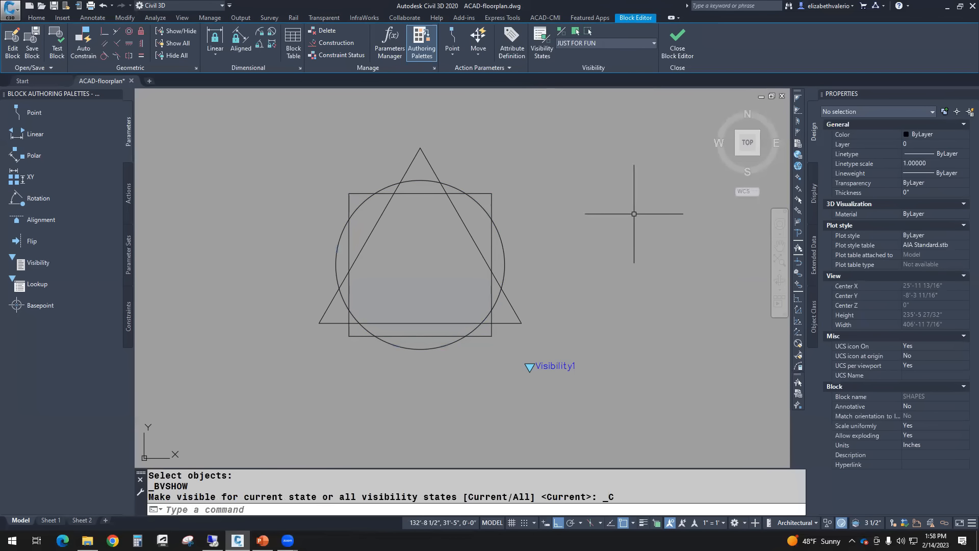
# - Check the CIRCLE state with hidden objects dimmed and then fully hidden, and return to the JUST FOR FUN state
pyautogui.click(614, 40)
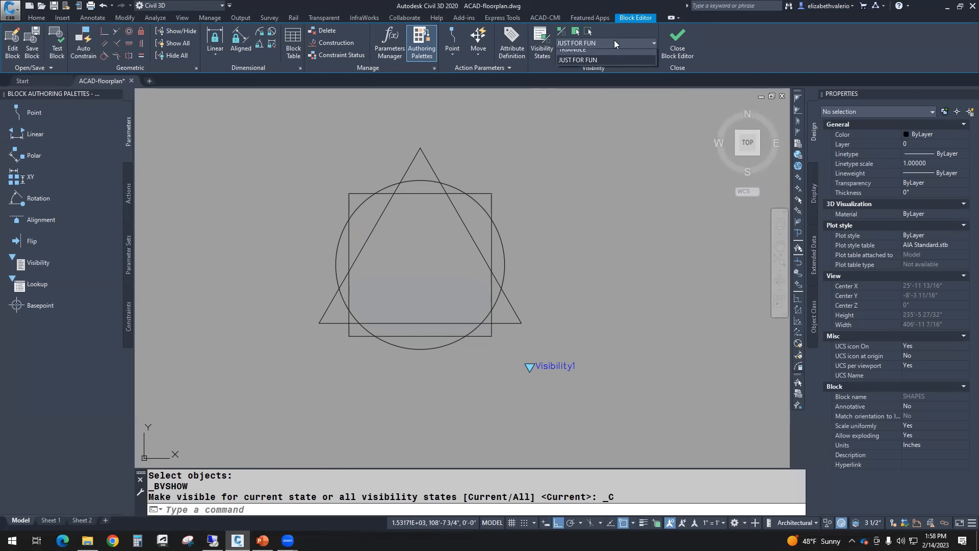
pyautogui.click(578, 54)
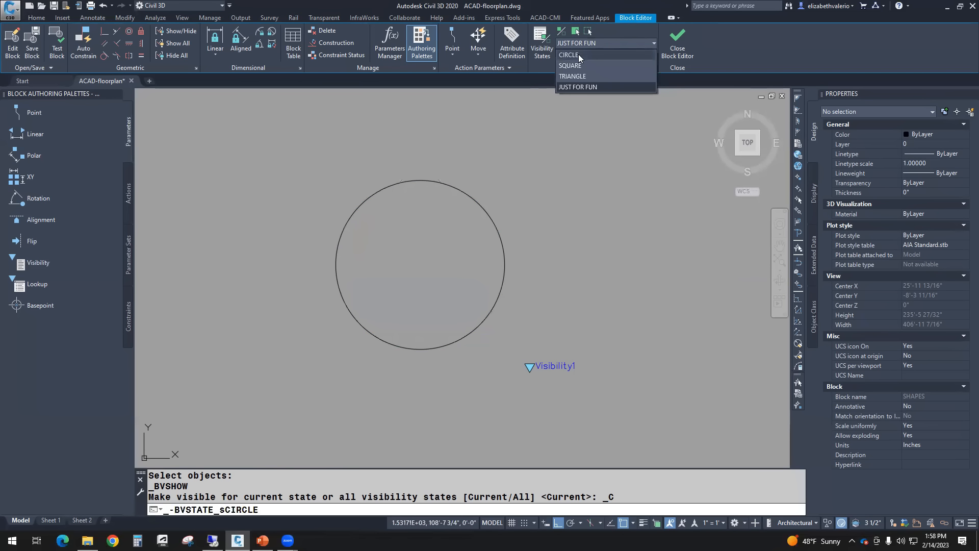
pyautogui.click(562, 32)
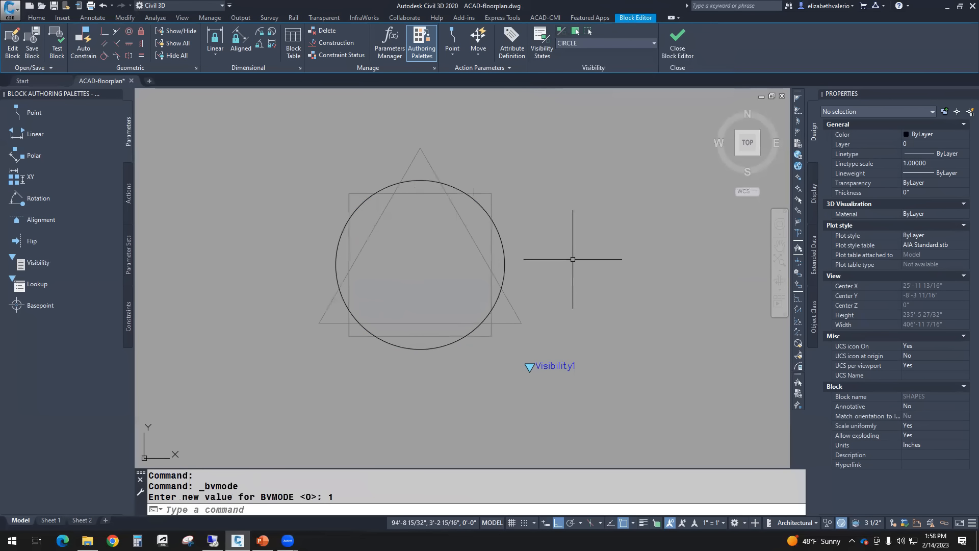
pyautogui.click(561, 32)
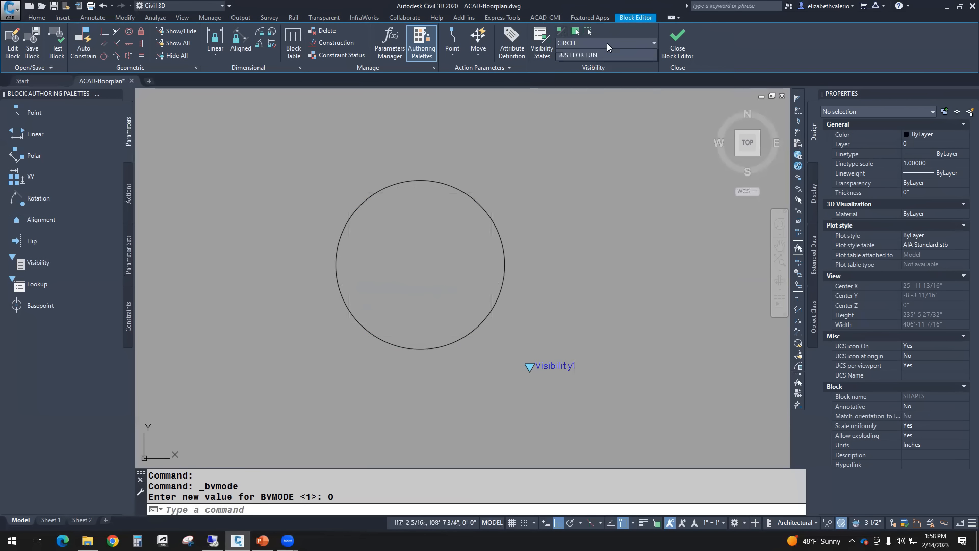
pyautogui.click(607, 43)
pyautogui.click(591, 87)
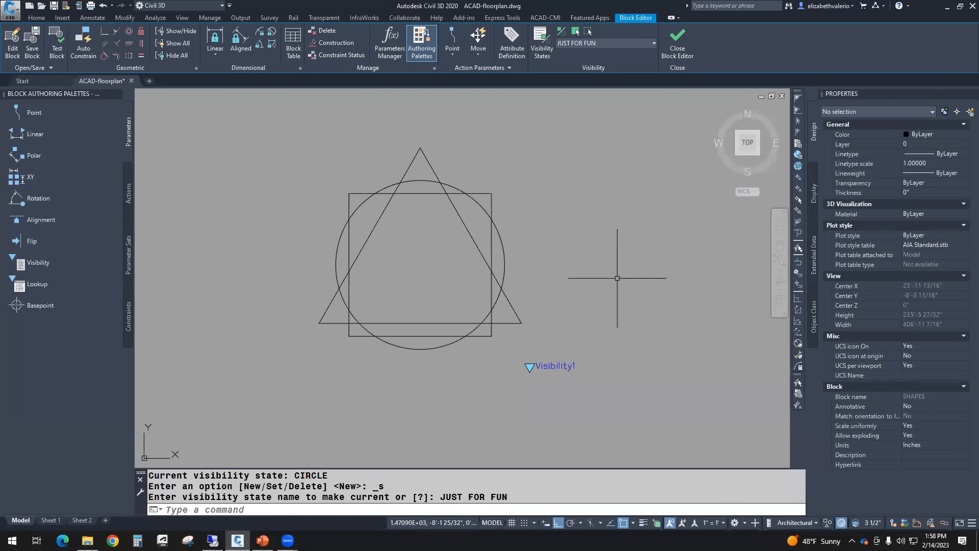
# - Hatch the central region shared by the three shapes with the ANSI31 pattern in red on a yellow background
pyautogui.click(36, 19)
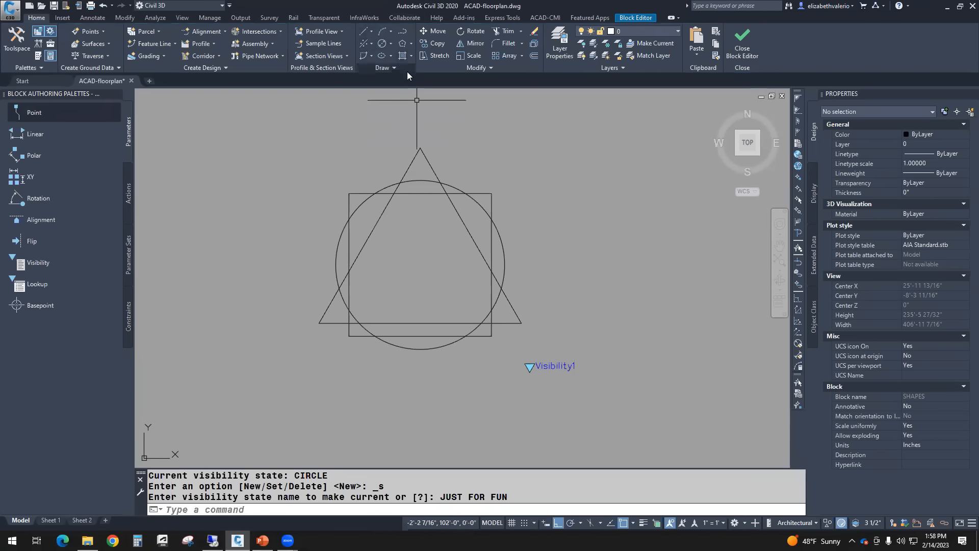
pyautogui.click(411, 56)
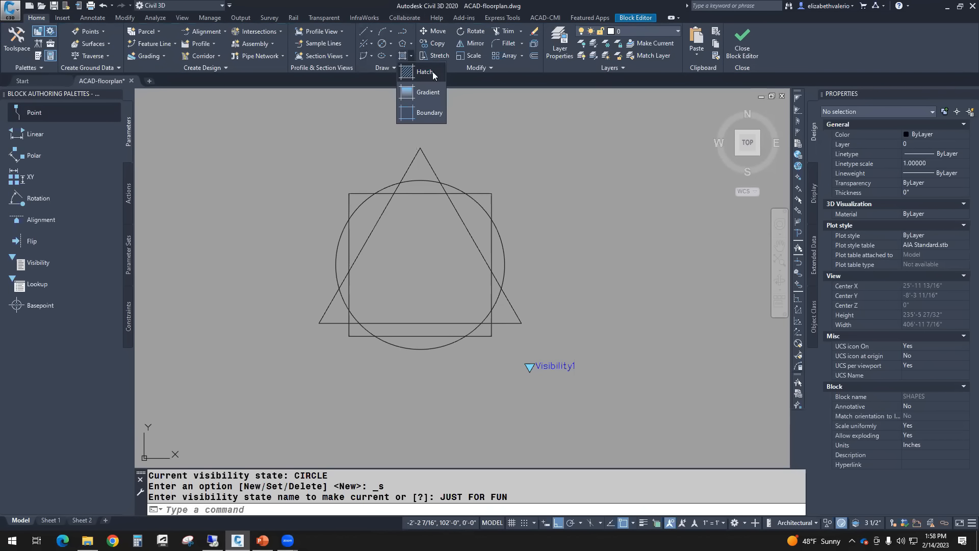
pyautogui.click(413, 70)
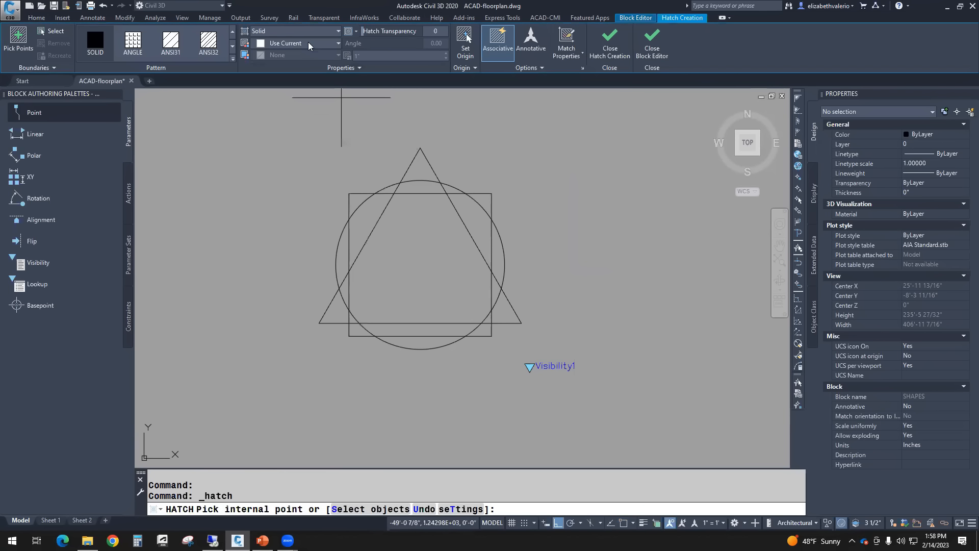
pyautogui.click(171, 44)
pyautogui.click(317, 44)
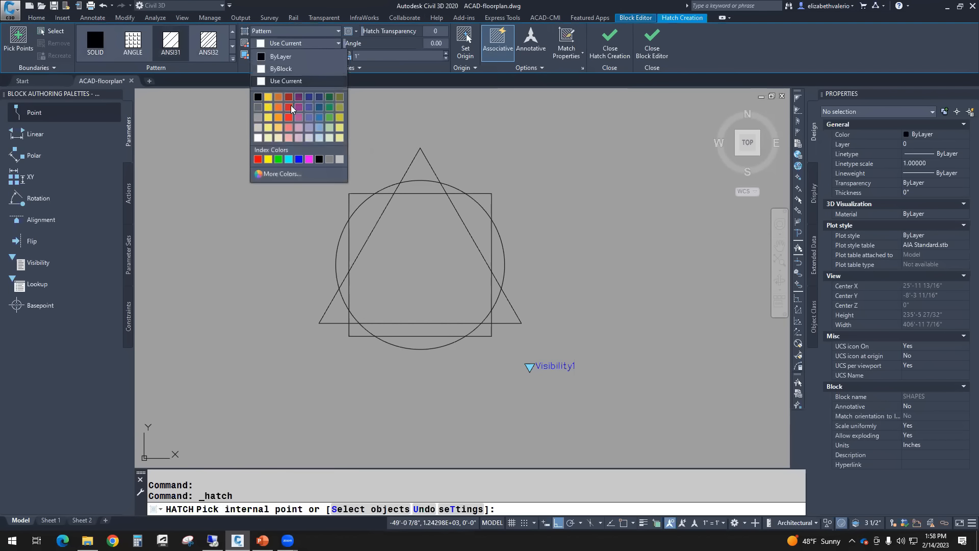
pyautogui.click(258, 159)
pyautogui.click(300, 56)
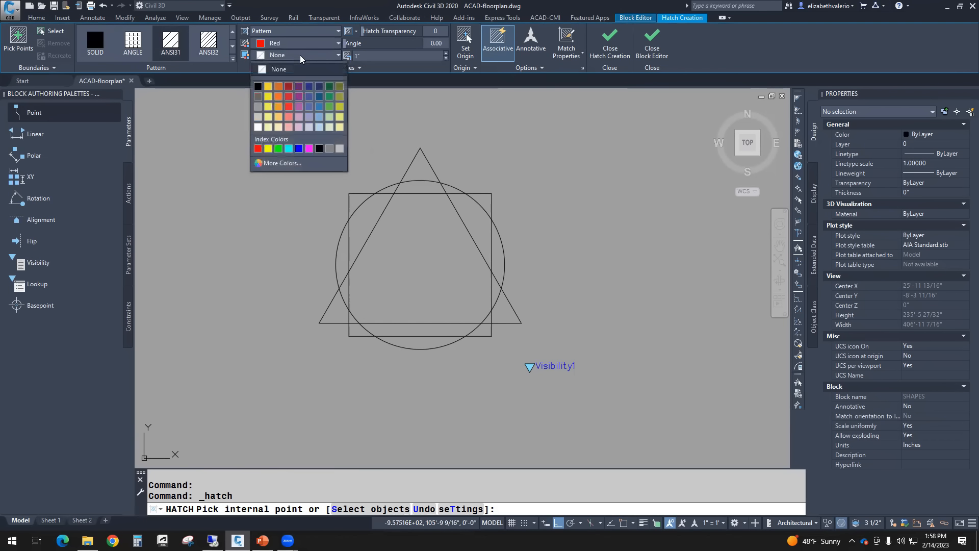
pyautogui.click(268, 149)
pyautogui.click(405, 272)
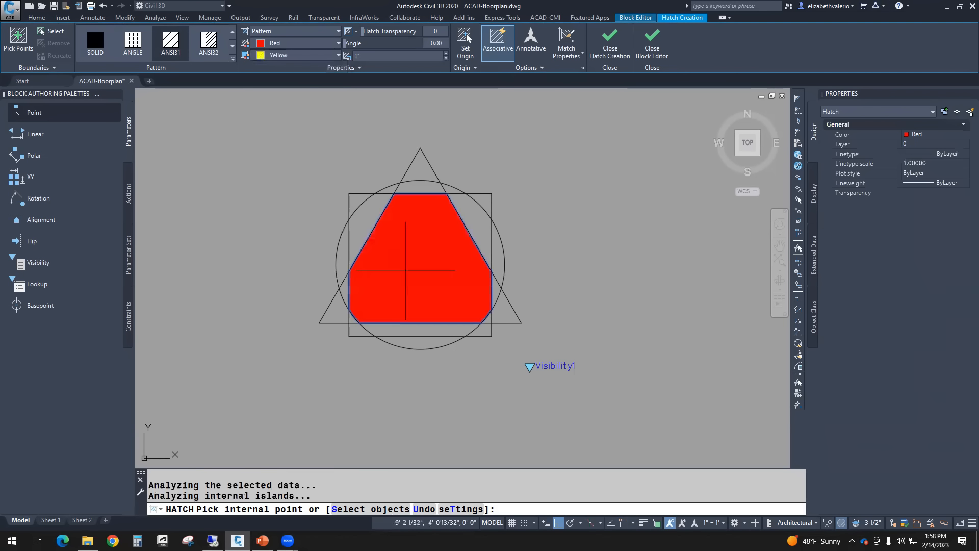
# - Set the central hatch's pattern scale to 100 and finish the hatch
pyautogui.moveTo(391, 56); pyautogui.dragTo(335, 52)
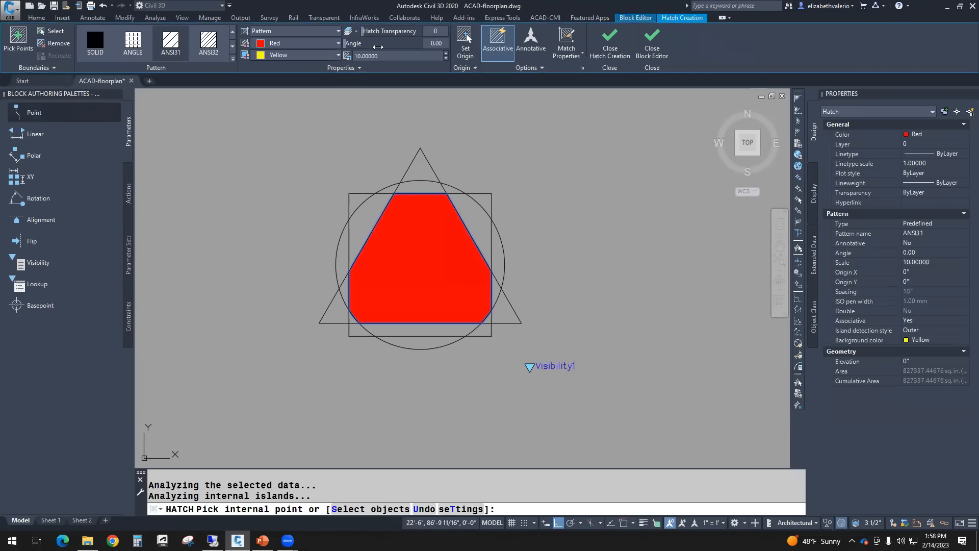
pyautogui.moveTo(386, 55); pyautogui.dragTo(327, 57)
pyautogui.write('100')
pyautogui.press('Return')
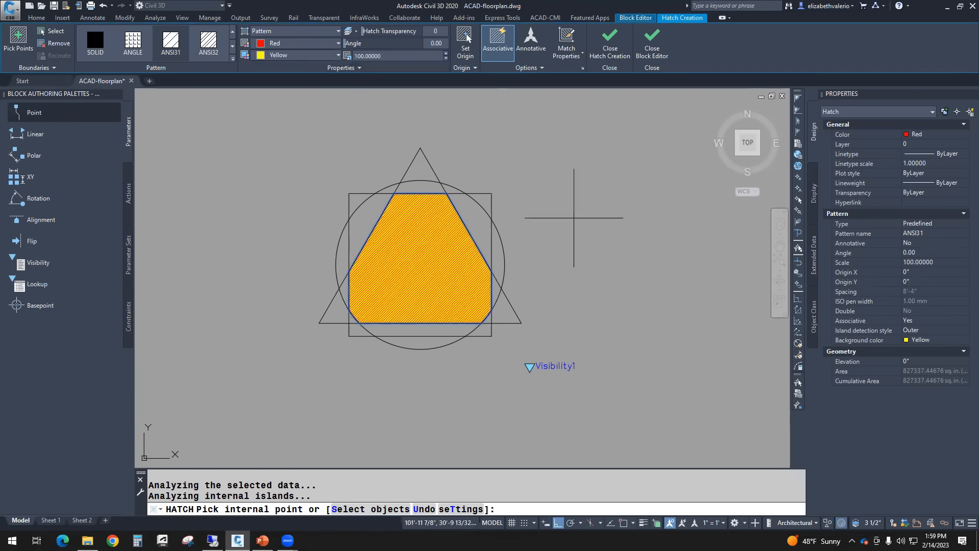
pyautogui.press('Escape')
pyautogui.press('Escape')
# - Hatch the triangle's three tips that lie outside the circle
pyautogui.write('h')
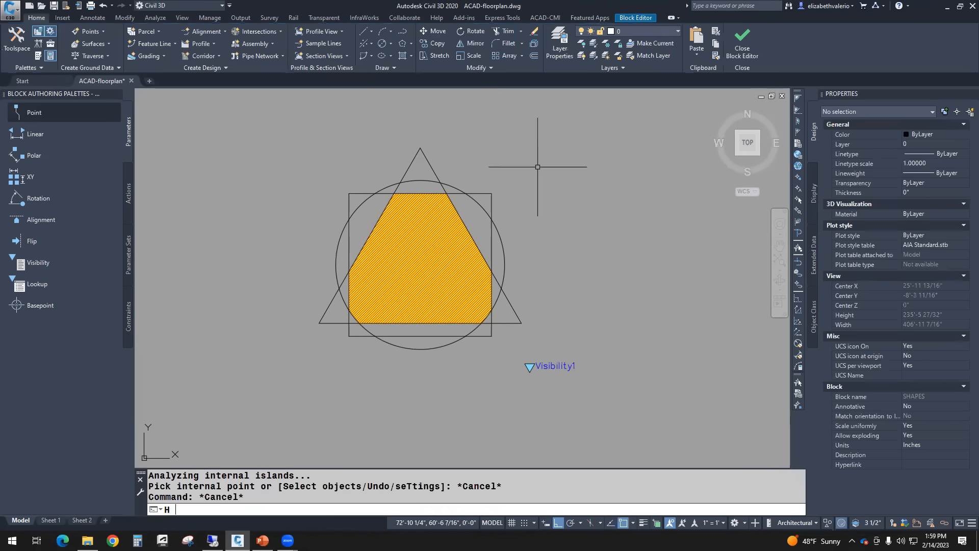
pyautogui.press('Return')
pyautogui.click(419, 164)
pyautogui.click(332, 317)
pyautogui.click(512, 311)
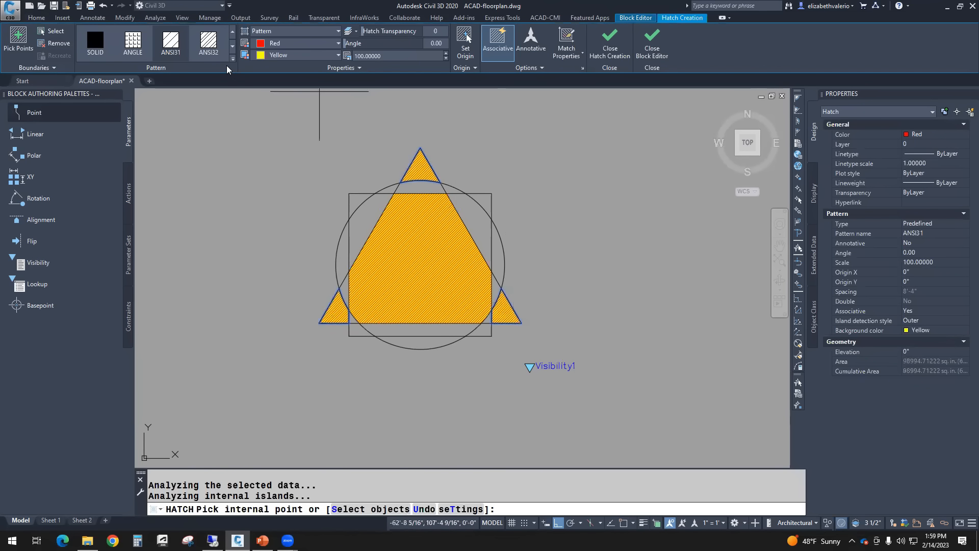
# - Change the triangle tips' hatch to the ANGLE pattern in magenta with background color 209,156,199
pyautogui.click(132, 41)
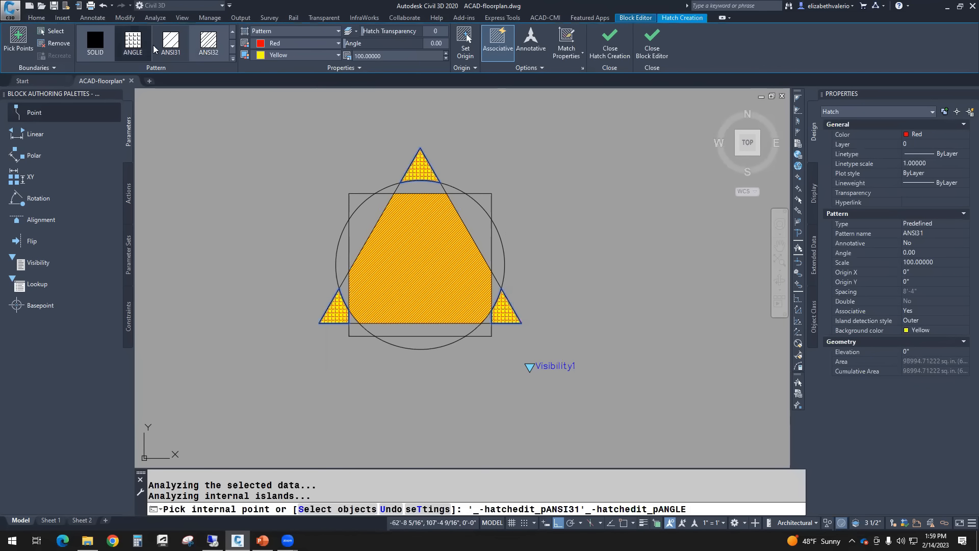
pyautogui.click(311, 44)
pyautogui.click(308, 147)
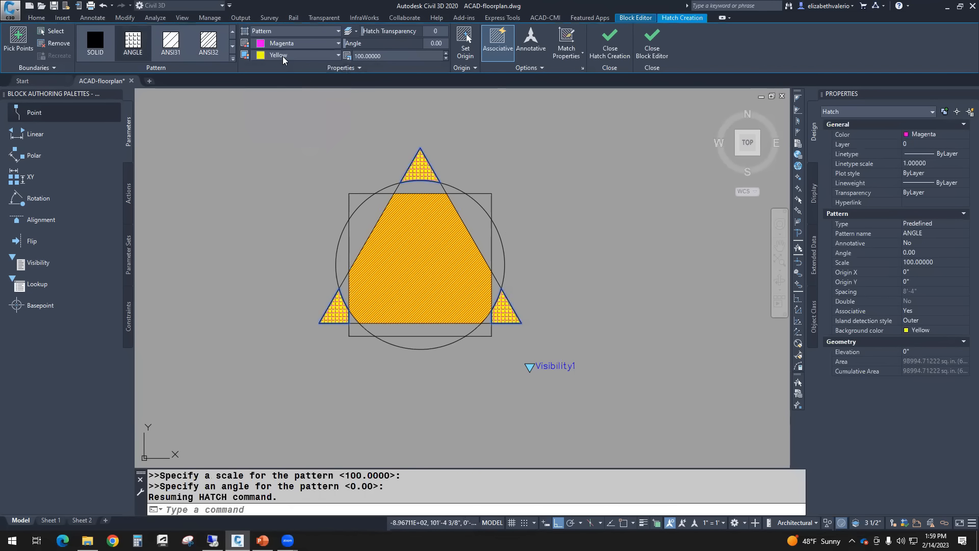
pyautogui.click(284, 56)
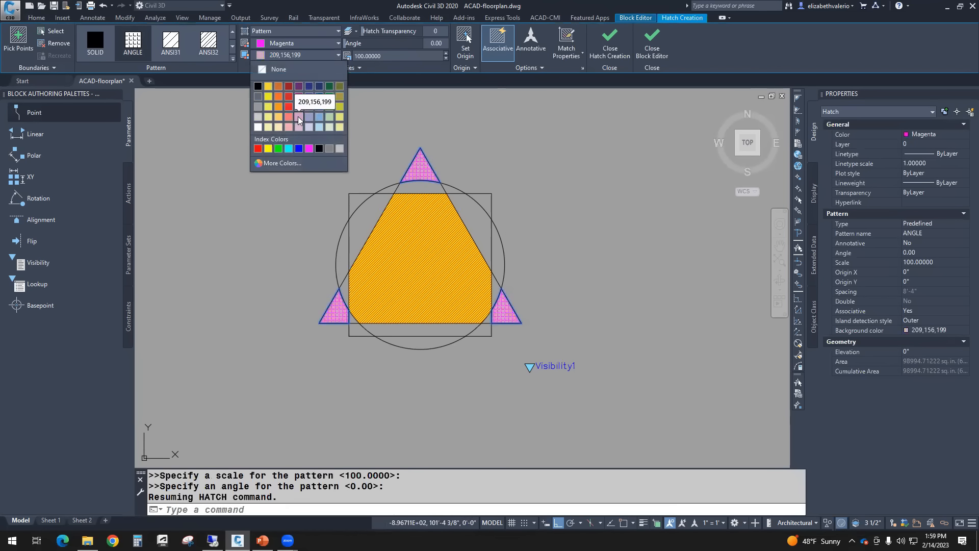
pyautogui.click(299, 117)
pyautogui.press('Escape')
# - Hatch the three regions outside the triangle that lie within both the circle and the square
pyautogui.write('h')
pyautogui.press('Return')
pyautogui.click(464, 215)
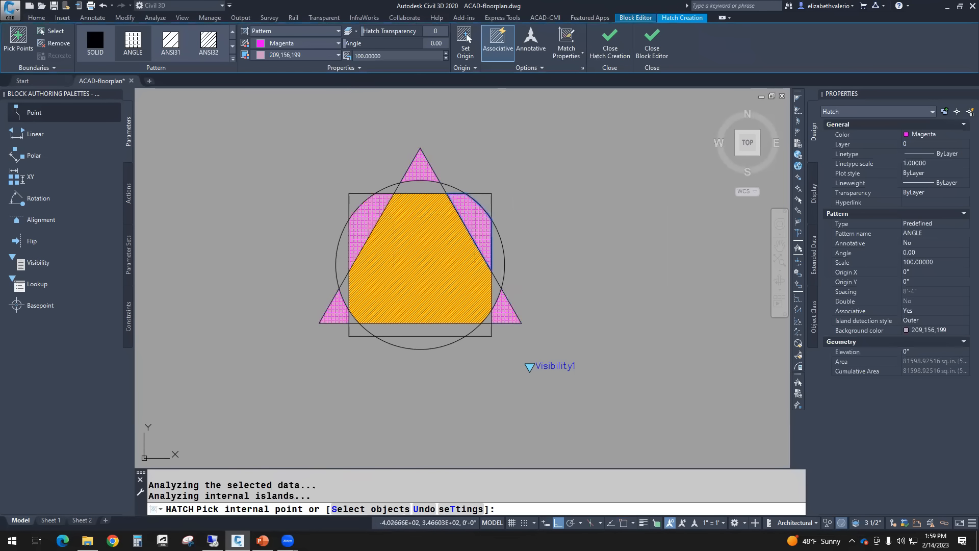
pyautogui.click(421, 327)
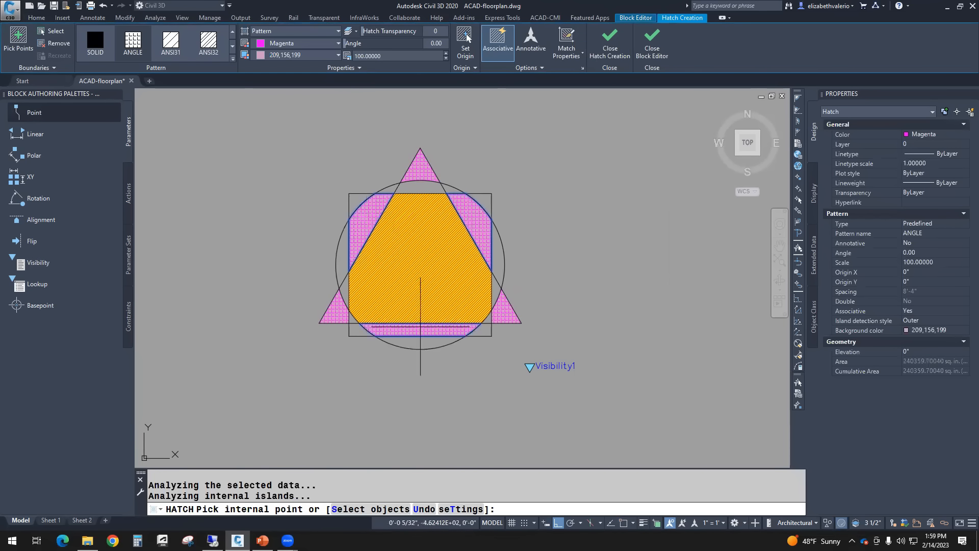
# - Change the hatch of these three regions to the AR-B88 pattern in green on a cyan background
pyautogui.click(210, 46)
pyautogui.click(233, 58)
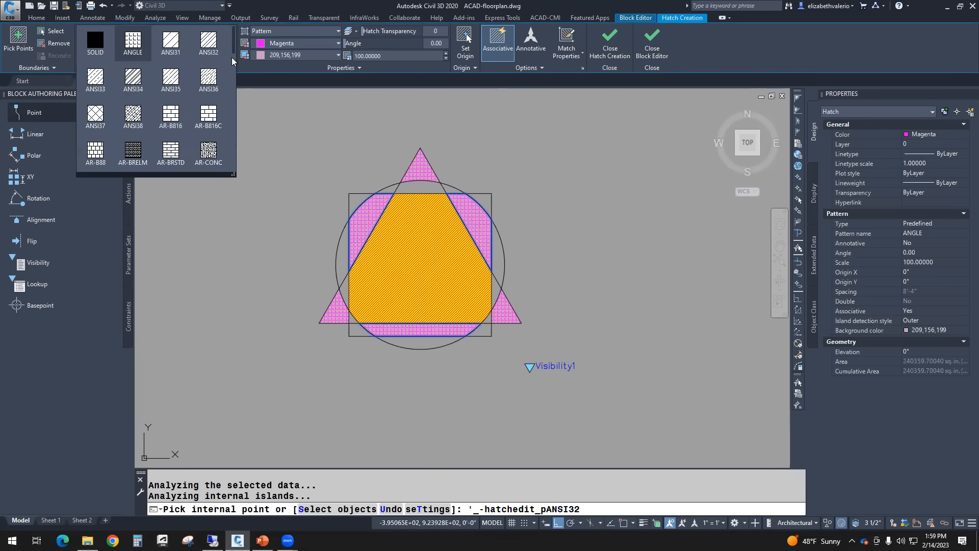
pyautogui.click(95, 151)
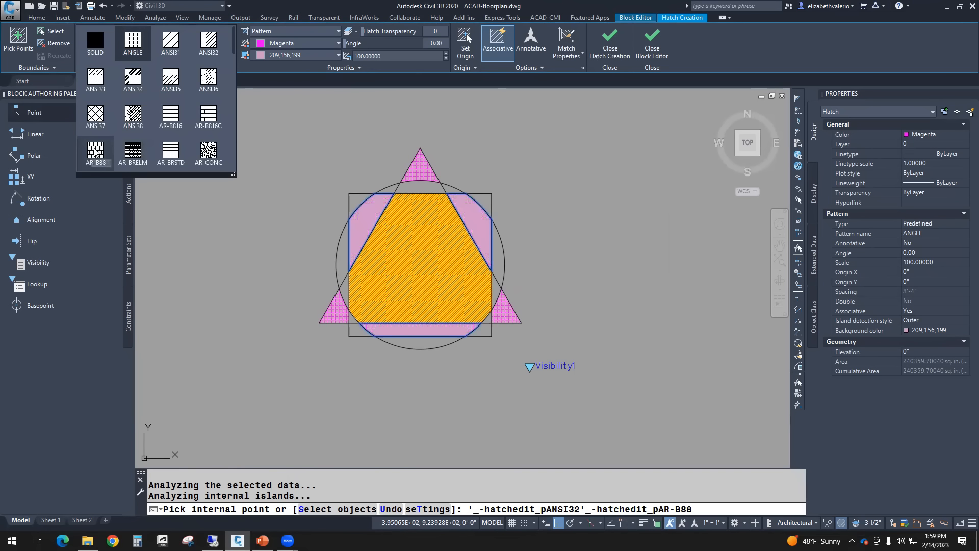
pyautogui.click(314, 43)
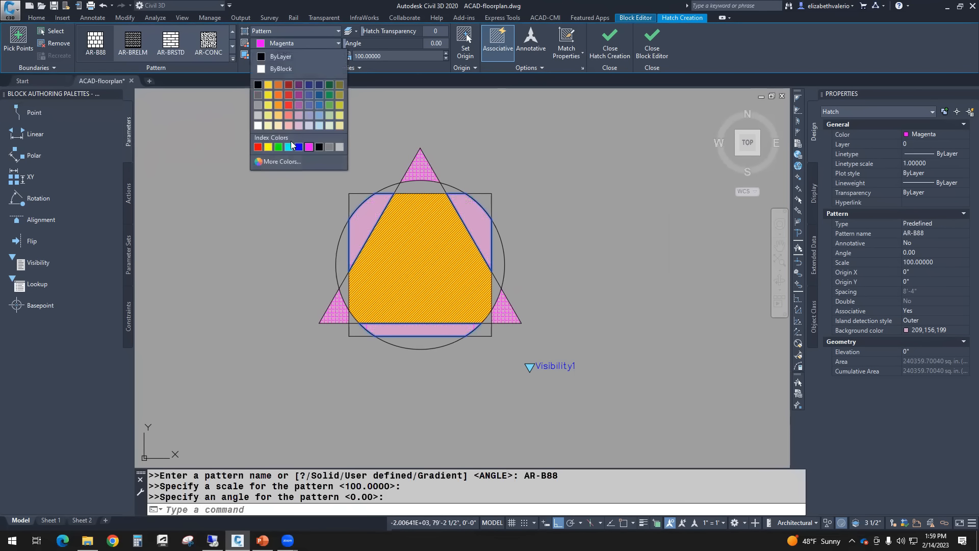
pyautogui.click(280, 146)
pyautogui.click(300, 51)
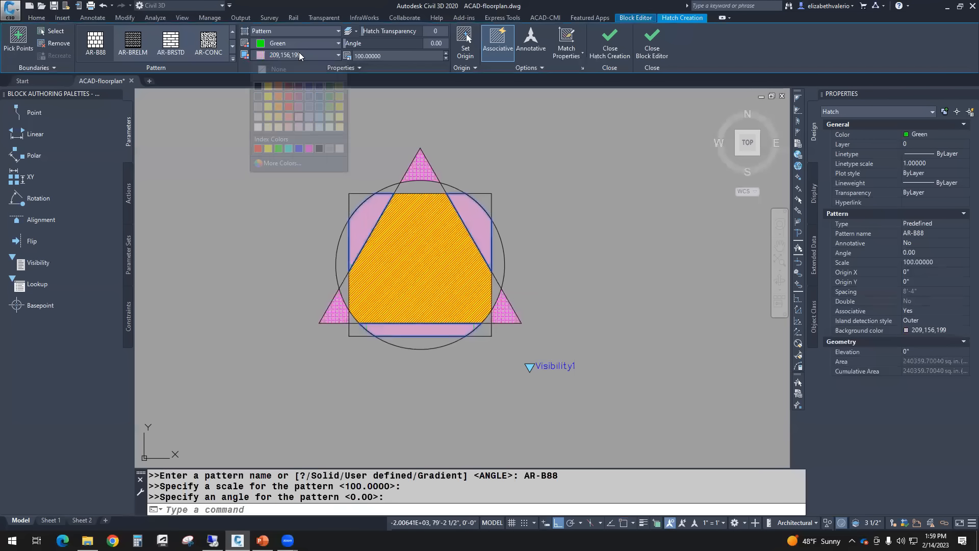
pyautogui.click(288, 148)
pyautogui.press('Escape')
pyautogui.press('Escape')
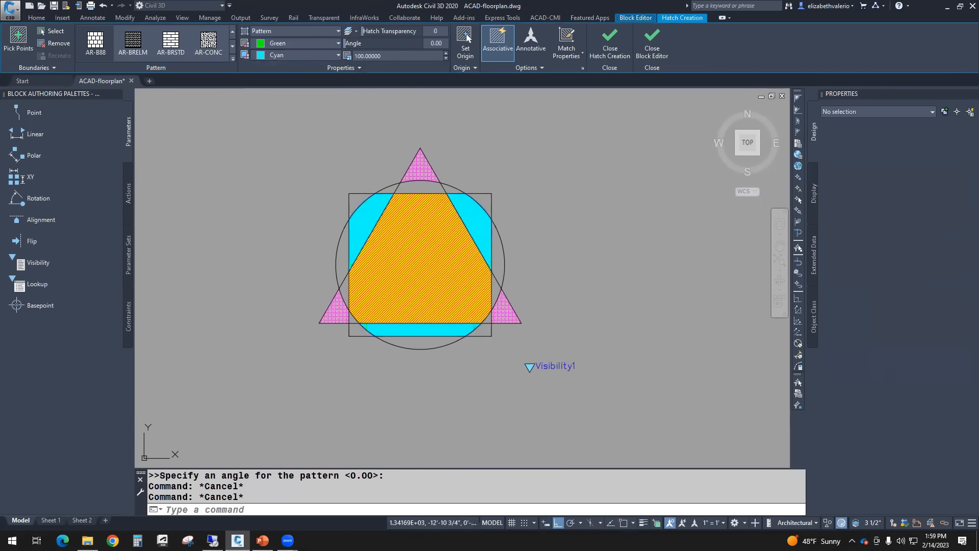
# - Hatch the square's four corners that lie outside the circle
pyautogui.write('h')
pyautogui.press('Return')
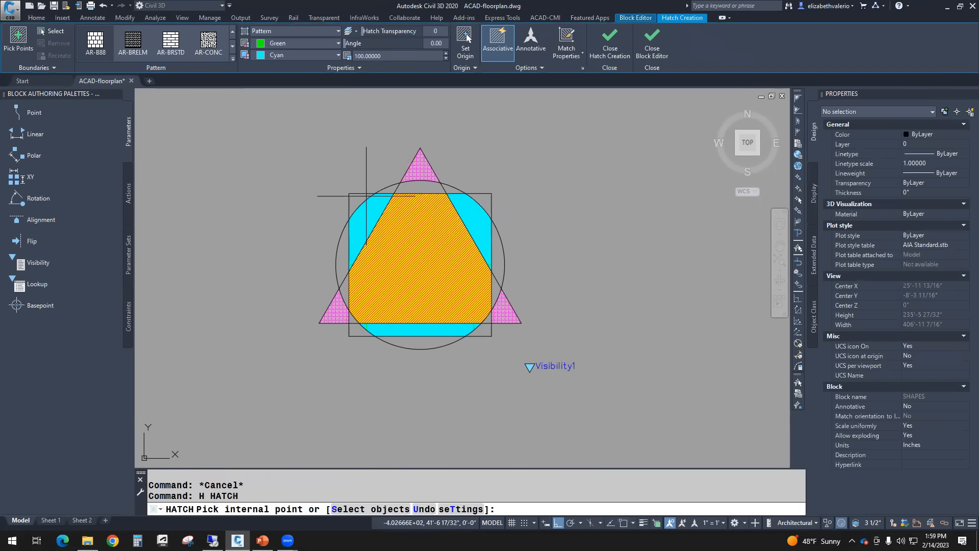
pyautogui.click(357, 203)
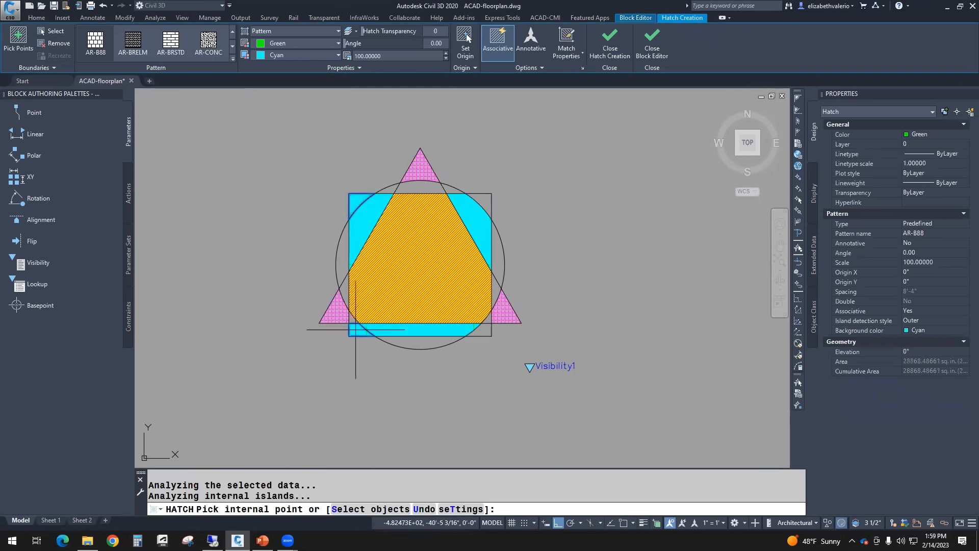
pyautogui.click(481, 330)
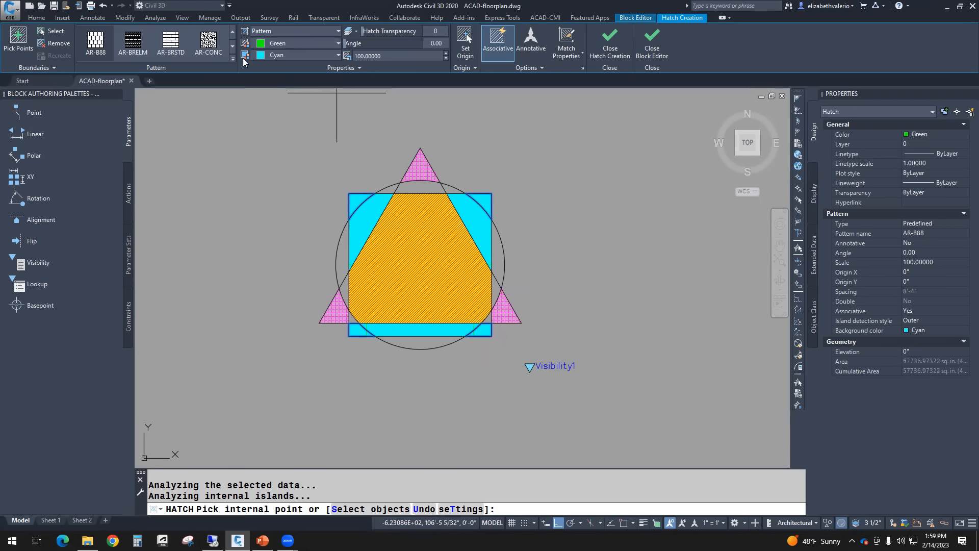
# - Change the square corners' hatch to a GR_SPHER gradient with color 1 set to 69,84,165 and color 2 set to blue
pyautogui.click(272, 31)
pyautogui.click(270, 57)
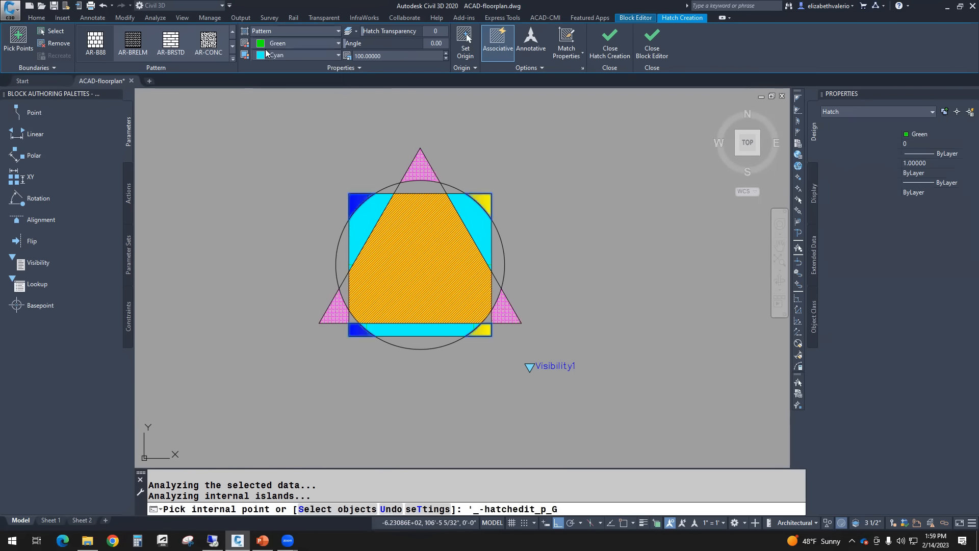
pyautogui.click(302, 53)
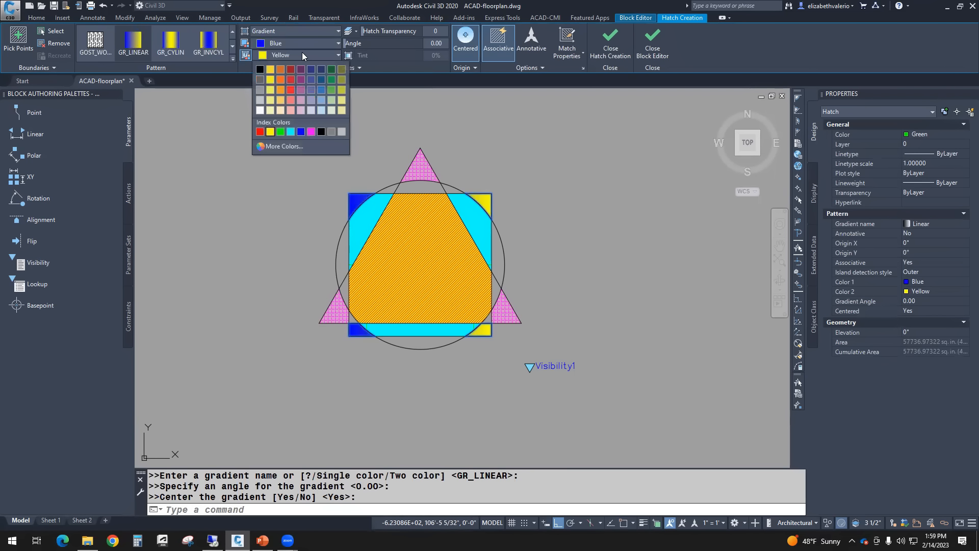
pyautogui.click(302, 132)
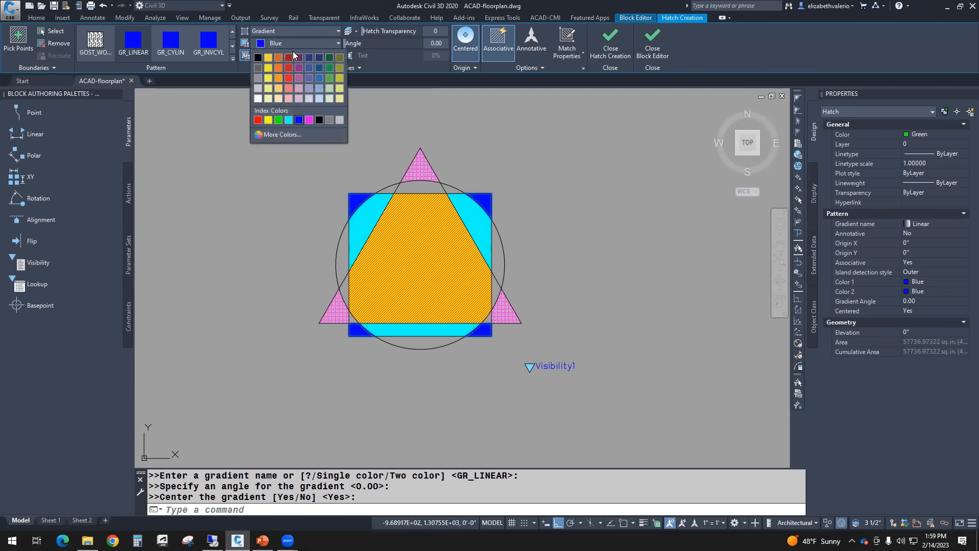
pyautogui.click(309, 58)
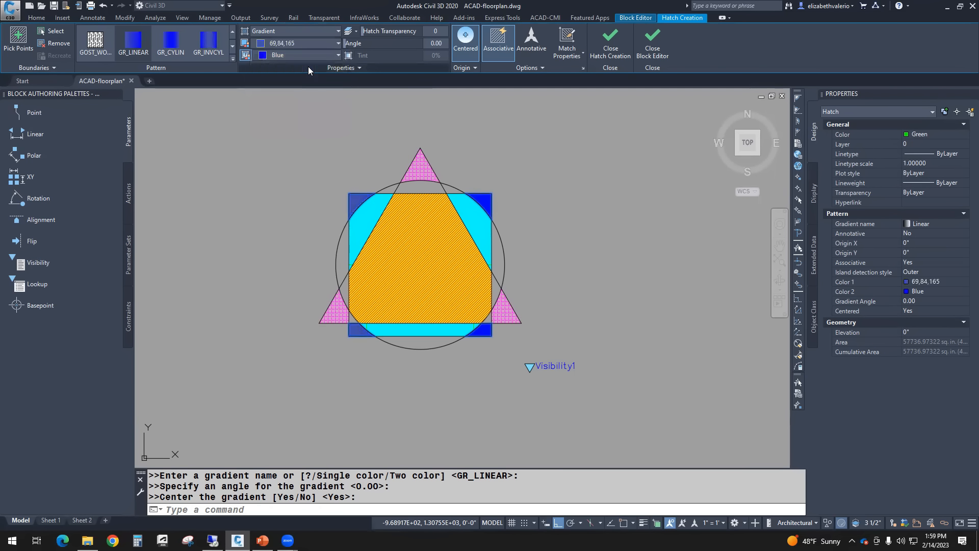
pyautogui.click(232, 58)
pyautogui.click(95, 80)
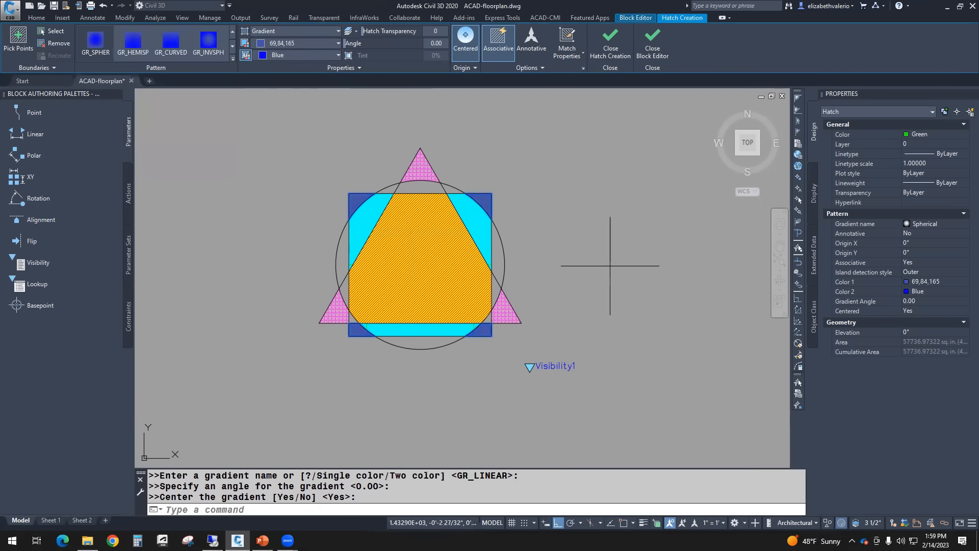
pyautogui.press('Escape')
pyautogui.press('Escape')
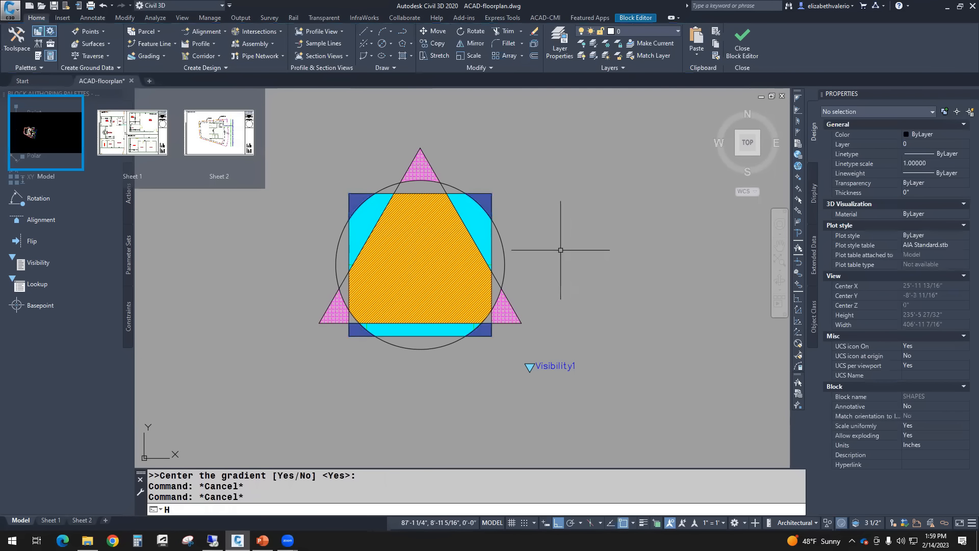
# - Fill the remaining unhatched regions inside the triangle with a solid red hatch
pyautogui.write('h')
pyautogui.press('Return')
pyautogui.click(433, 186)
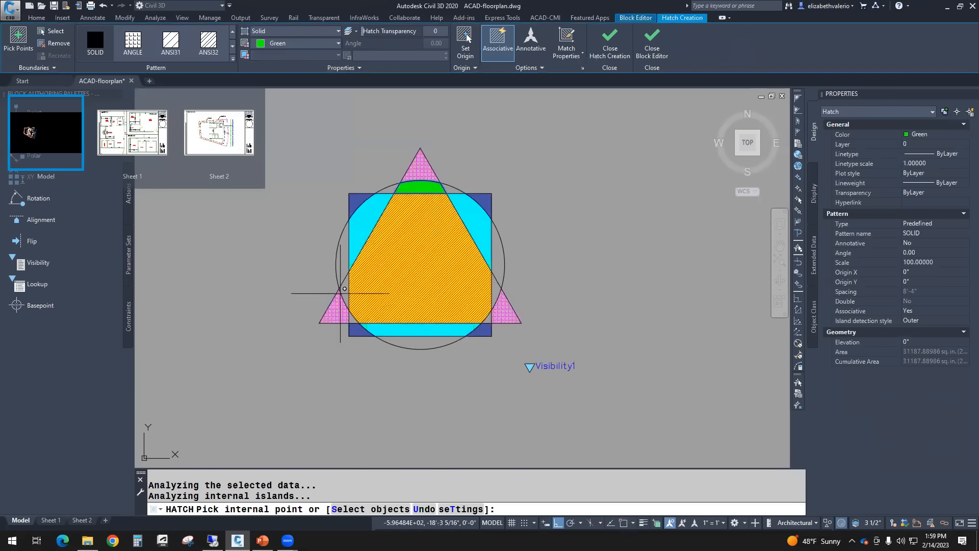
pyautogui.click(352, 318)
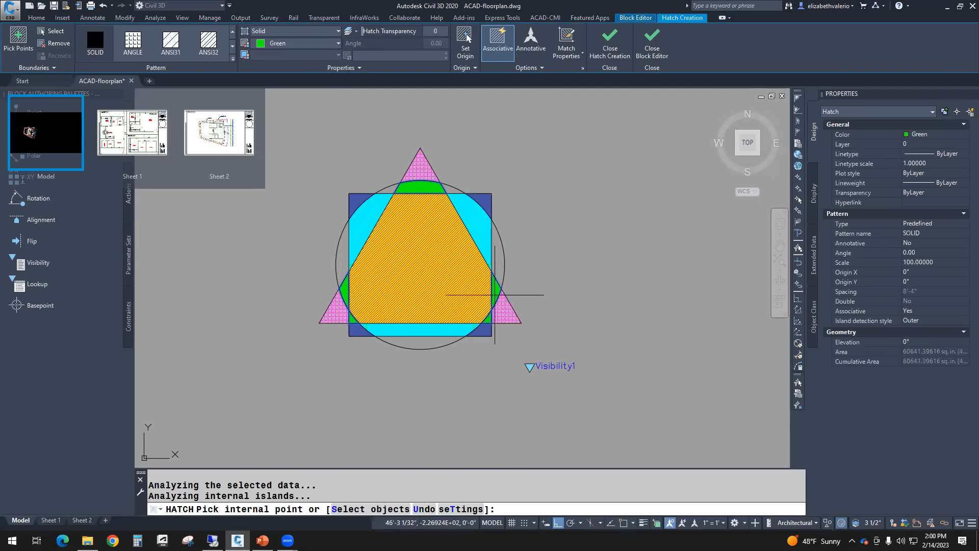
pyautogui.click(288, 43)
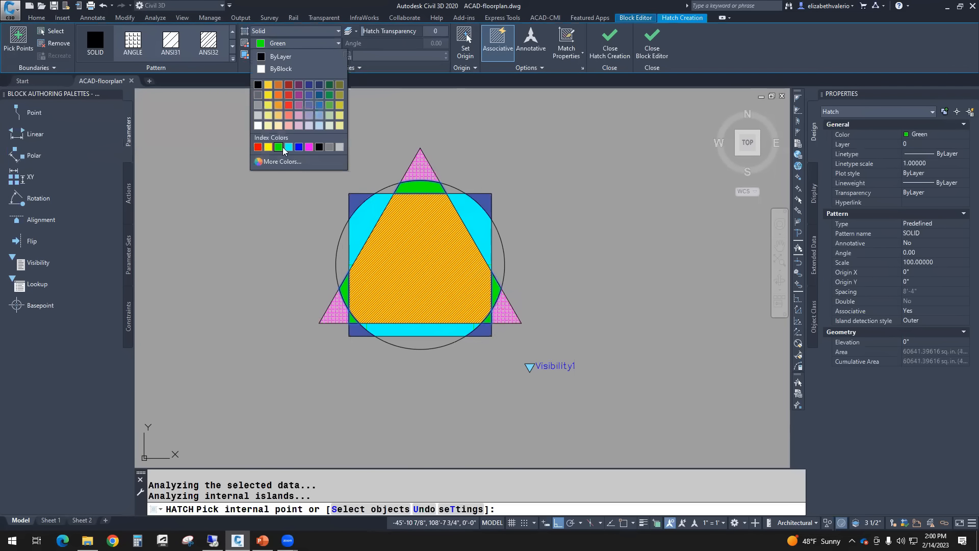
pyautogui.click(258, 147)
pyautogui.press('Escape')
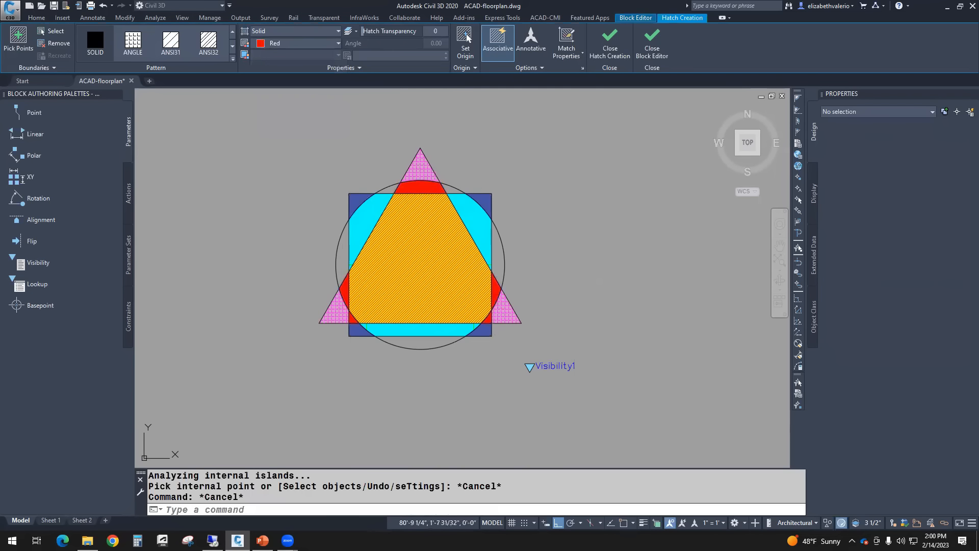
# - Fill the circle's segments that lie outside the square and the triangle with a solid green hatch
pyautogui.write('h')
pyautogui.press('Return')
pyautogui.click(342, 250)
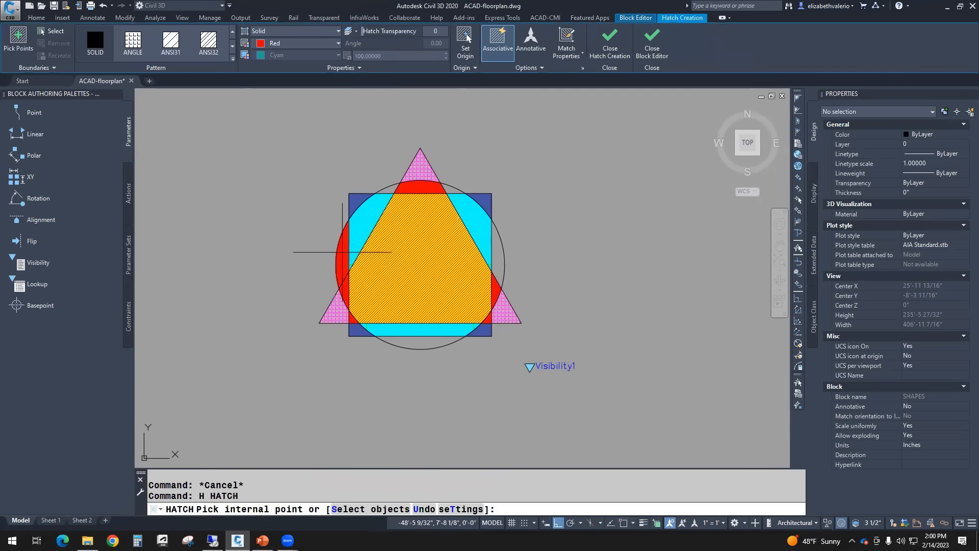
pyautogui.click(389, 191)
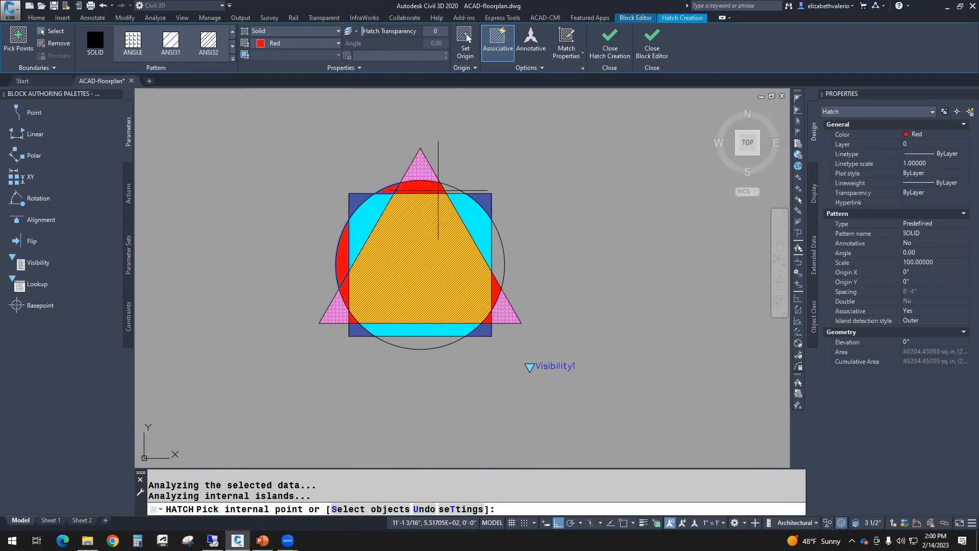
pyautogui.click(497, 242)
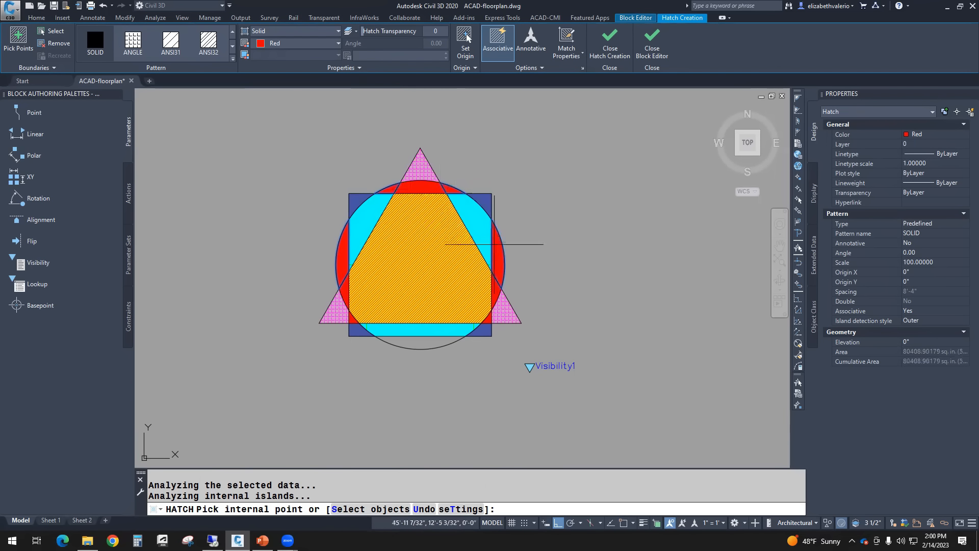
pyautogui.press('Escape')
pyautogui.press('Escape')
pyautogui.press('Escape')
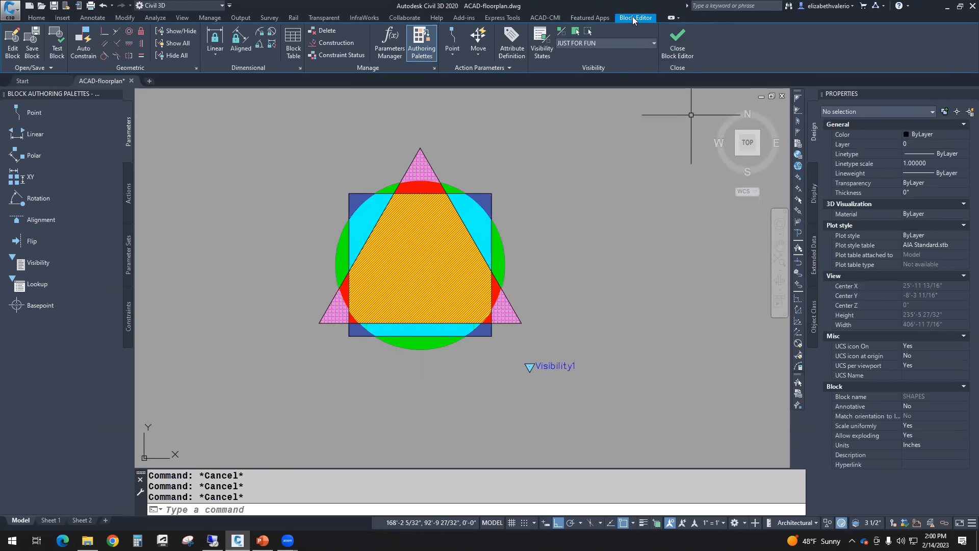
# - Close the Block Editor with the changes kept and switch the inserted SHAPES block to the SQUARE visibility state
pyautogui.click(678, 41)
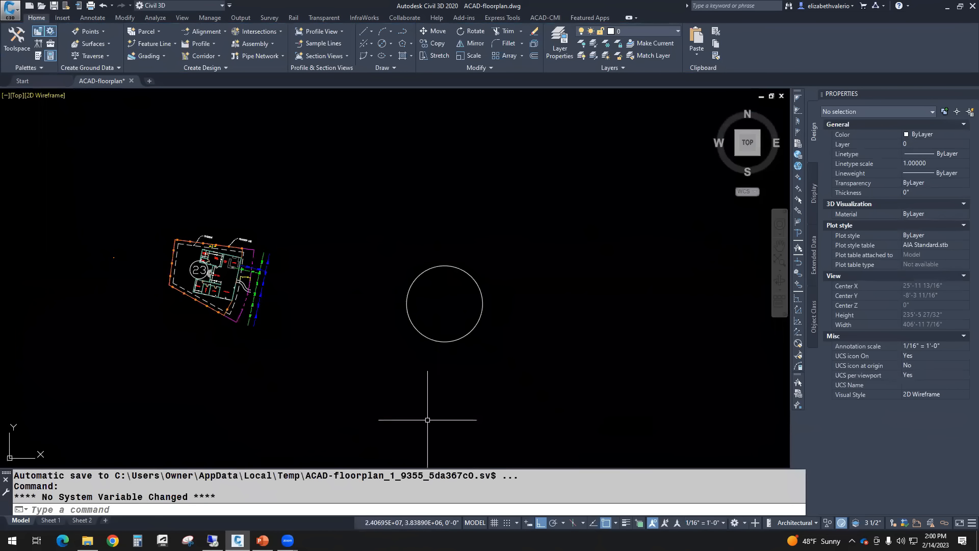
pyautogui.moveTo(427, 420); pyautogui.dragTo(459, 392, button='middle')
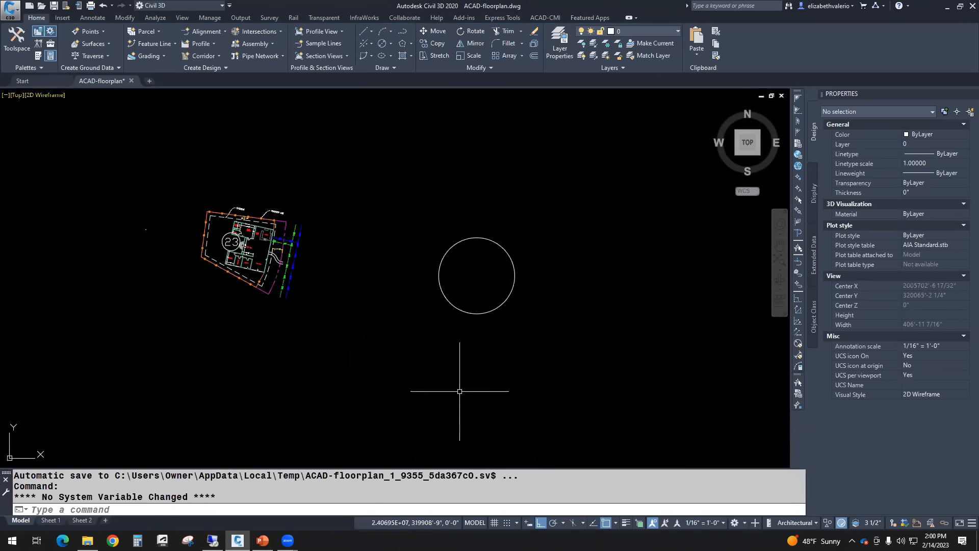
pyautogui.click(474, 236)
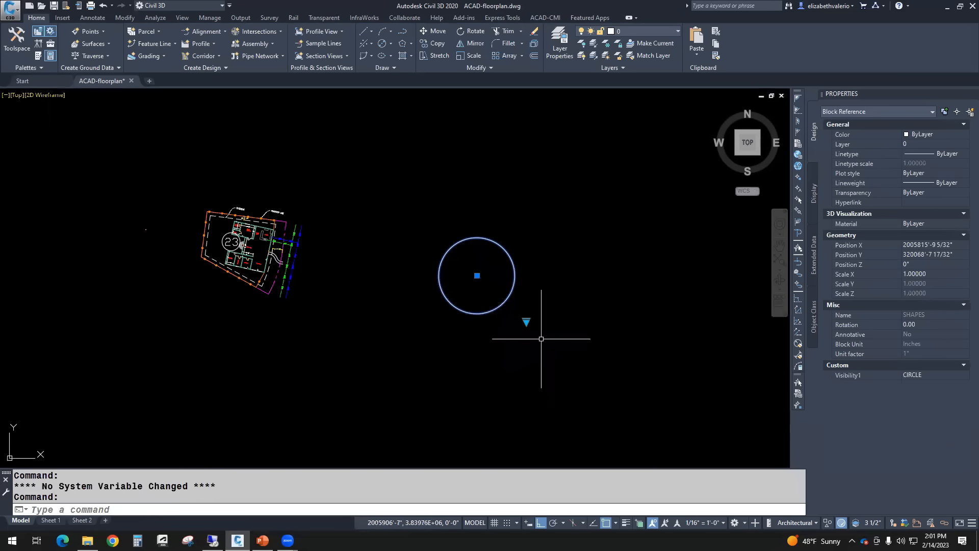
pyautogui.click(526, 322)
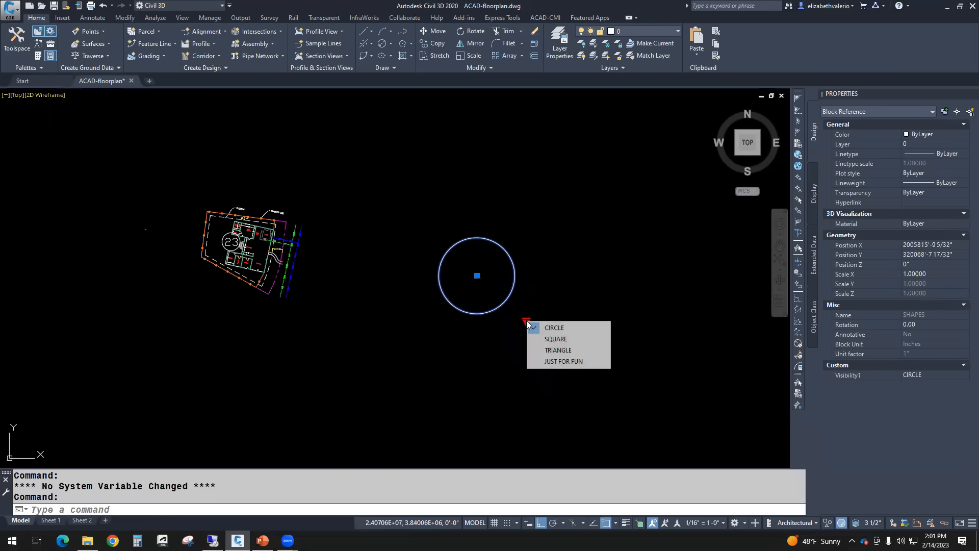
pyautogui.click(559, 338)
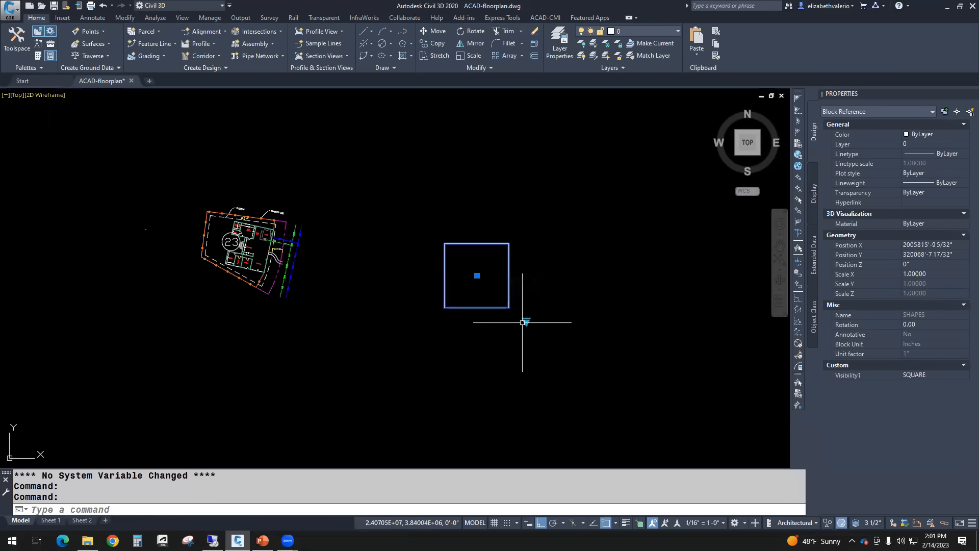
# - Switch the SHAPES block to the TRIANGLE state and finally to JUST FOR FUN, leaving it deselected
pyautogui.click(525, 322)
pyautogui.click(547, 346)
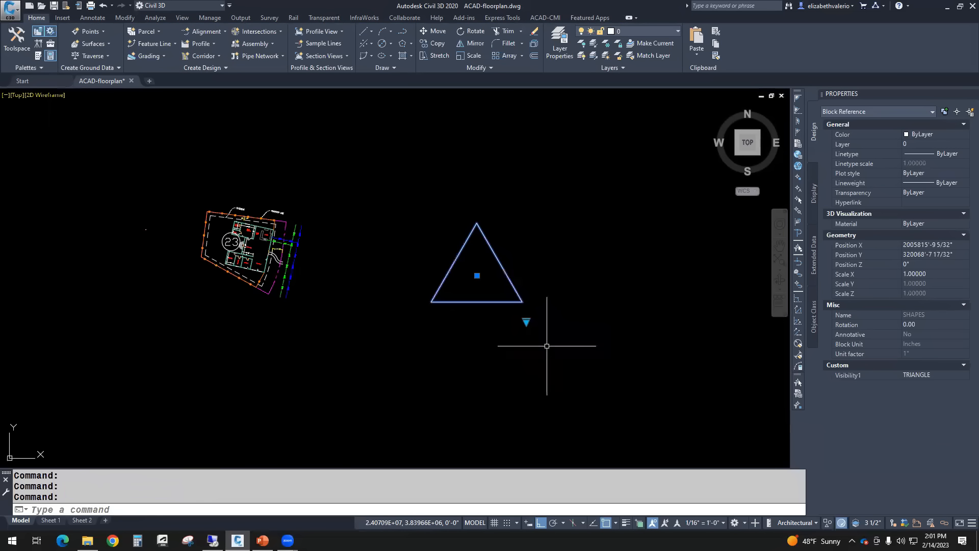
pyautogui.click(526, 322)
pyautogui.click(556, 365)
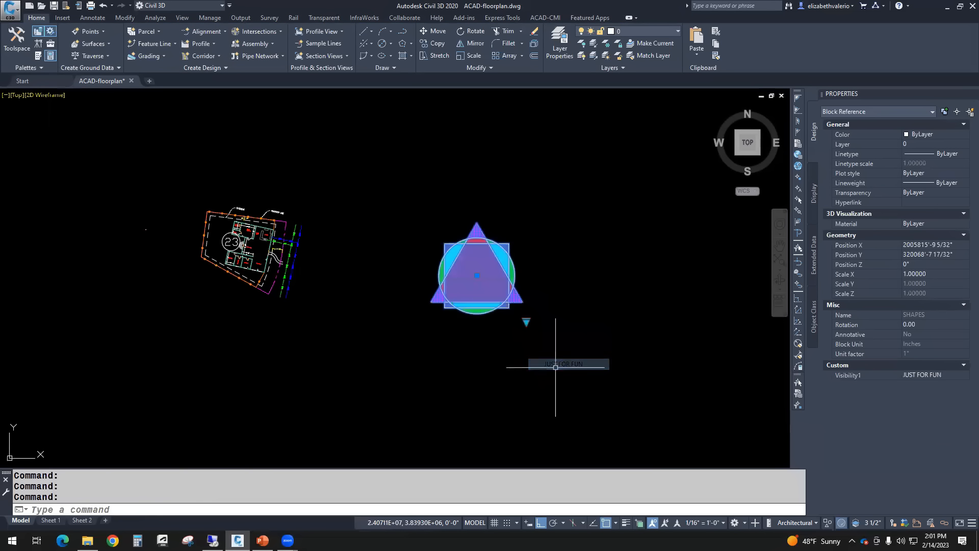
pyautogui.press('Escape')
pyautogui.press('Escape')
pyautogui.press('Escape')
pyautogui.scroll(2, 493, 340)
pyautogui.moveTo(494, 340); pyautogui.dragTo(590, 394, button='middle')
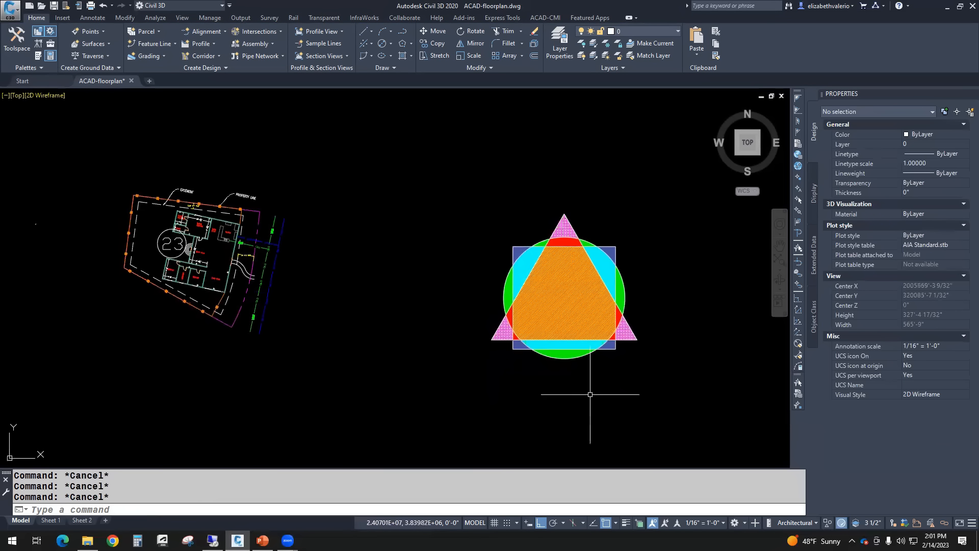